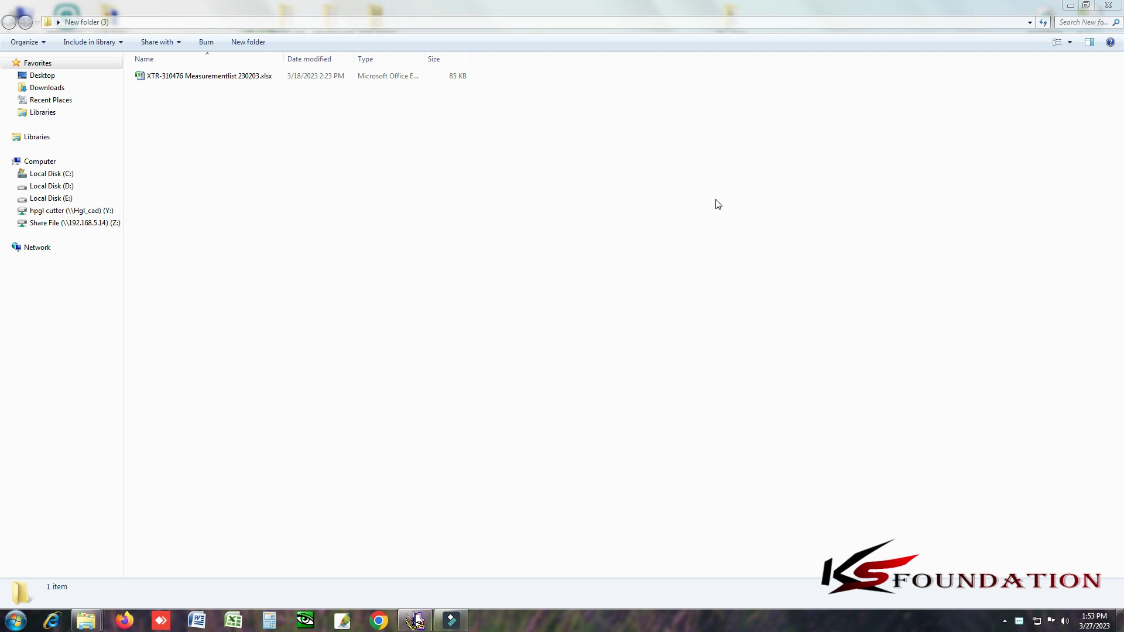
Open the XTR-310476 Measurementlist 230203.xlsx workbook from the folder.
{"action": "right_click", "coordinate": [440, 271]}
{"action": "left_click", "coordinate": [468, 318]}
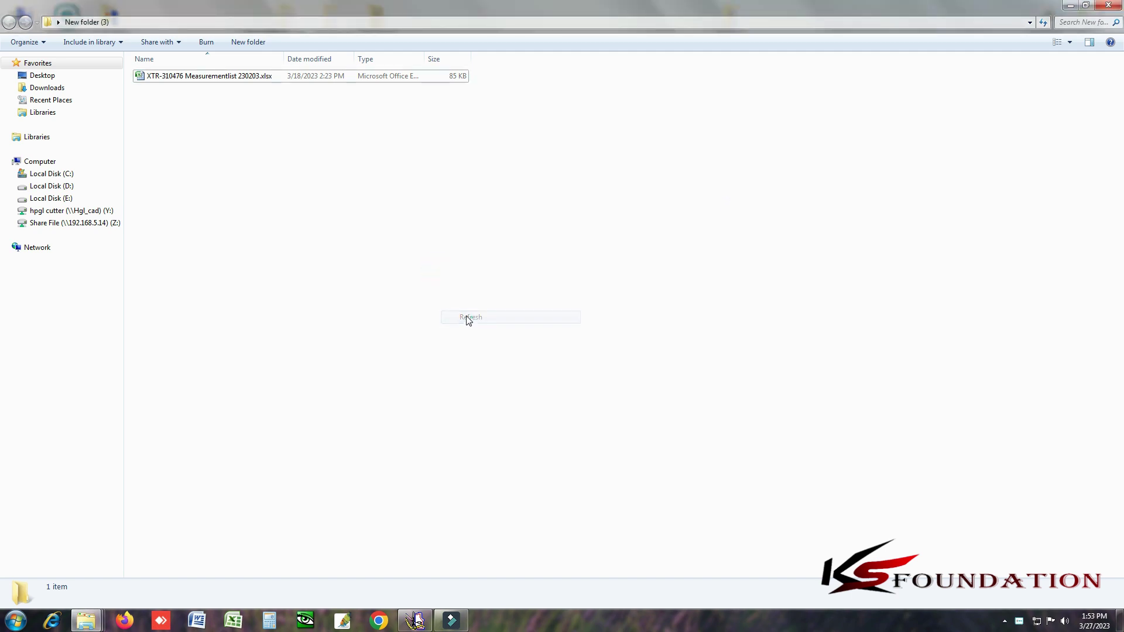
{"action": "left_click", "coordinate": [201, 82]}
{"action": "double_click", "coordinate": [201, 82]}
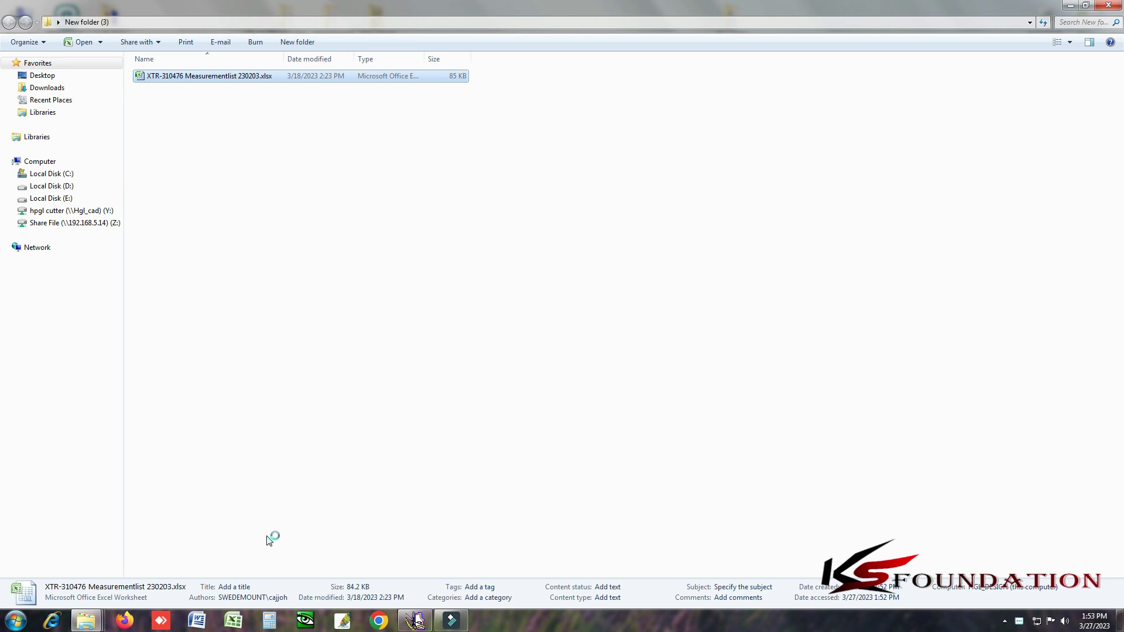
{"action": "right_click", "coordinate": [338, 291]}
{"action": "left_click", "coordinate": [385, 341]}
{"action": "right_click", "coordinate": [346, 281]}
{"action": "left_click", "coordinate": [381, 330]}
{"action": "right_click", "coordinate": [343, 281]}
{"action": "left_click", "coordinate": [375, 328]}
{"action": "right_click", "coordinate": [354, 293]}
{"action": "left_click", "coordinate": [382, 341]}
{"action": "right_click", "coordinate": [335, 305]}
{"action": "left_click", "coordinate": [367, 352]}
{"action": "right_click", "coordinate": [314, 270]}
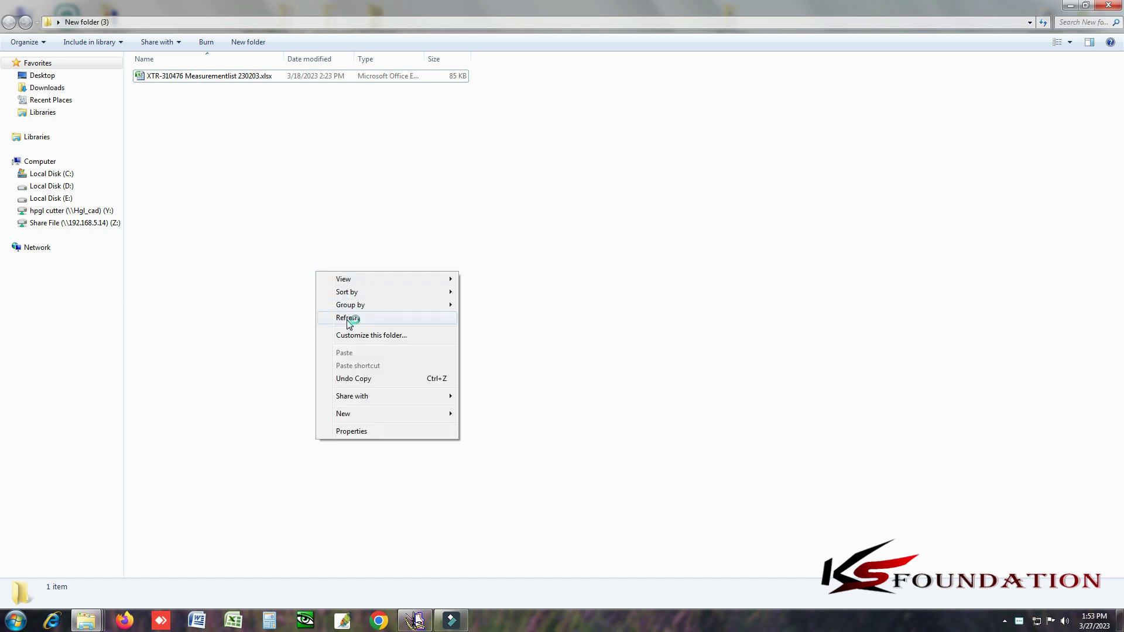
{"action": "left_click", "coordinate": [349, 317]}
{"action": "right_click", "coordinate": [304, 254]}
{"action": "left_click", "coordinate": [331, 301]}
{"action": "right_click", "coordinate": [310, 267]}
{"action": "left_click", "coordinate": [329, 309]}
{"action": "right_click", "coordinate": [311, 270]}
{"action": "left_click", "coordinate": [336, 319]}
Launch the measurement list workbook again and bring up its size table.
{"action": "double_click", "coordinate": [182, 75]}
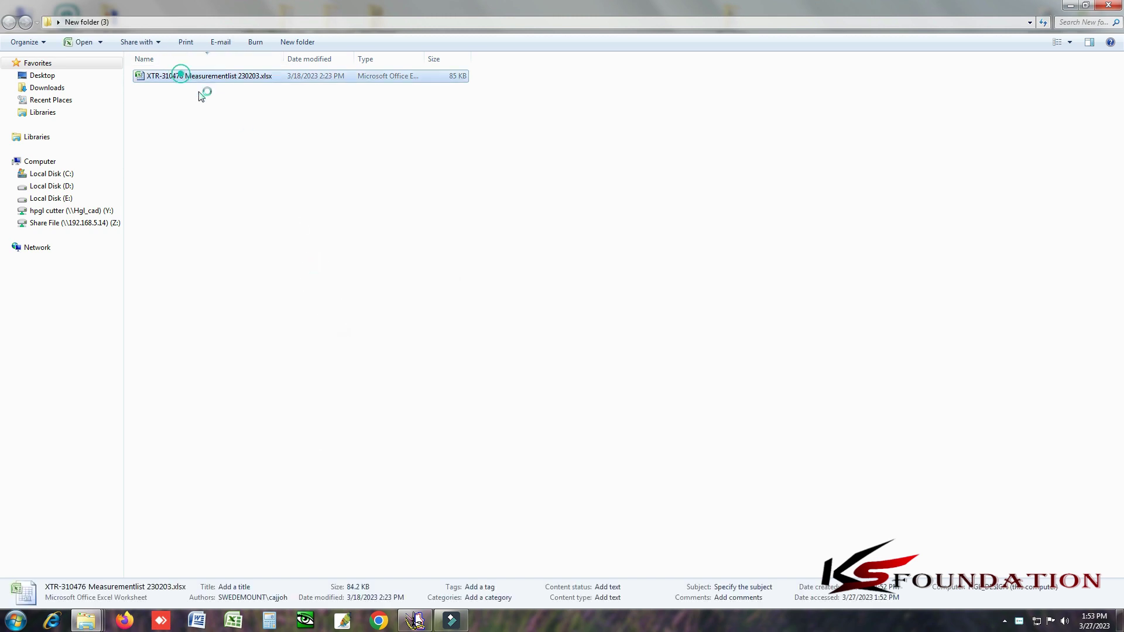
{"action": "scroll", "coordinate": [249, 143], "scroll_direction": "up", "scroll_amount": 1}
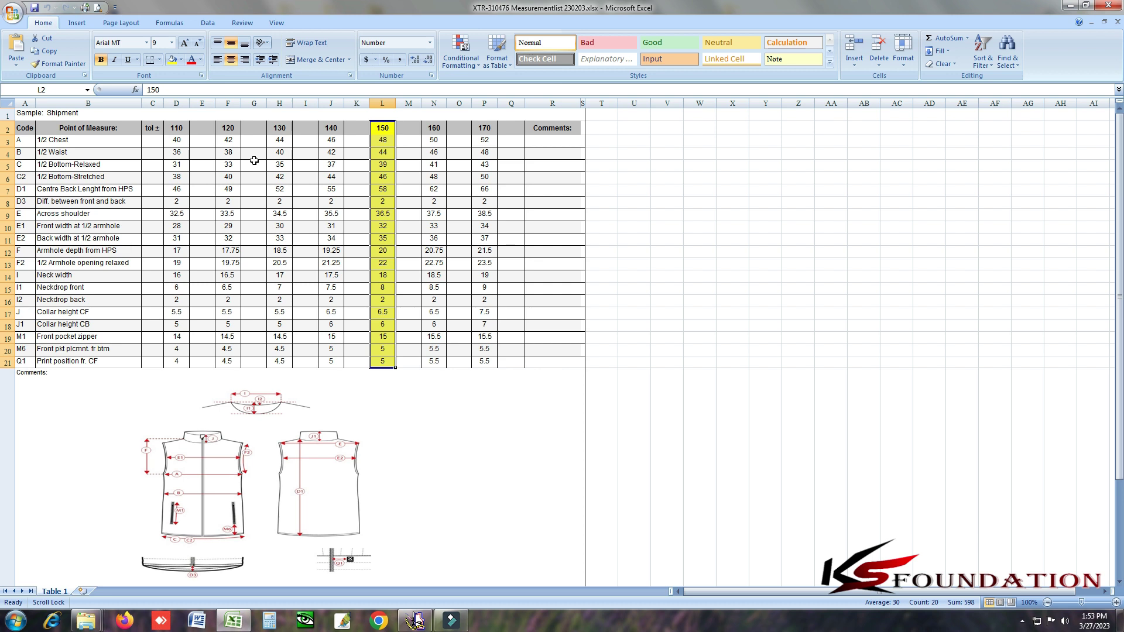
Look up 1/2 Chest and its code A in the table and find that measurement on the vest sketch.
{"action": "left_click", "coordinate": [59, 142]}
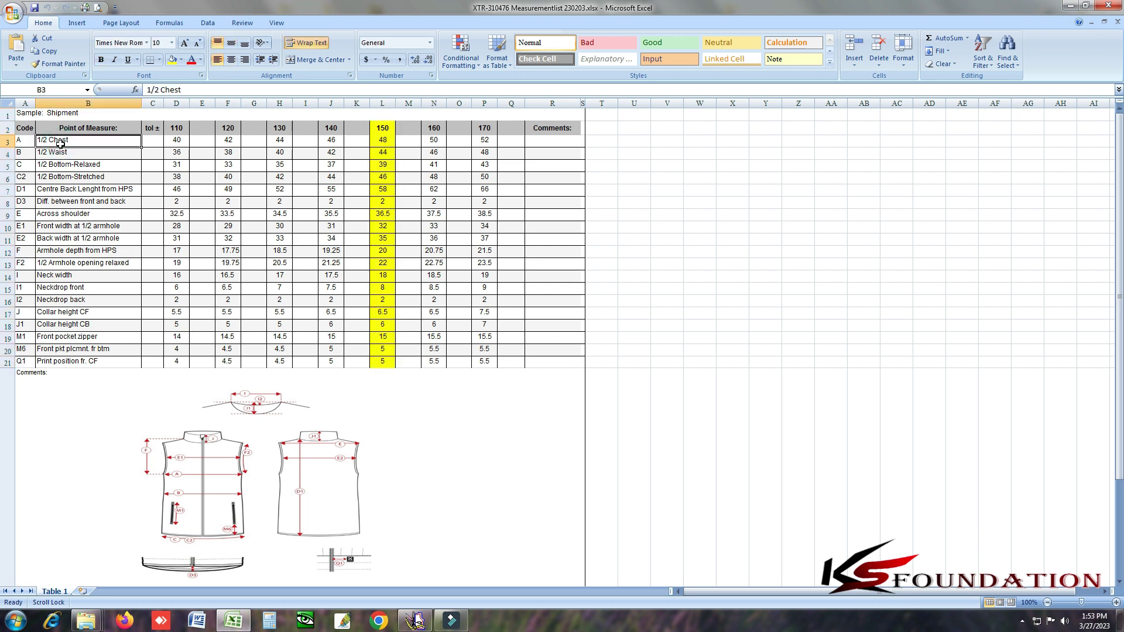
{"action": "left_click", "coordinate": [23, 144]}
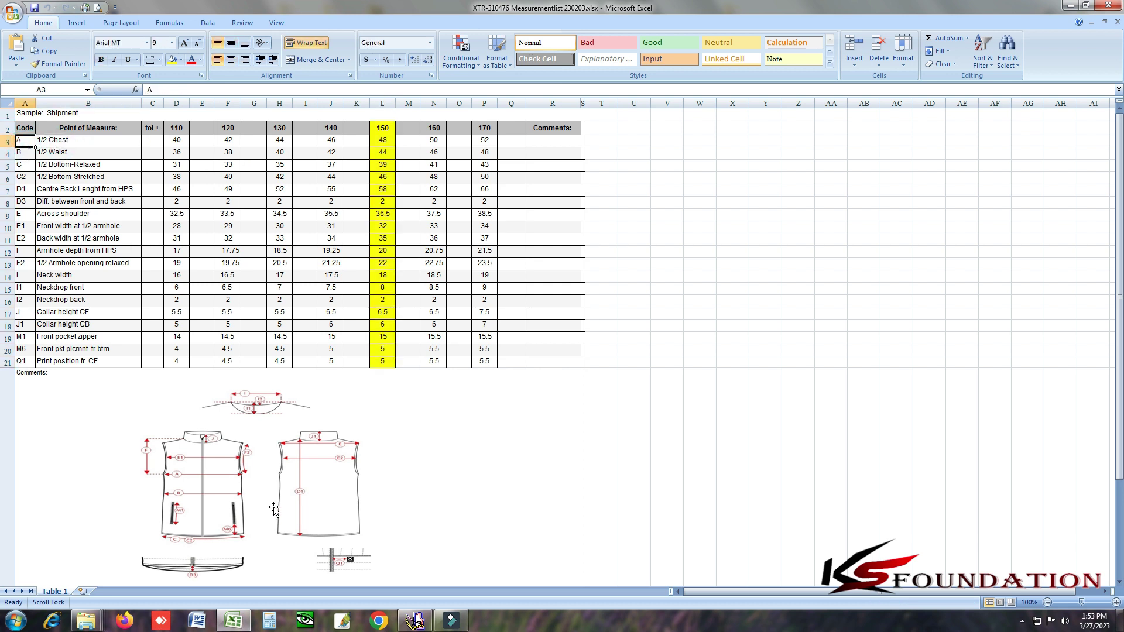
{"action": "scroll", "coordinate": [275, 510], "scroll_direction": "down", "scroll_amount": 1}
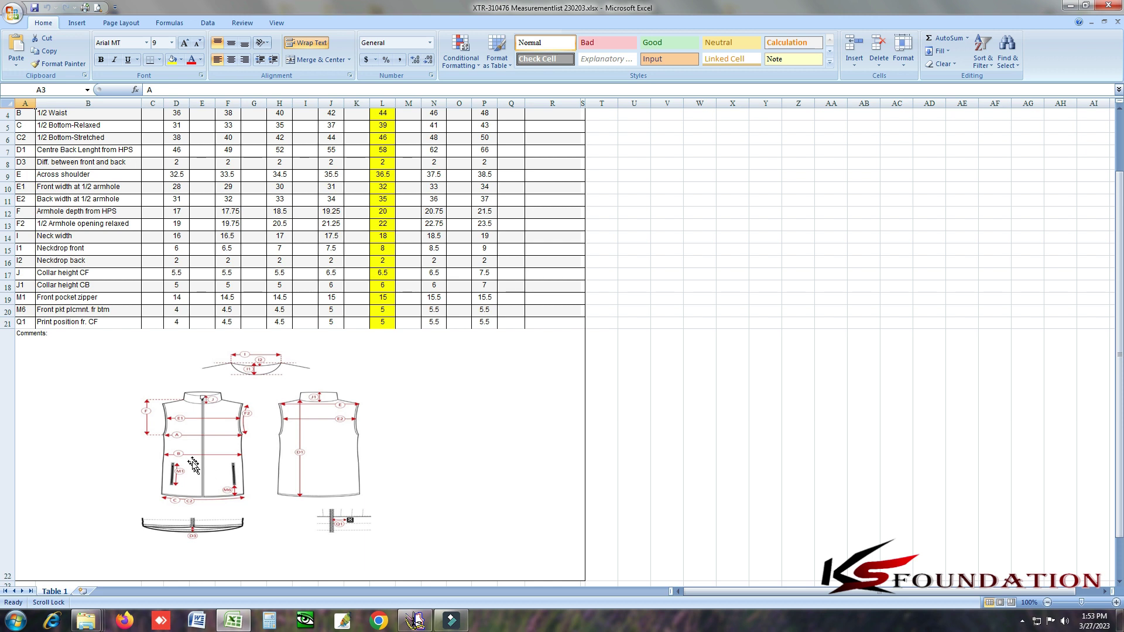
{"action": "left_click", "coordinate": [158, 441]}
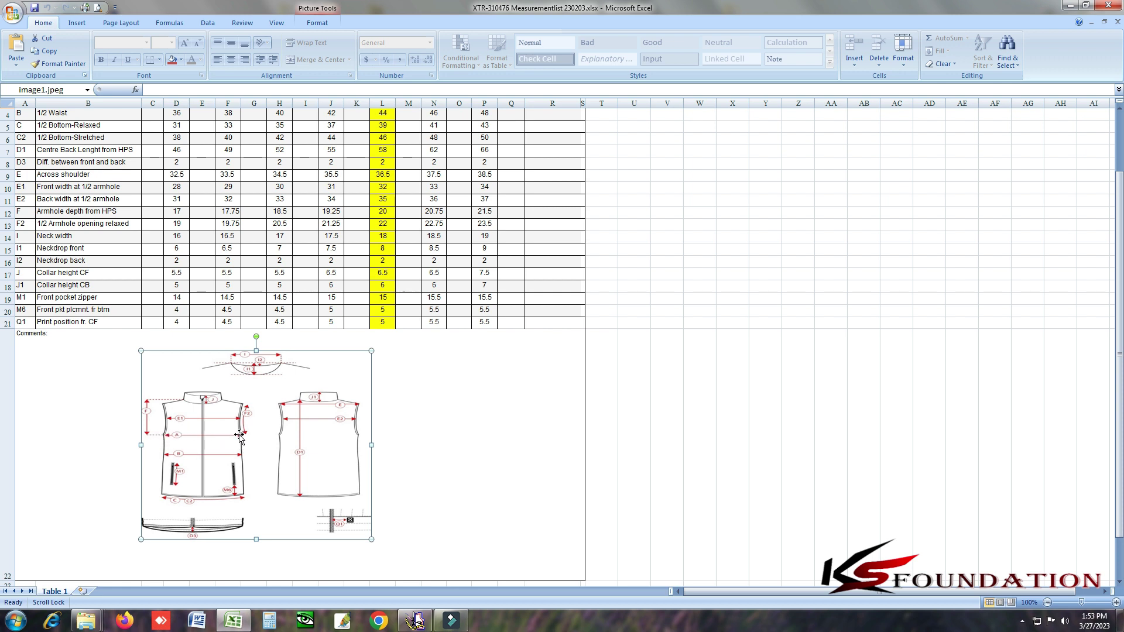
{"action": "scroll", "coordinate": [239, 435], "scroll_direction": "up", "scroll_amount": 1}
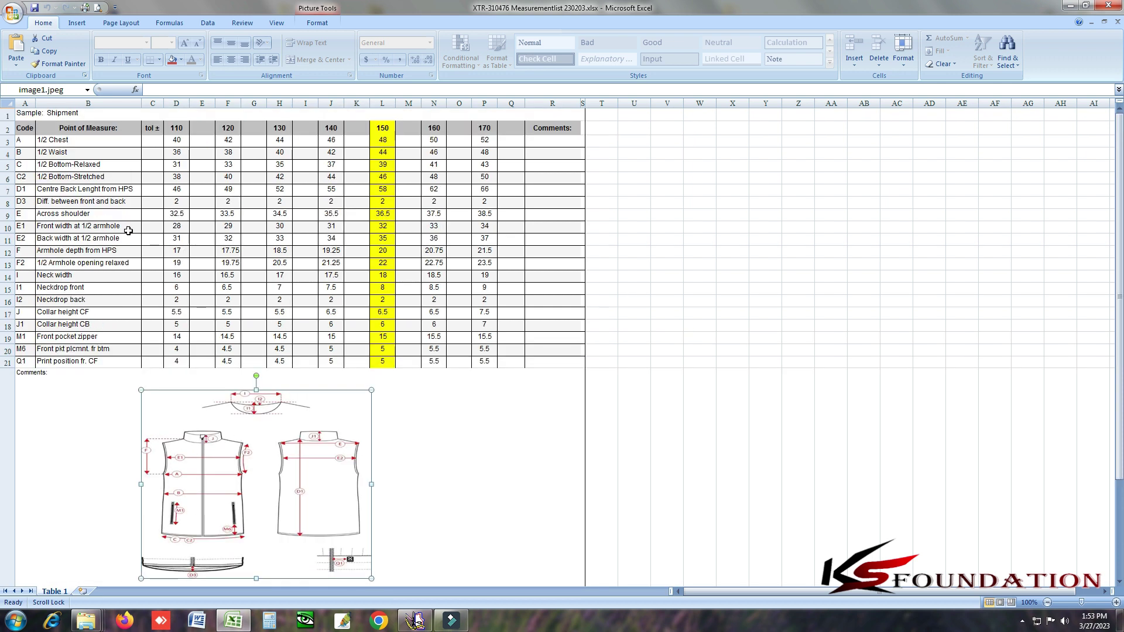
Look up 1/2 Waist and its code B in the measurement table and check the vest sketch.
{"action": "left_click", "coordinate": [66, 152]}
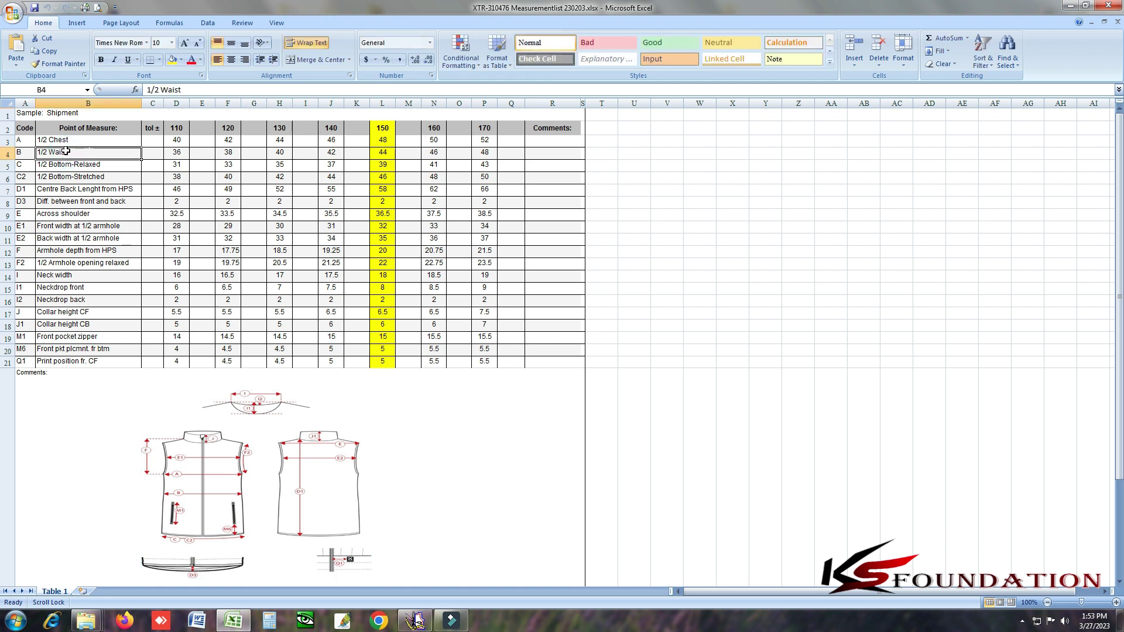
{"action": "left_click", "coordinate": [20, 154]}
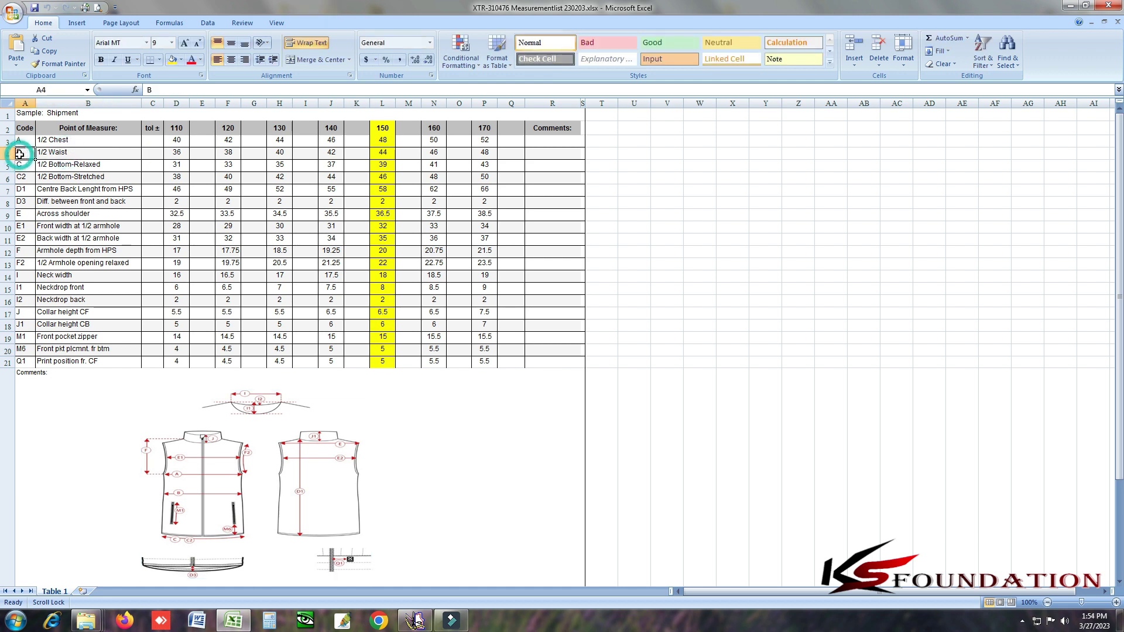
{"action": "scroll", "coordinate": [281, 475], "scroll_direction": "up", "scroll_amount": 2, "text": "ctrl"}
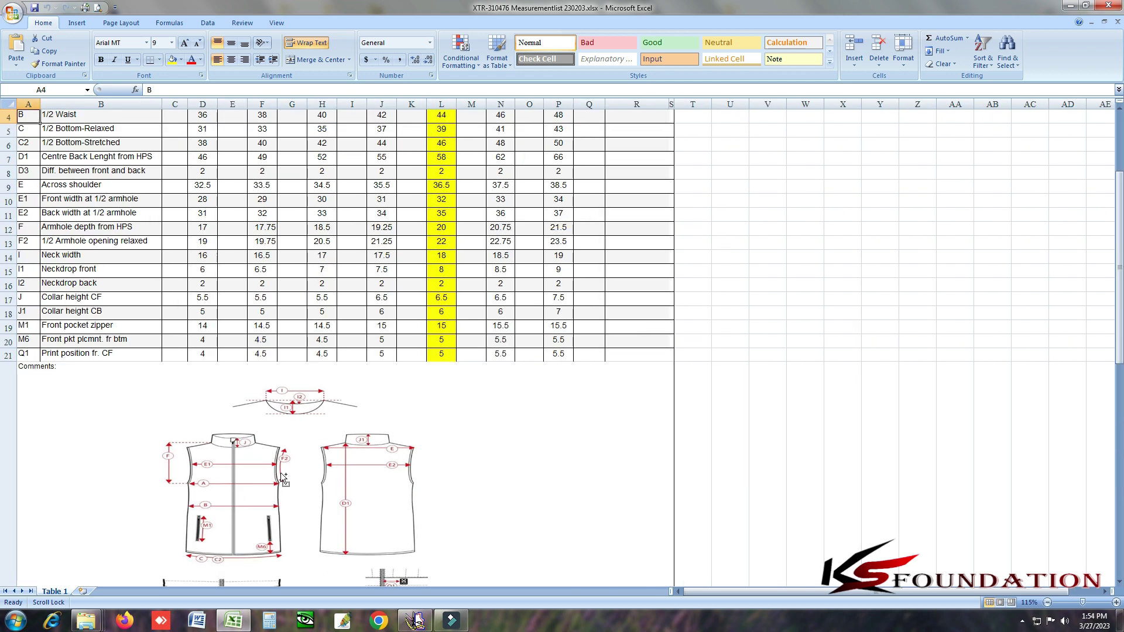
{"action": "scroll", "coordinate": [281, 470], "scroll_direction": "up", "scroll_amount": 1}
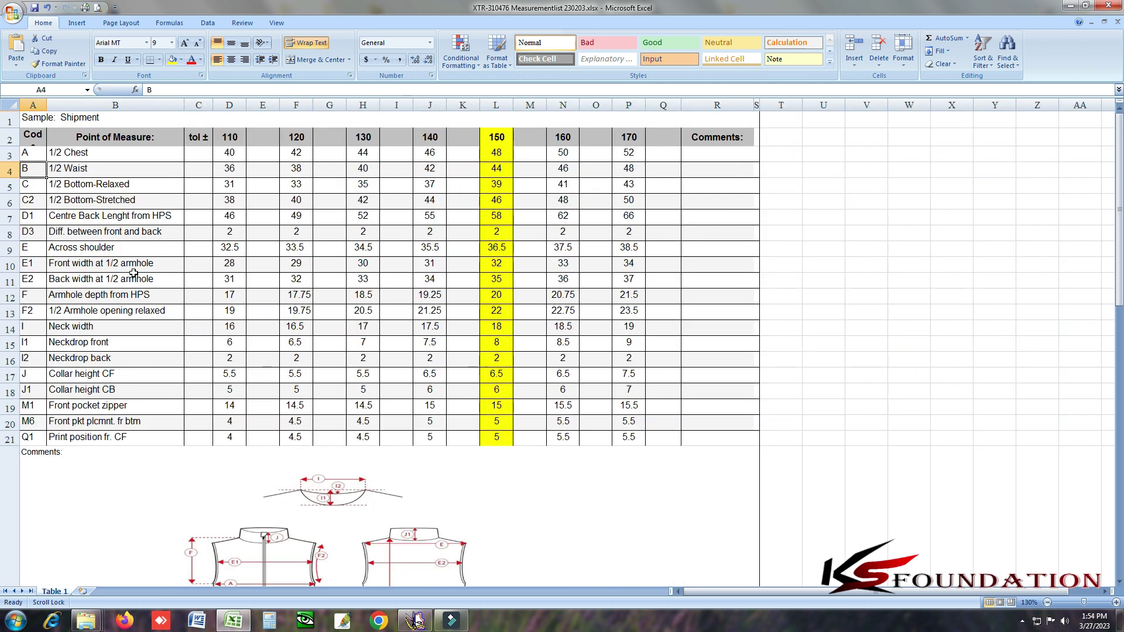
Compare the 1/2 Chest and 1/2 Waist rows with measurement lines A and B on the front vest sketch.
{"action": "left_click", "coordinate": [66, 155]}
{"action": "scroll", "coordinate": [216, 410], "scroll_direction": "down", "scroll_amount": 4}
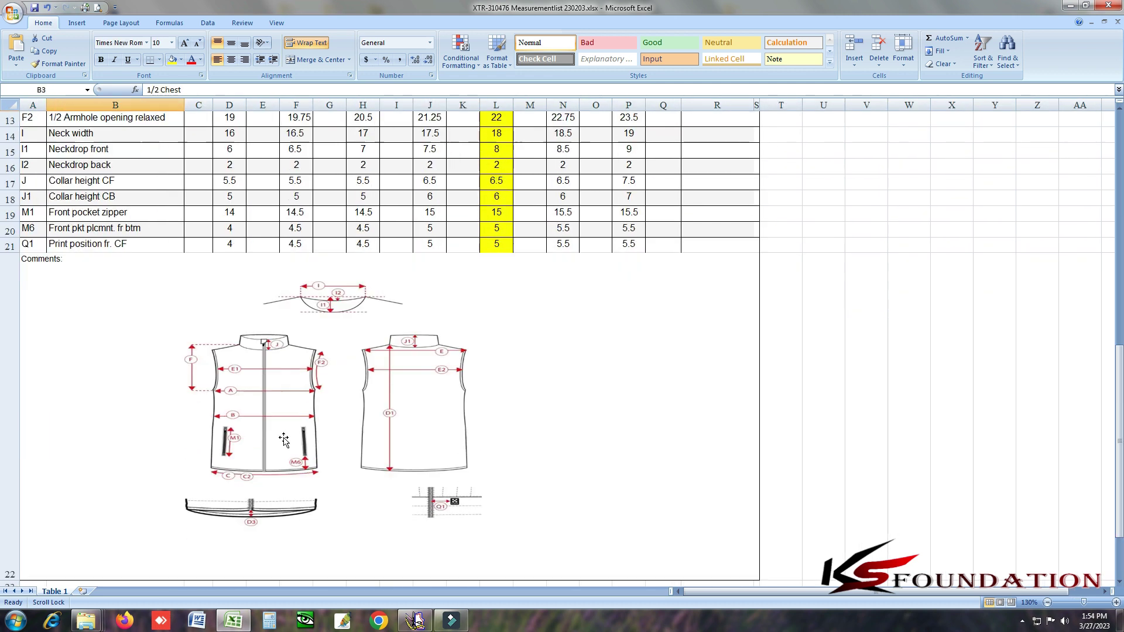
{"action": "left_click", "coordinate": [211, 395]}
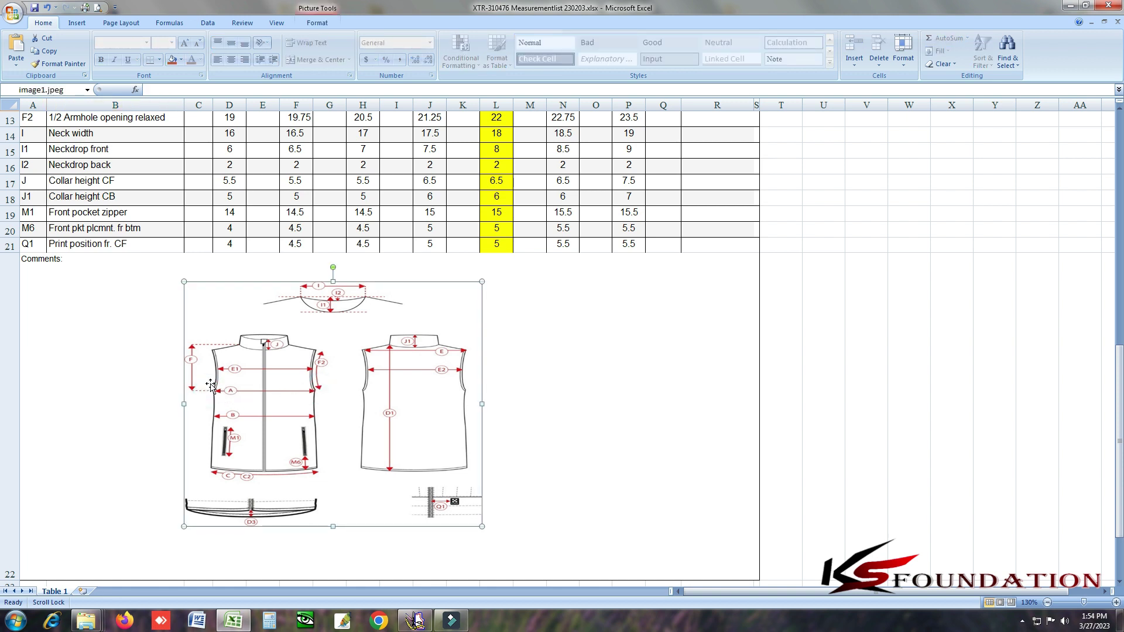
{"action": "scroll", "coordinate": [233, 436], "scroll_direction": "up", "scroll_amount": 1}
{"action": "scroll", "coordinate": [234, 436], "scroll_direction": "up", "scroll_amount": 3}
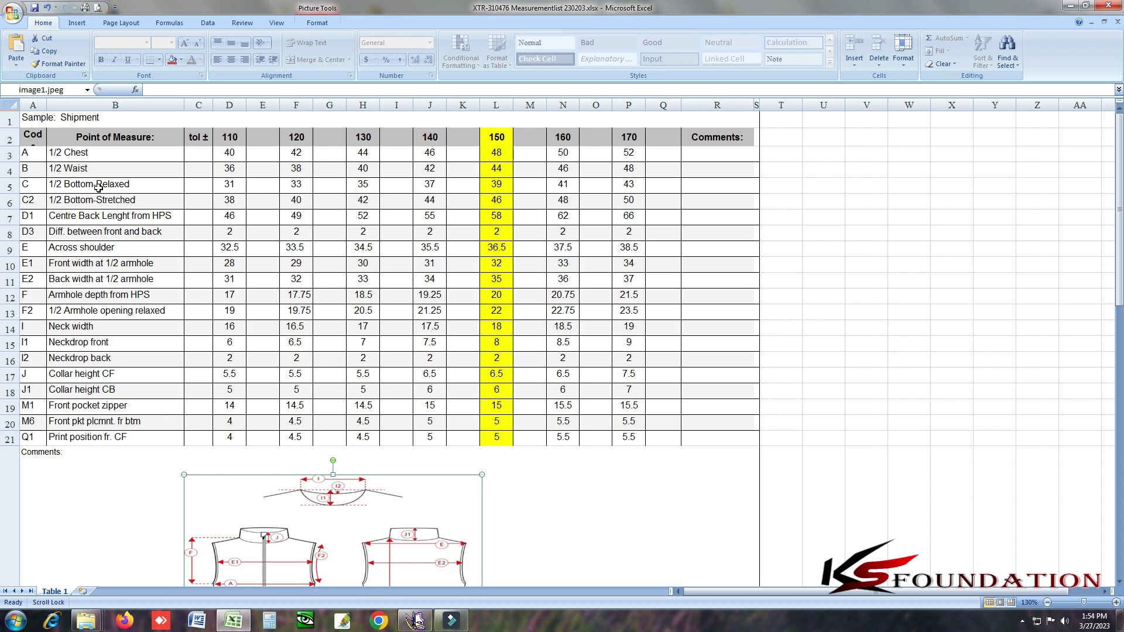
{"action": "left_click", "coordinate": [87, 171]}
{"action": "scroll", "coordinate": [255, 452], "scroll_direction": "down", "scroll_amount": 3}
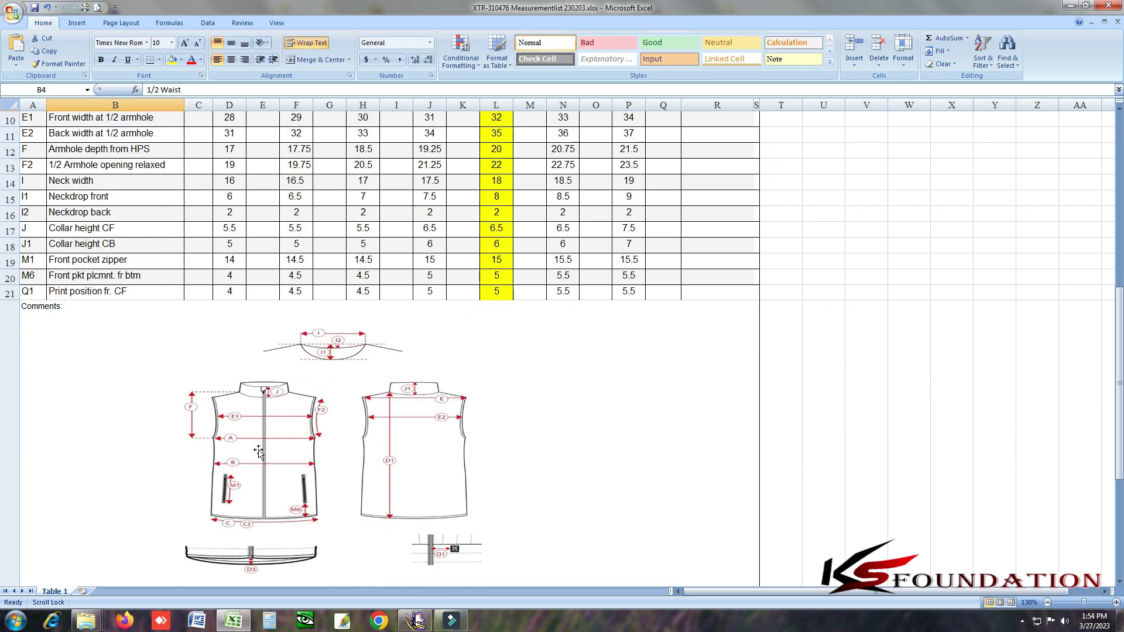
{"action": "left_click", "coordinate": [213, 472]}
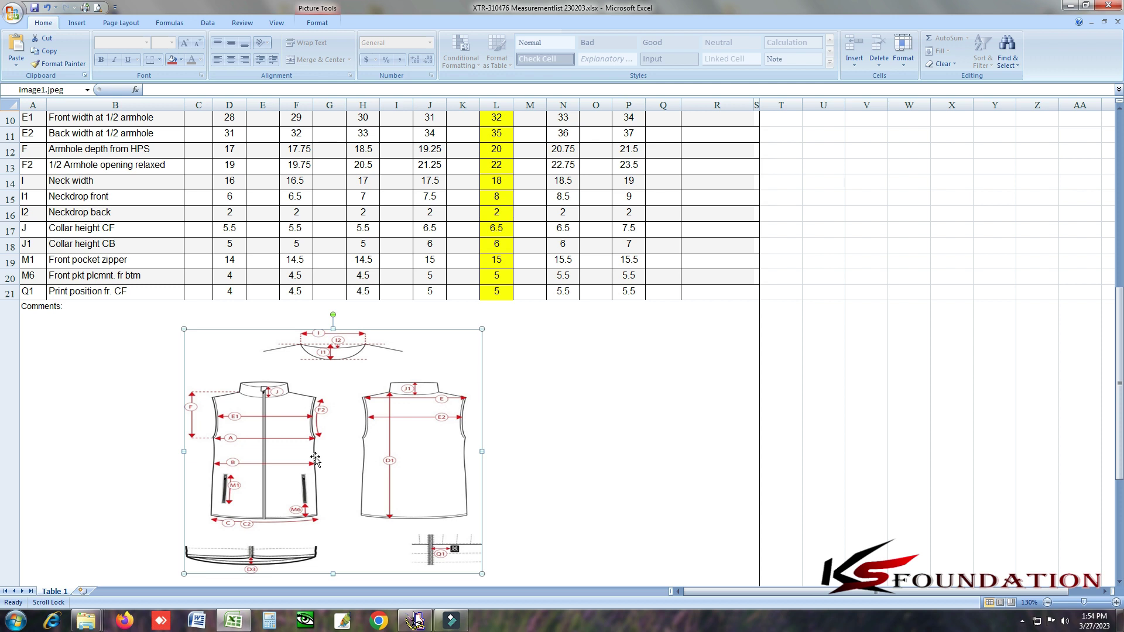
{"action": "scroll", "coordinate": [320, 467], "scroll_direction": "up", "scroll_amount": 3}
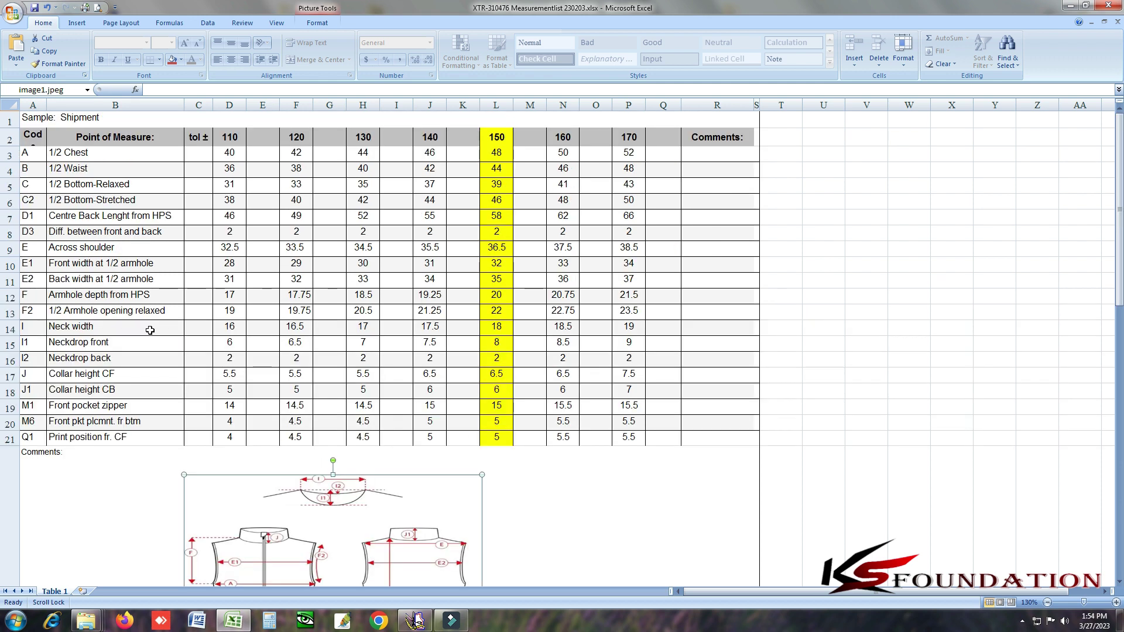
Examine the 1/2 Bottom-Relaxed row and trace measurement C along the hem of the front vest sketch.
{"action": "left_click", "coordinate": [90, 187]}
{"action": "scroll", "coordinate": [111, 281], "scroll_direction": "down", "scroll_amount": 6}
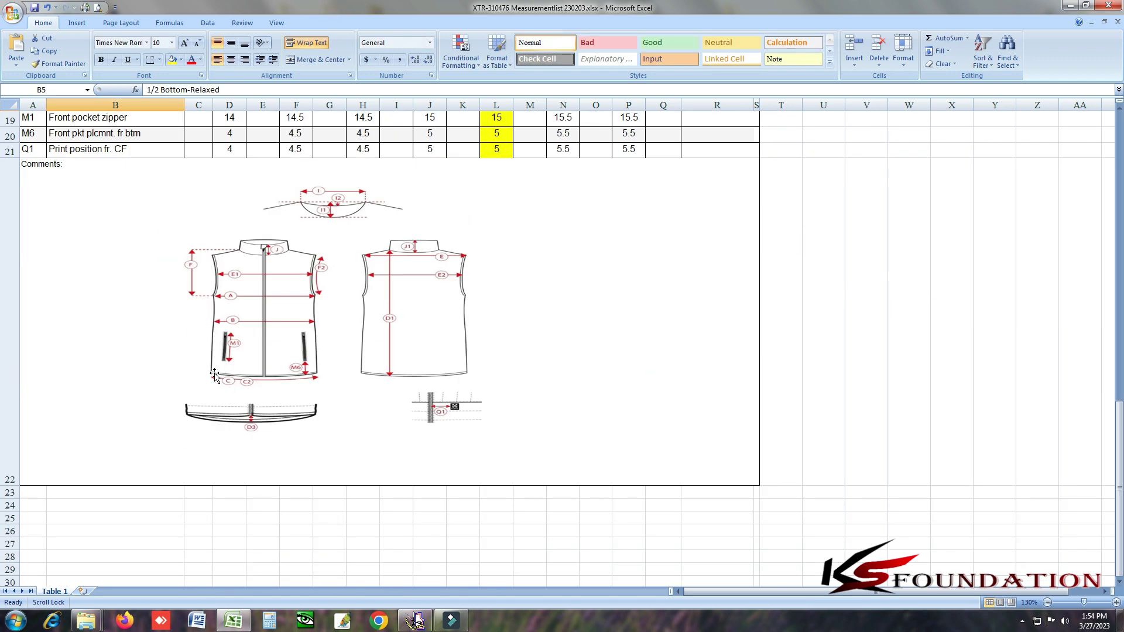
{"action": "left_click", "coordinate": [199, 378]}
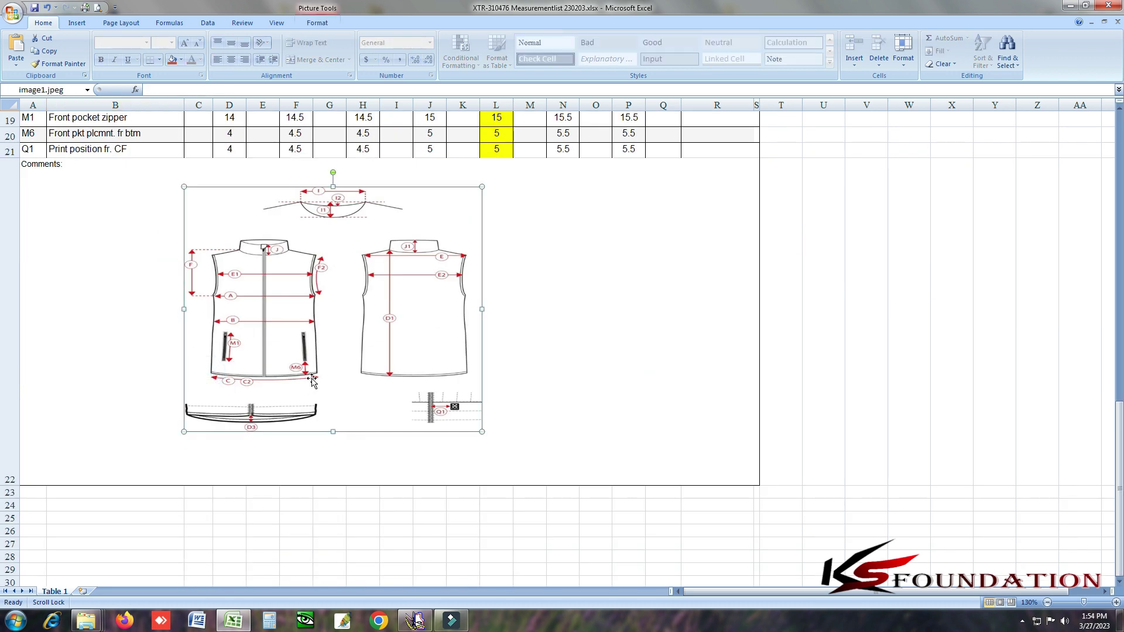
{"action": "left_click", "coordinate": [213, 374]}
{"action": "scroll", "coordinate": [232, 382], "scroll_direction": "up", "scroll_amount": 1}
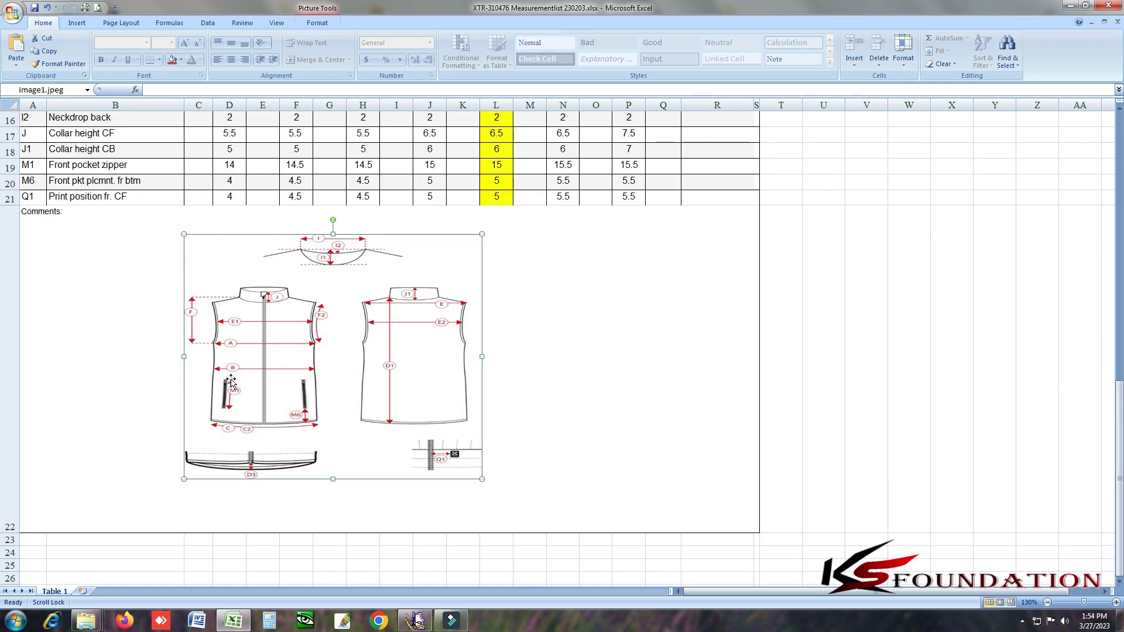
{"action": "scroll", "coordinate": [232, 381], "scroll_direction": "up", "scroll_amount": 4}
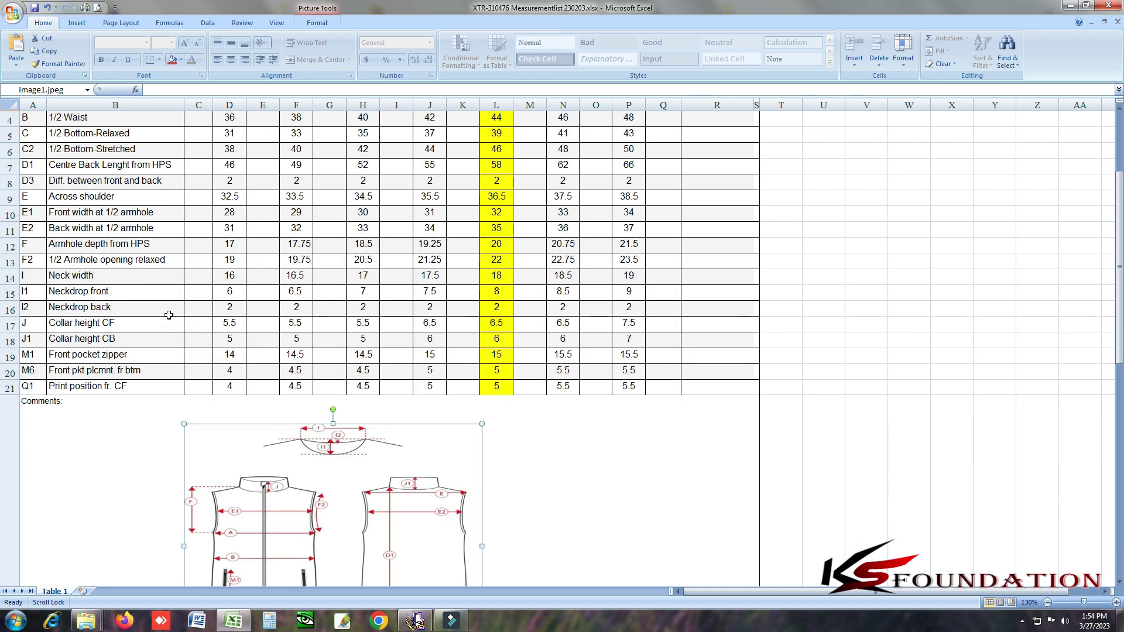
Examine the 1/2 Bottom-Stretched row on the sketch and compare the stretched and relaxed bottom values for size 150.
{"action": "left_click", "coordinate": [131, 155]}
{"action": "scroll", "coordinate": [274, 363], "scroll_direction": "down", "scroll_amount": 3}
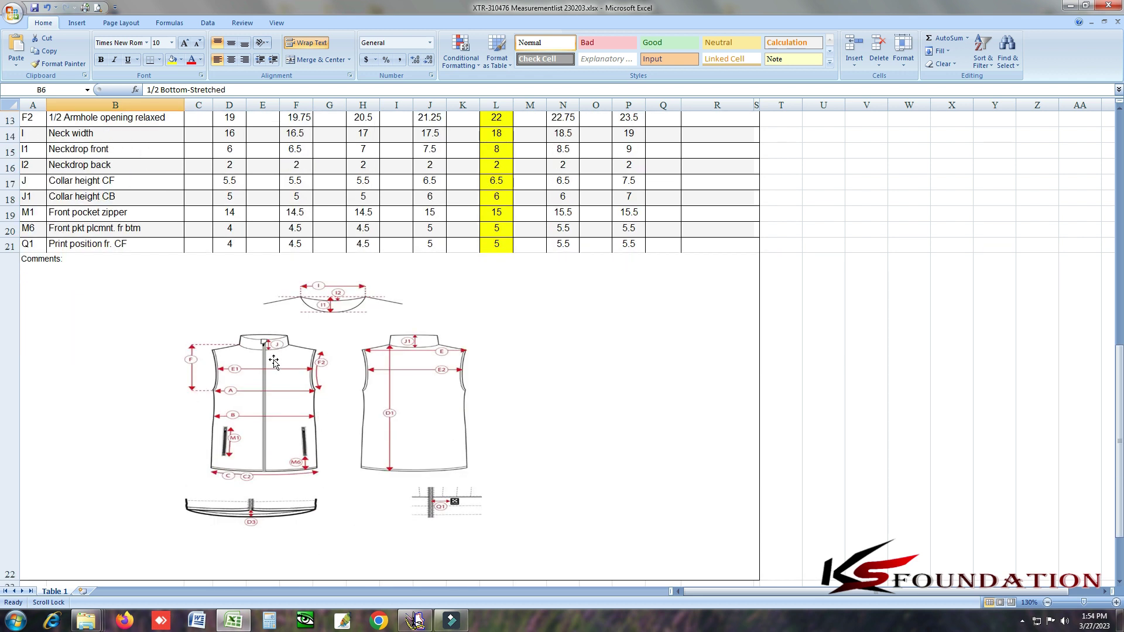
{"action": "scroll", "coordinate": [280, 352], "scroll_direction": "up", "scroll_amount": 4}
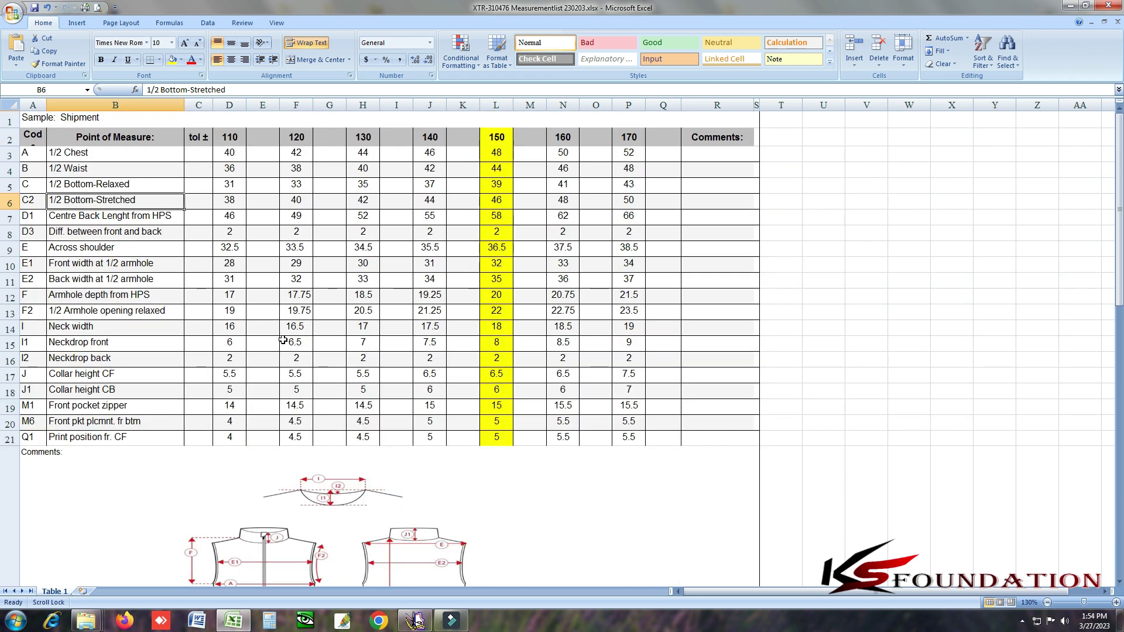
{"action": "left_click", "coordinate": [509, 200]}
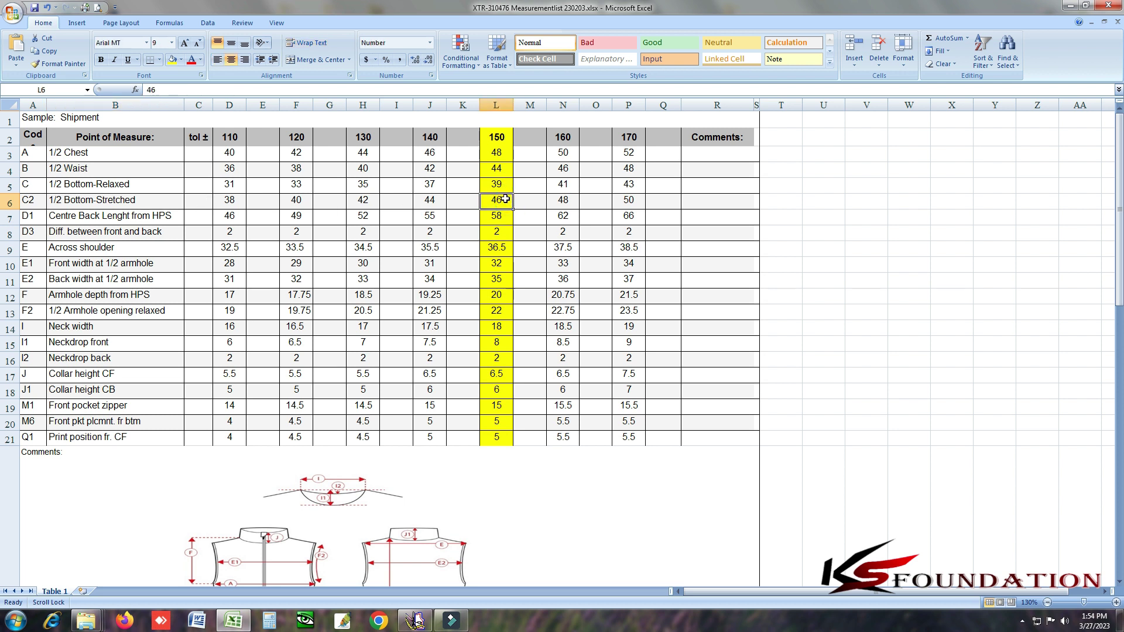
{"action": "left_click", "coordinate": [496, 184]}
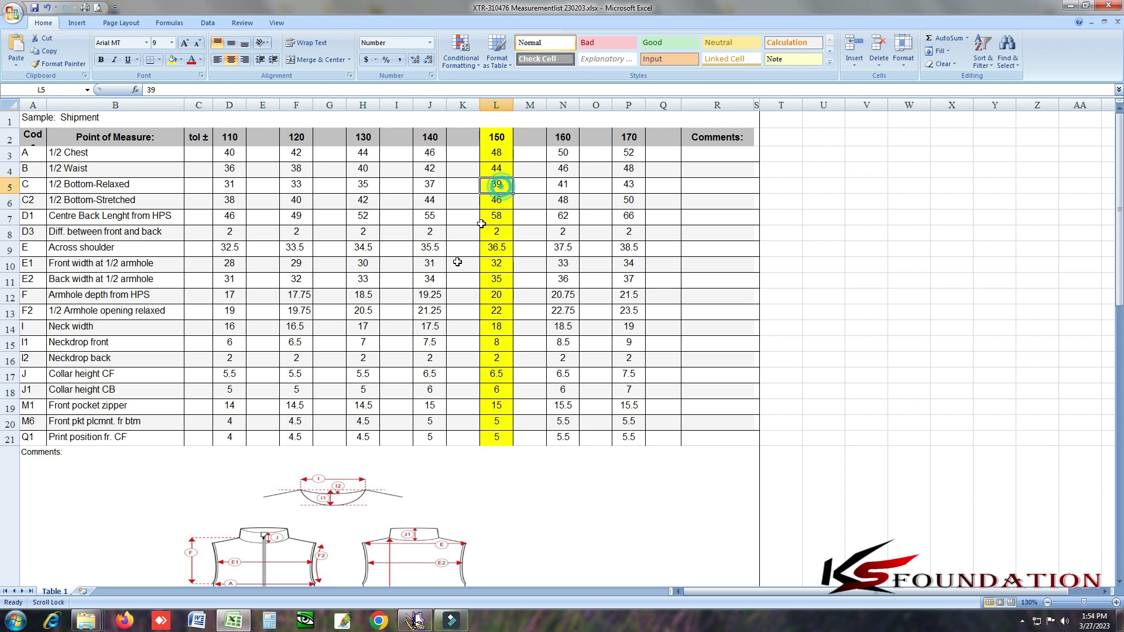
{"action": "scroll", "coordinate": [496, 187], "scroll_direction": "down", "scroll_amount": 3}
{"action": "scroll", "coordinate": [295, 334], "scroll_direction": "up", "scroll_amount": 2}
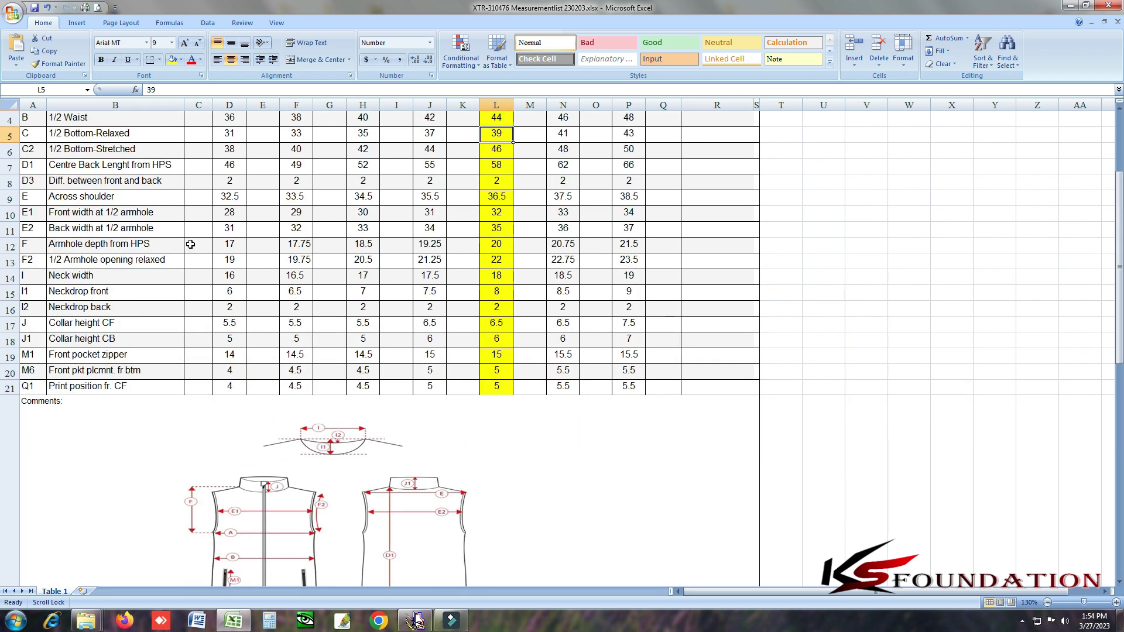
Examine the centre back length from HPS row and trace measurement D1 from neckline to hem on the back sketch.
{"action": "left_click", "coordinate": [99, 166]}
{"action": "scroll", "coordinate": [345, 293], "scroll_direction": "down", "scroll_amount": 3}
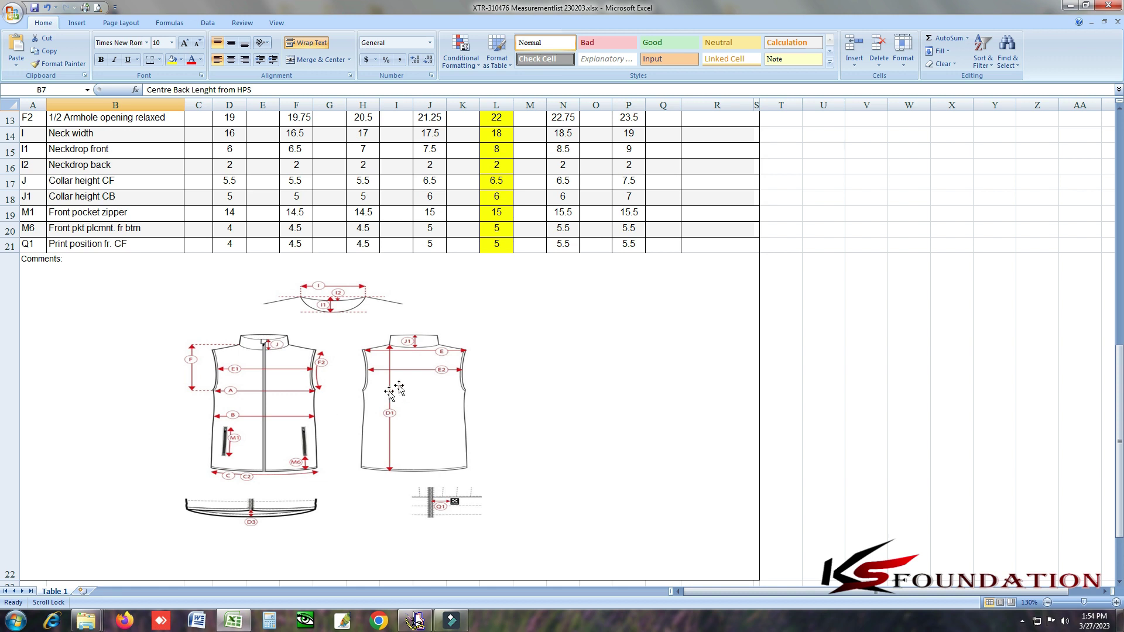
{"action": "left_click", "coordinate": [390, 346]}
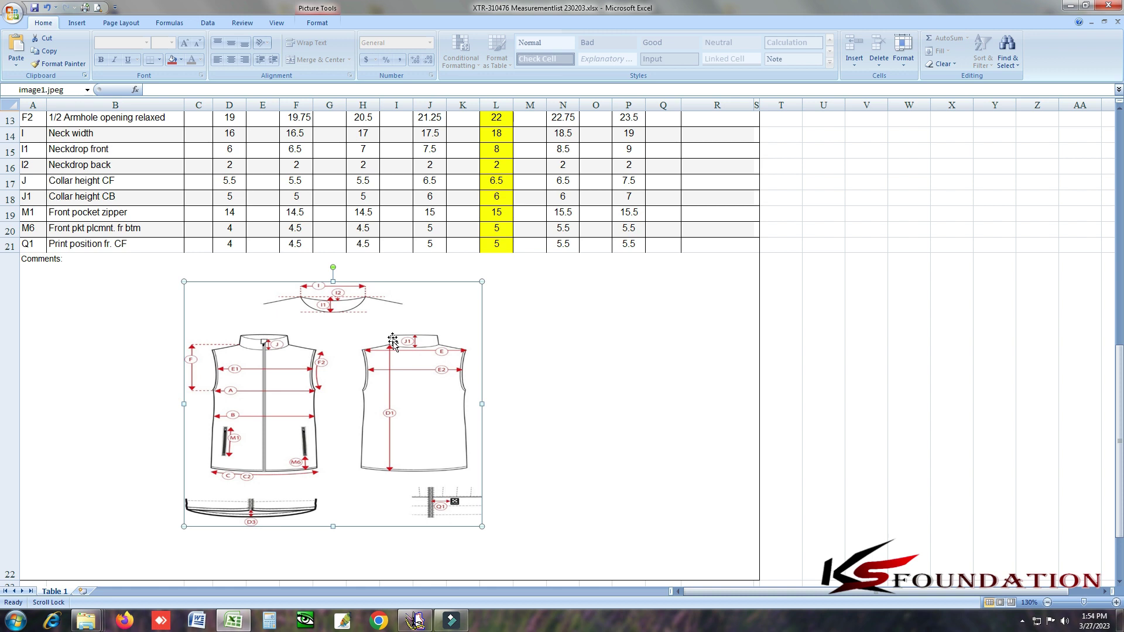
{"action": "left_click", "coordinate": [389, 341]}
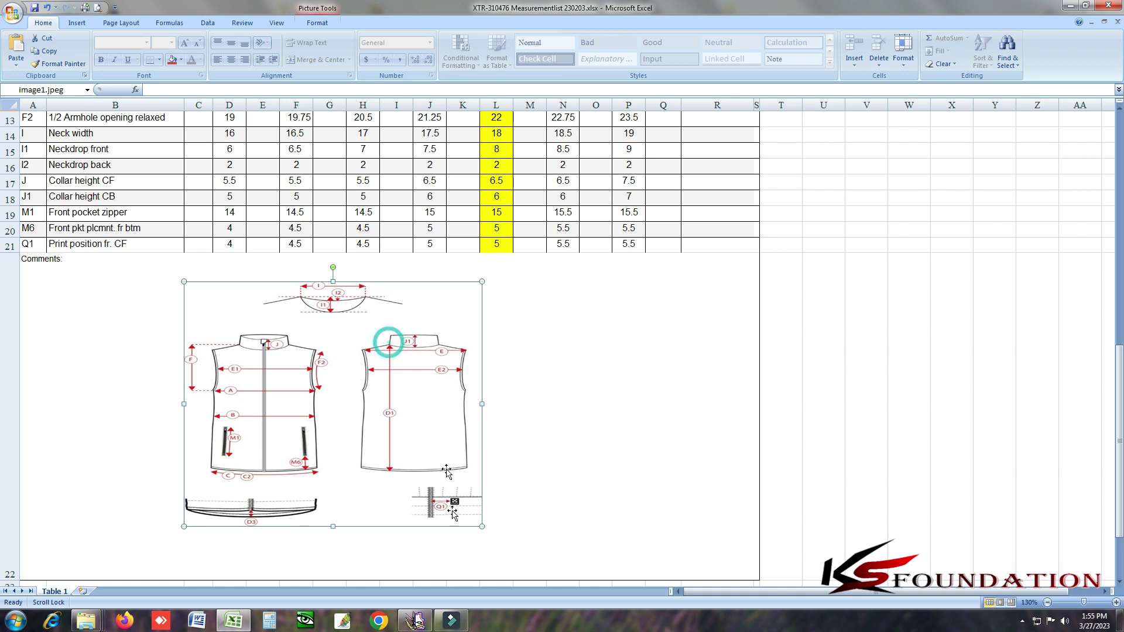
{"action": "left_click", "coordinate": [390, 475]}
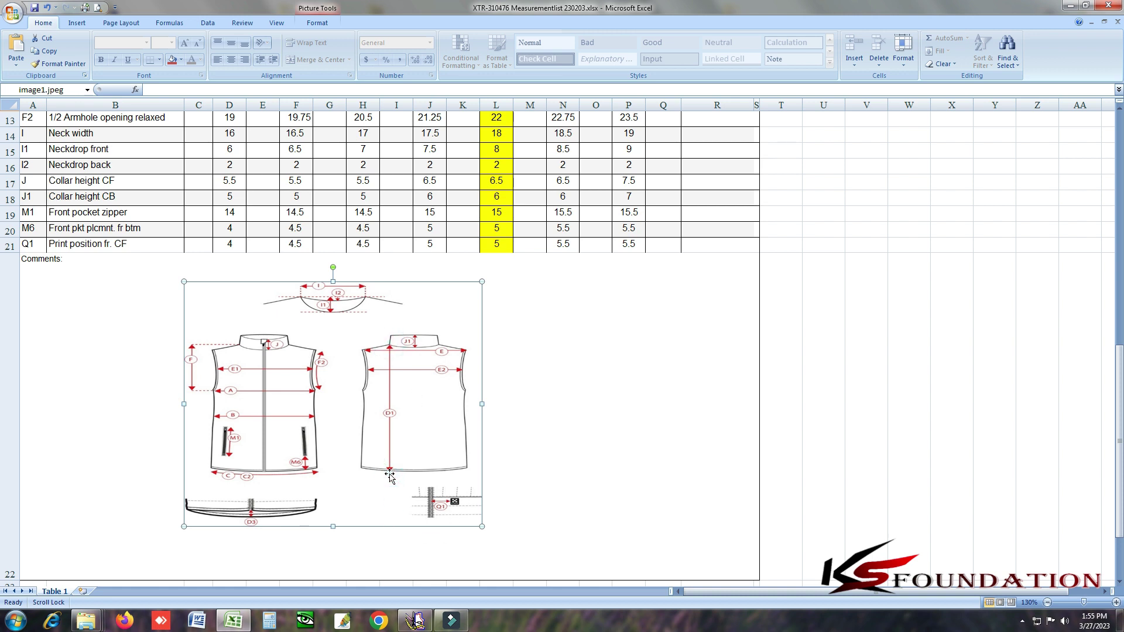
{"action": "scroll", "coordinate": [389, 476], "scroll_direction": "up", "scroll_amount": 4}
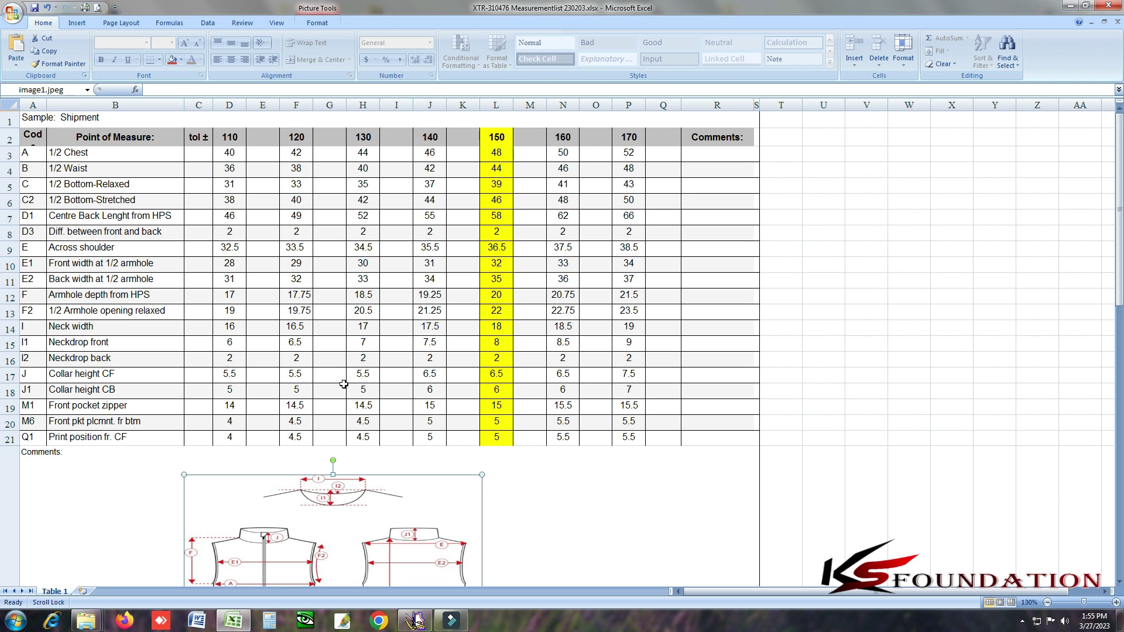
Examine the row for the difference between front and back, code D3, and check it against the sketch.
{"action": "left_click", "coordinate": [80, 233]}
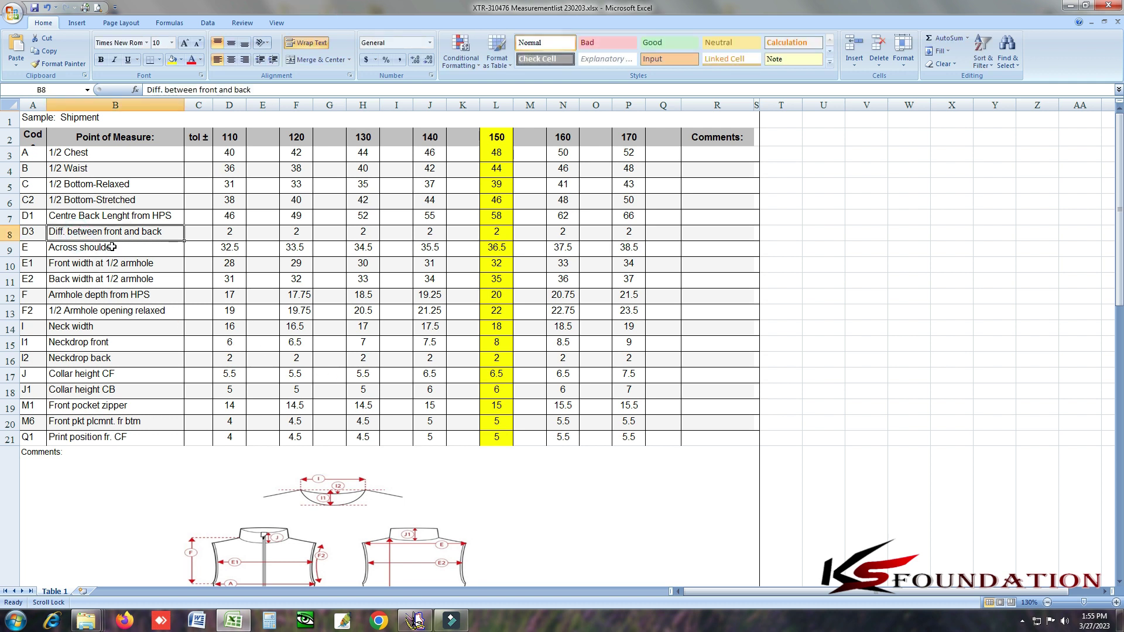
{"action": "scroll", "coordinate": [140, 246], "scroll_direction": "down", "scroll_amount": 4}
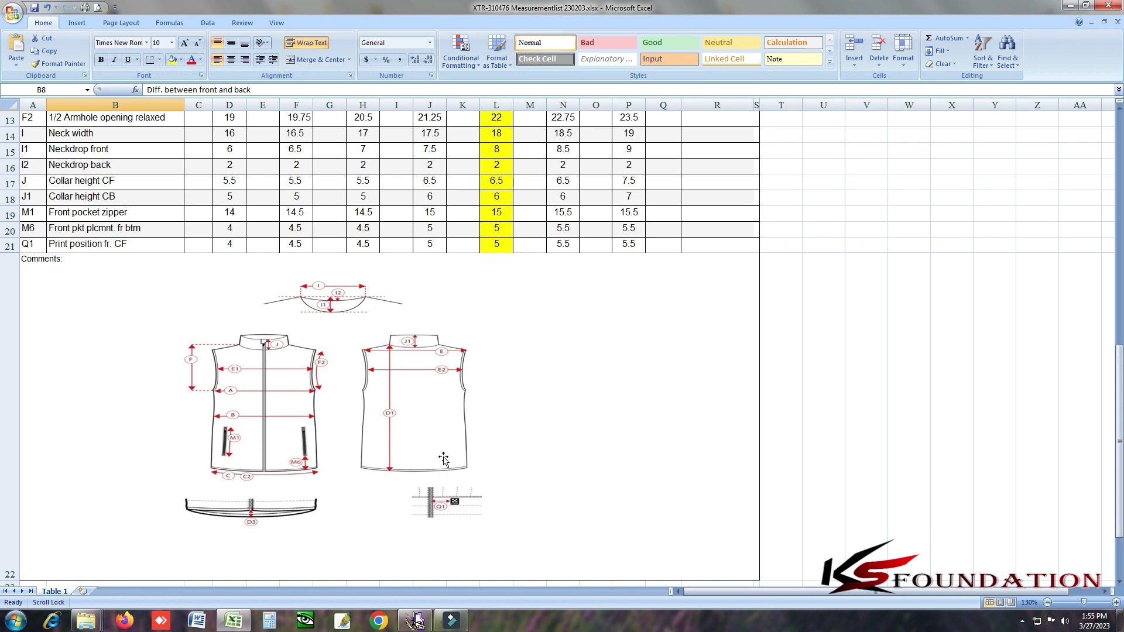
{"action": "scroll", "coordinate": [444, 460], "scroll_direction": "up", "scroll_amount": 4}
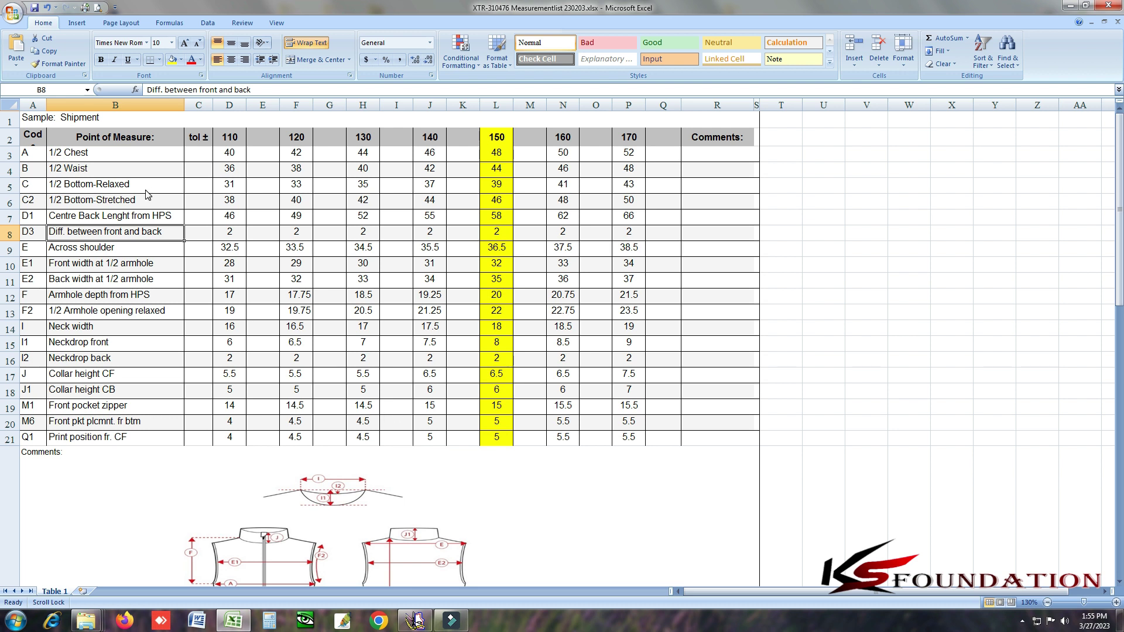
Dismiss the Windows color scheme prompt and match the across shoulder and 1/2 armhole width rows, codes E, E1 and E2, to the sketch.
{"action": "left_click", "coordinate": [702, 186]}
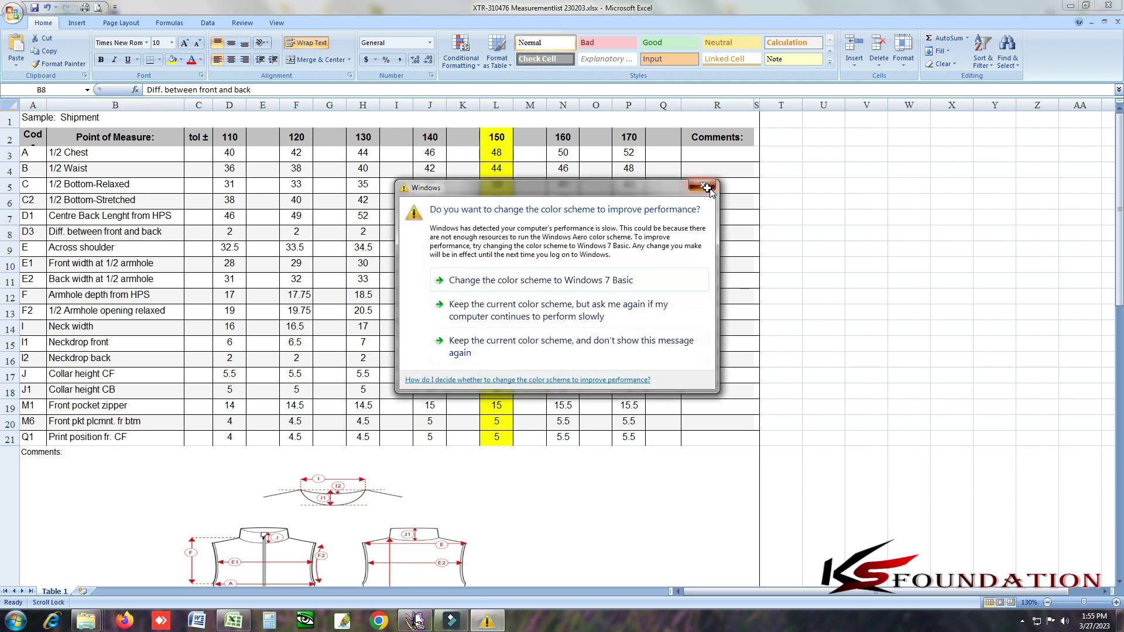
{"action": "left_click", "coordinate": [114, 270]}
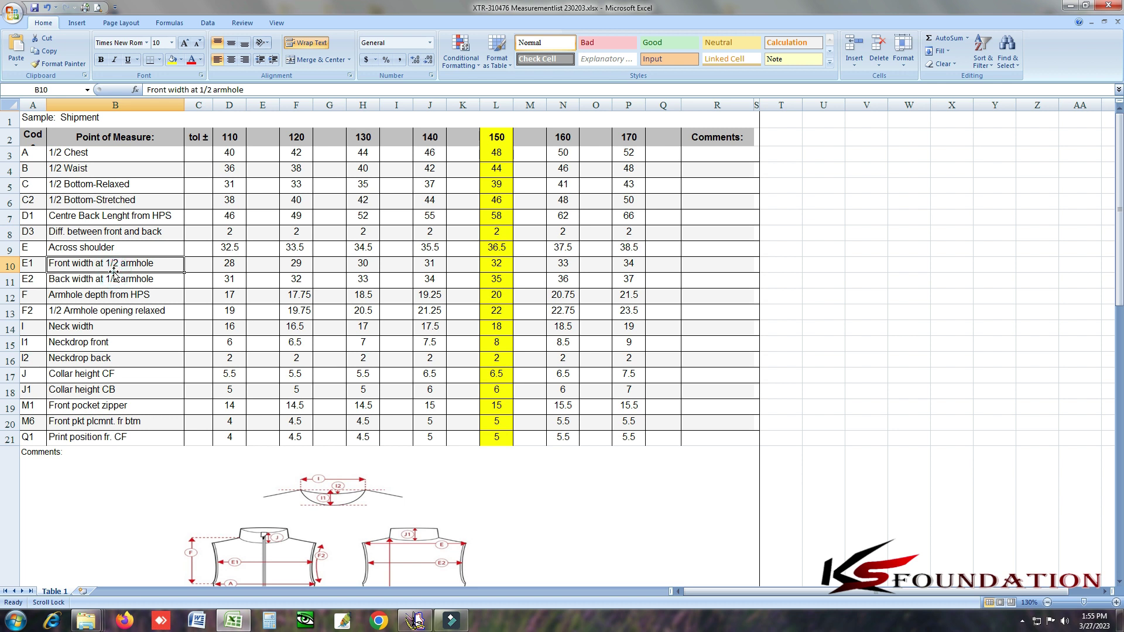
{"action": "left_click", "coordinate": [55, 253]}
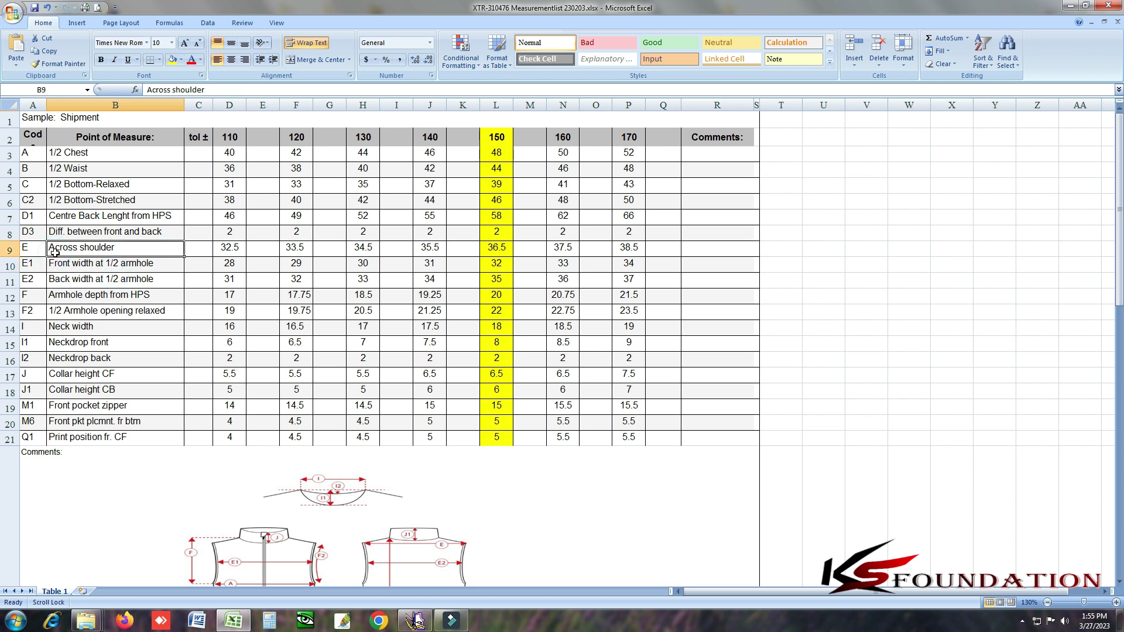
{"action": "scroll", "coordinate": [55, 252], "scroll_direction": "down", "scroll_amount": 2}
{"action": "left_click", "coordinate": [320, 456]}
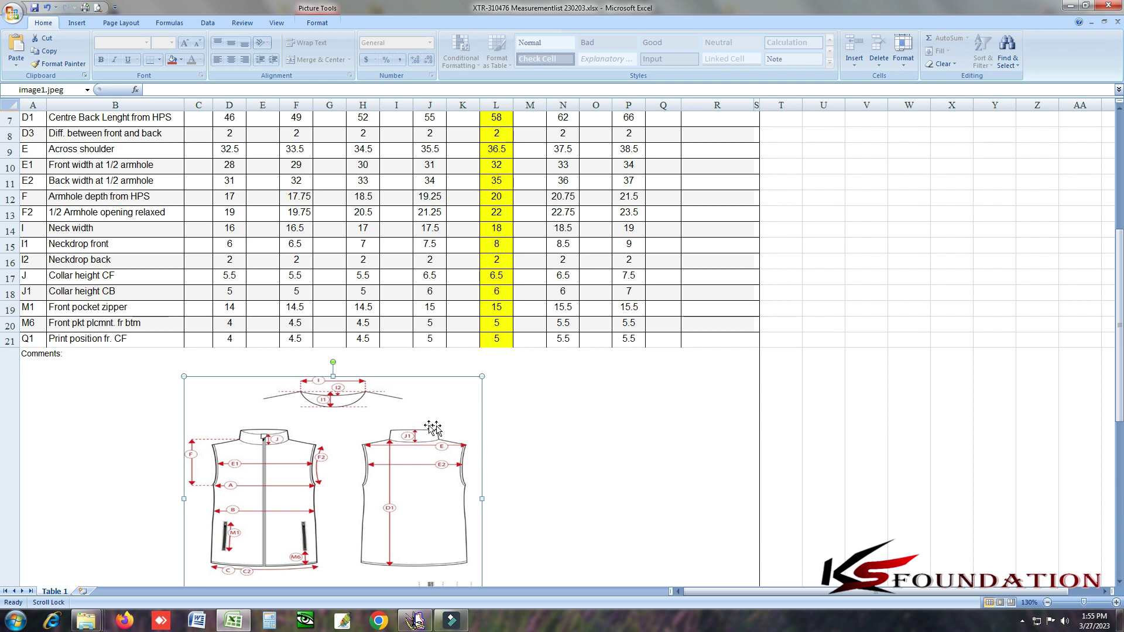
{"action": "left_click", "coordinate": [35, 165]}
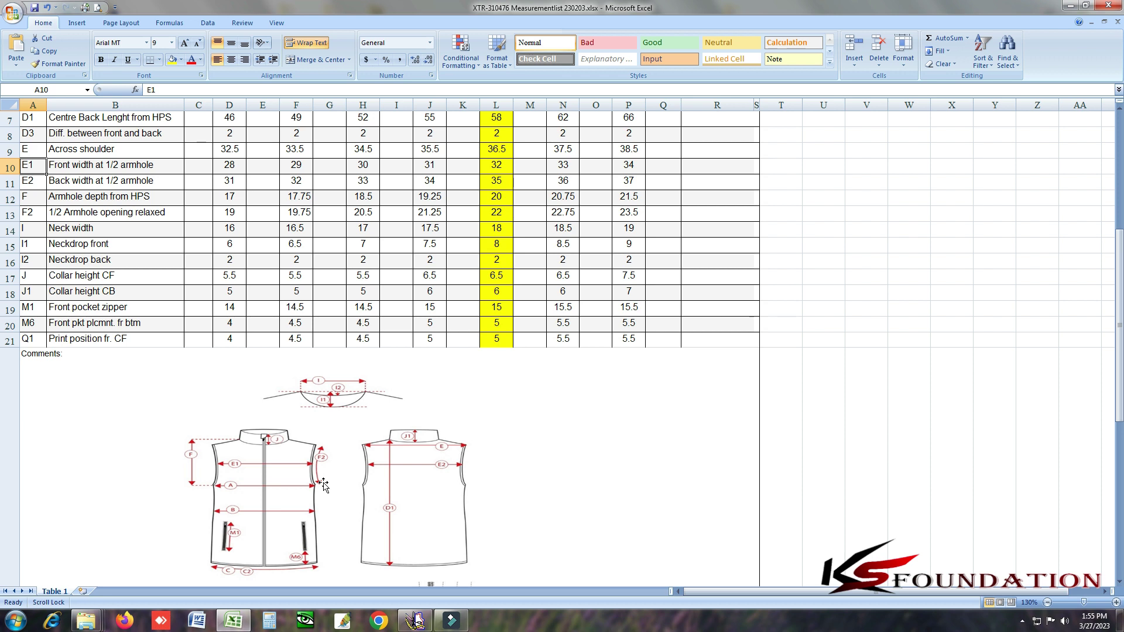
{"action": "left_click", "coordinate": [77, 182]}
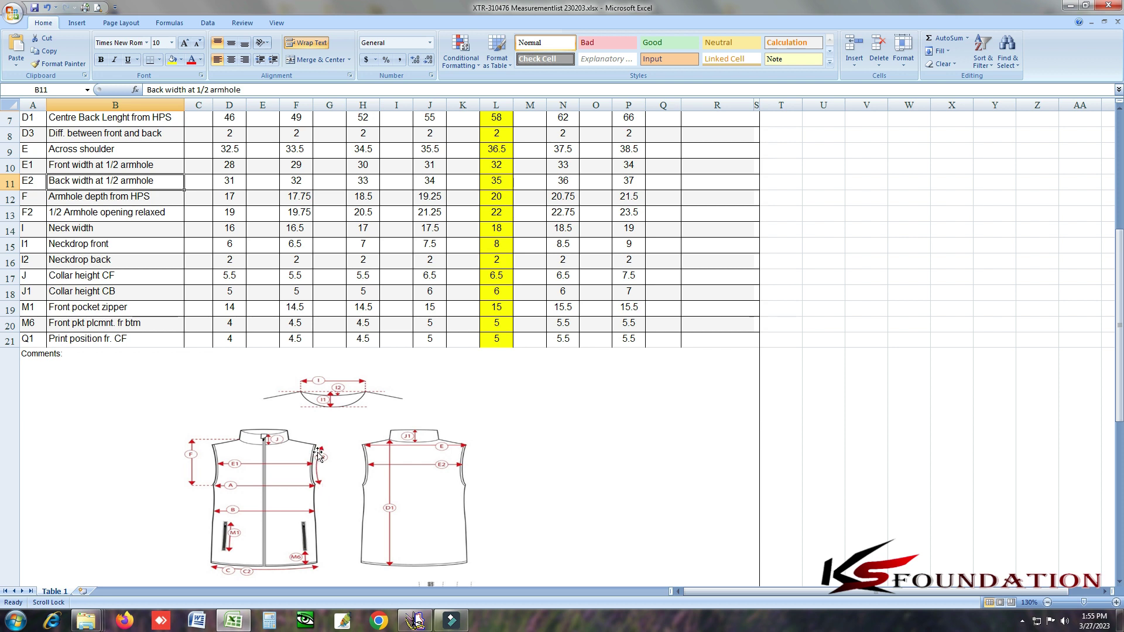
Examine the armhole depth row F and the 1/2 armhole opening row F2, checking their size 150 values and lines on the front sketch.
{"action": "left_click", "coordinate": [491, 200]}
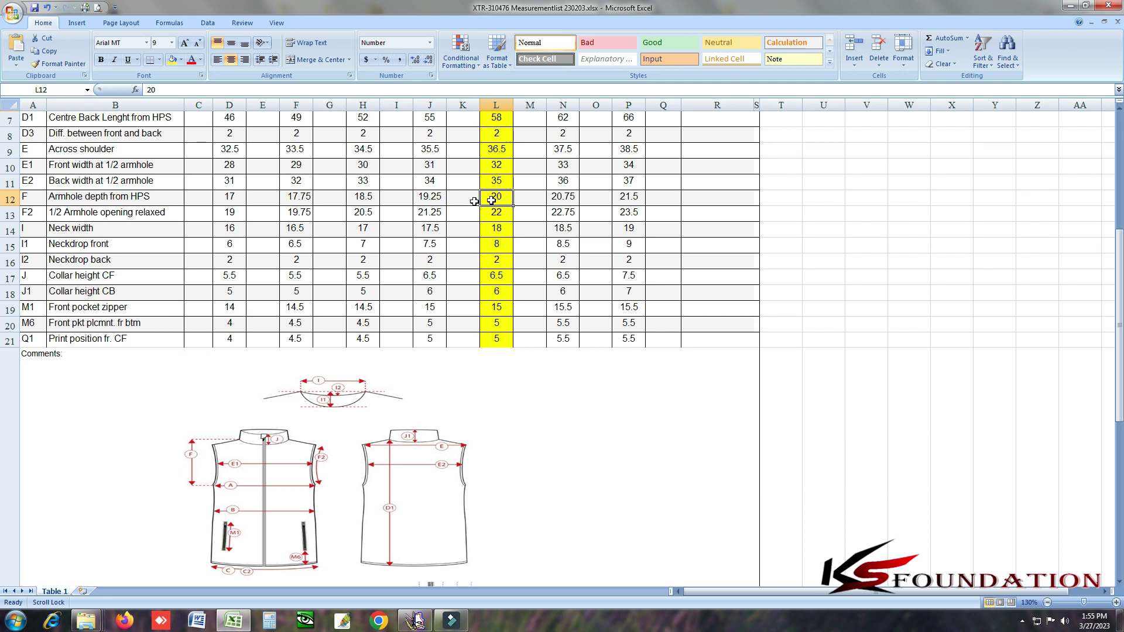
{"action": "left_click", "coordinate": [79, 198]}
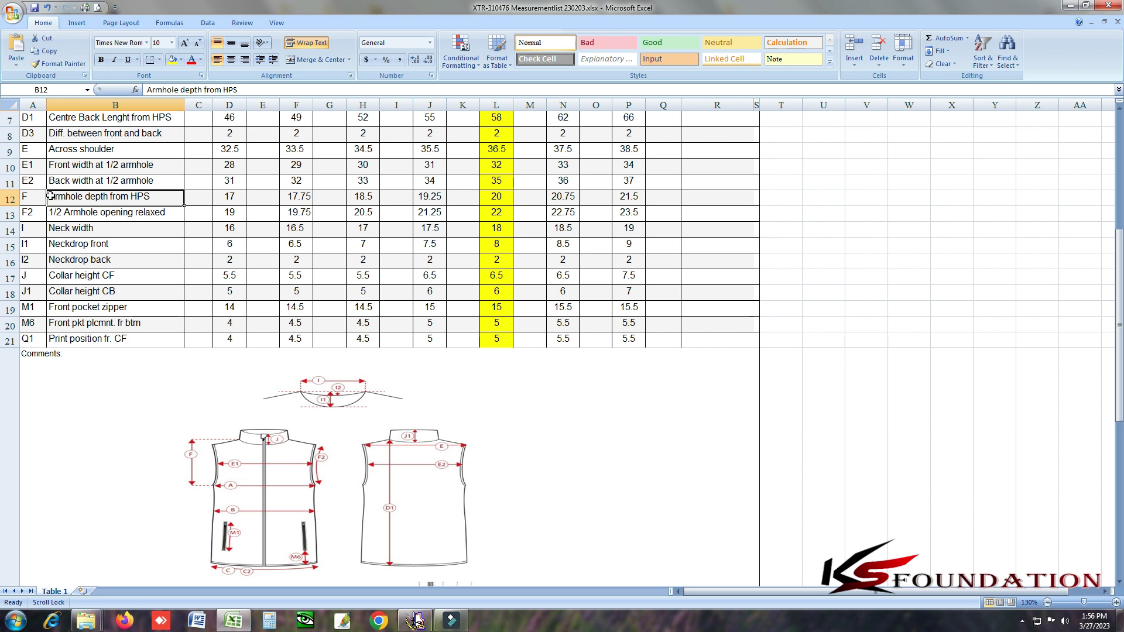
{"action": "left_click", "coordinate": [244, 446]}
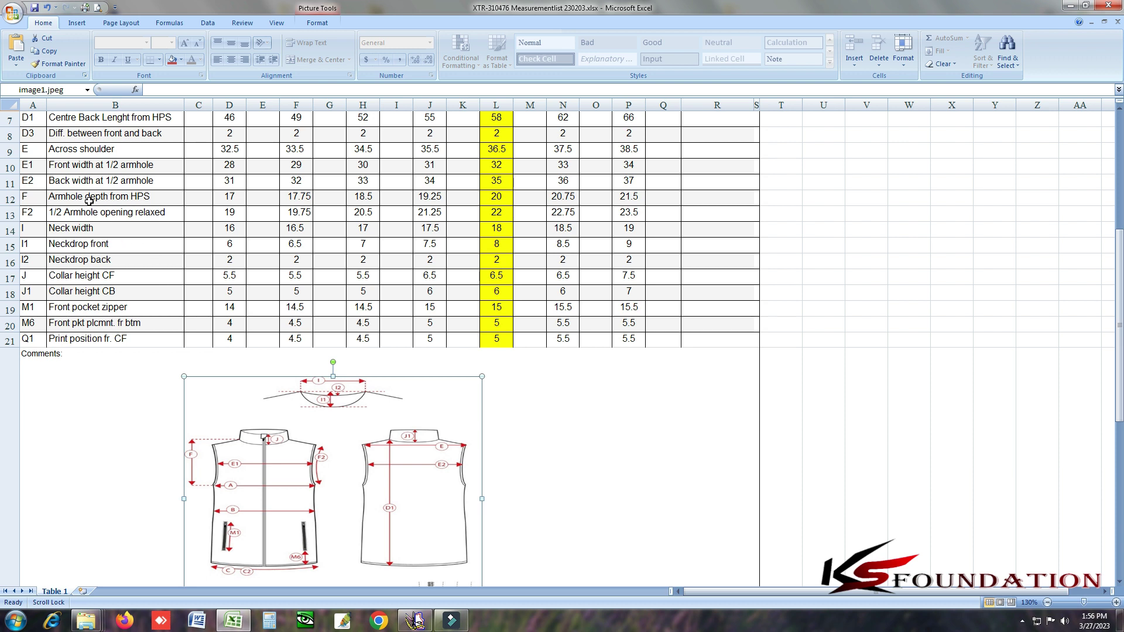
{"action": "left_click", "coordinate": [79, 217]}
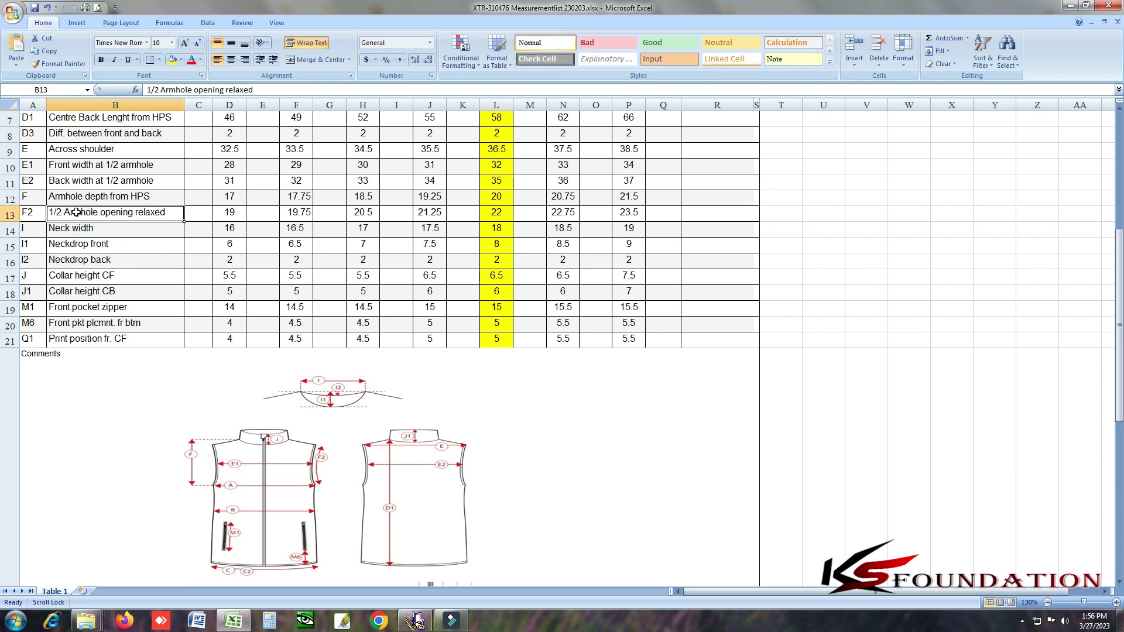
{"action": "left_click", "coordinate": [27, 212]}
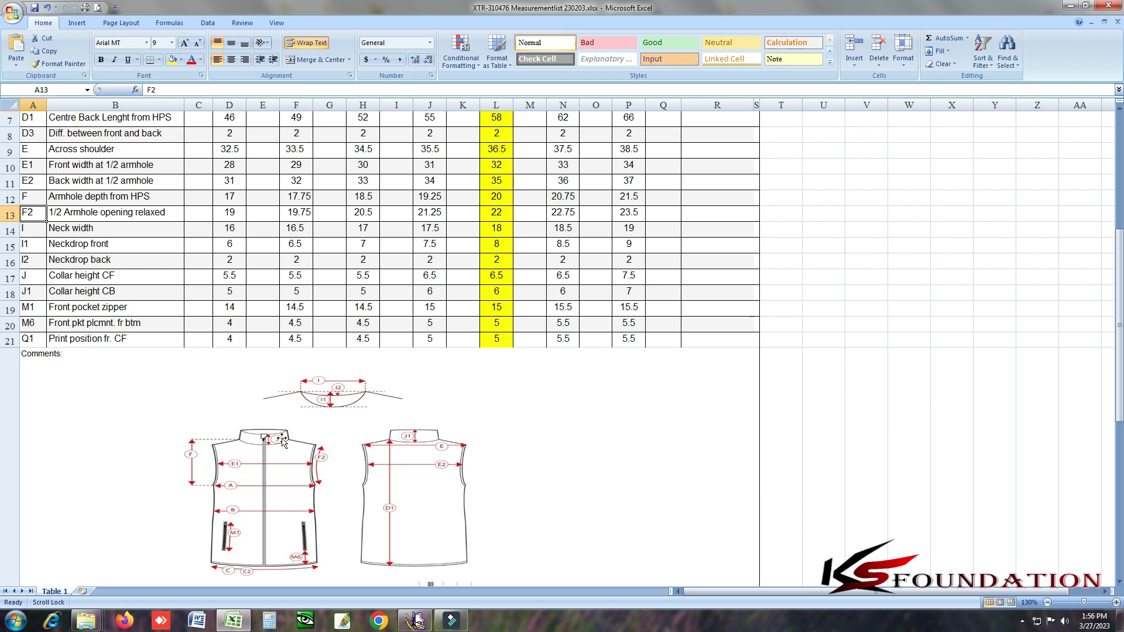
{"action": "left_click", "coordinate": [492, 214]}
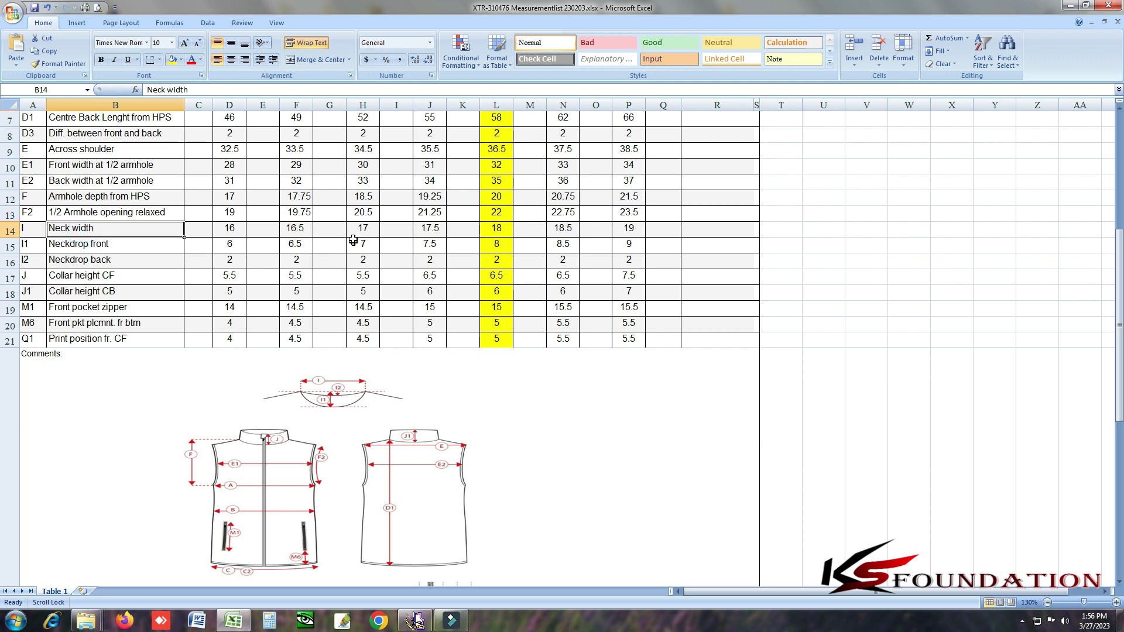
Examine the neck width, neckdrop front and neckdrop back rows, matching codes I, I1 and I2 to the neckline sketch.
{"action": "left_click", "coordinate": [492, 228]}
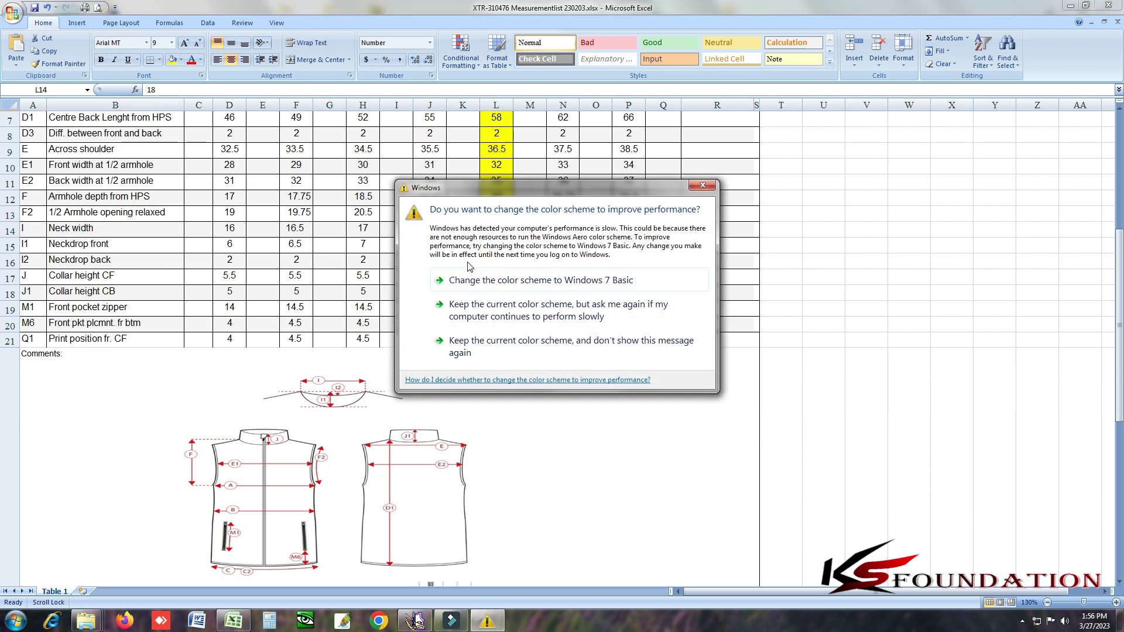
{"action": "left_click", "coordinate": [703, 185]}
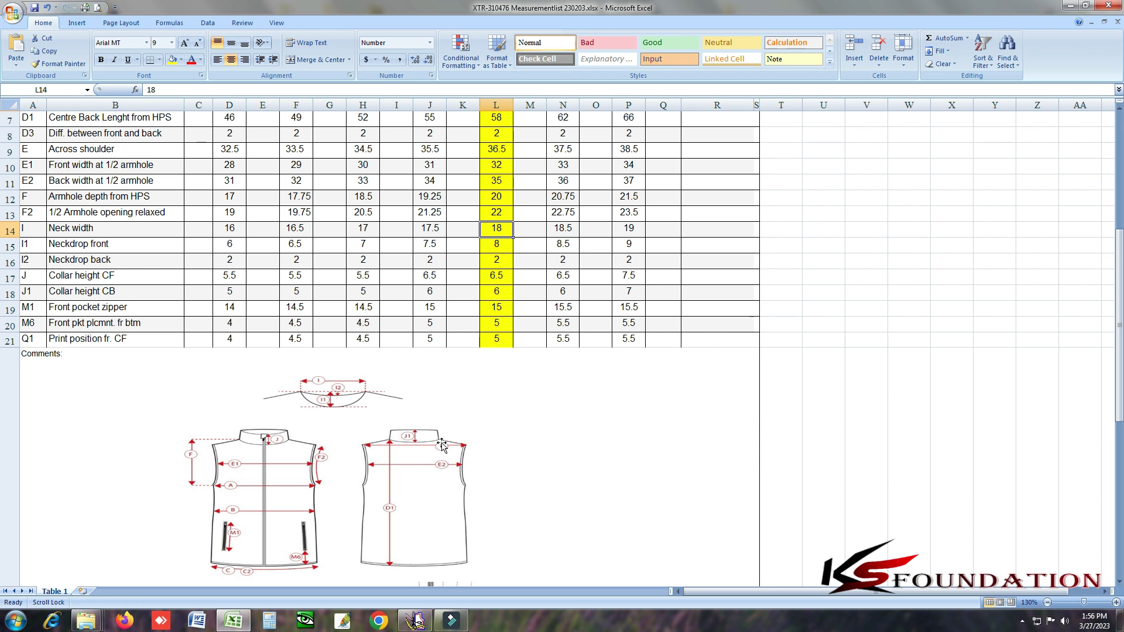
{"action": "left_click", "coordinate": [304, 392]}
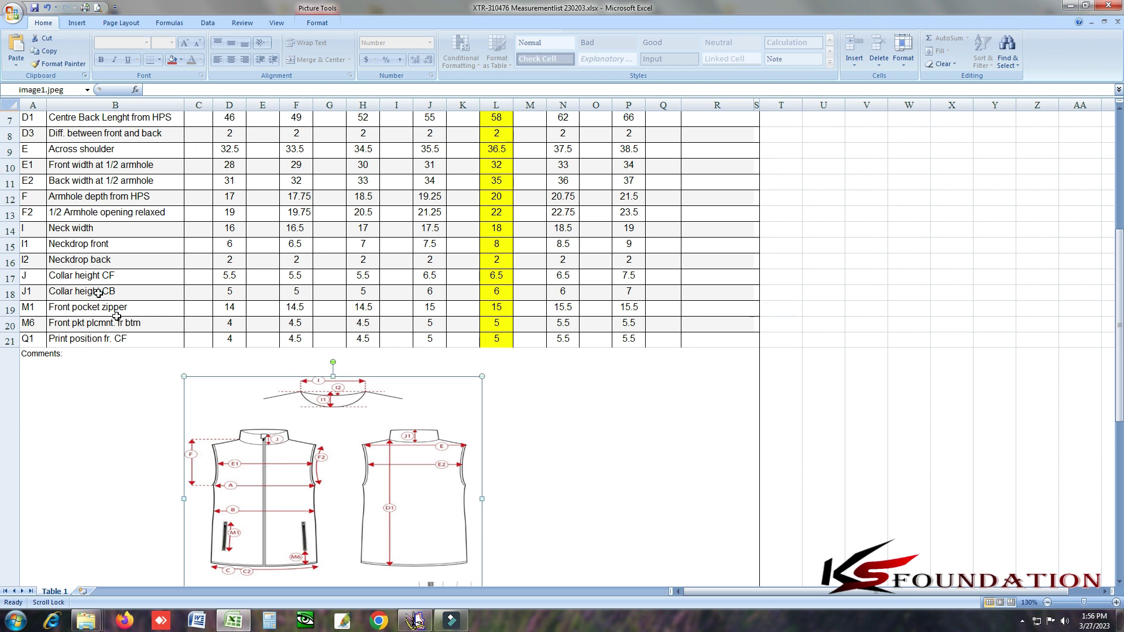
{"action": "left_click", "coordinate": [74, 247]}
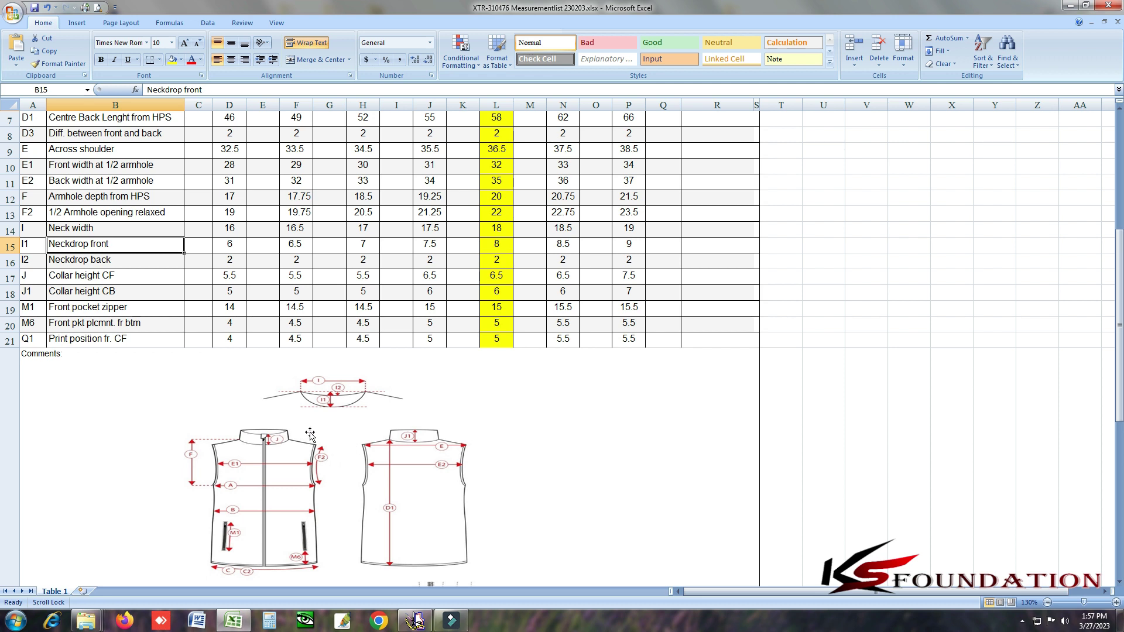
{"action": "left_click", "coordinate": [124, 266]}
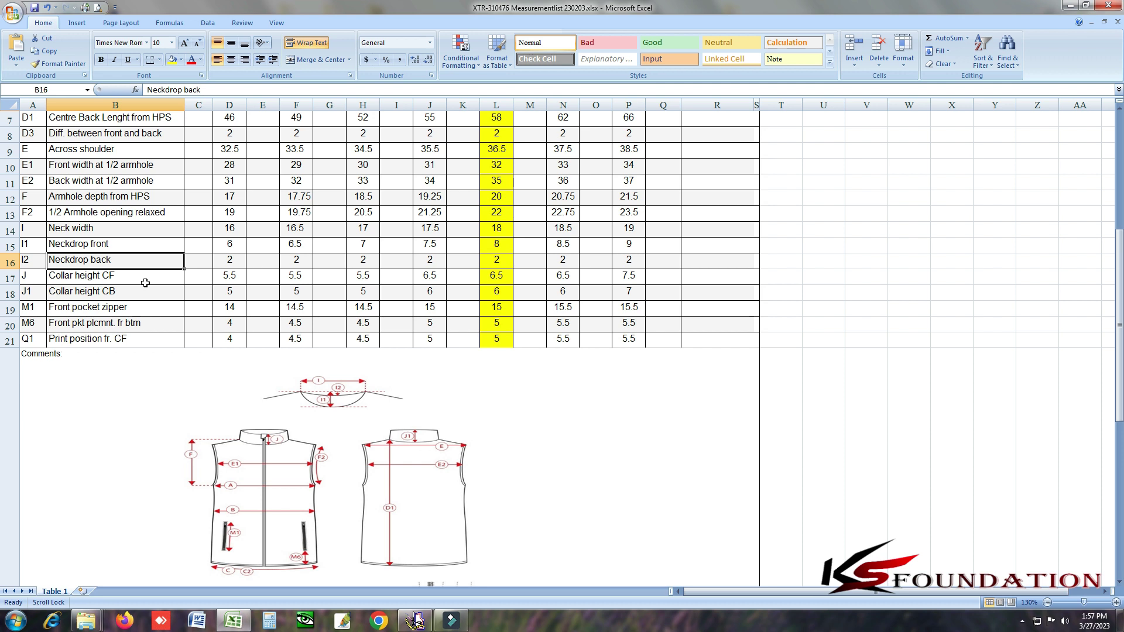
Examine the collar height CF and CB rows, codes J and J1, and dismiss the Windows color scheme prompt.
{"action": "left_click", "coordinate": [79, 282]}
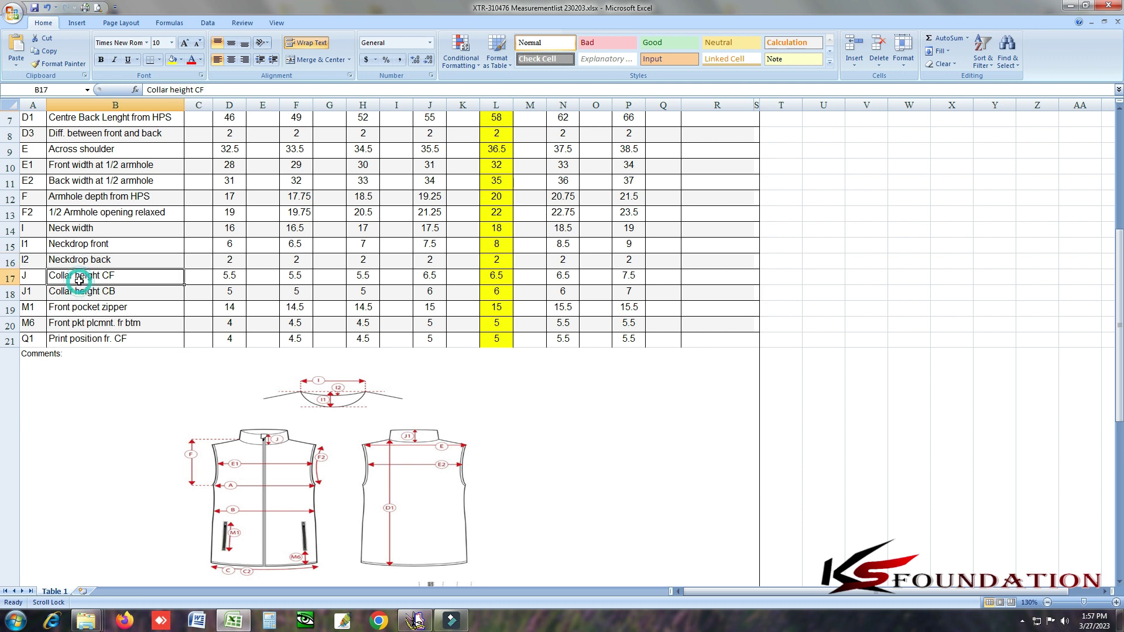
{"action": "left_click", "coordinate": [92, 294]}
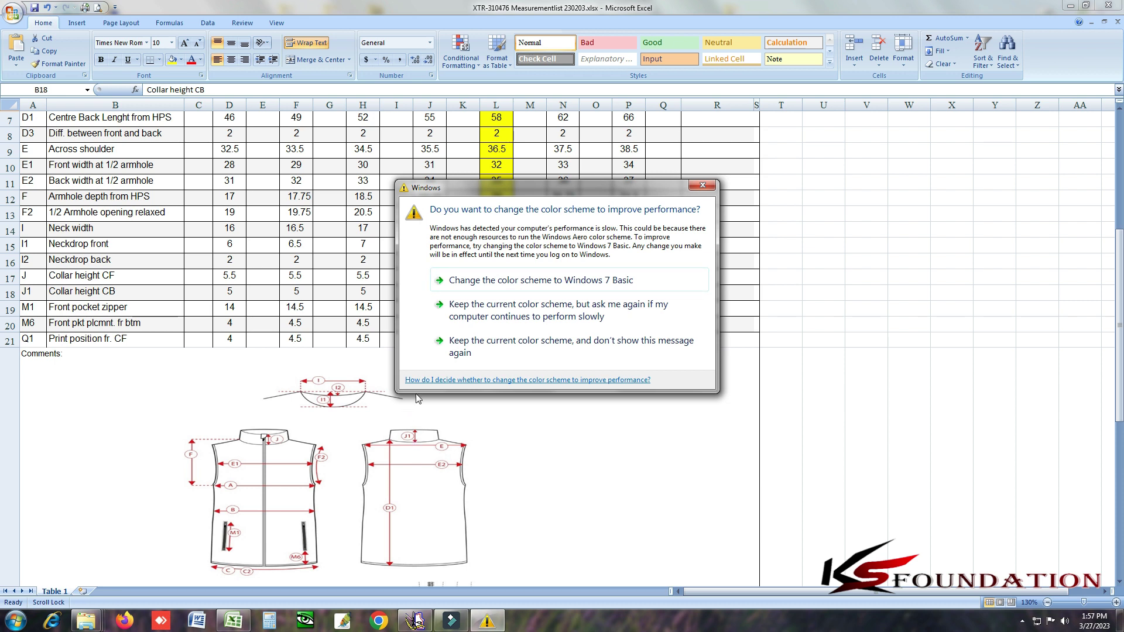
{"action": "left_click", "coordinate": [703, 186]}
Examine the front pocket zipper and pocket placement from bottom rows, matching codes M1 and M6 to the front vest sketch.
{"action": "left_click", "coordinate": [98, 309]}
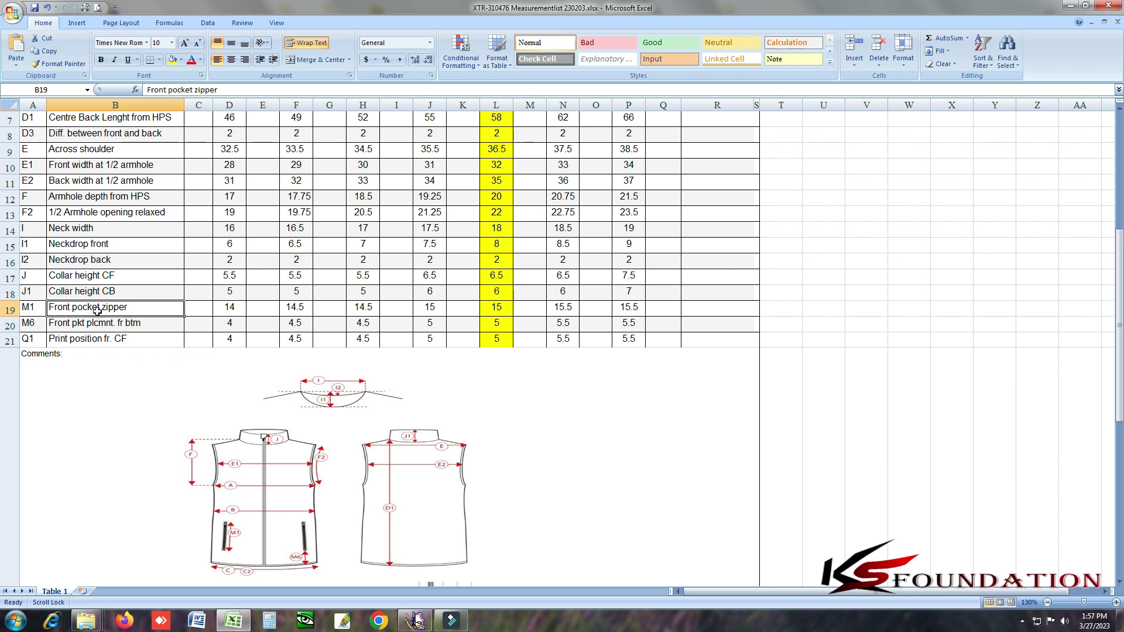
{"action": "scroll", "coordinate": [97, 311], "scroll_direction": "down", "scroll_amount": 1}
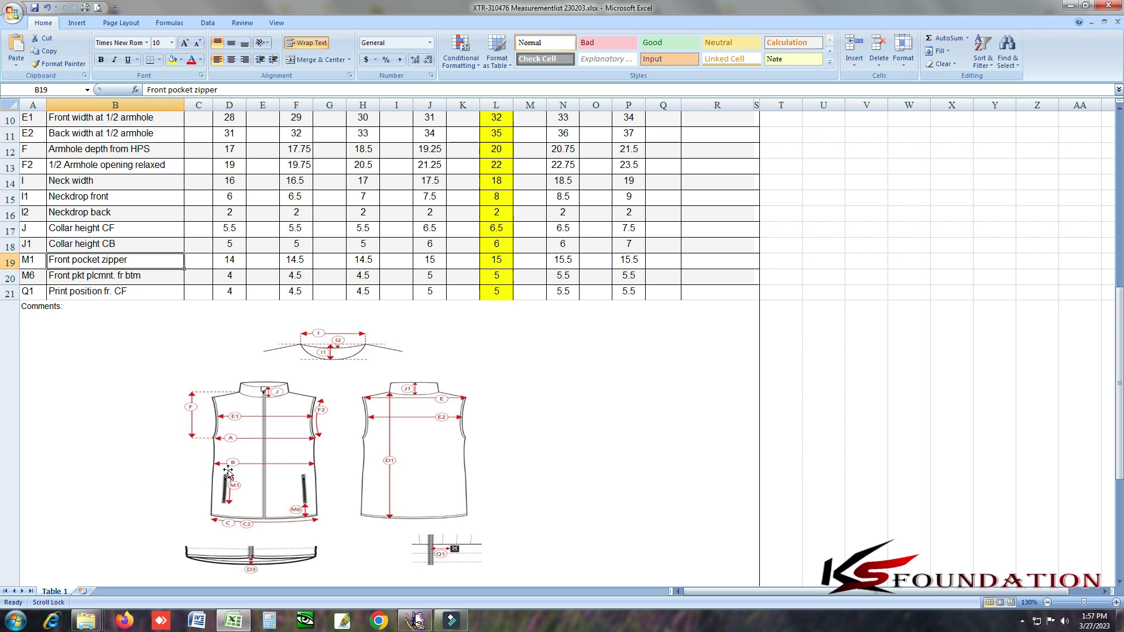
{"action": "left_click", "coordinate": [70, 277]}
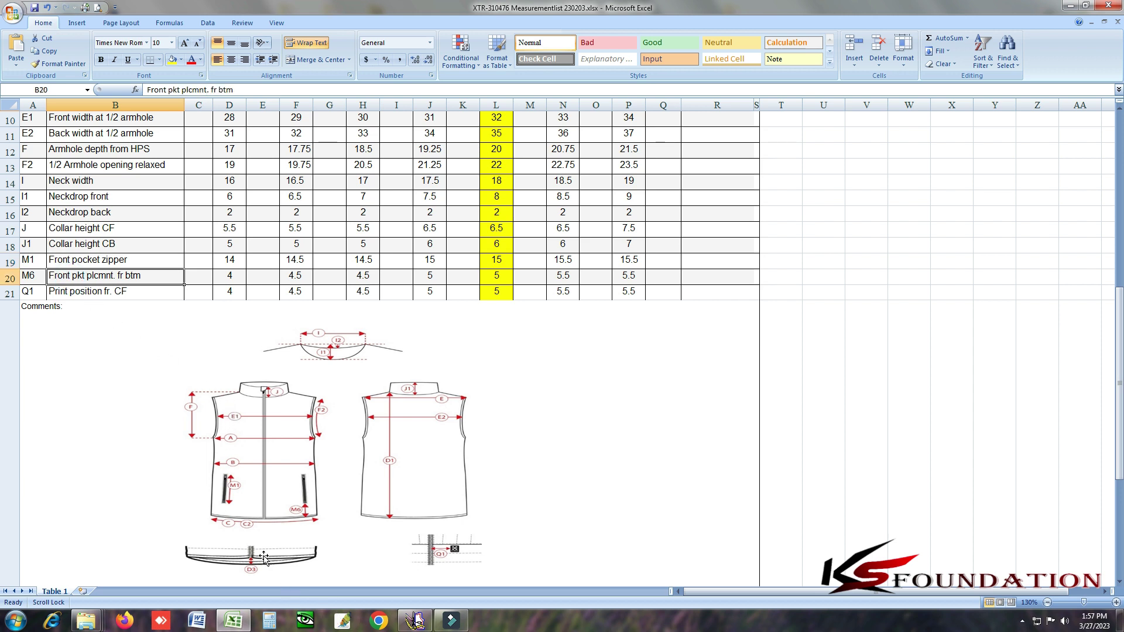
{"action": "left_click", "coordinate": [304, 518]}
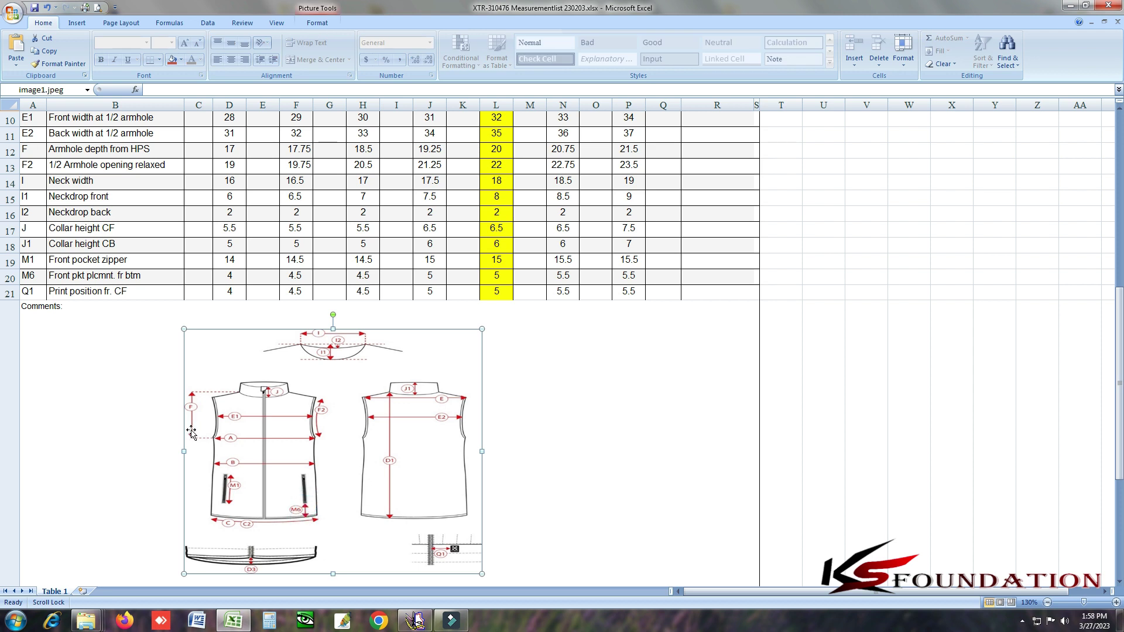
{"action": "left_click", "coordinate": [175, 412]}
Examine the print position from CF row, code Q1, and review the whole measurement chart together with the sketches.
{"action": "left_click", "coordinate": [86, 293]}
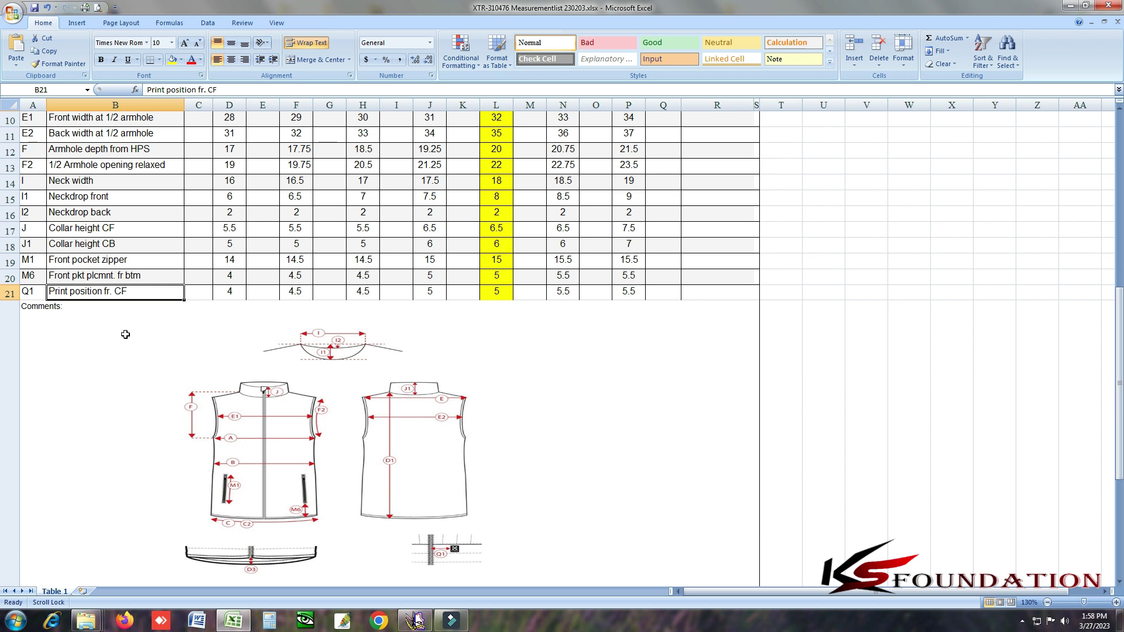
{"action": "scroll", "coordinate": [202, 381], "scroll_direction": "up", "scroll_amount": 3}
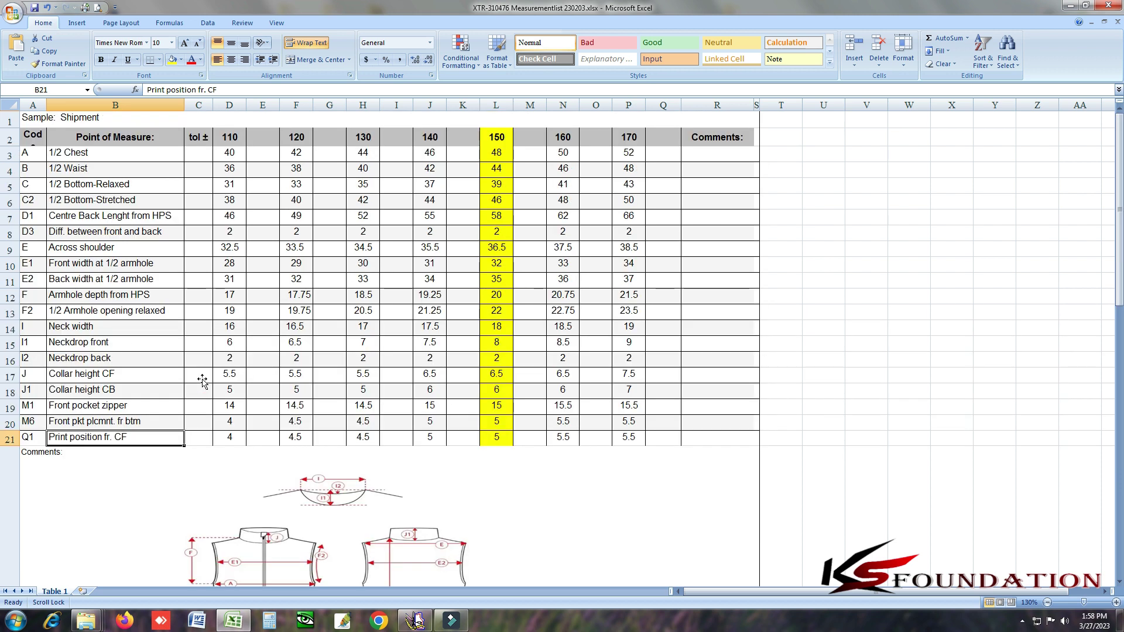
{"action": "scroll", "coordinate": [202, 381], "scroll_direction": "down", "scroll_amount": 4}
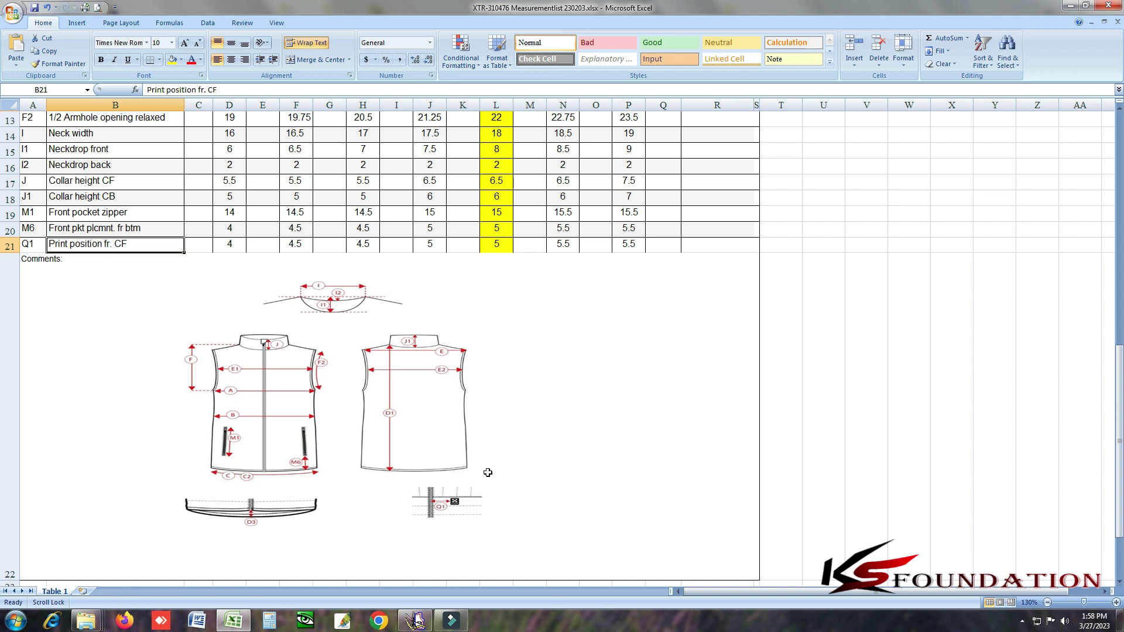
{"action": "scroll", "coordinate": [490, 475], "scroll_direction": "up", "scroll_amount": 4}
{"action": "scroll", "coordinate": [490, 474], "scroll_direction": "down", "scroll_amount": 3}
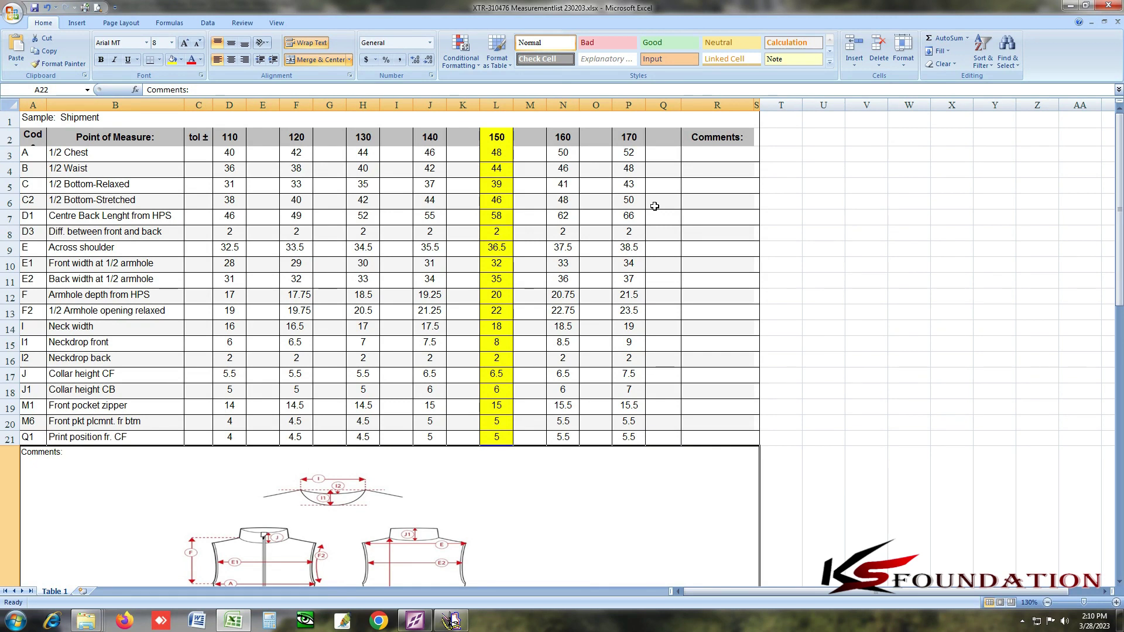
Switch to Richpeace DGS and activate the pencil drawing tool on the empty work area.
{"action": "left_click", "coordinate": [1071, 5]}
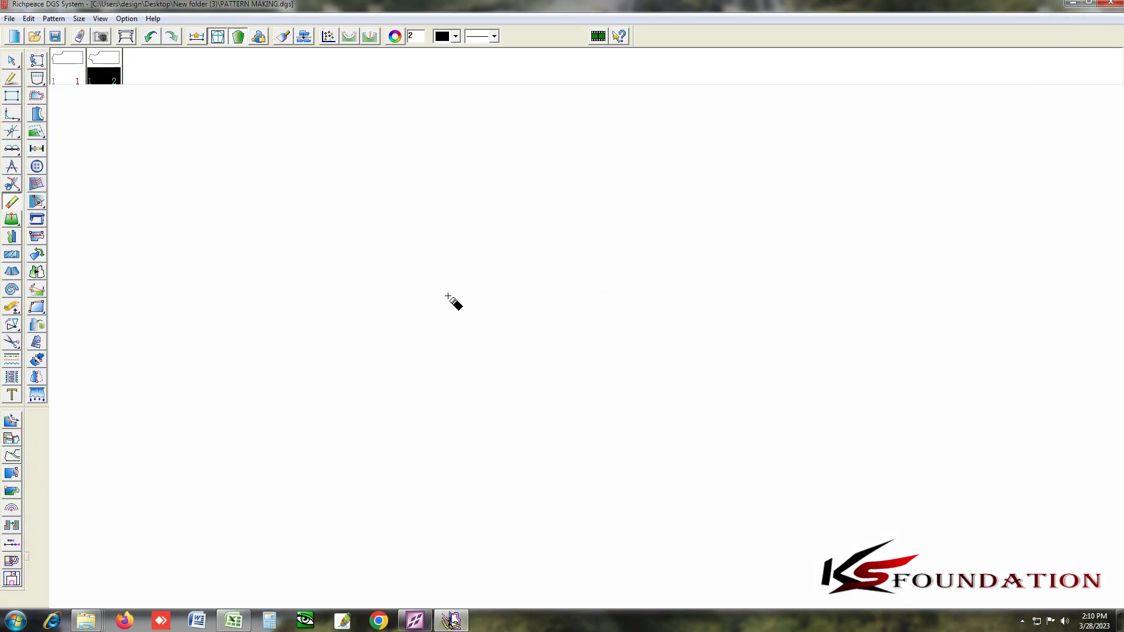
{"action": "right_click", "coordinate": [399, 240]}
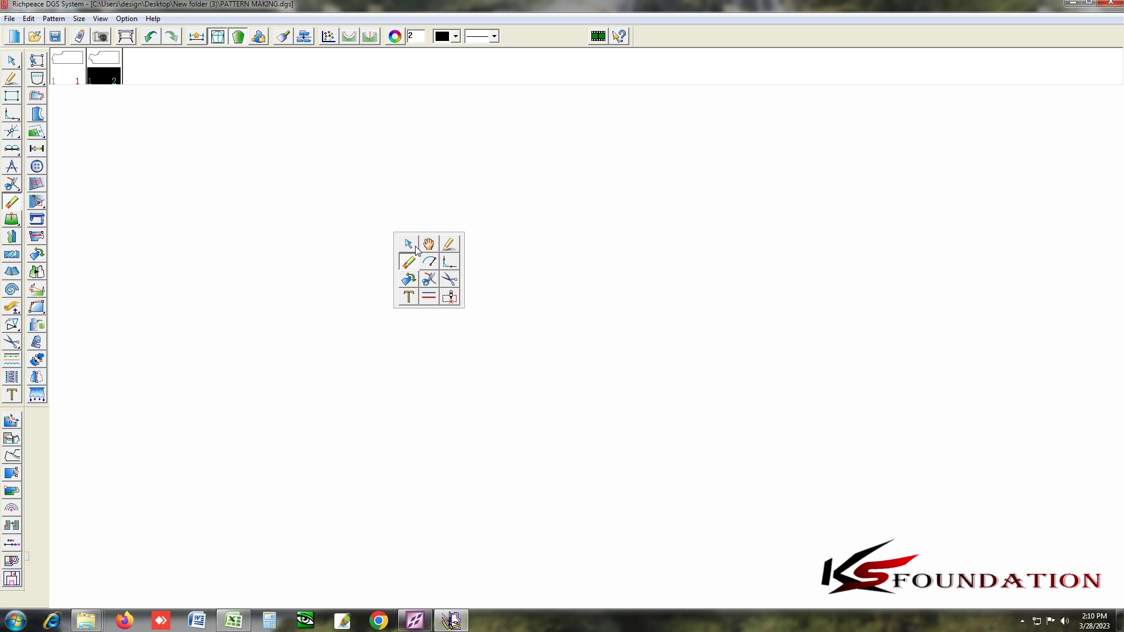
{"action": "left_click", "coordinate": [447, 244]}
Switch to the Excel chart and look up the size 150 values for 1/2 Chest and centre back length from HPS.
{"action": "left_click", "coordinate": [236, 621]}
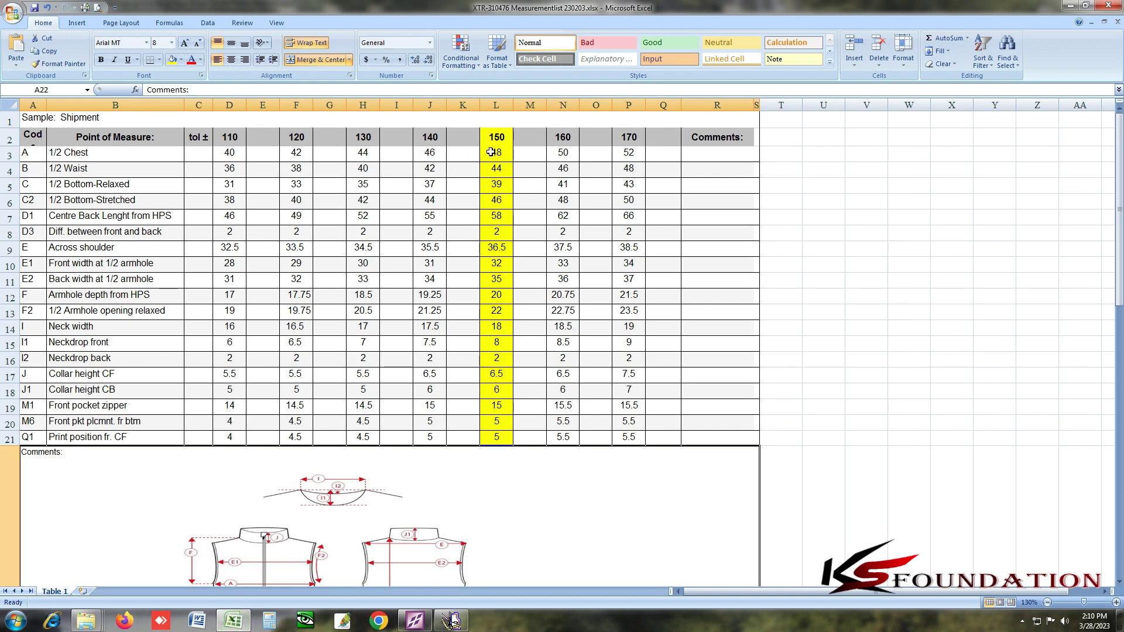
{"action": "left_click", "coordinate": [491, 152]}
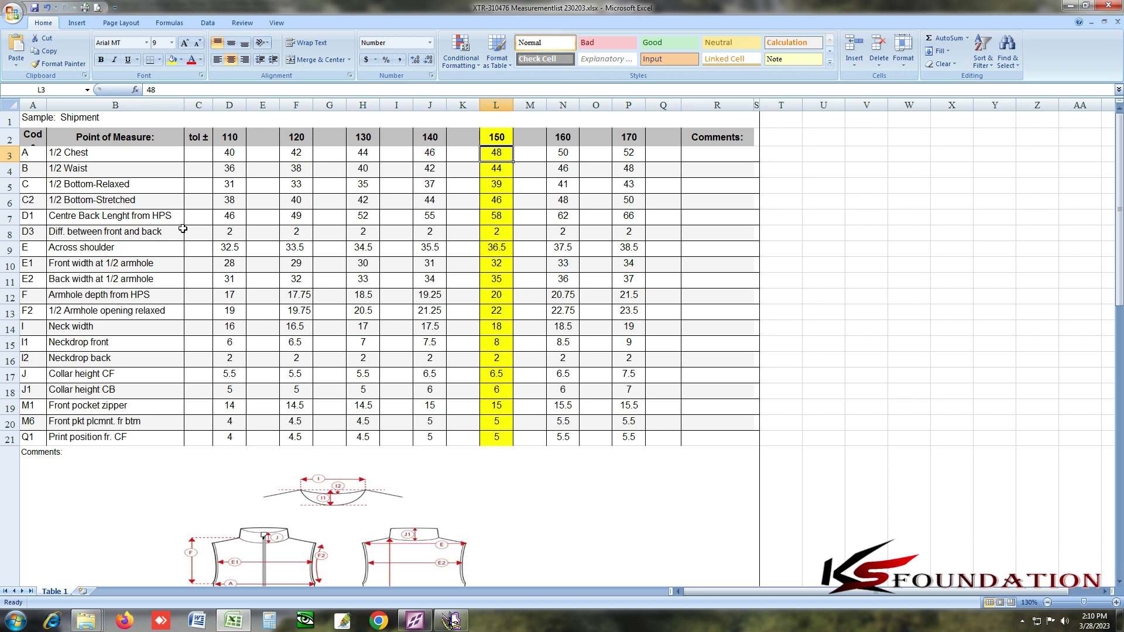
{"action": "left_click", "coordinate": [501, 221]}
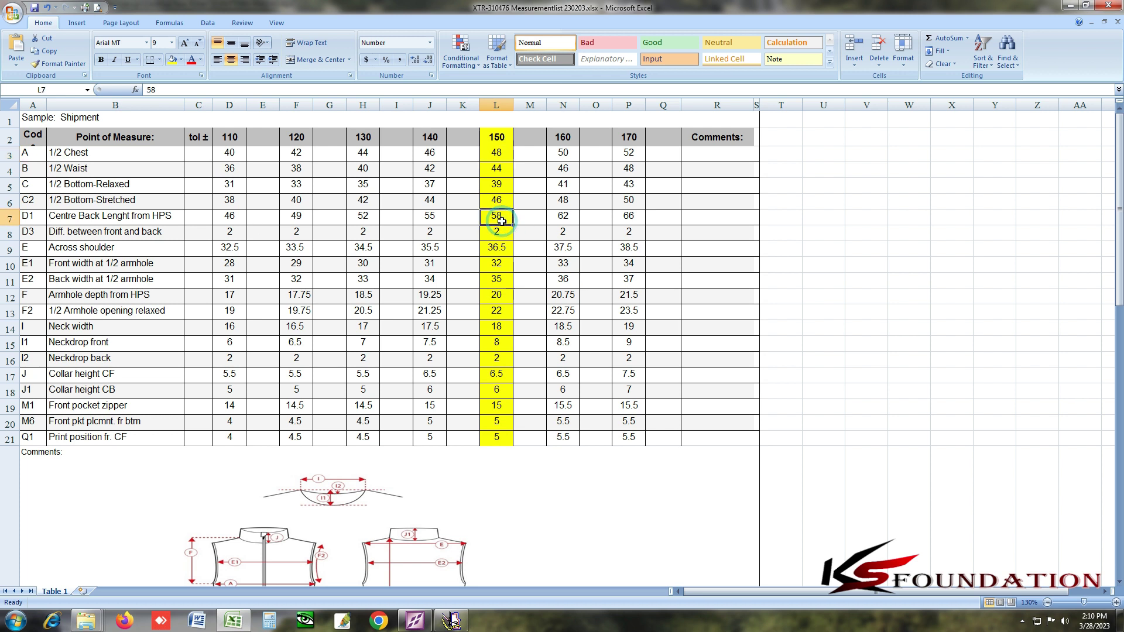
Switch back to Richpeace DGS and draw a rectangle 58 cm wide and 24 cm high as the pattern's base frame.
{"action": "left_click", "coordinate": [453, 617]}
{"action": "left_click_drag", "start_coordinate": [377, 250], "coordinate": [720, 397]}
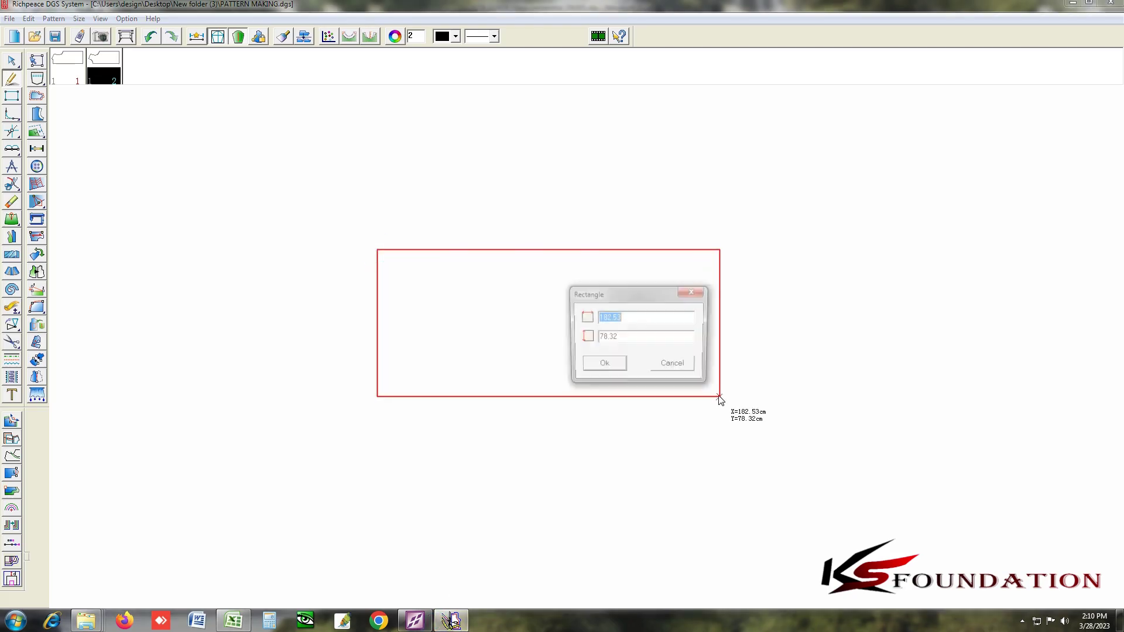
{"action": "type", "text": "58"}
{"action": "key", "text": "Tab"}
{"action": "type", "text": "24"}
{"action": "left_click", "coordinate": [602, 365]}
{"action": "scroll", "coordinate": [587, 346], "scroll_direction": "up", "scroll_amount": 7}
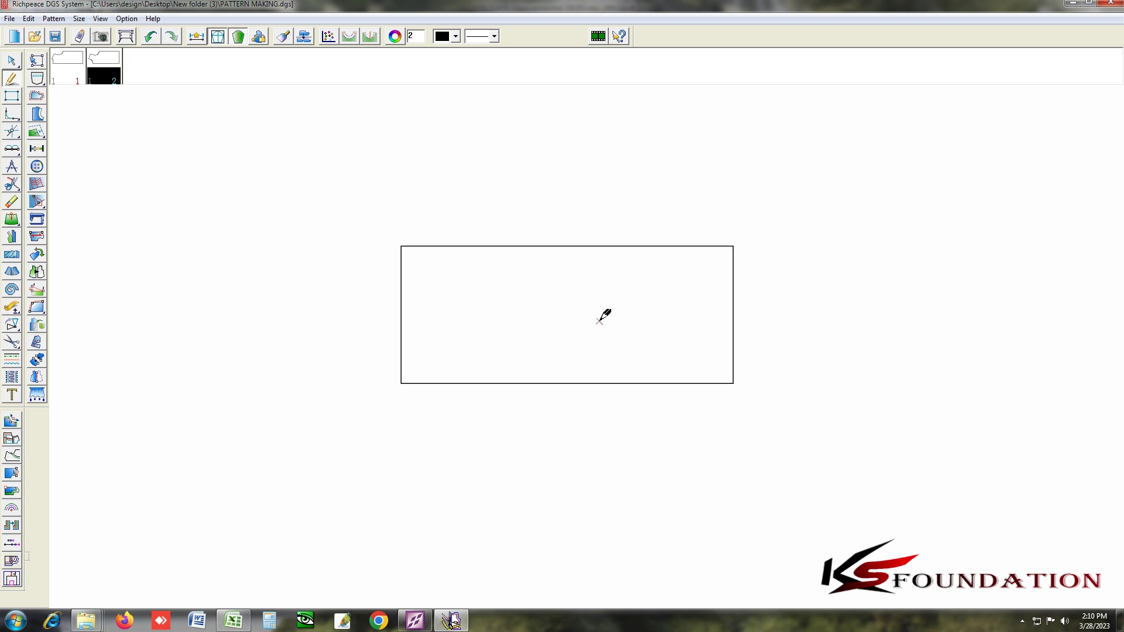
Switch to the Excel chart, look up the size 150 value for 1/2 Waist, and find measurement B on the vest sketch.
{"action": "left_click", "coordinate": [233, 621]}
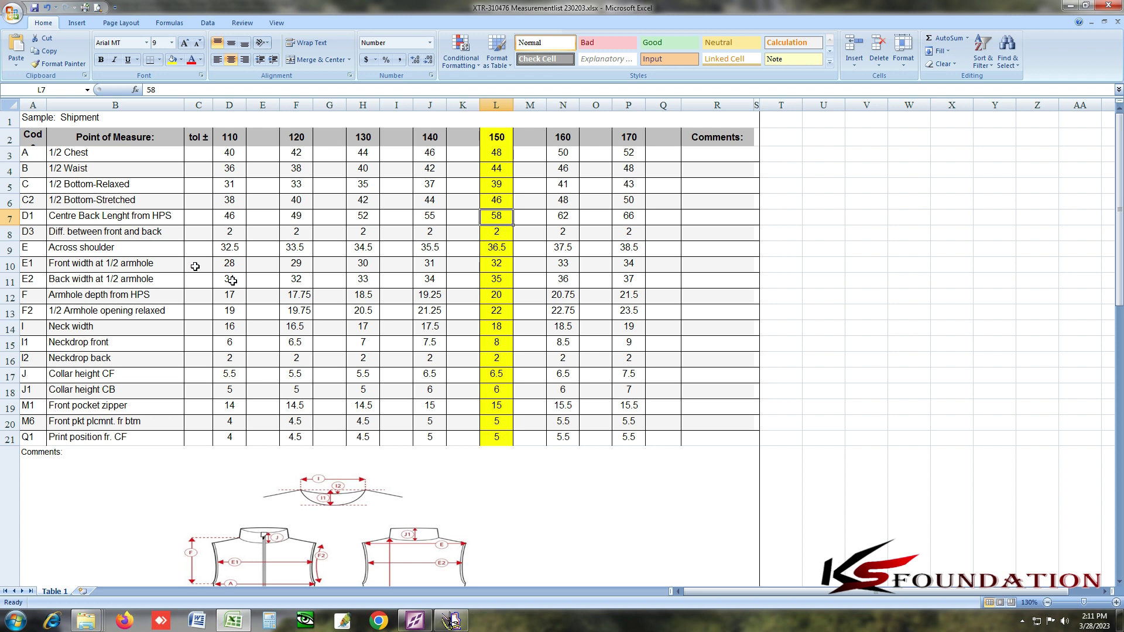
{"action": "left_click", "coordinate": [87, 169]}
{"action": "left_click", "coordinate": [498, 171]}
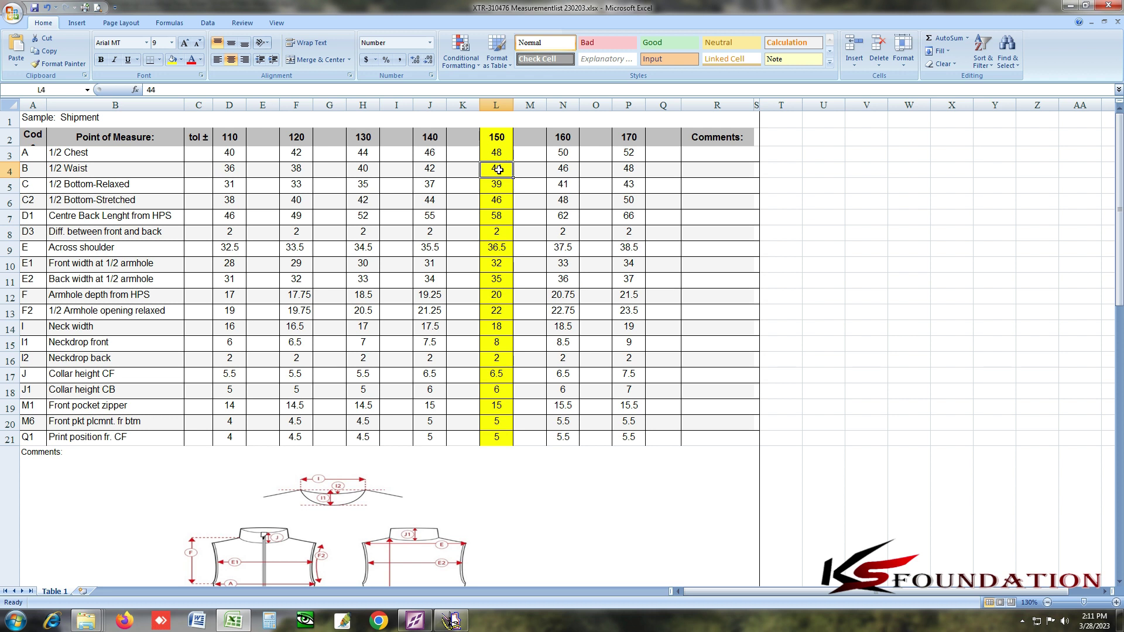
{"action": "scroll", "coordinate": [498, 170], "scroll_direction": "down", "scroll_amount": 2}
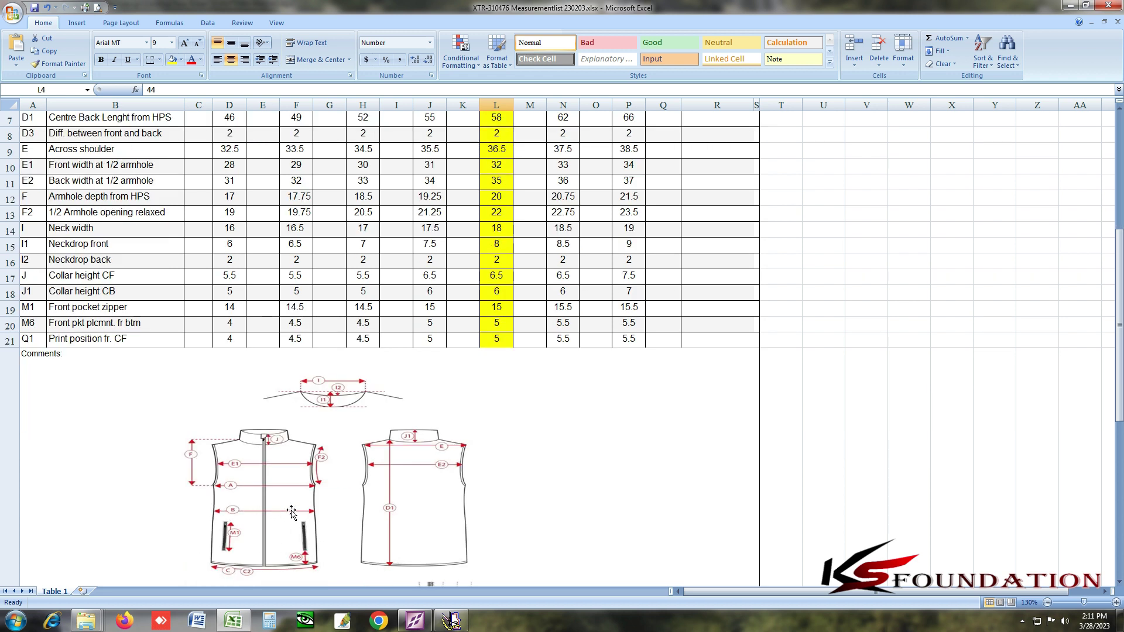
{"action": "scroll", "coordinate": [310, 516], "scroll_direction": "up", "scroll_amount": 2}
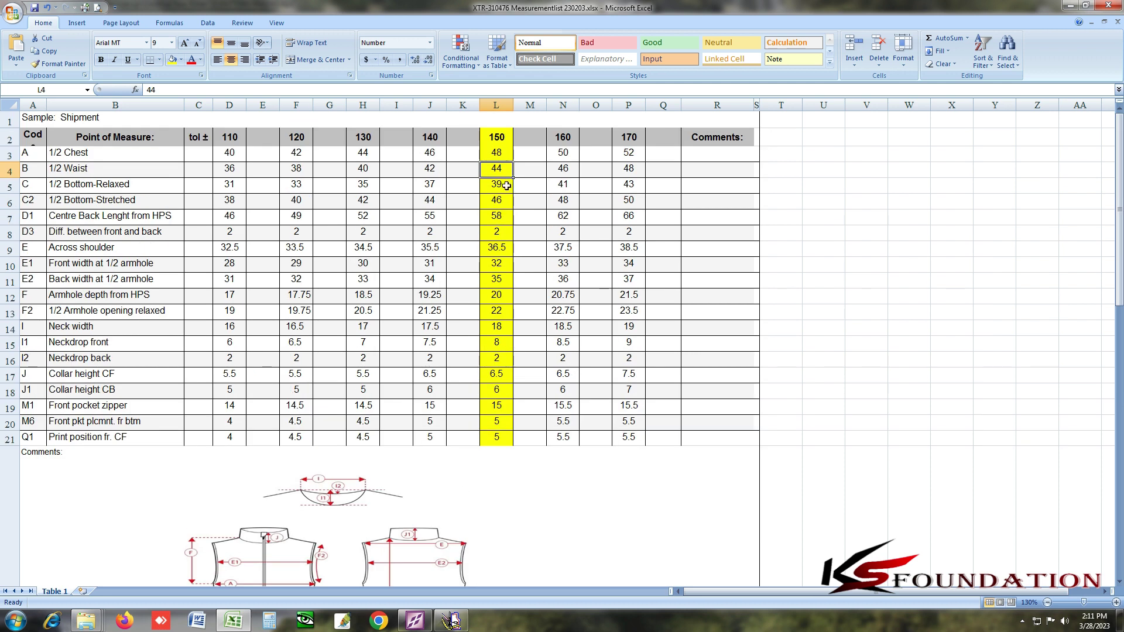
Look up the size 150 values for neck width and across shoulder in the measurement chart.
{"action": "left_click", "coordinate": [193, 222]}
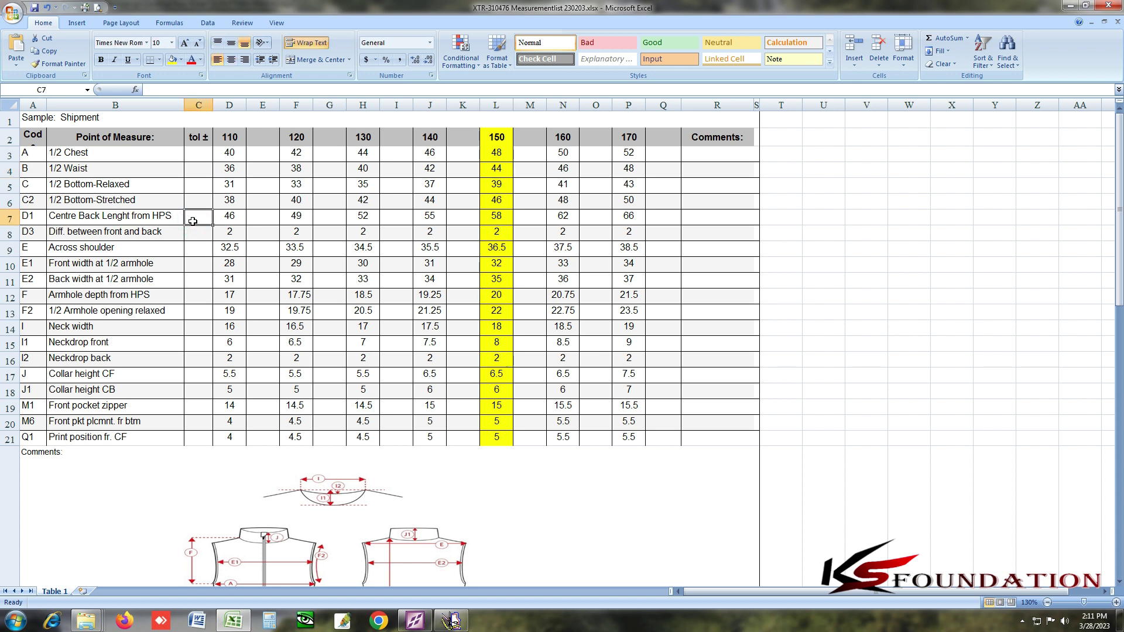
{"action": "left_click", "coordinate": [118, 252]}
{"action": "left_click", "coordinate": [137, 334]}
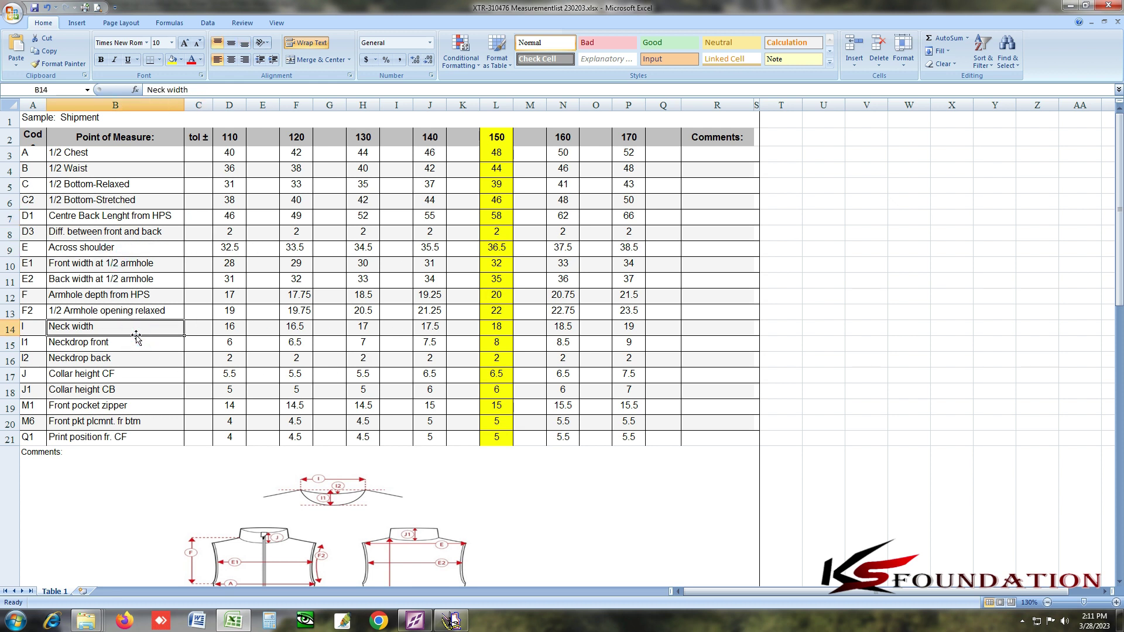
{"action": "left_click", "coordinate": [503, 331]}
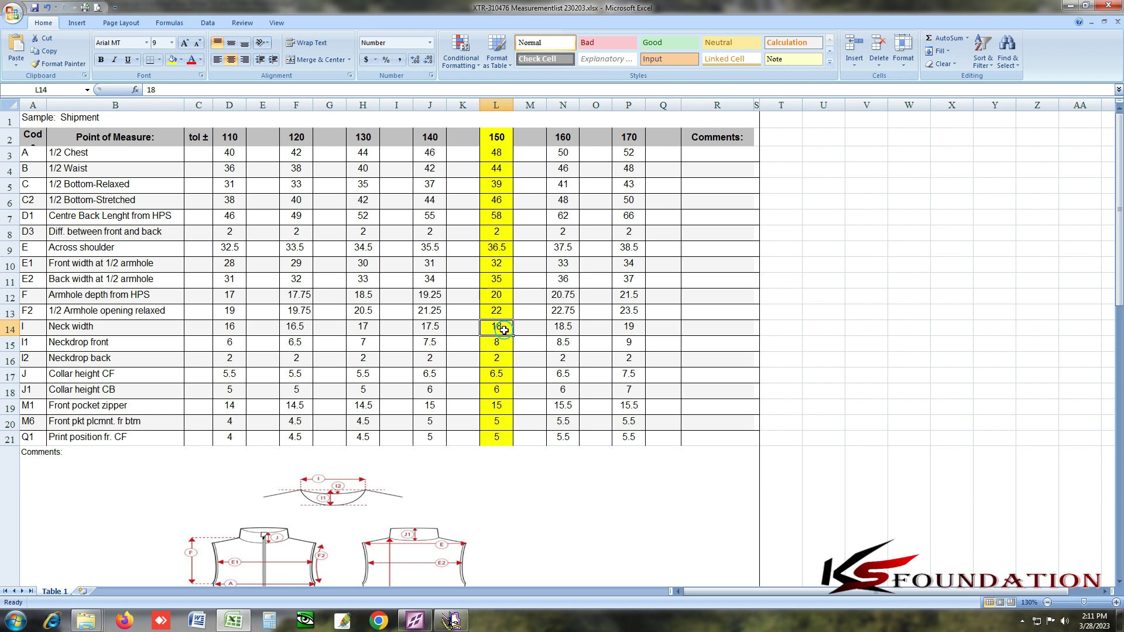
{"action": "left_click", "coordinate": [494, 250]}
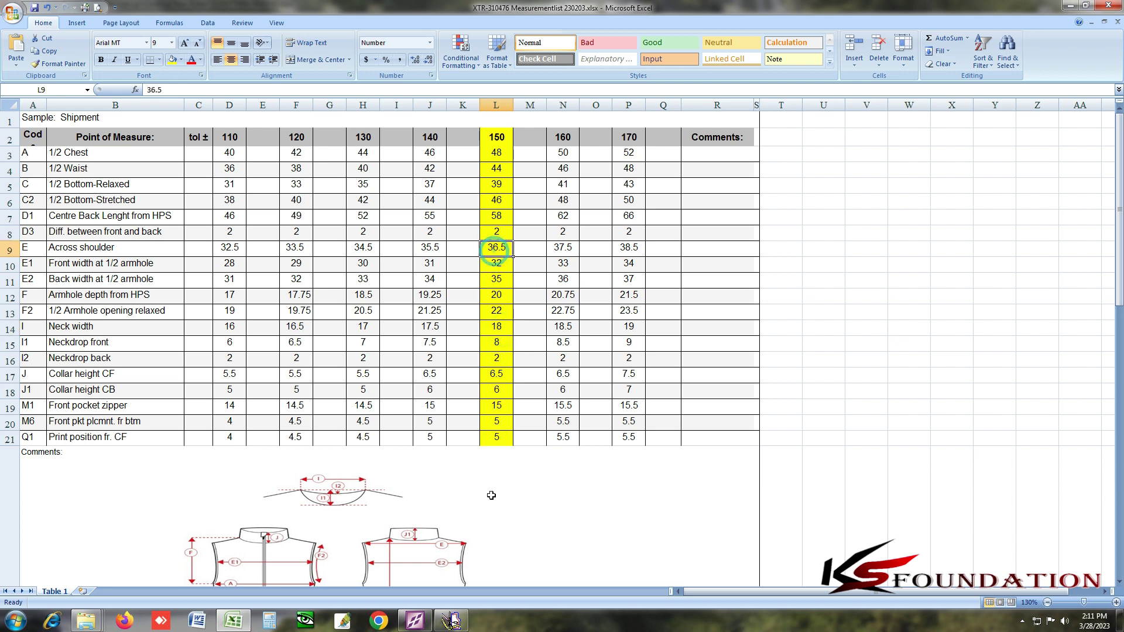
Switch to Richpeace DGS and draw two lines parallel to the frame's lower edge, at distances of 18.25 cm and 9 cm.
{"action": "left_click", "coordinate": [452, 622]}
{"action": "mouse_move", "coordinate": [253, 616]}
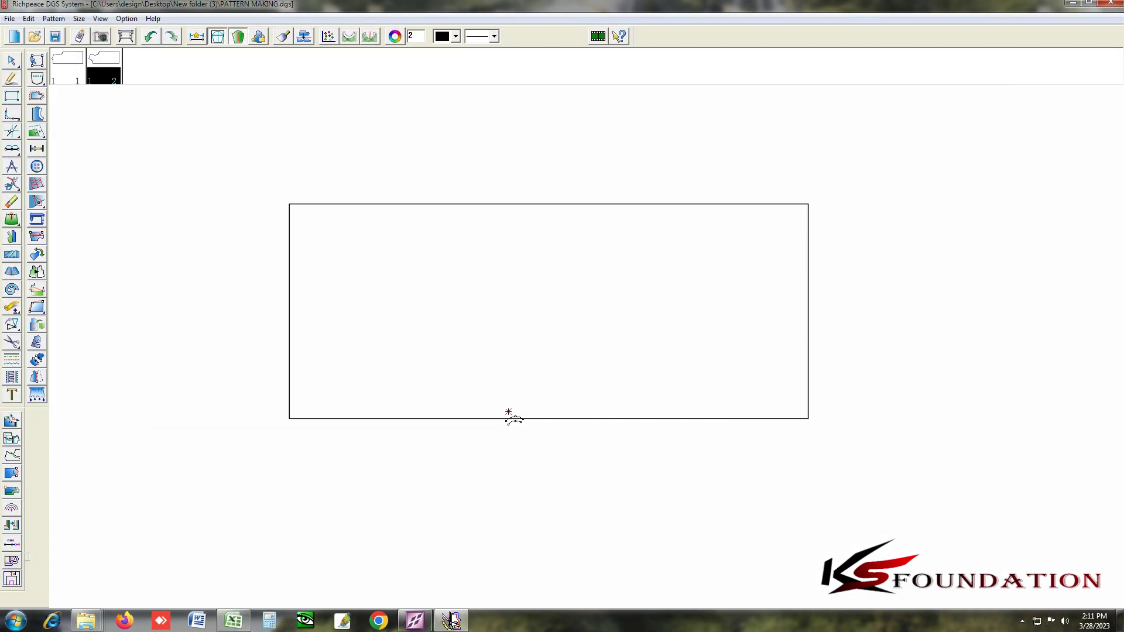
{"action": "left_click", "coordinate": [508, 417]}
{"action": "type", "text": "18.25"}
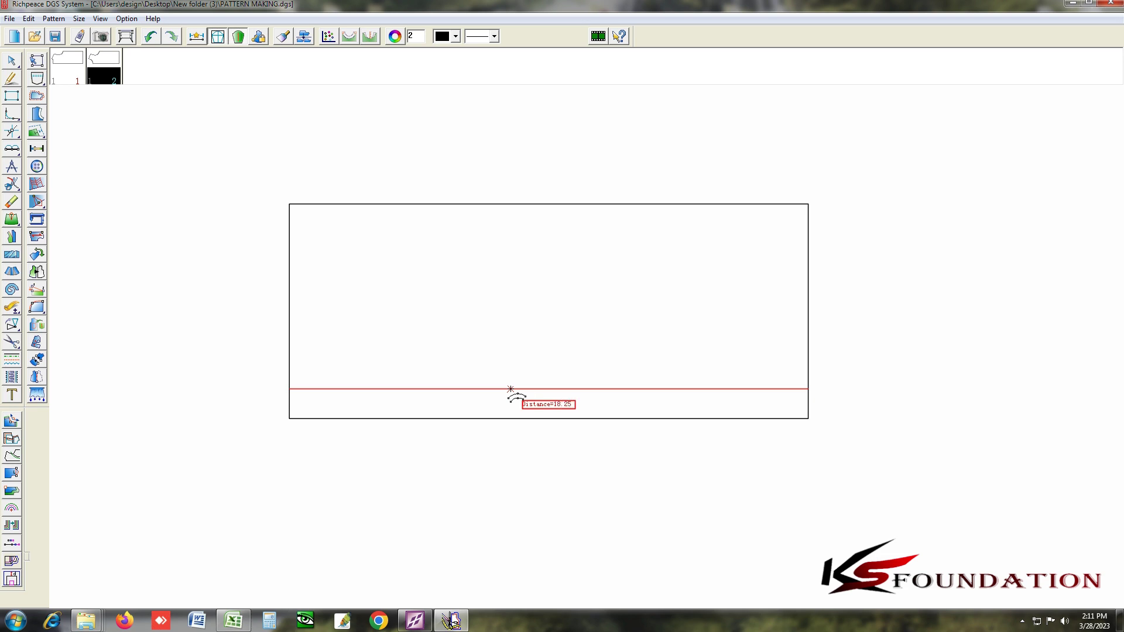
{"action": "key", "text": "Return"}
{"action": "left_click", "coordinate": [520, 409]}
{"action": "type", "text": "9"}
{"action": "key", "text": "Return"}
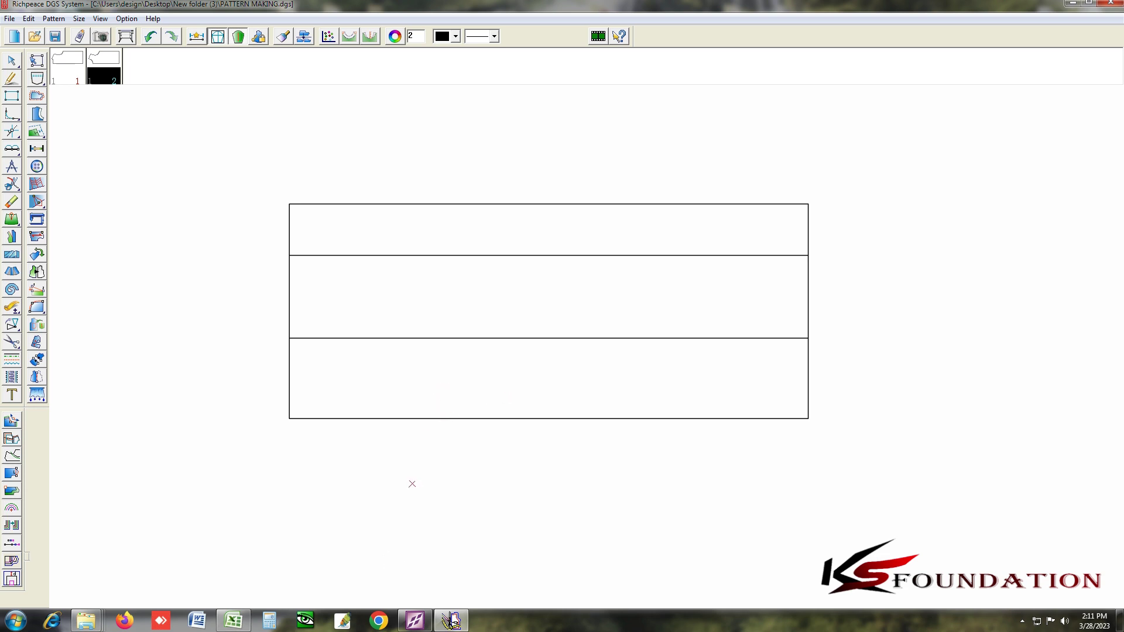
Switch to the Excel chart and look up the size 150 values for front and back neckdrop.
{"action": "left_click", "coordinate": [234, 620]}
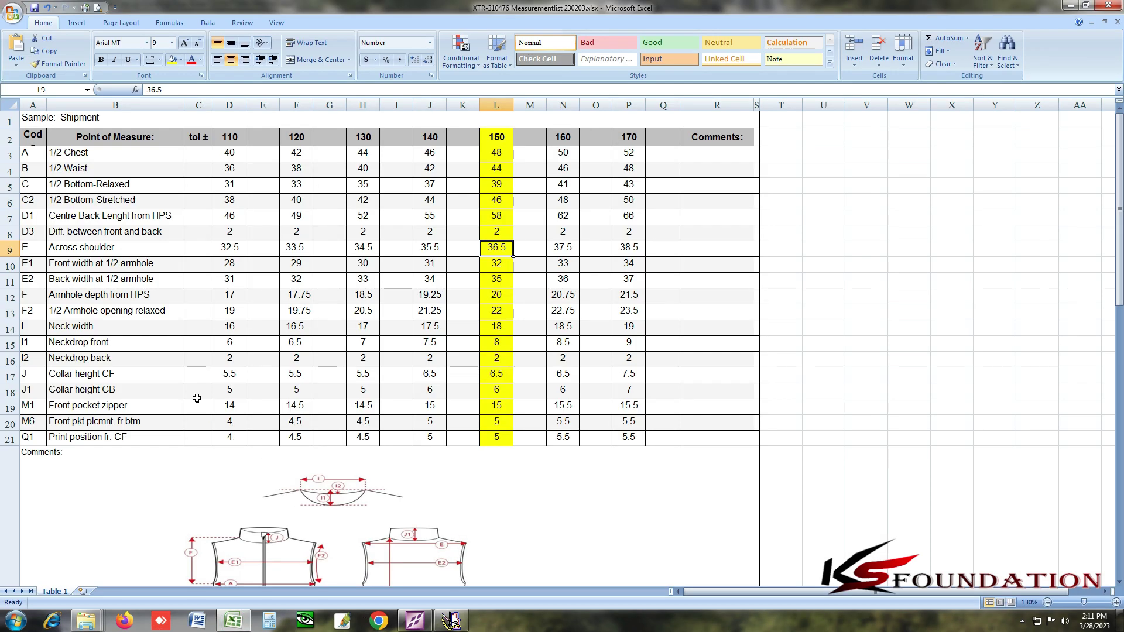
{"action": "left_click", "coordinate": [252, 341]}
{"action": "left_click", "coordinate": [507, 345]}
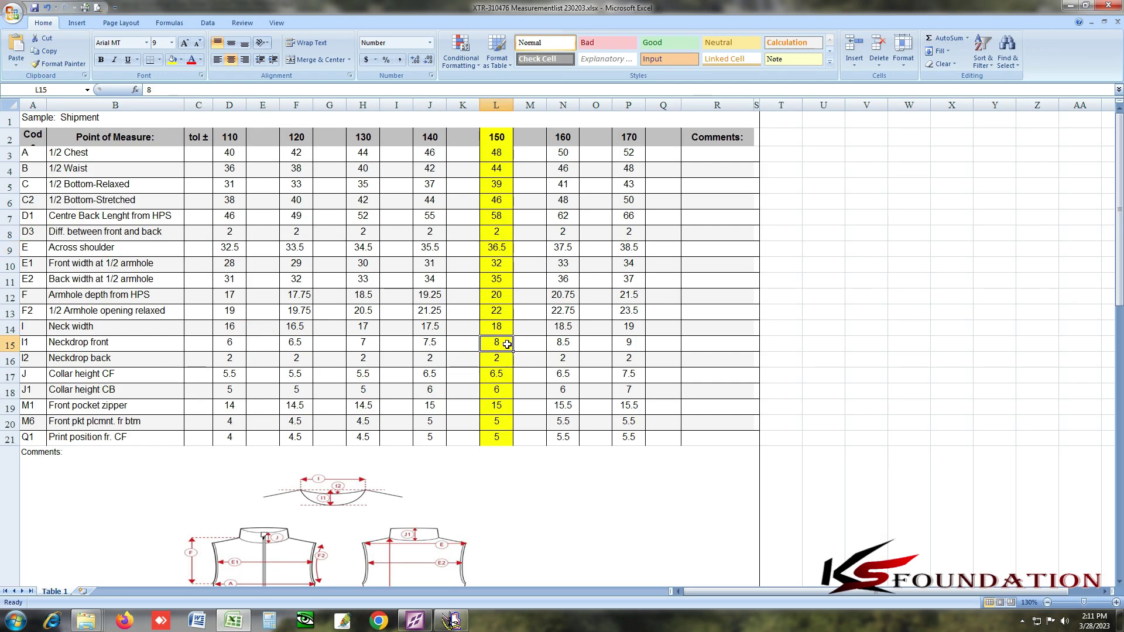
{"action": "left_click", "coordinate": [87, 359]}
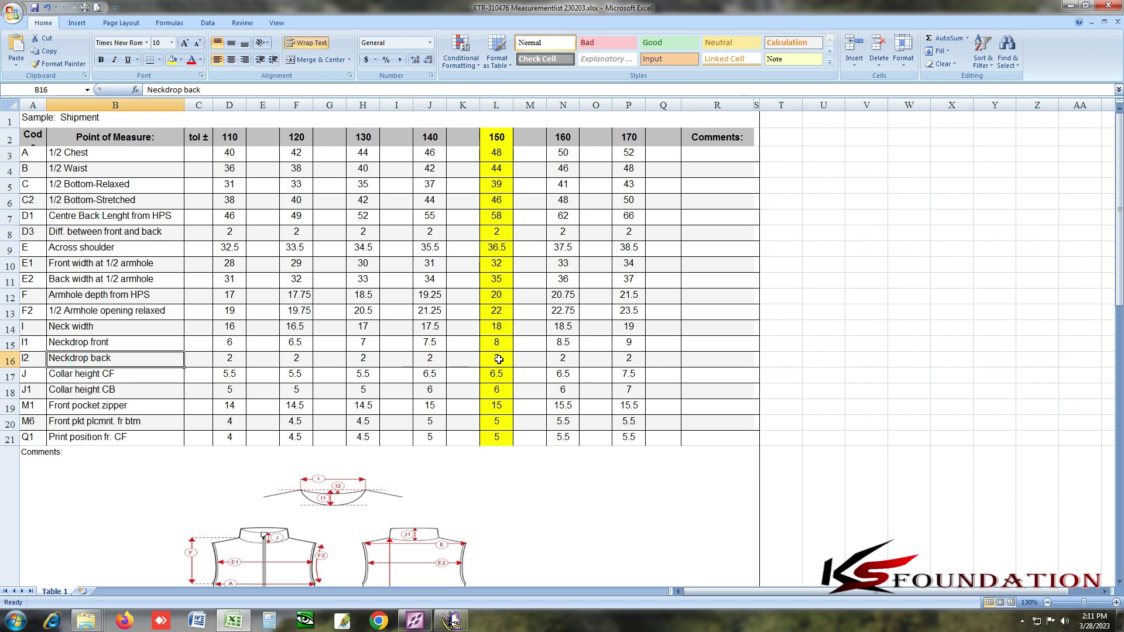
Switch back to Richpeace DGS and draw vertical lines parallel to the frame's left edge at 2 cm and 8 cm for the neckdrops.
{"action": "left_click", "coordinate": [451, 619]}
{"action": "left_click", "coordinate": [305, 381]}
{"action": "left_click", "coordinate": [307, 382]}
{"action": "left_click", "coordinate": [290, 388]}
{"action": "left_click", "coordinate": [361, 381]}
{"action": "scroll", "coordinate": [590, 297], "scroll_direction": "down", "scroll_amount": 2}
{"action": "scroll", "coordinate": [587, 349], "scroll_direction": "up", "scroll_amount": 3}
{"action": "scroll", "coordinate": [587, 349], "scroll_direction": "up", "scroll_amount": 2}
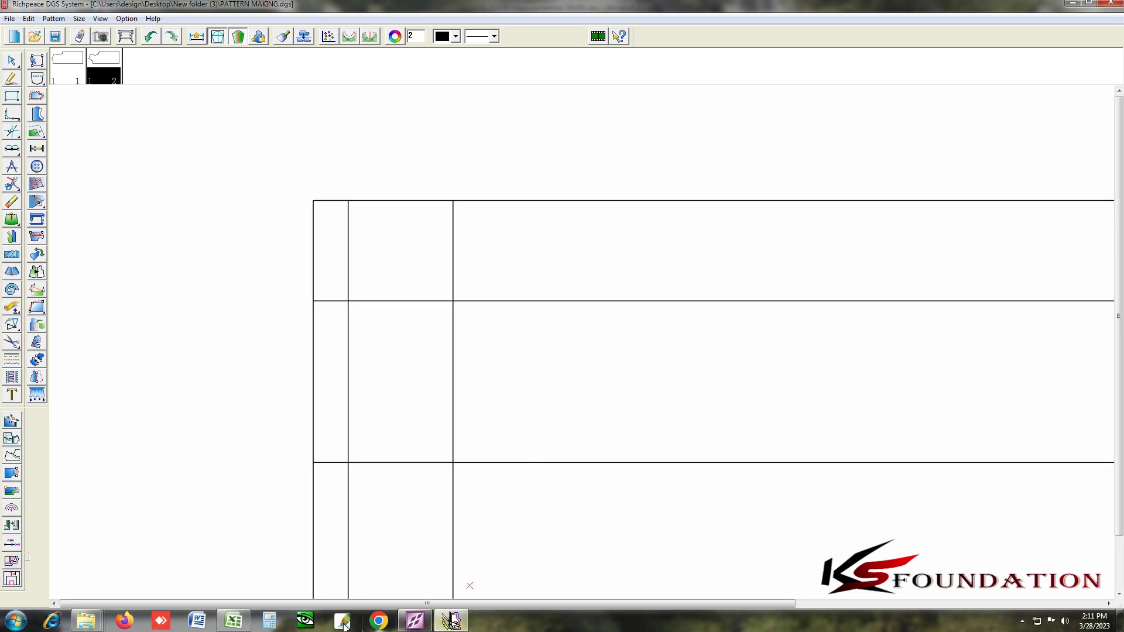
Recheck the Excel chart, return to Richpeace DGS, and draw a parallel line 4.5 cm from the frame's left edge.
{"action": "left_click", "coordinate": [233, 620]}
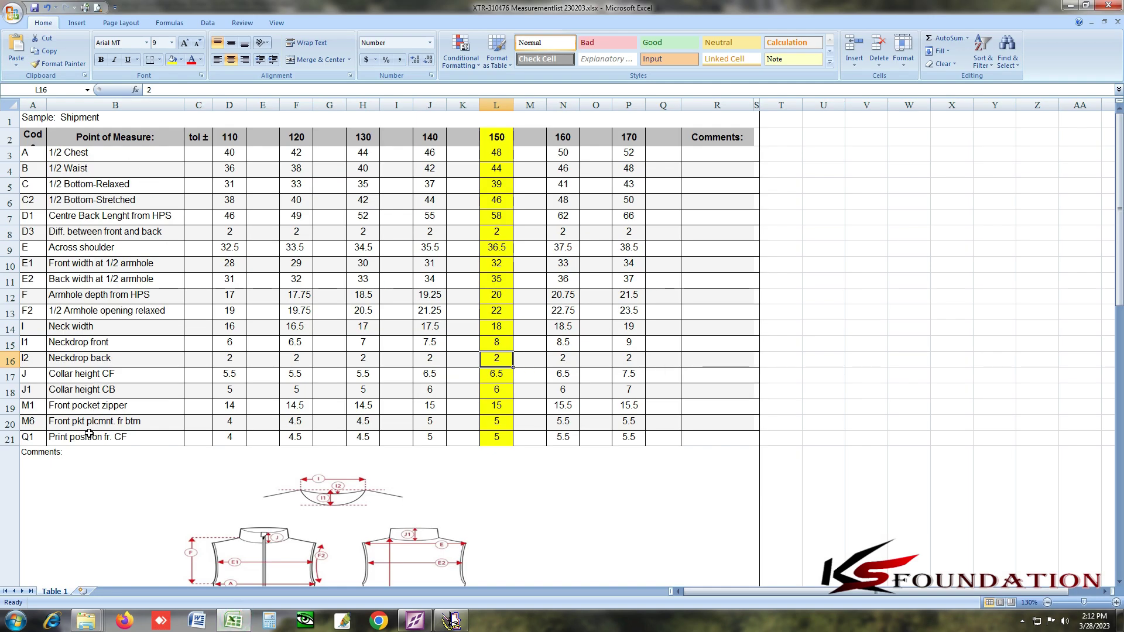
{"action": "left_click", "coordinate": [451, 620]}
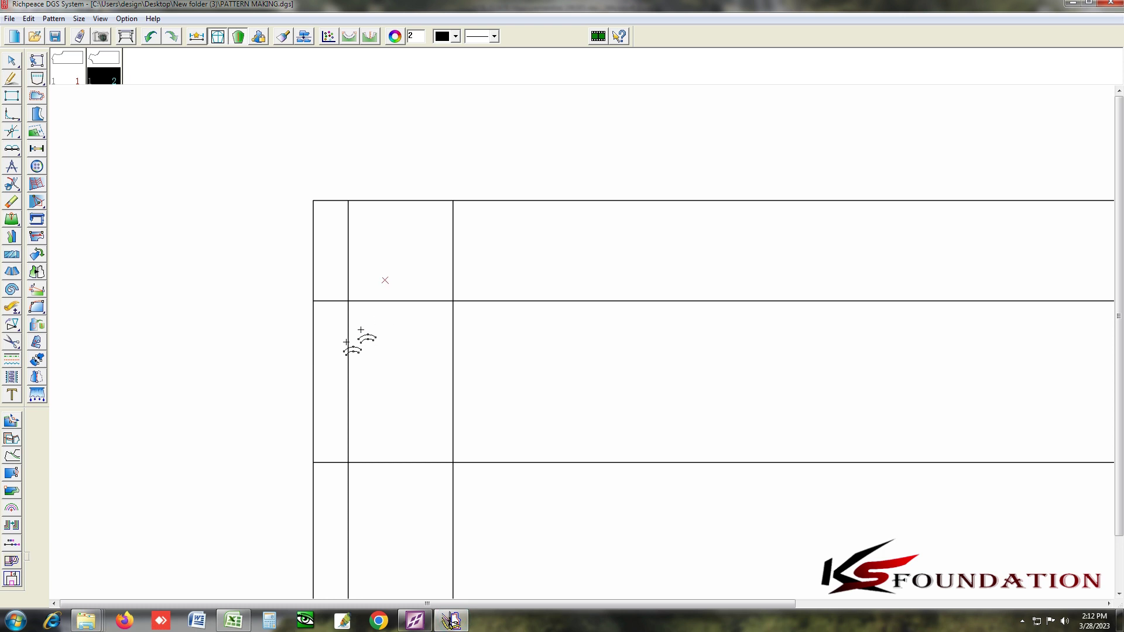
{"action": "left_click", "coordinate": [314, 380]}
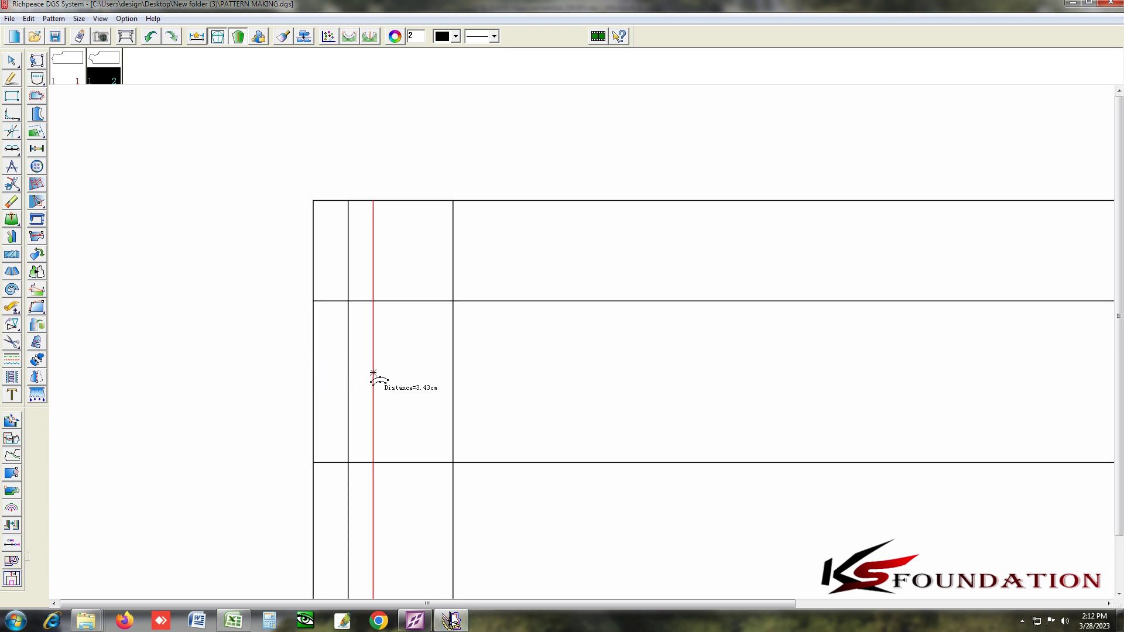
{"action": "type", "text": "4.5"}
{"action": "key", "text": "Return"}
{"action": "scroll", "coordinate": [587, 342], "scroll_direction": "down", "scroll_amount": 1}
{"action": "scroll", "coordinate": [592, 340], "scroll_direction": "up", "scroll_amount": 4}
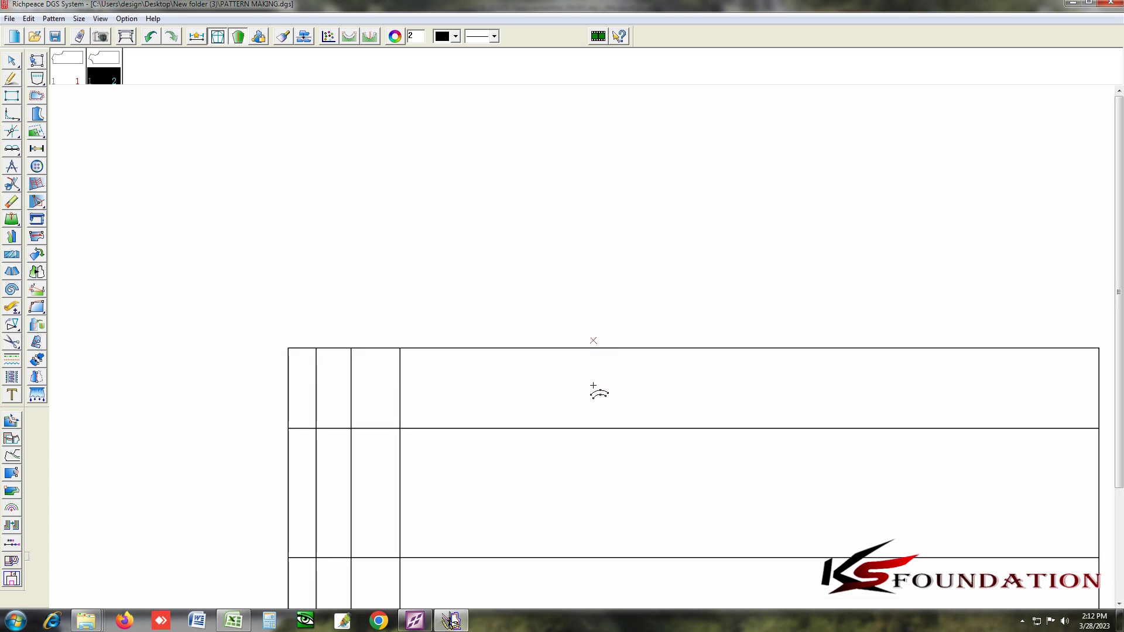
{"action": "scroll", "coordinate": [531, 354], "scroll_direction": "down", "scroll_amount": 3}
Switch to the Excel chart, look up the size 150 armhole depth from HPS, and find measurement F on the vest sketch.
{"action": "left_click", "coordinate": [242, 624]}
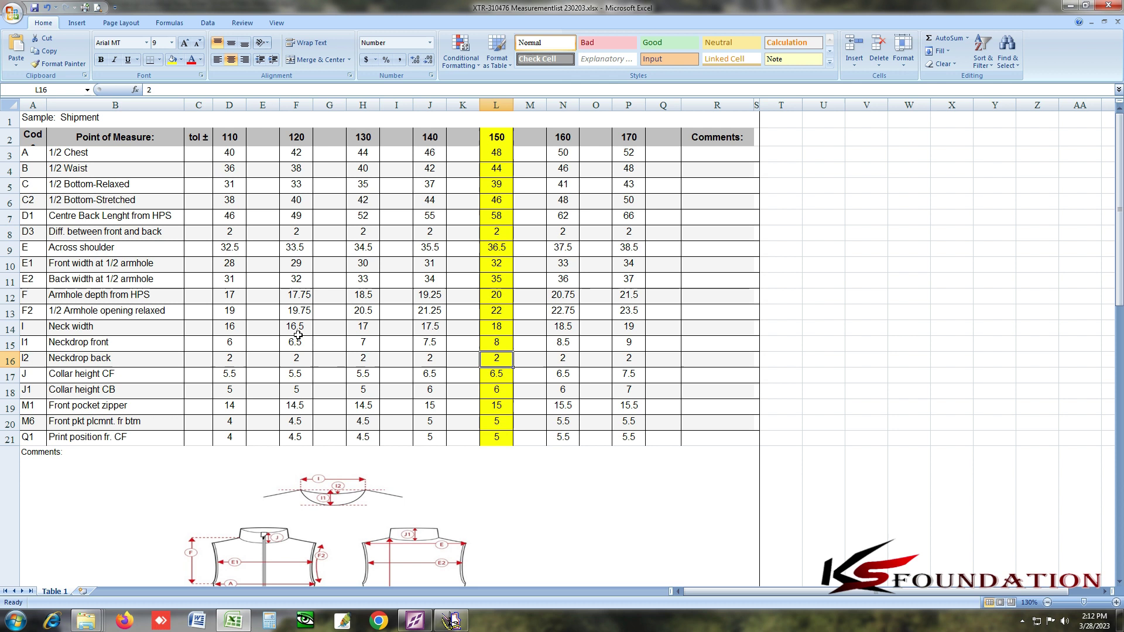
{"action": "left_click", "coordinate": [125, 232]}
{"action": "left_click", "coordinate": [121, 217]}
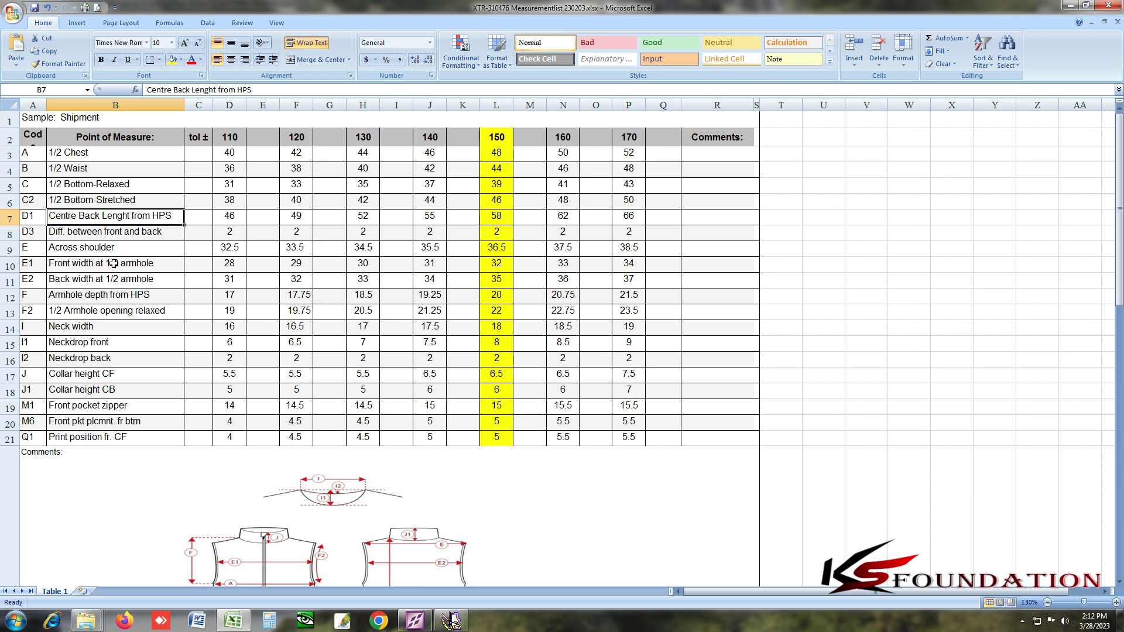
{"action": "left_click", "coordinate": [493, 299]}
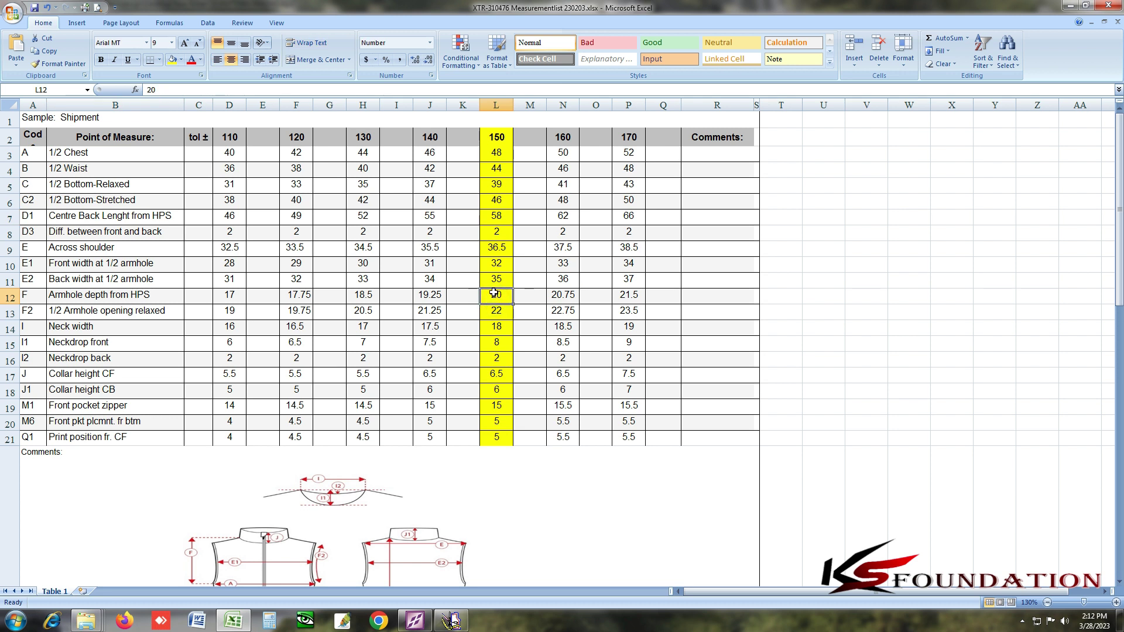
{"action": "scroll", "coordinate": [493, 293], "scroll_direction": "down", "scroll_amount": 5}
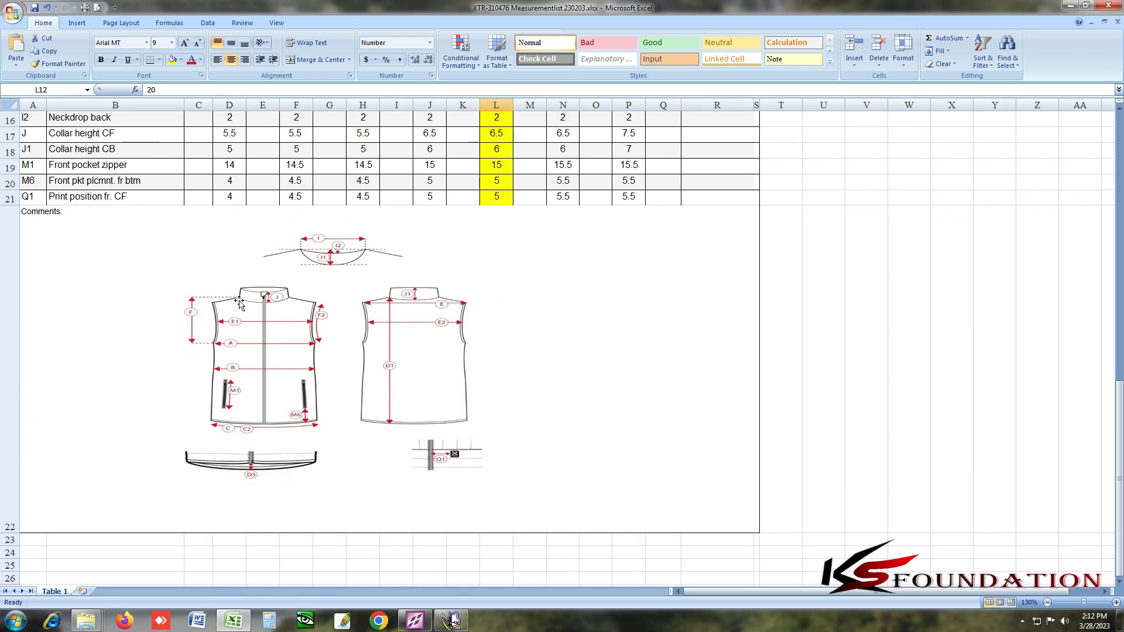
Switch to Richpeace DGS and draw the armhole depth line parallel to the frame's left edge at a distance of 20 cm.
{"action": "left_click", "coordinate": [451, 620]}
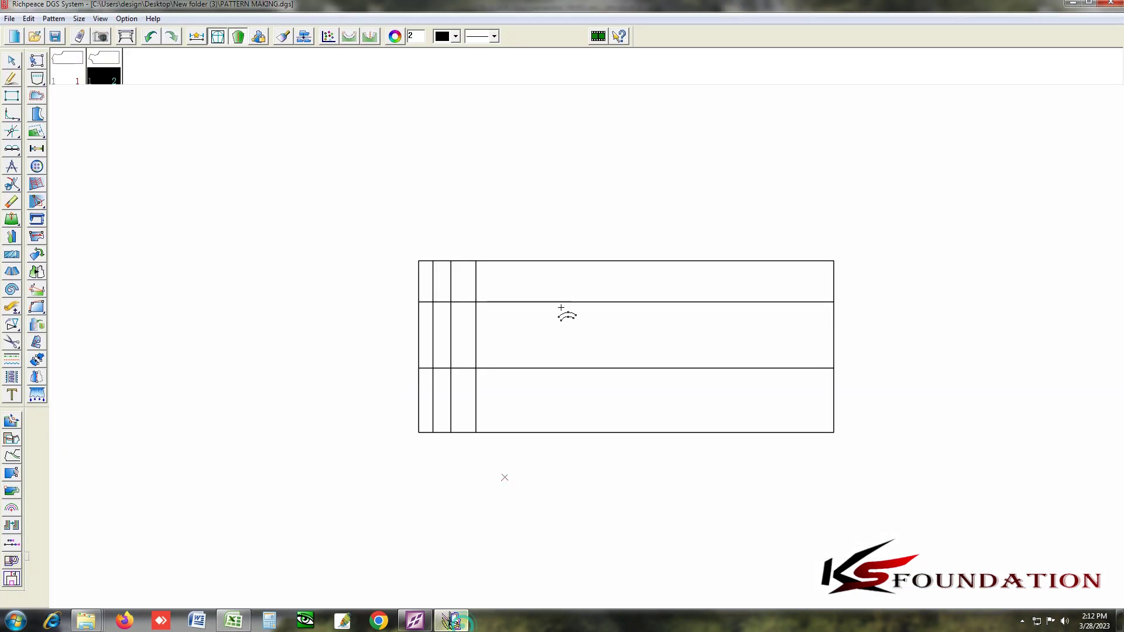
{"action": "left_click", "coordinate": [439, 349]}
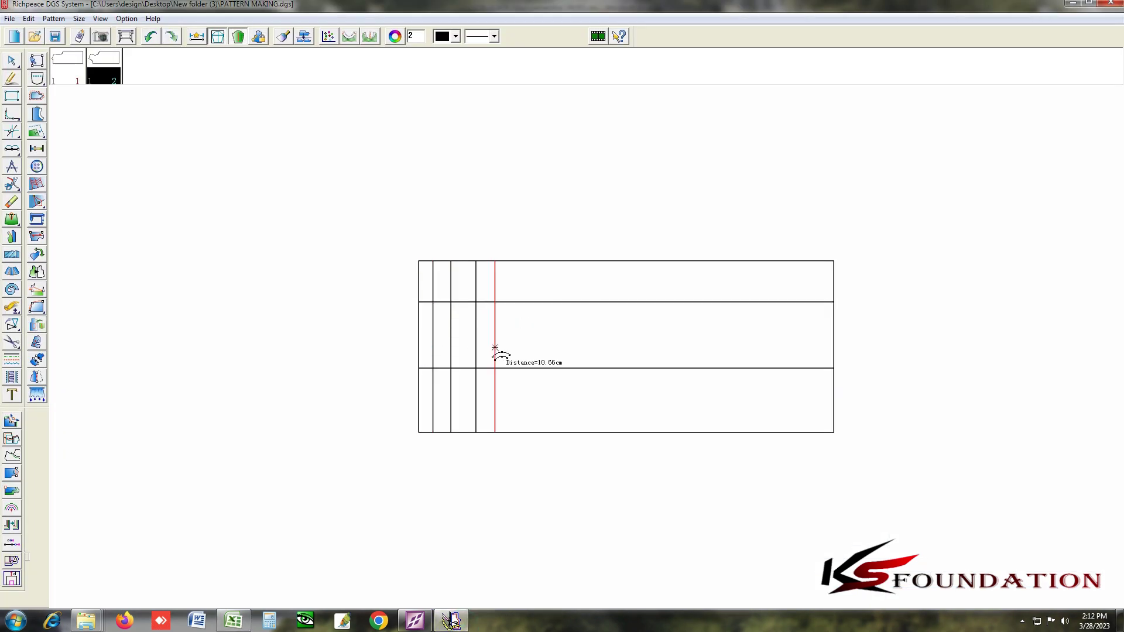
{"action": "type", "text": "20"}
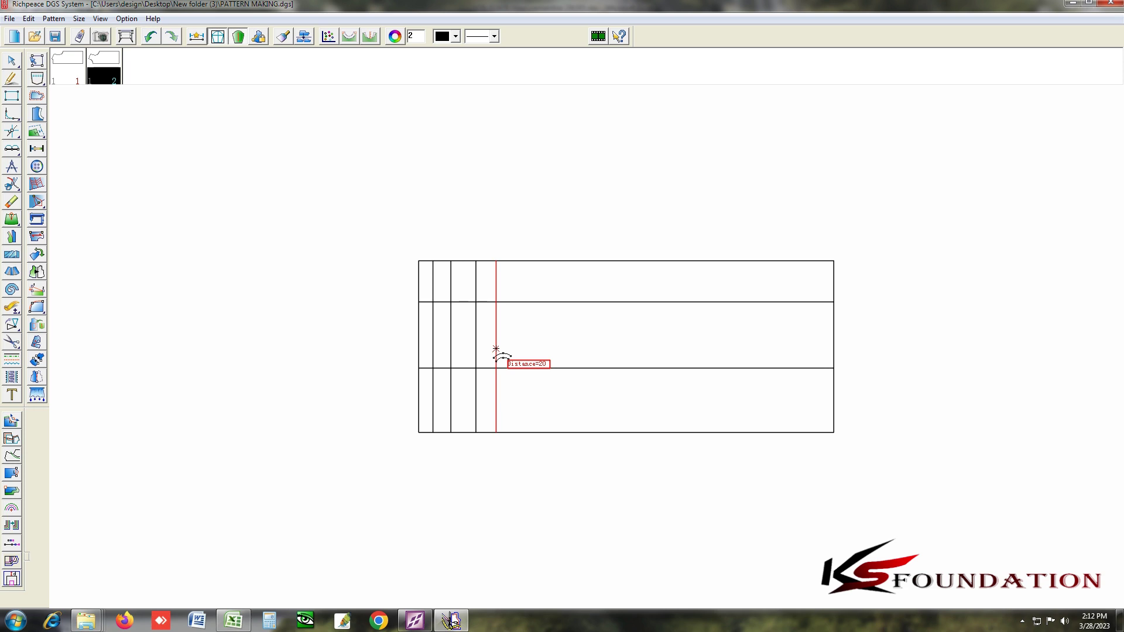
{"action": "key", "text": "Return"}
{"action": "scroll", "coordinate": [580, 331], "scroll_direction": "down", "scroll_amount": 2}
{"action": "scroll", "coordinate": [580, 329], "scroll_direction": "up", "scroll_amount": 4}
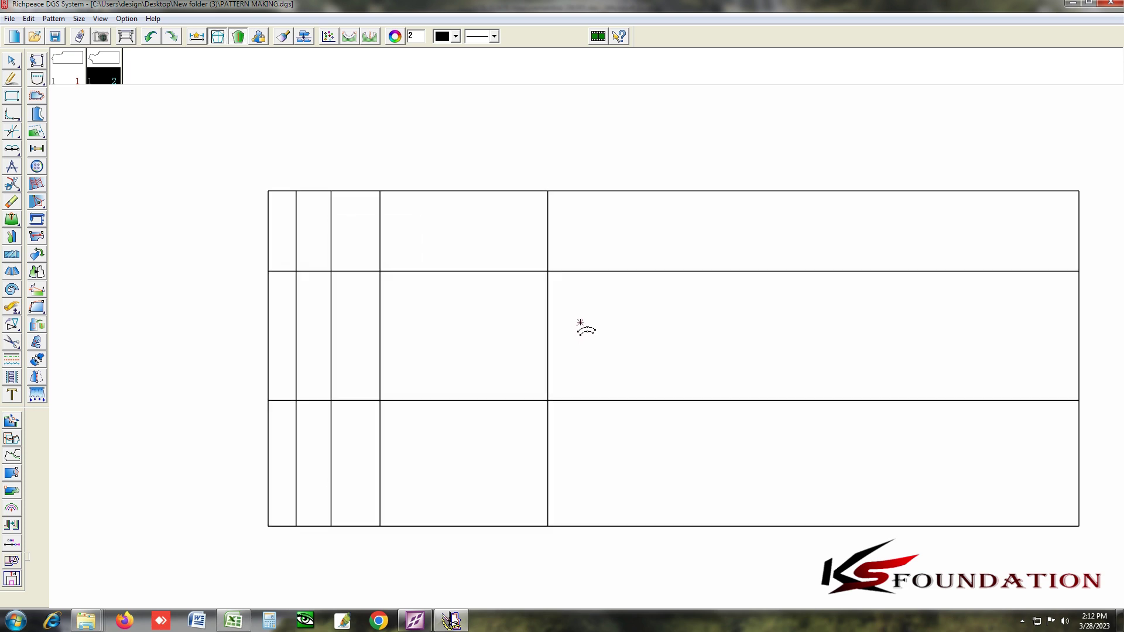
Switch to the Excel chart to review the lower measurement rows with the vest sketches, and minimize it to return to Richpeace DGS.
{"action": "left_click", "coordinate": [753, 211]}
{"action": "left_click", "coordinate": [234, 622]}
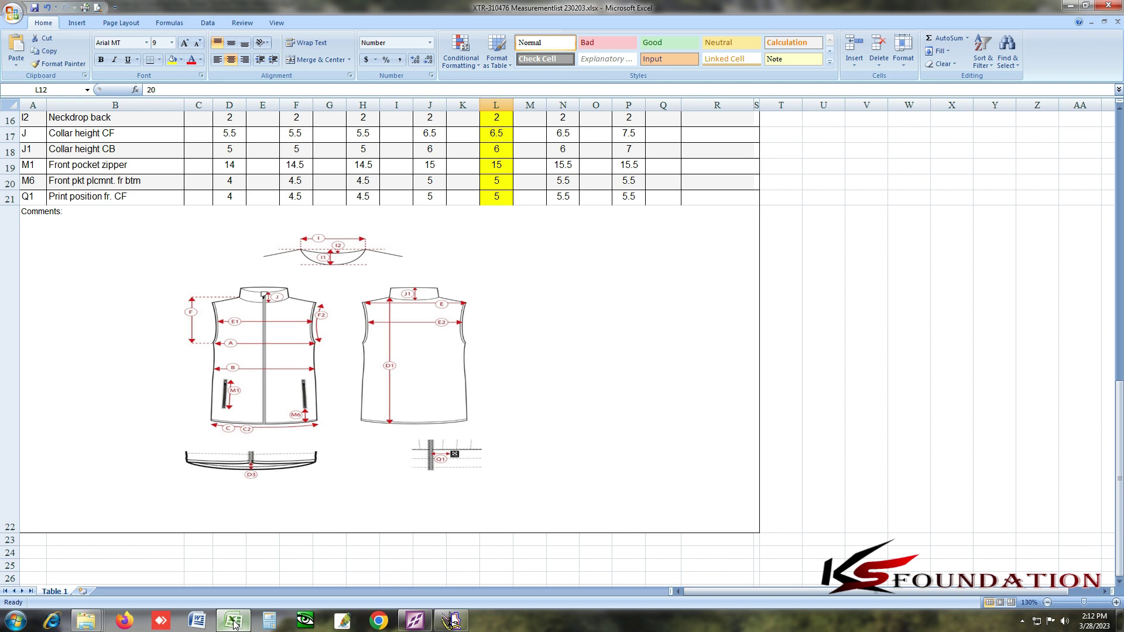
{"action": "scroll", "coordinate": [234, 621], "scroll_direction": "up", "scroll_amount": 2}
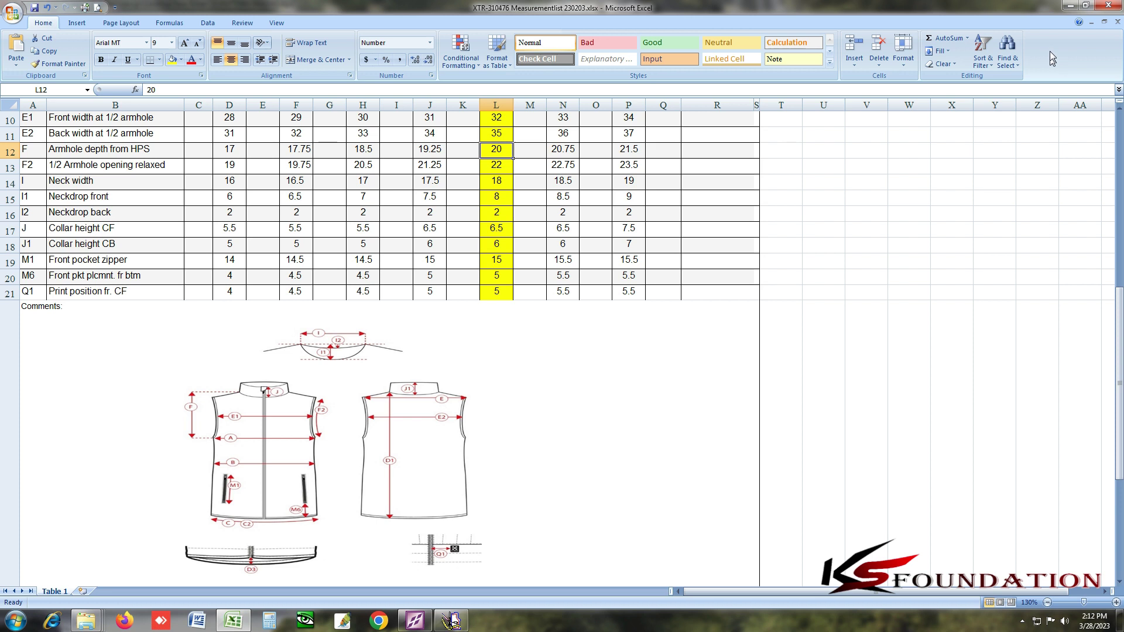
{"action": "left_click", "coordinate": [1071, 6]}
With the pencil tool, draw a line from the 9 cm neck width point on the left edge to the 2 cm neckdrop point on the lower edge.
{"action": "right_click", "coordinate": [205, 436]}
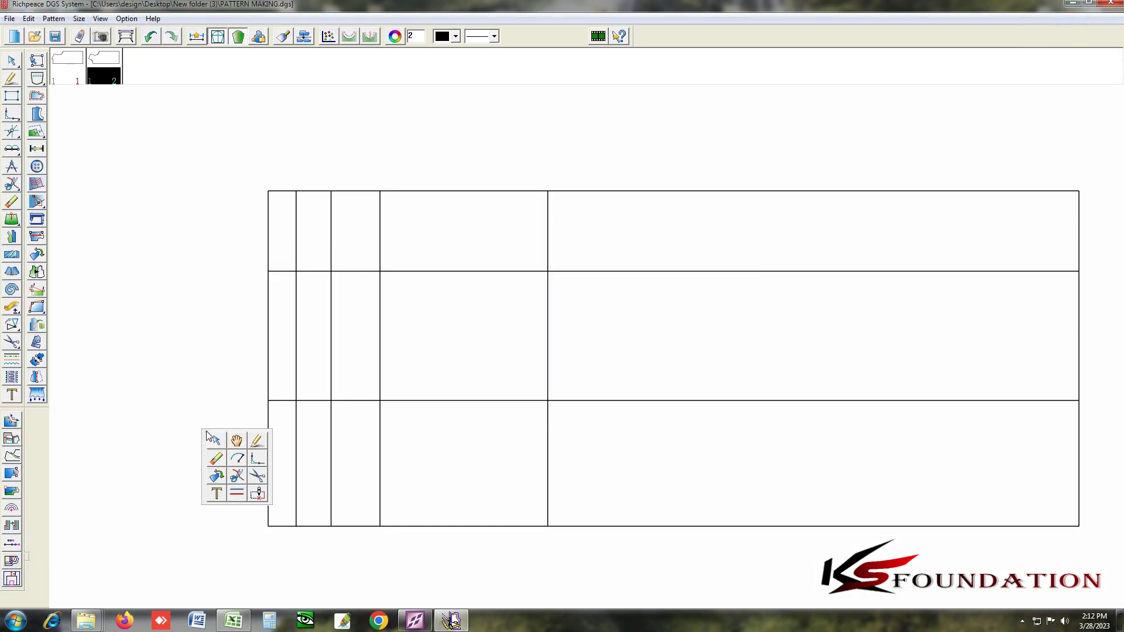
{"action": "left_click", "coordinate": [262, 440]}
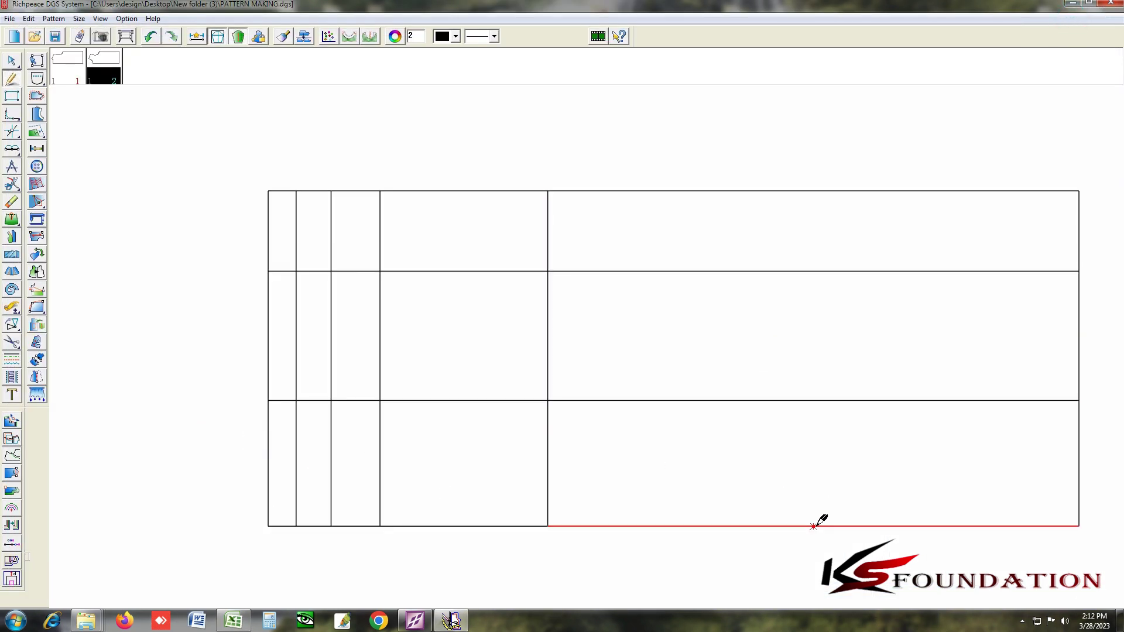
{"action": "key", "text": "minus"}
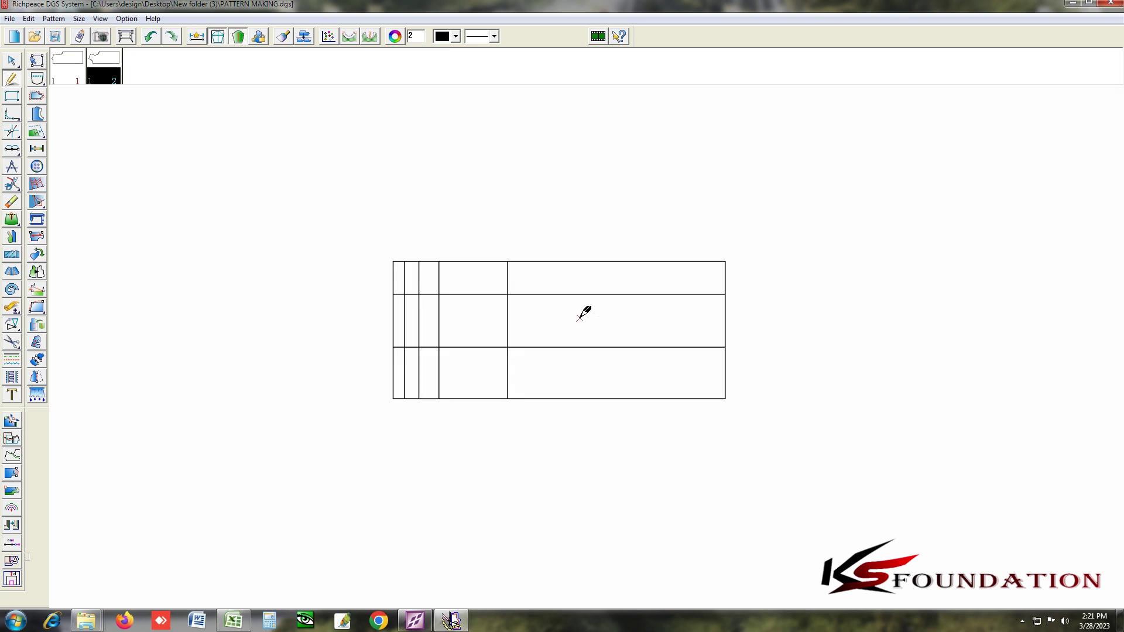
{"action": "scroll", "coordinate": [580, 318], "scroll_direction": "up", "scroll_amount": 2}
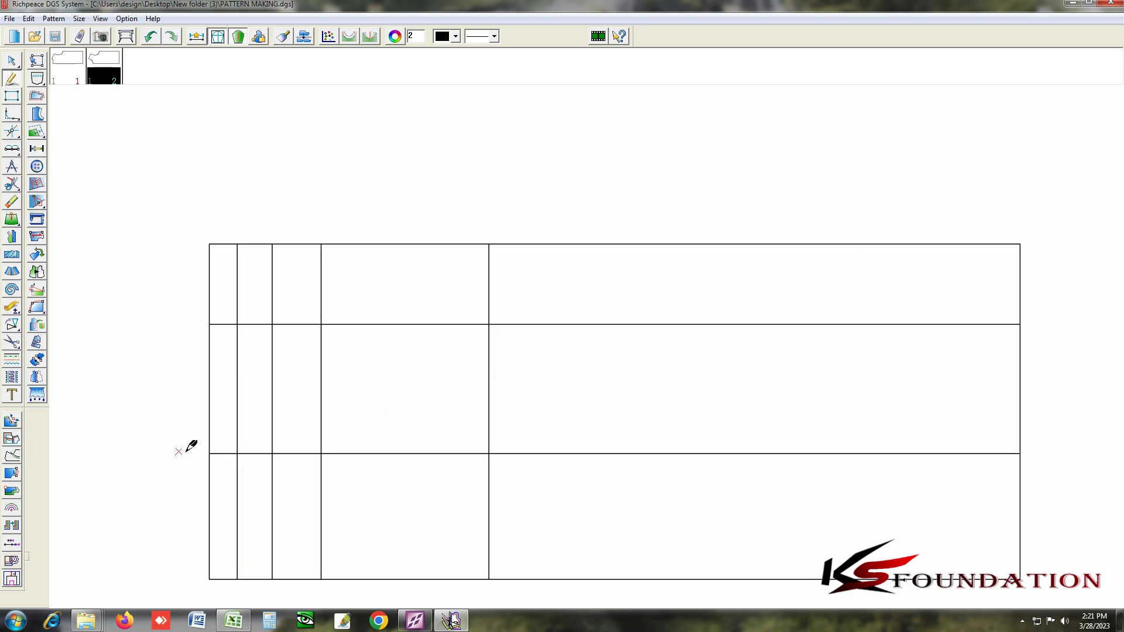
{"action": "left_click", "coordinate": [209, 453]}
{"action": "left_click", "coordinate": [248, 556]}
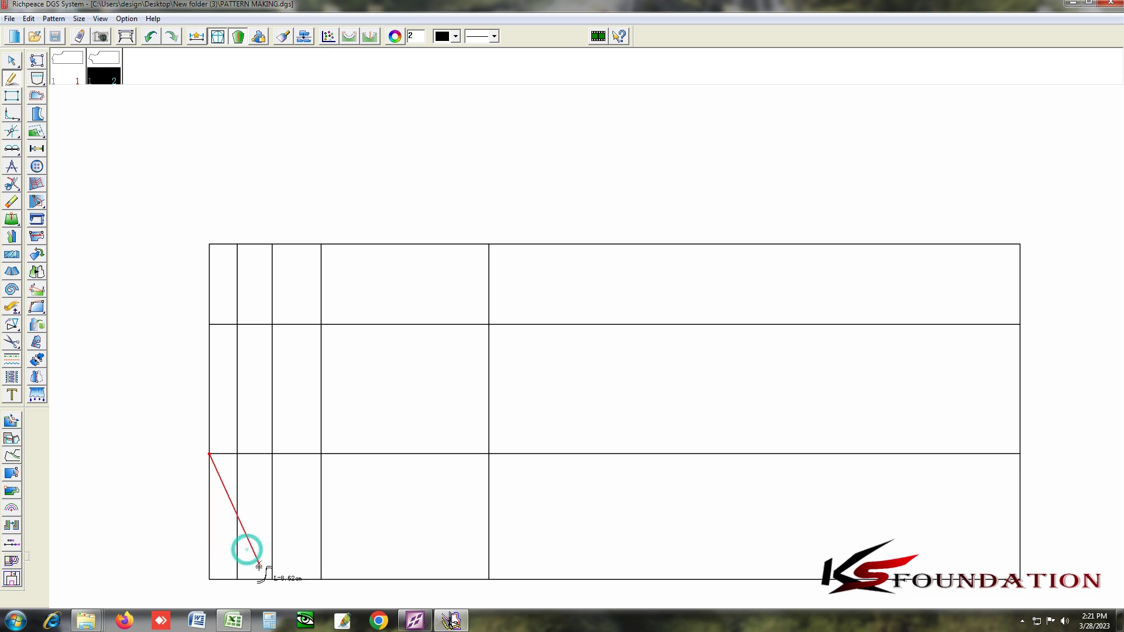
{"action": "left_click", "coordinate": [237, 579]}
{"action": "right_click", "coordinate": [239, 578]}
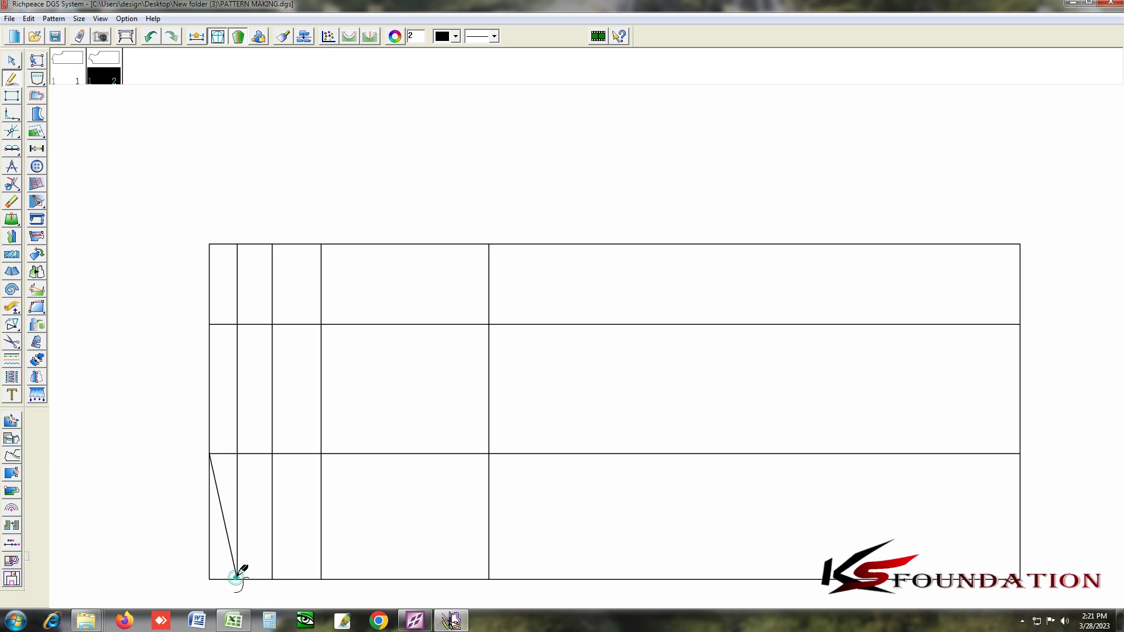
Draw a straight line from the 9 cm neck width point to the second inner vertical line on the frame's lower edge.
{"action": "left_click", "coordinate": [209, 454]}
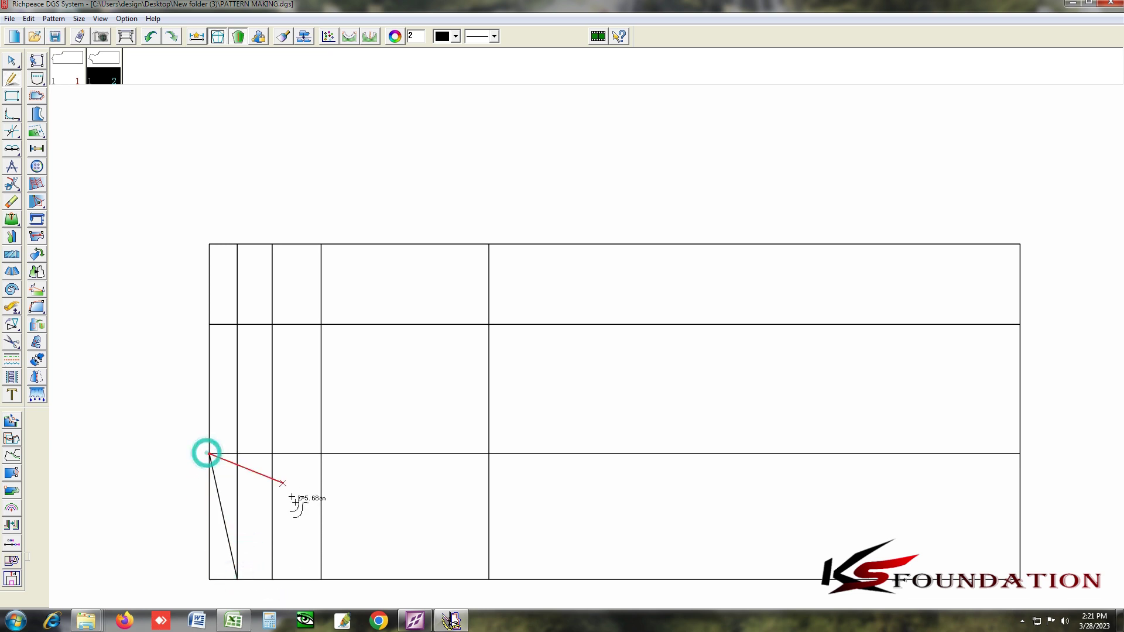
{"action": "left_click", "coordinate": [273, 580]}
{"action": "right_click", "coordinate": [272, 580]}
Draw the shoulder line from the neck width point to the shoulder drop intersection, and continue a straight line to the 20 cm armhole depth point on the upper edge.
{"action": "left_click", "coordinate": [209, 454]}
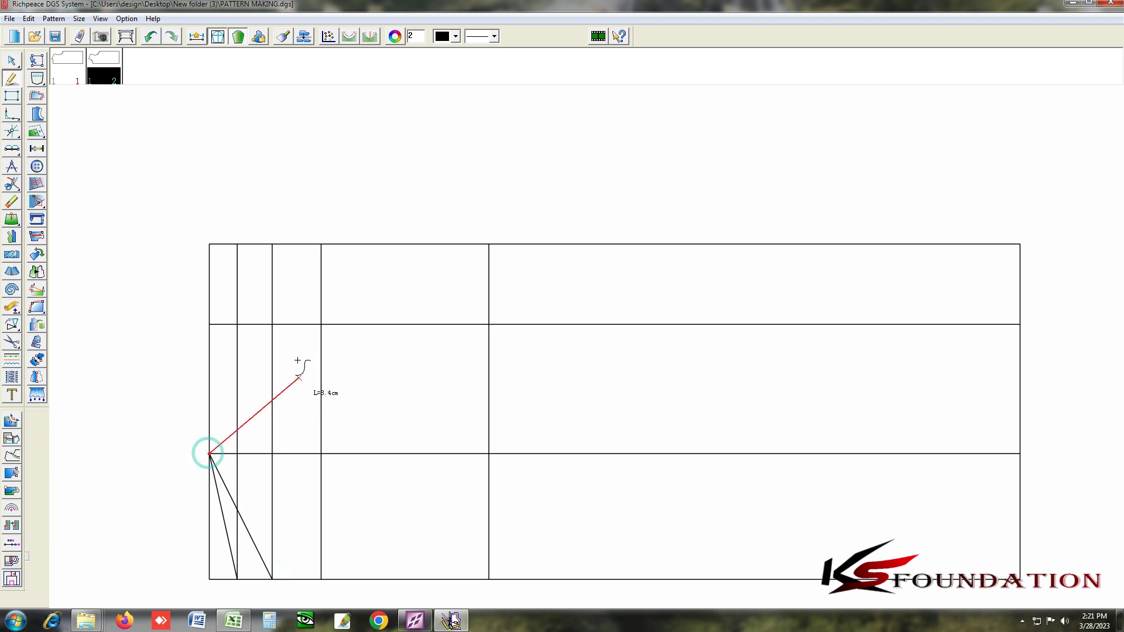
{"action": "left_click", "coordinate": [276, 326]}
{"action": "right_click", "coordinate": [276, 319]}
{"action": "left_click", "coordinate": [273, 324]}
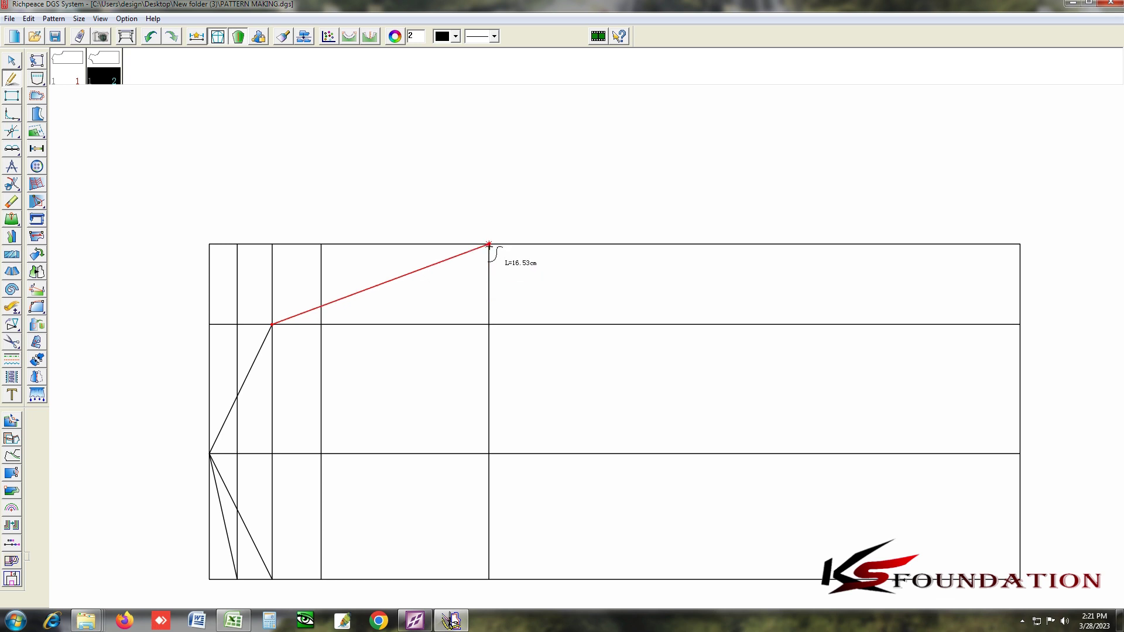
{"action": "left_click", "coordinate": [489, 245]}
{"action": "right_click", "coordinate": [579, 344]}
Bend the straight armhole line inward into an armhole curve about 19.9 cm long that meets the armhole depth line at the upper edge.
{"action": "scroll", "coordinate": [571, 328], "scroll_direction": "down", "scroll_amount": 3}
{"action": "scroll", "coordinate": [567, 314], "scroll_direction": "up", "scroll_amount": 2}
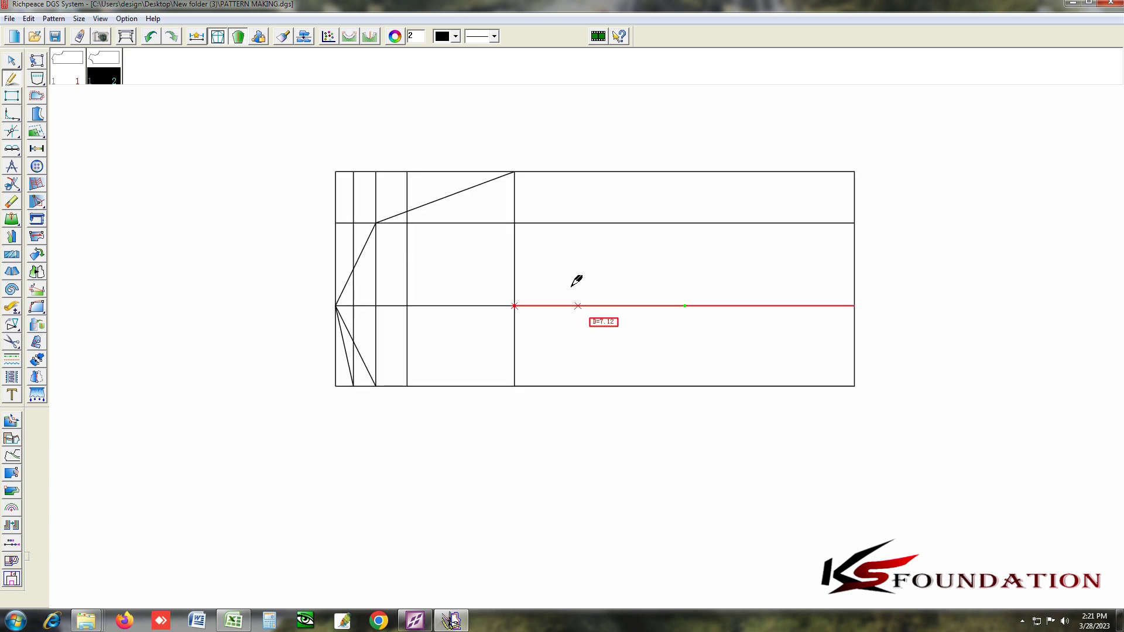
{"action": "scroll", "coordinate": [589, 344], "scroll_direction": "up", "scroll_amount": 1}
{"action": "right_click", "coordinate": [433, 98]}
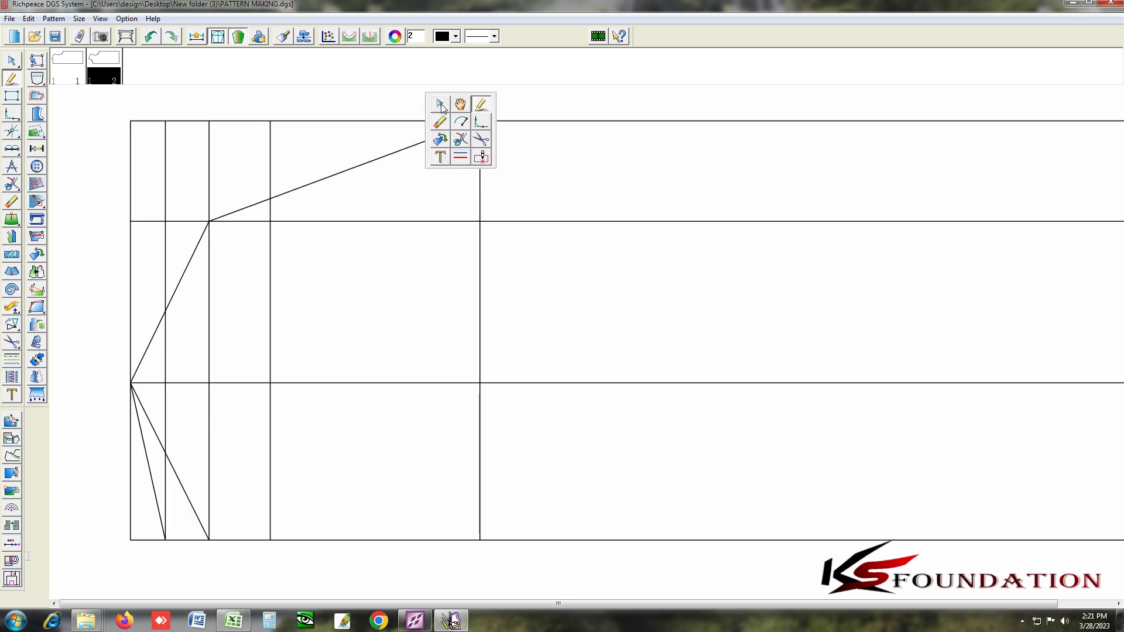
{"action": "left_click", "coordinate": [441, 104]}
{"action": "left_click", "coordinate": [414, 146]}
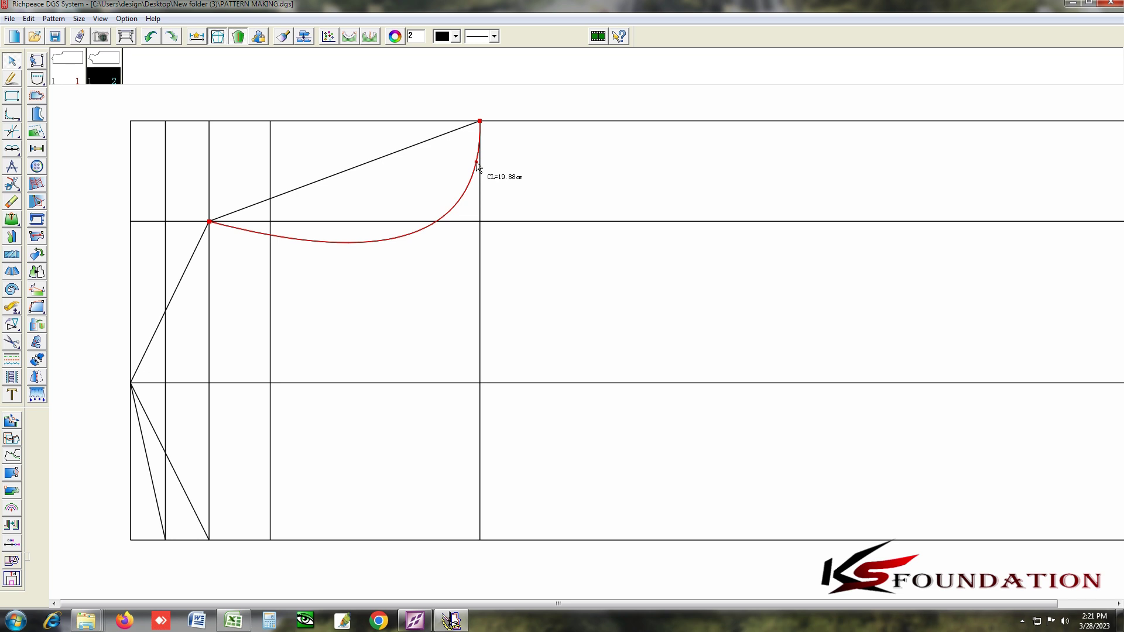
{"action": "left_click", "coordinate": [416, 103]}
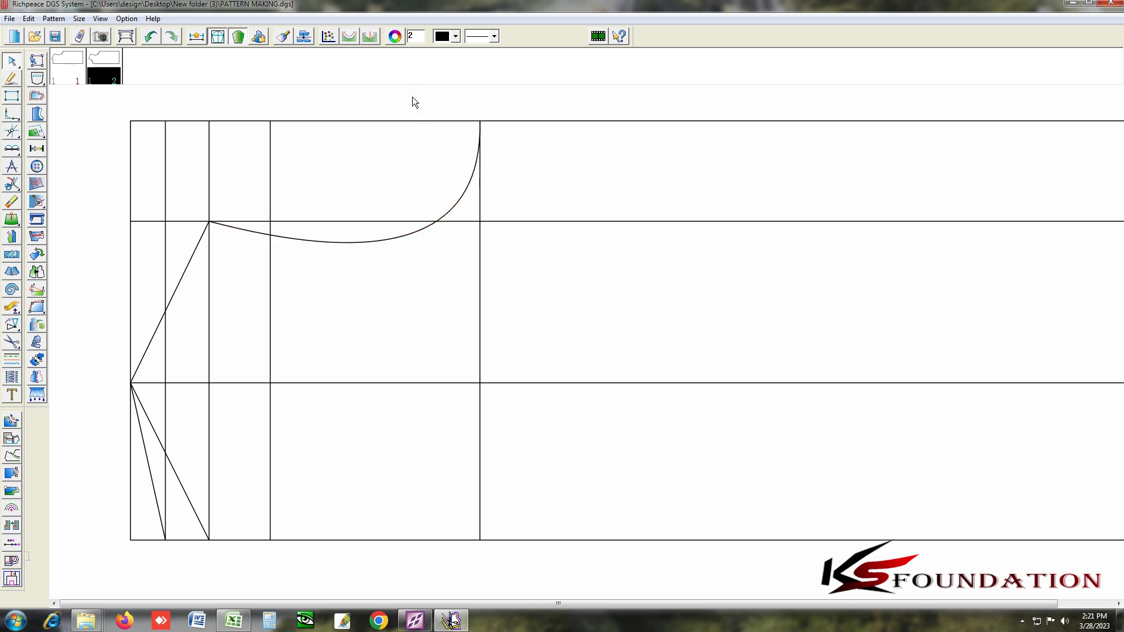
Draw a second line between the shoulder end and the armhole depth point, and bend it into a slightly shallower armhole curve about 19 cm long.
{"action": "right_click", "coordinate": [412, 97]}
{"action": "left_click", "coordinate": [464, 113]}
{"action": "left_click", "coordinate": [480, 121]}
{"action": "right_click", "coordinate": [452, 96]}
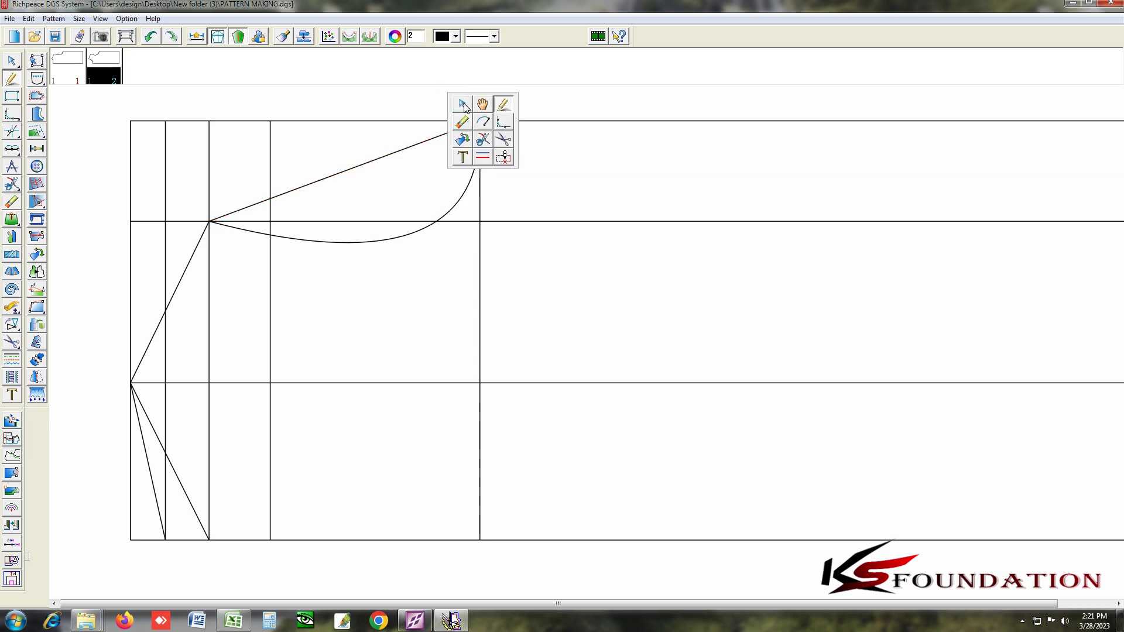
{"action": "left_click", "coordinate": [464, 103]}
{"action": "left_click", "coordinate": [432, 140]}
{"action": "left_click", "coordinate": [422, 143]}
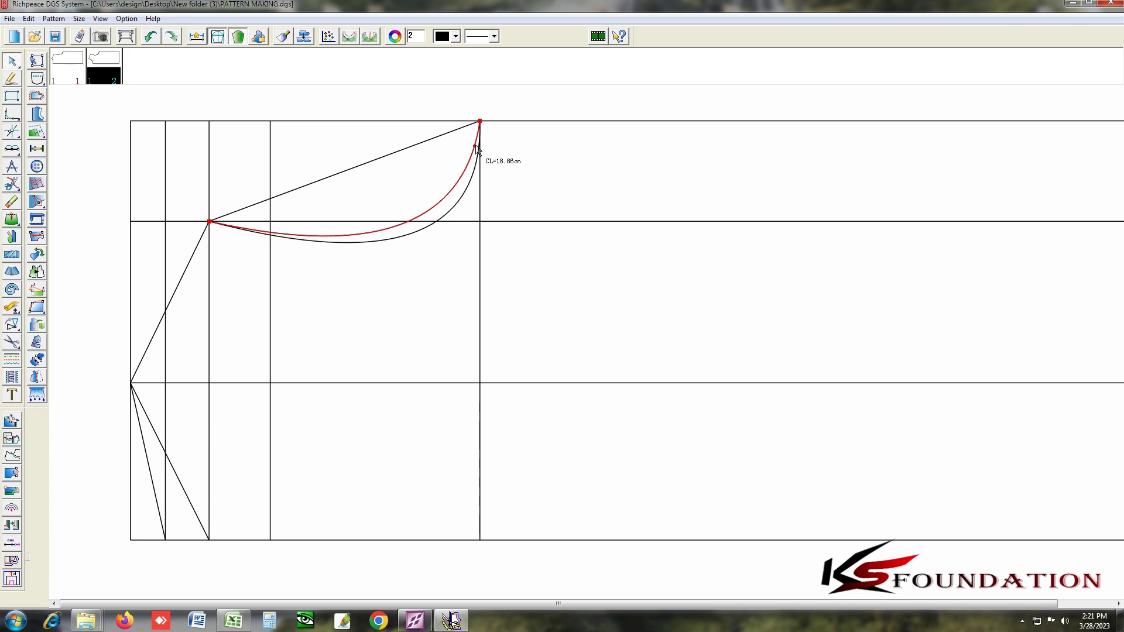
{"action": "left_click", "coordinate": [477, 149]}
{"action": "right_click", "coordinate": [432, 162]}
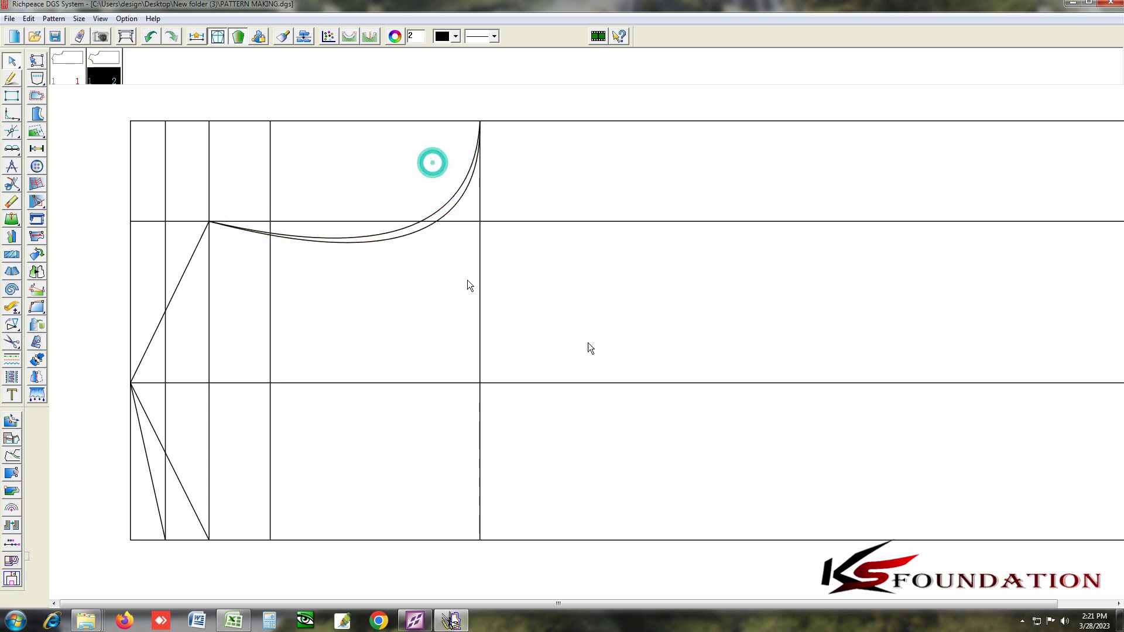
Try to bend the diagonal from the neck width point to the second inner vertical line into a neckline curve, and undo it.
{"action": "scroll", "coordinate": [467, 280], "scroll_direction": "down", "scroll_amount": 3}
{"action": "scroll", "coordinate": [615, 404], "scroll_direction": "up", "scroll_amount": 2}
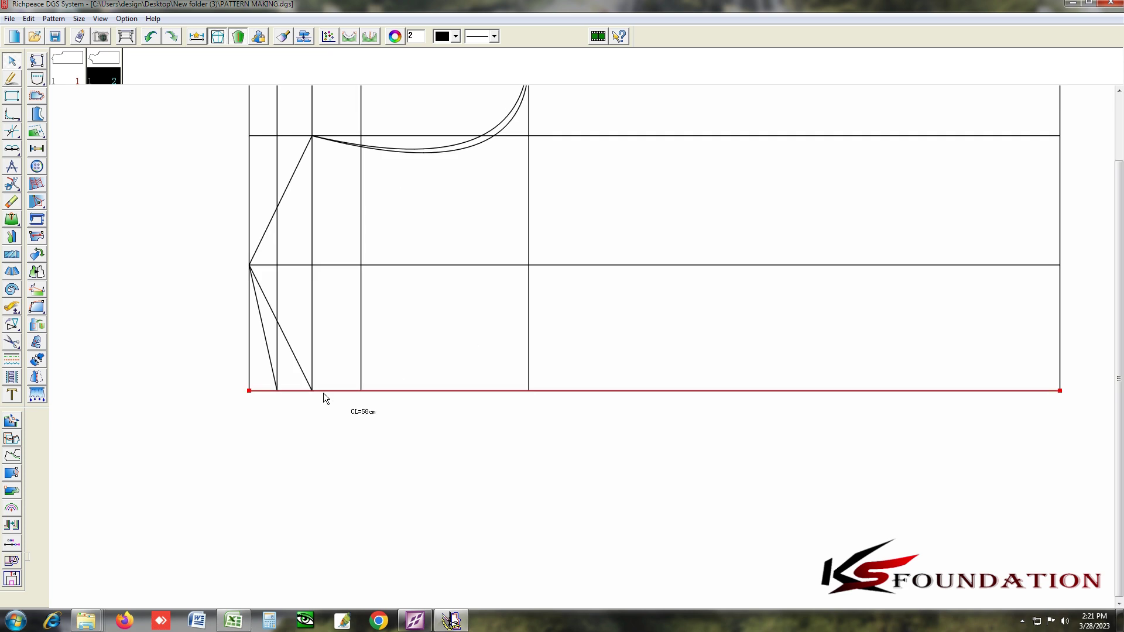
{"action": "scroll", "coordinate": [307, 319], "scroll_direction": "up", "scroll_amount": 3}
{"action": "scroll", "coordinate": [641, 338], "scroll_direction": "down", "scroll_amount": 4}
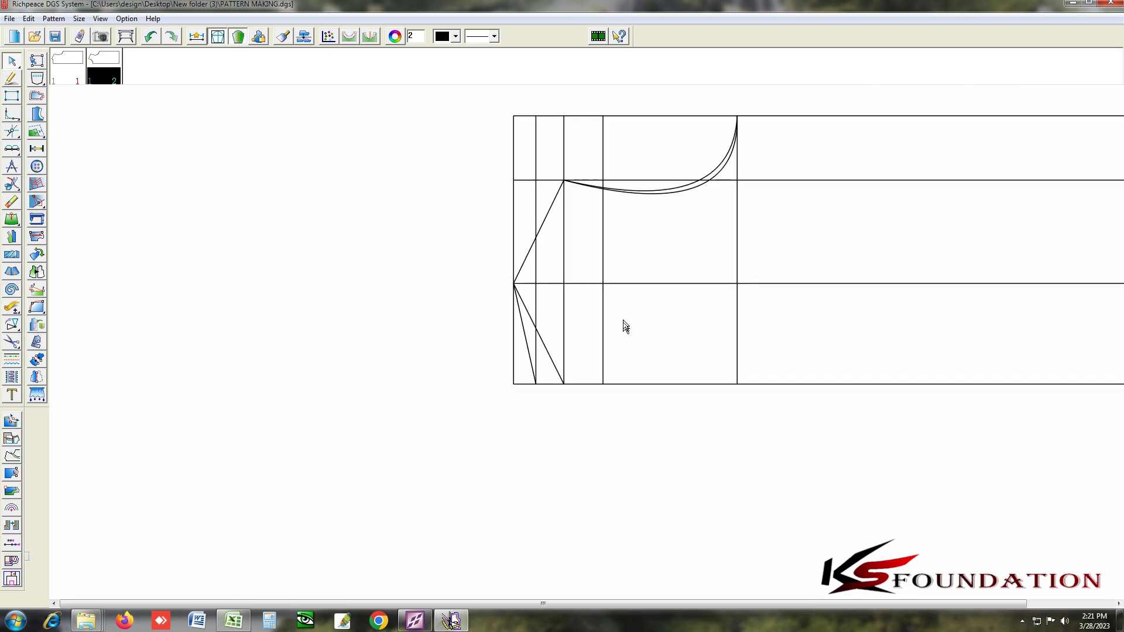
{"action": "scroll", "coordinate": [625, 326], "scroll_direction": "up", "scroll_amount": 2}
{"action": "left_click", "coordinate": [420, 367]}
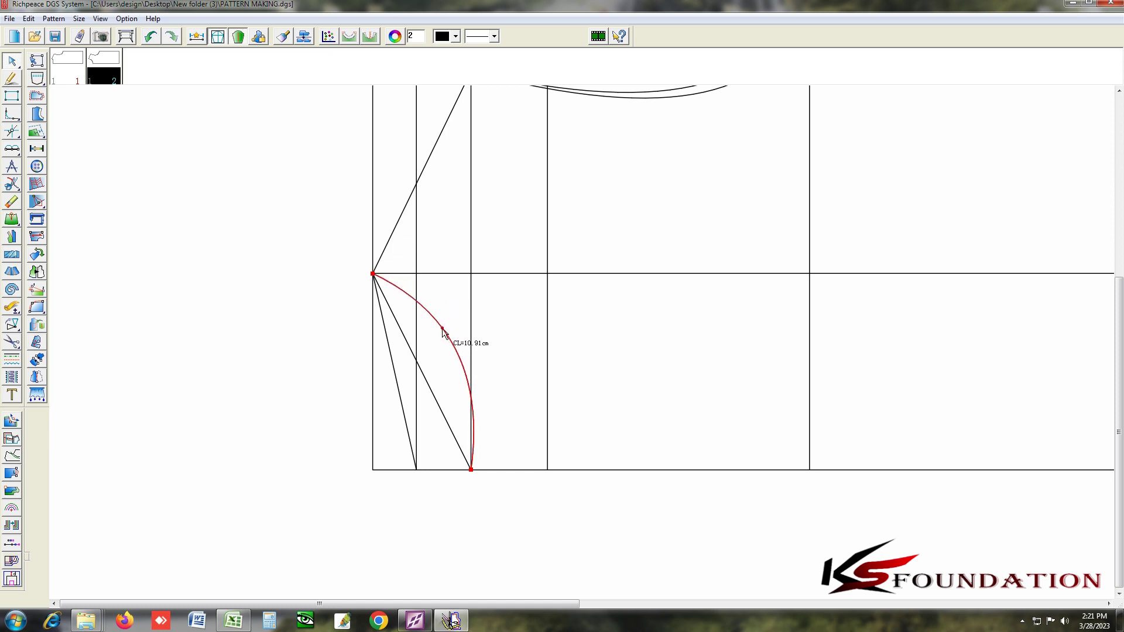
{"action": "key", "text": "ctrl+z"}
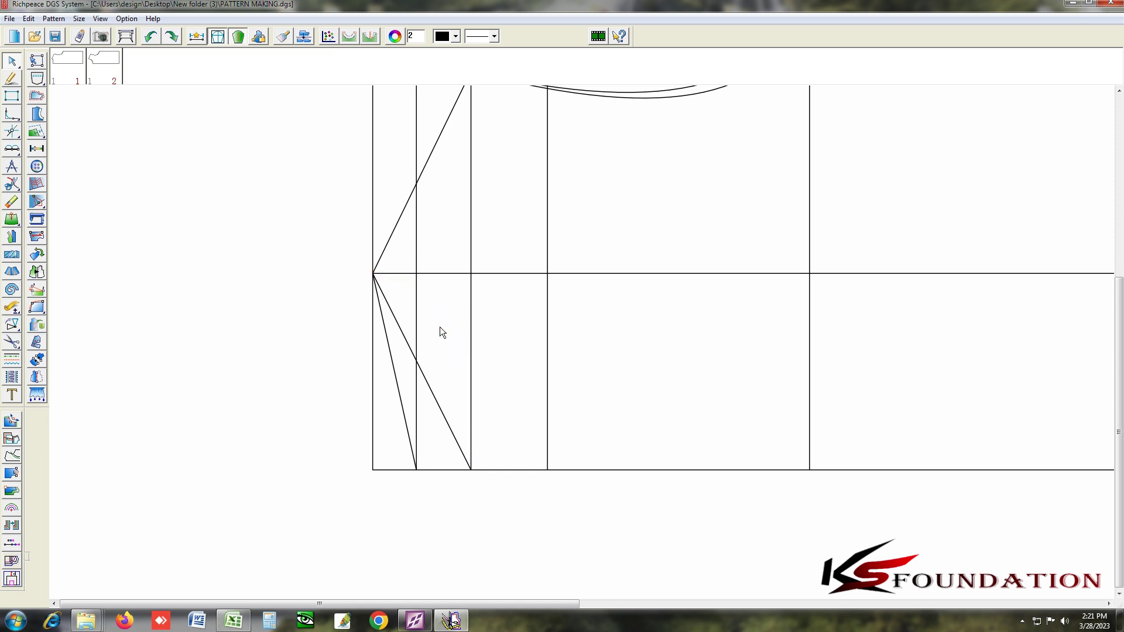
Erase the diagonal line between the neck width point and the second inner vertical line on the lower edge.
{"action": "right_click", "coordinate": [458, 400]}
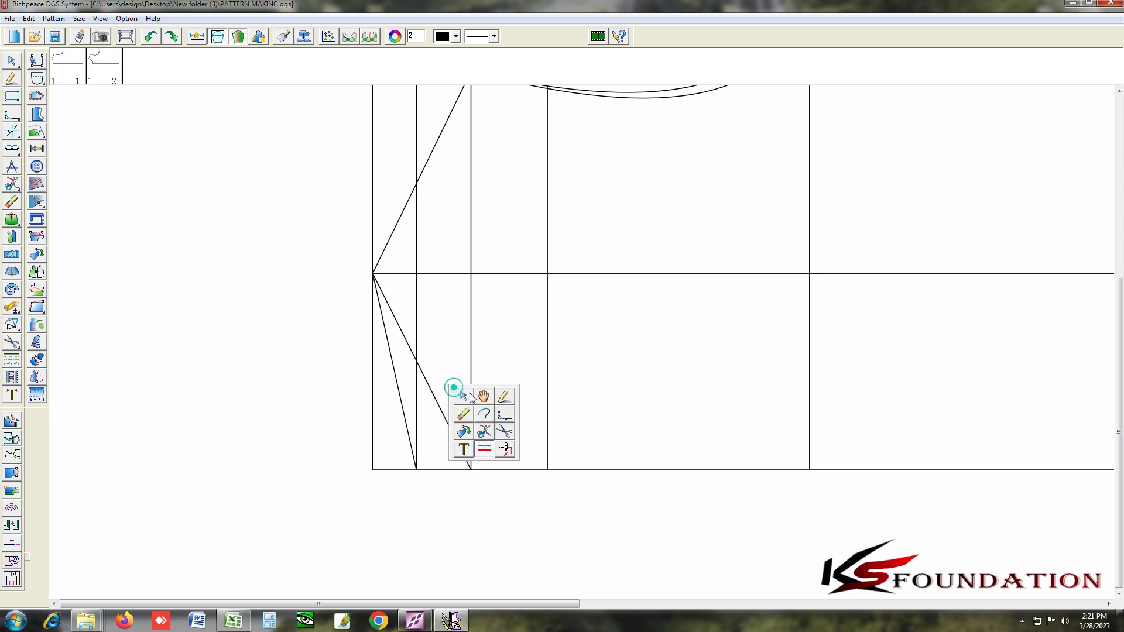
{"action": "left_click", "coordinate": [467, 415]}
{"action": "left_click", "coordinate": [447, 406]}
Draw the front neckline base line from the neck width point to the third inner vertical line on the frame's lower edge.
{"action": "right_click", "coordinate": [317, 394]}
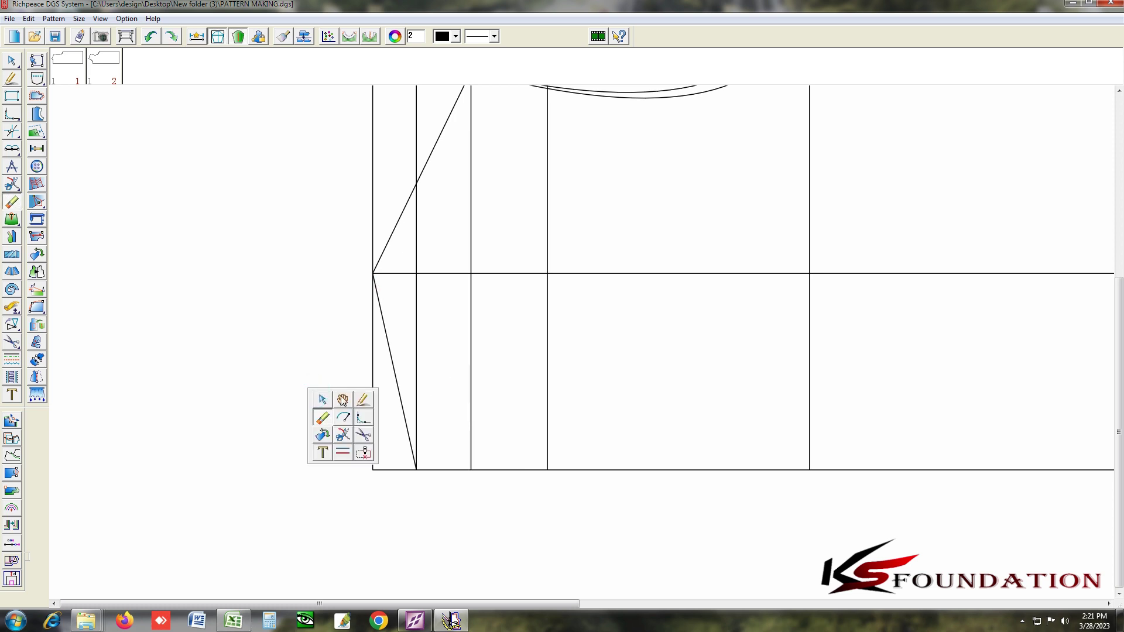
{"action": "left_click", "coordinate": [363, 399]}
{"action": "left_click", "coordinate": [373, 274]}
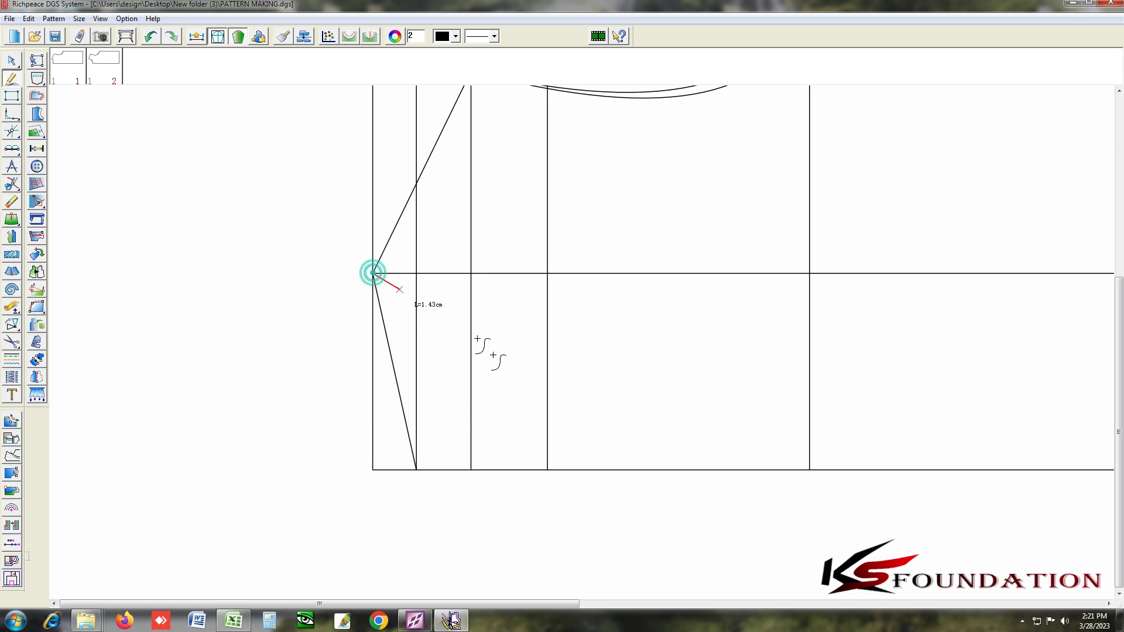
{"action": "left_click", "coordinate": [548, 471]}
{"action": "right_click", "coordinate": [548, 470]}
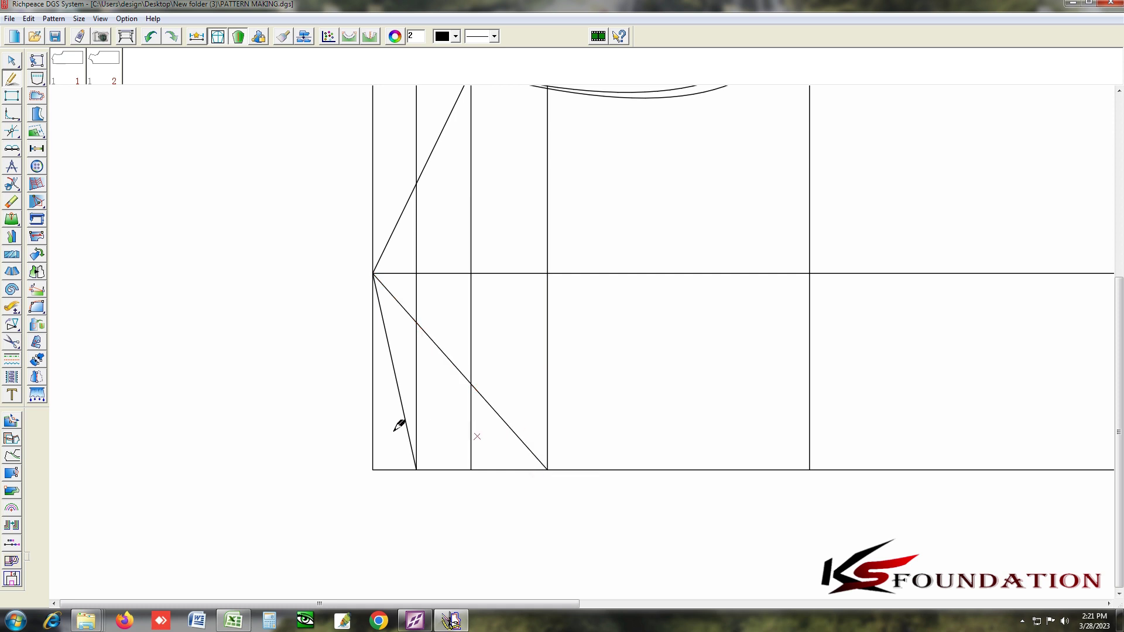
Bend the front neckline line outward into a rounded curve about 14 cm long.
{"action": "right_click", "coordinate": [278, 379]}
{"action": "left_click", "coordinate": [283, 384]}
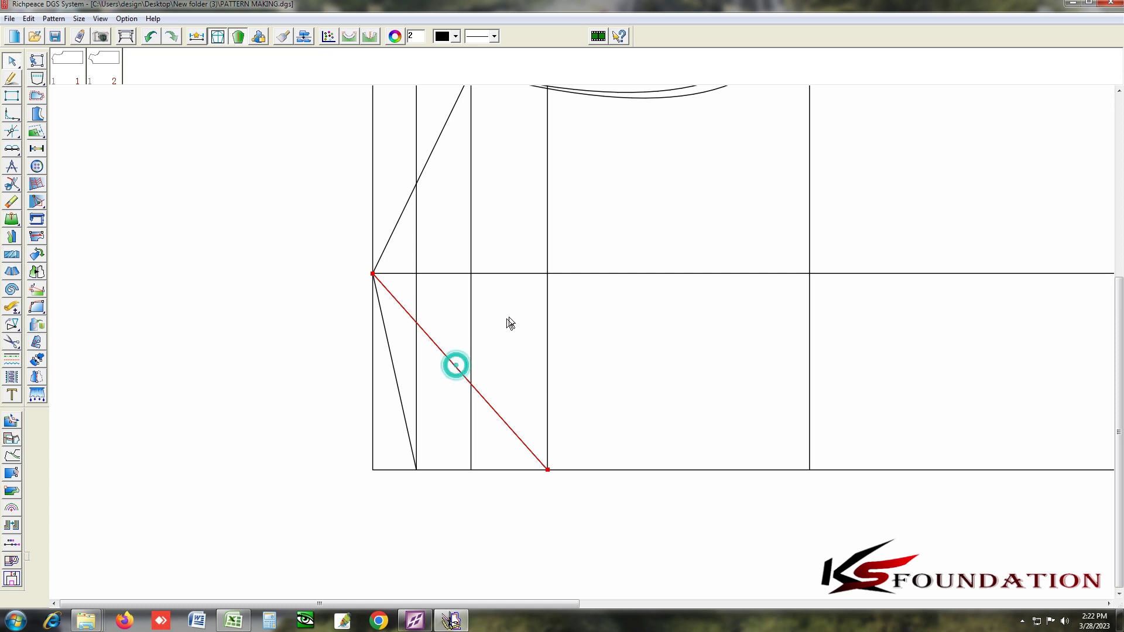
{"action": "left_click", "coordinate": [457, 369]}
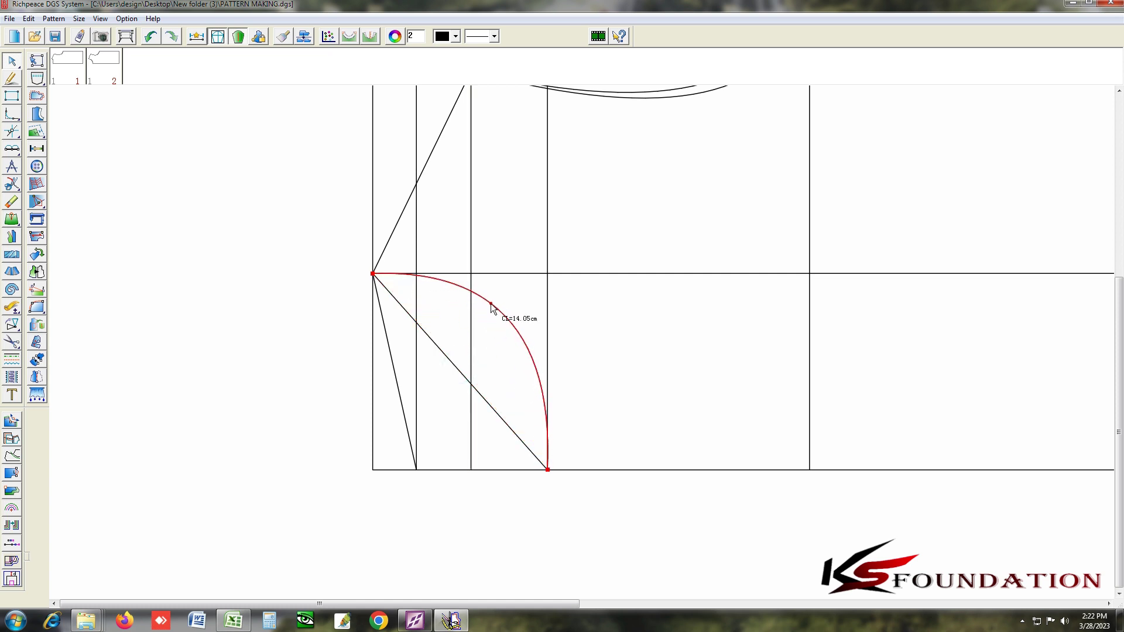
{"action": "left_click", "coordinate": [491, 305]}
{"action": "right_click", "coordinate": [494, 372]}
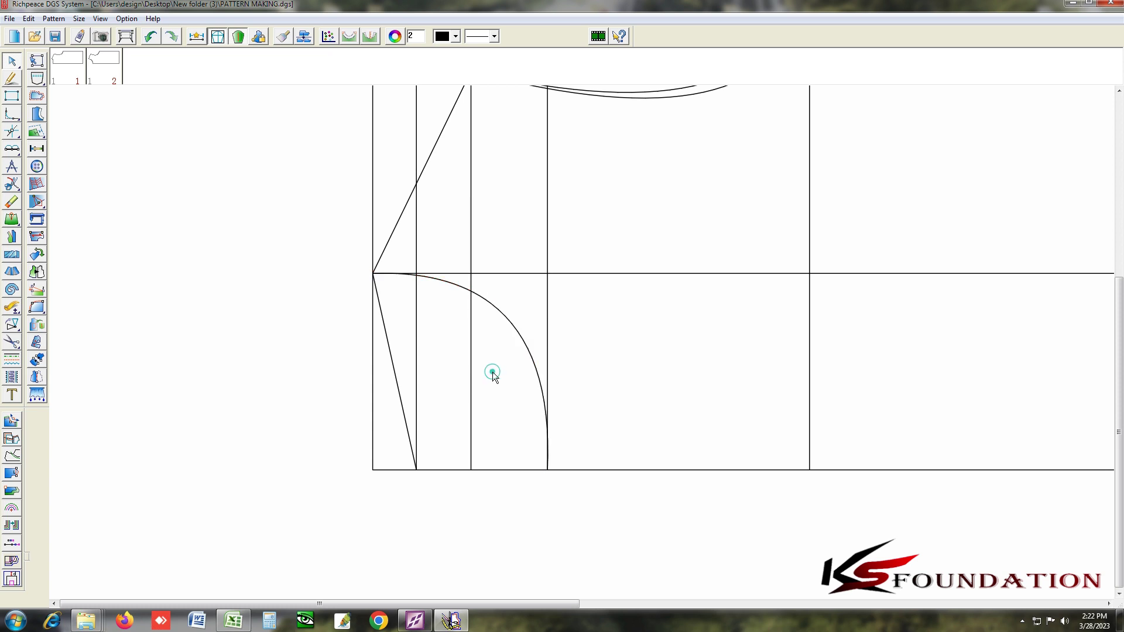
Bend the back neckline line with two curve points so that it follows the 2 cm neckdrop line down to the lower edge.
{"action": "left_click", "coordinate": [380, 310]}
{"action": "left_click", "coordinate": [399, 290]}
{"action": "left_click", "coordinate": [417, 399]}
{"action": "right_click", "coordinate": [456, 374]}
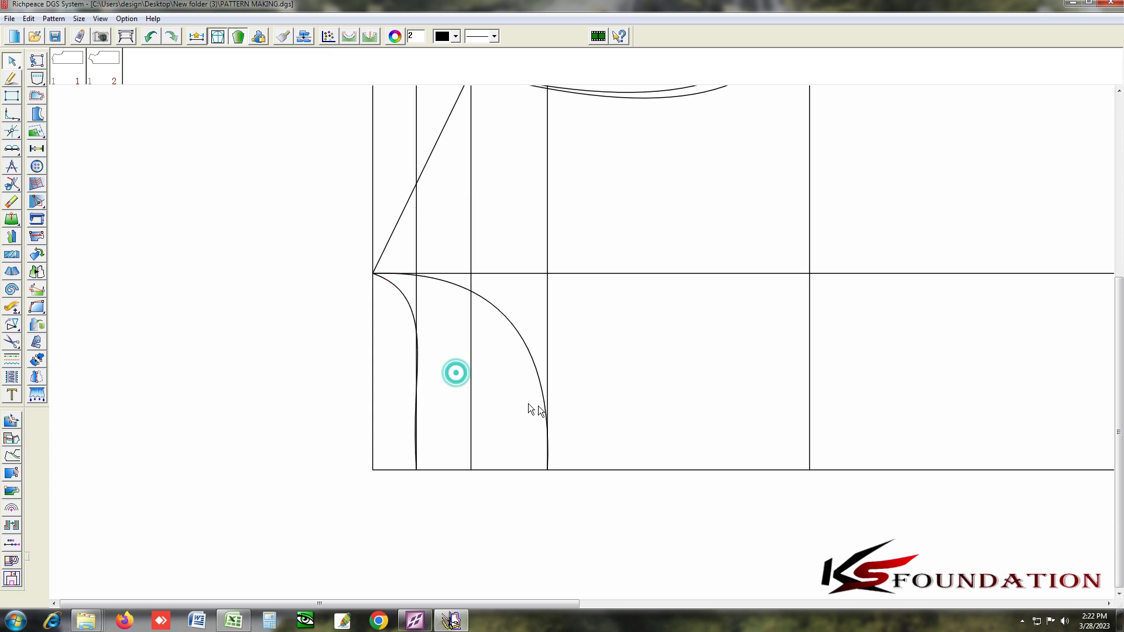
Refine both curve points of the back neckline so that it runs smoothly along the 2 cm neckdrop line, about 9.8 cm long.
{"action": "scroll", "coordinate": [585, 345], "scroll_direction": "down", "scroll_amount": 3}
{"action": "scroll", "coordinate": [578, 350], "scroll_direction": "up", "scroll_amount": 4}
{"action": "scroll", "coordinate": [582, 355], "scroll_direction": "up", "scroll_amount": 2}
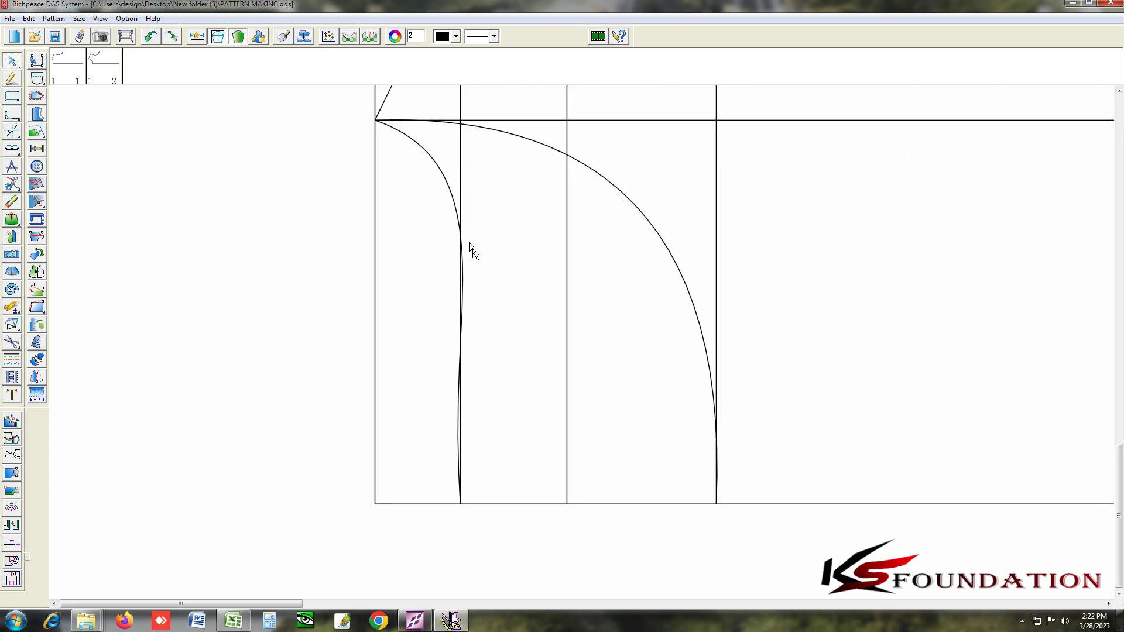
{"action": "left_click", "coordinate": [428, 154]}
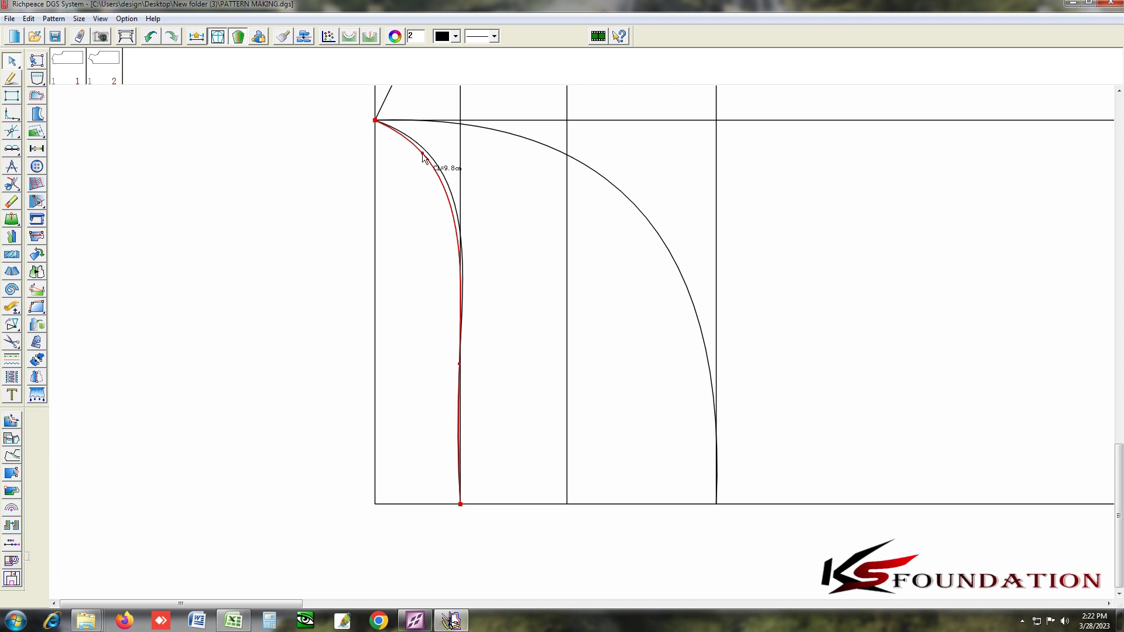
{"action": "left_click", "coordinate": [422, 154]}
{"action": "left_click", "coordinate": [458, 365]}
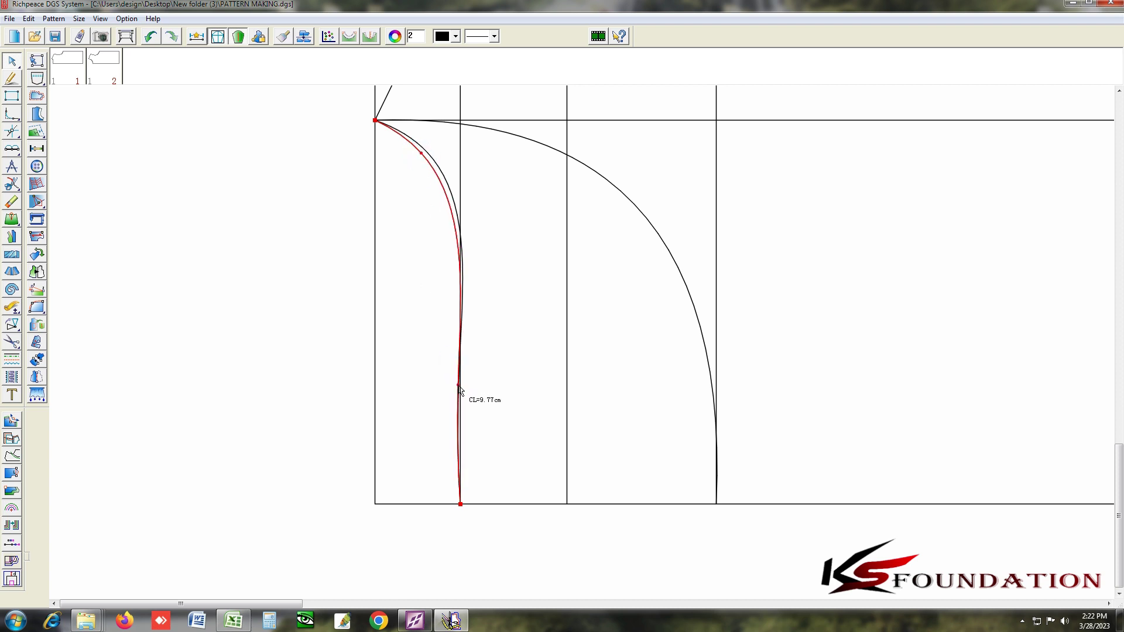
{"action": "left_click", "coordinate": [459, 386]}
{"action": "left_click", "coordinate": [501, 378]}
{"action": "scroll", "coordinate": [543, 434], "scroll_direction": "down", "scroll_amount": 3}
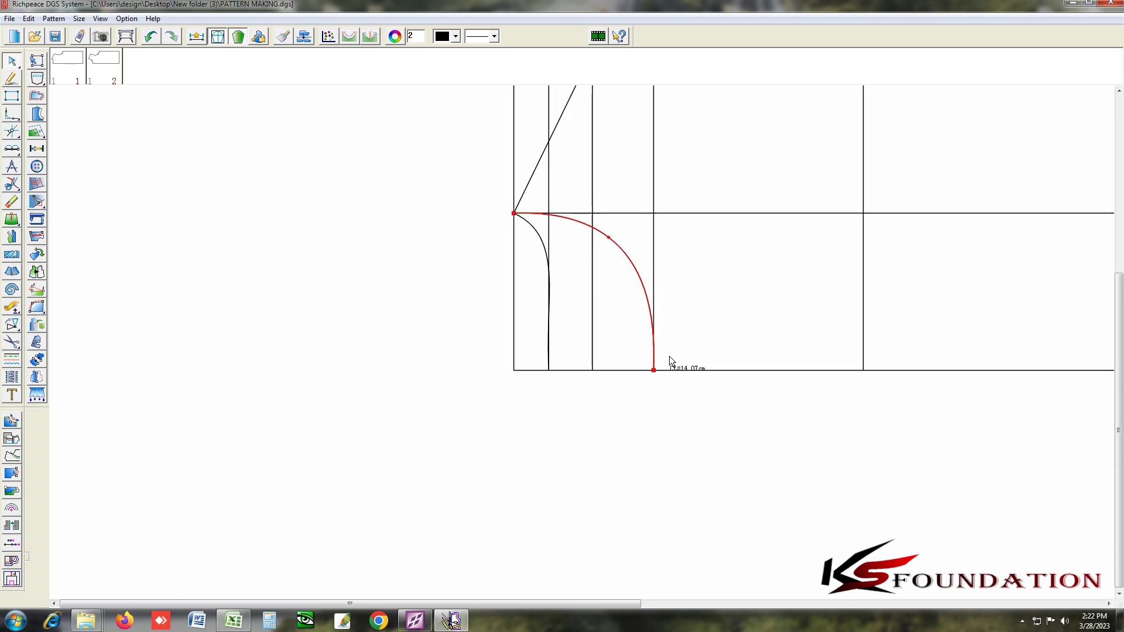
Preview the front and back neckline curves mirrored across the frame's lower edge to check their shape at the centre.
{"action": "scroll", "coordinate": [590, 326], "scroll_direction": "up", "scroll_amount": 2}
{"action": "scroll", "coordinate": [643, 332], "scroll_direction": "up", "scroll_amount": 1}
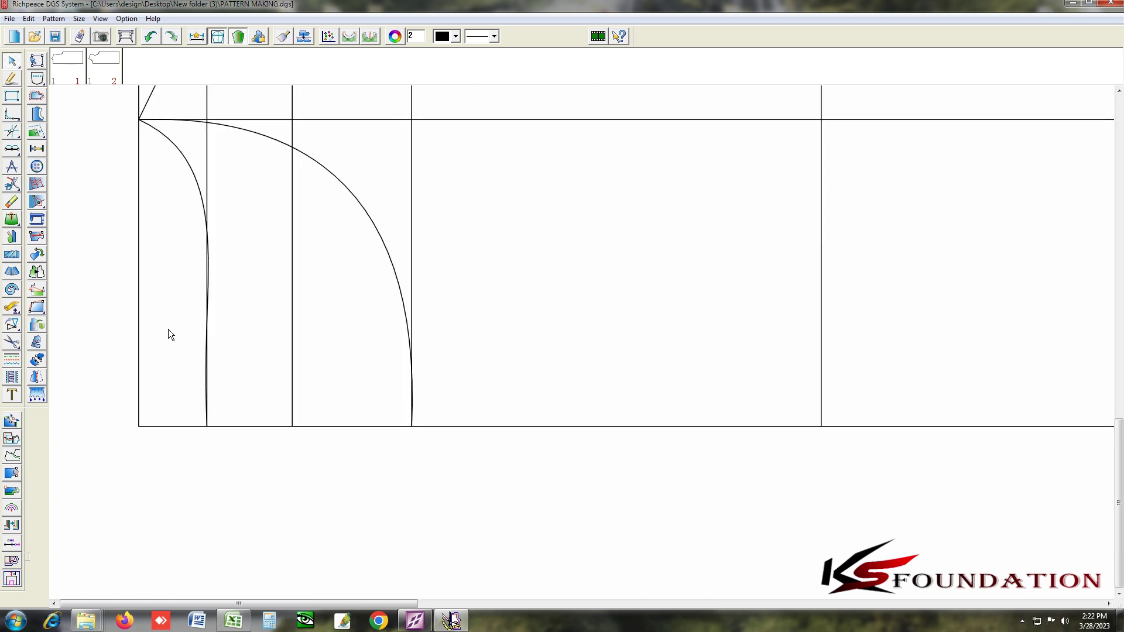
{"action": "right_click", "coordinate": [15, 328]}
{"action": "left_click", "coordinate": [44, 327]}
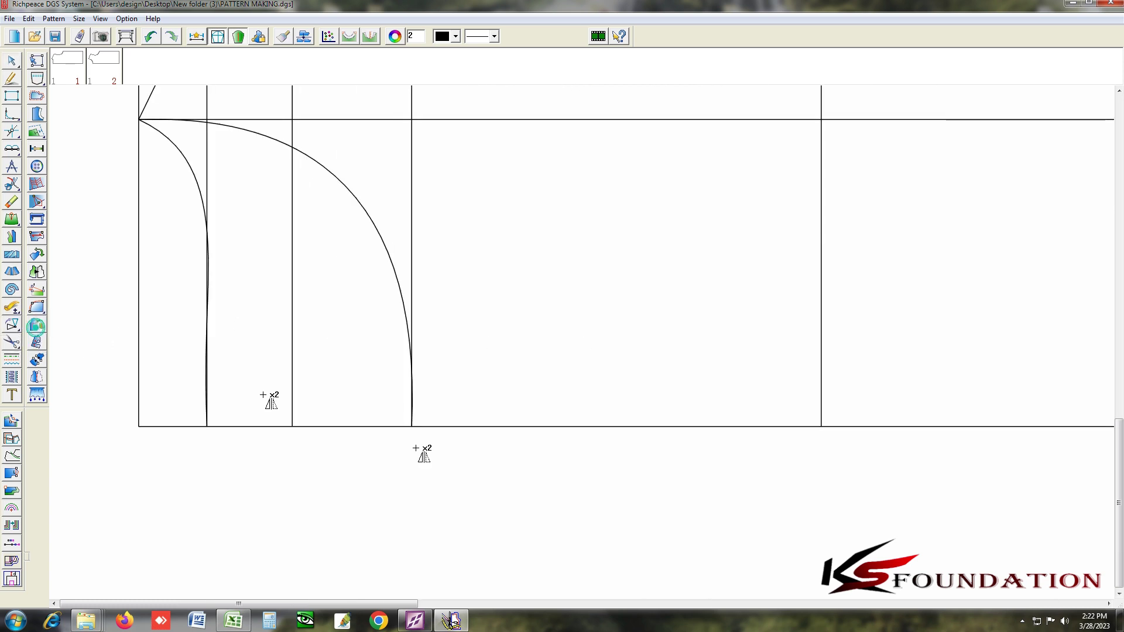
{"action": "left_click", "coordinate": [496, 427]}
{"action": "left_click", "coordinate": [549, 404]}
{"action": "left_click", "coordinate": [584, 431]}
{"action": "left_click", "coordinate": [386, 259]}
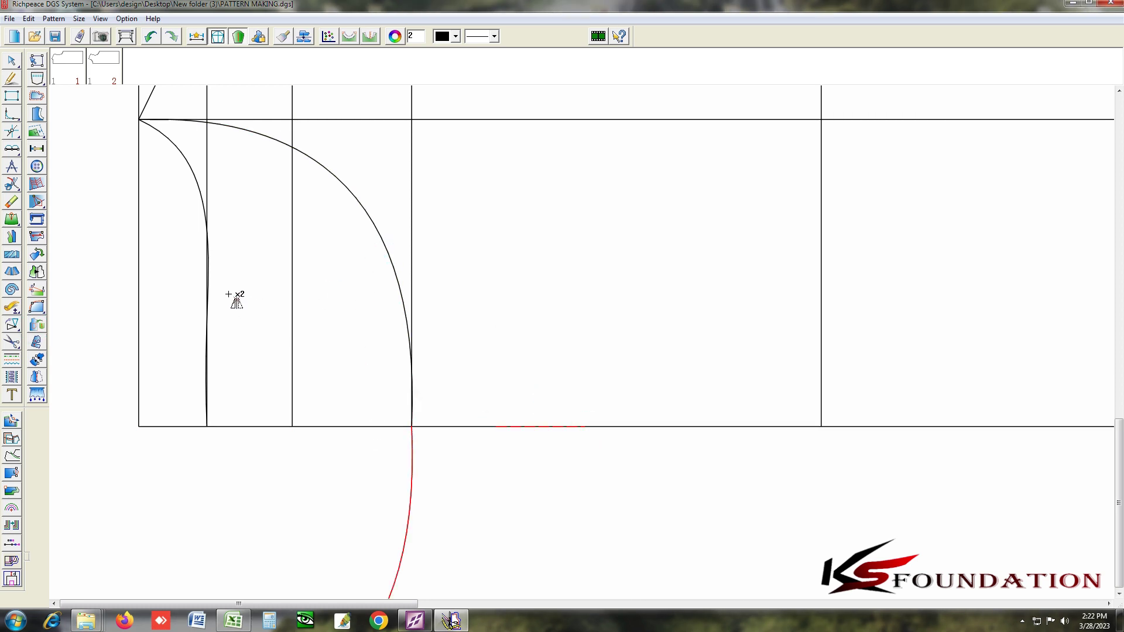
{"action": "left_click", "coordinate": [199, 198]}
{"action": "scroll", "coordinate": [602, 369], "scroll_direction": "down", "scroll_amount": 1}
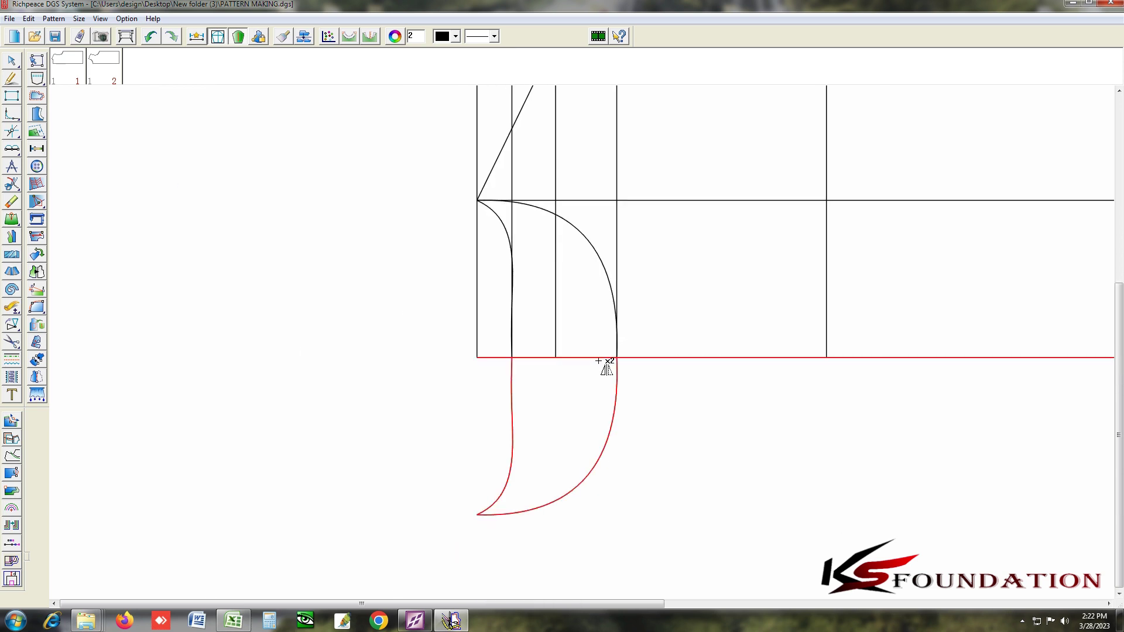
{"action": "right_click", "coordinate": [650, 391]}
Fine-tune the shape of the neckline curve by adjusting its curve point.
{"action": "scroll", "coordinate": [632, 354], "scroll_direction": "up", "scroll_amount": 1}
{"action": "right_click", "coordinate": [520, 381]}
{"action": "left_click", "coordinate": [531, 387]}
{"action": "left_click", "coordinate": [498, 127]}
{"action": "scroll", "coordinate": [507, 142], "scroll_direction": "down", "scroll_amount": 1}
{"action": "scroll", "coordinate": [582, 342], "scroll_direction": "up", "scroll_amount": 1}
{"action": "left_click", "coordinate": [538, 293]}
{"action": "left_click", "coordinate": [544, 303]}
{"action": "left_click", "coordinate": [545, 390]}
{"action": "scroll", "coordinate": [616, 448], "scroll_direction": "down", "scroll_amount": 3}
{"action": "scroll", "coordinate": [595, 302], "scroll_direction": "up", "scroll_amount": 2}
Draw a vertical line from the middle of the shallower armhole curve straight down to the frame's lower edge.
{"action": "right_click", "coordinate": [372, 419]}
{"action": "left_click", "coordinate": [426, 429]}
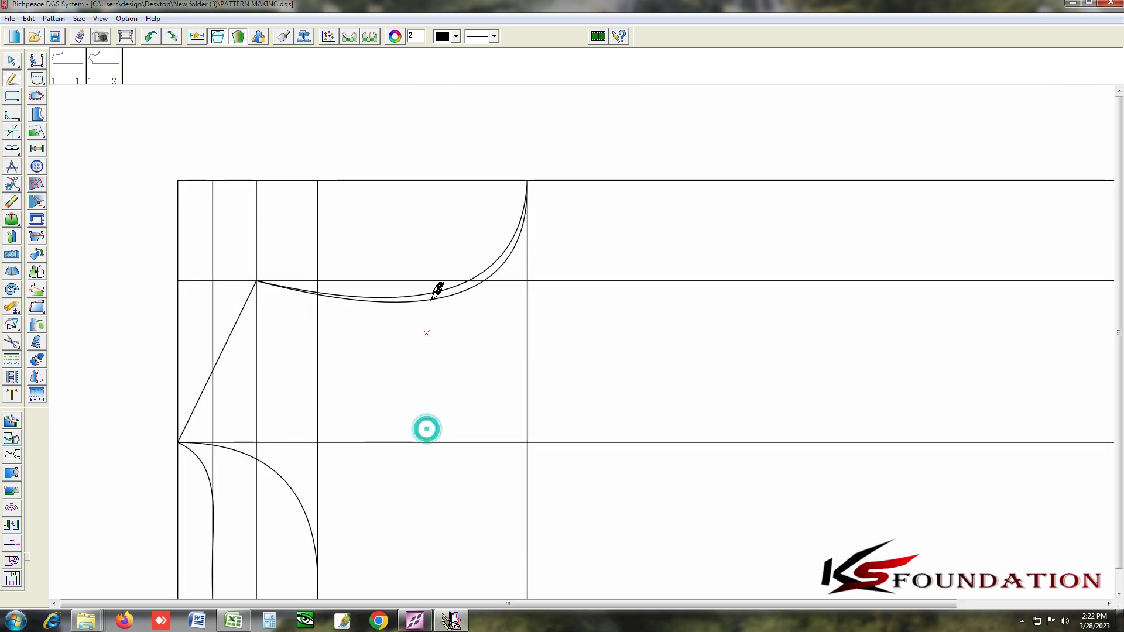
{"action": "left_click", "coordinate": [392, 297]}
{"action": "scroll", "coordinate": [390, 404], "scroll_direction": "down", "scroll_amount": 2}
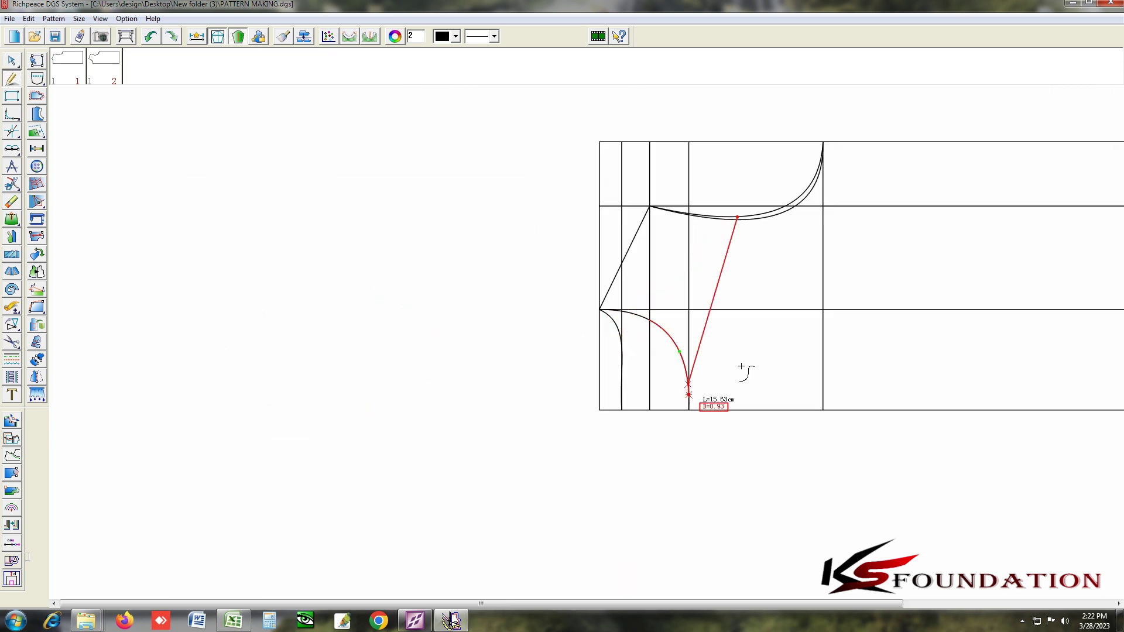
{"action": "scroll", "coordinate": [588, 348], "scroll_direction": "up", "scroll_amount": 2}
{"action": "scroll", "coordinate": [586, 350], "scroll_direction": "down", "scroll_amount": 2}
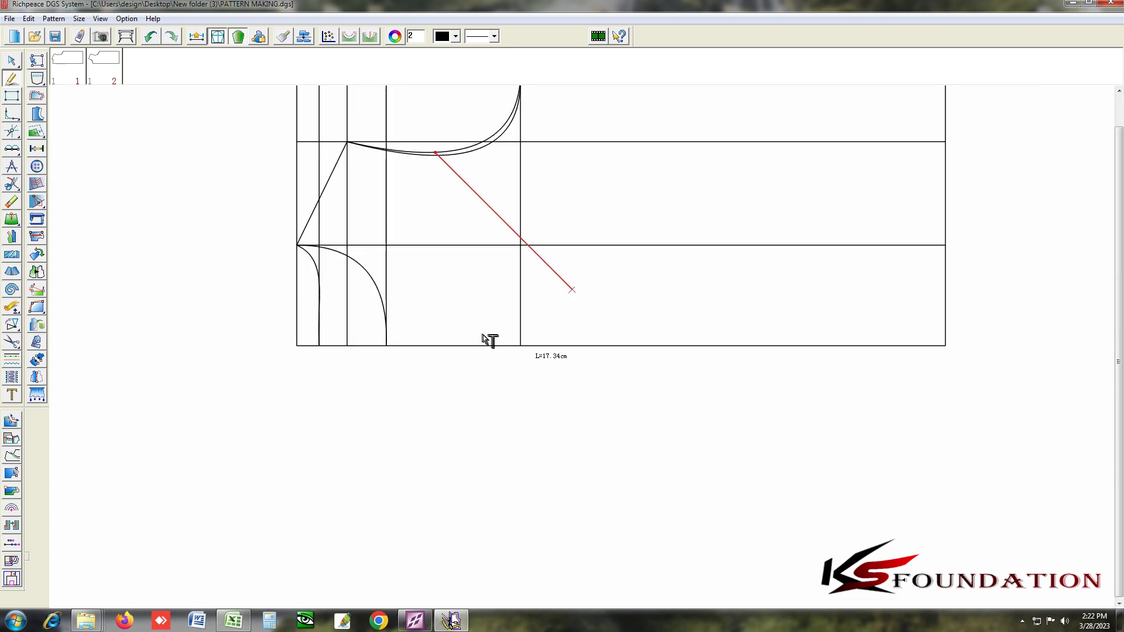
{"action": "scroll", "coordinate": [577, 355], "scroll_direction": "down", "scroll_amount": 2}
{"action": "left_click", "coordinate": [579, 355]}
{"action": "scroll", "coordinate": [589, 334], "scroll_direction": "up", "scroll_amount": 2}
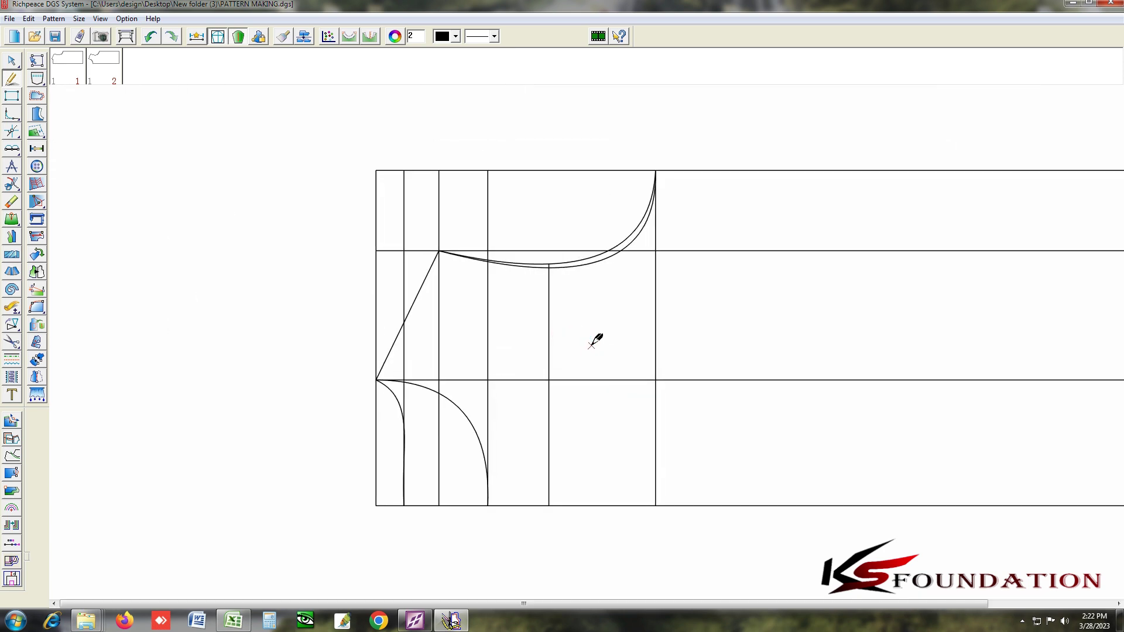
{"action": "scroll", "coordinate": [585, 334], "scroll_direction": "up", "scroll_amount": 2}
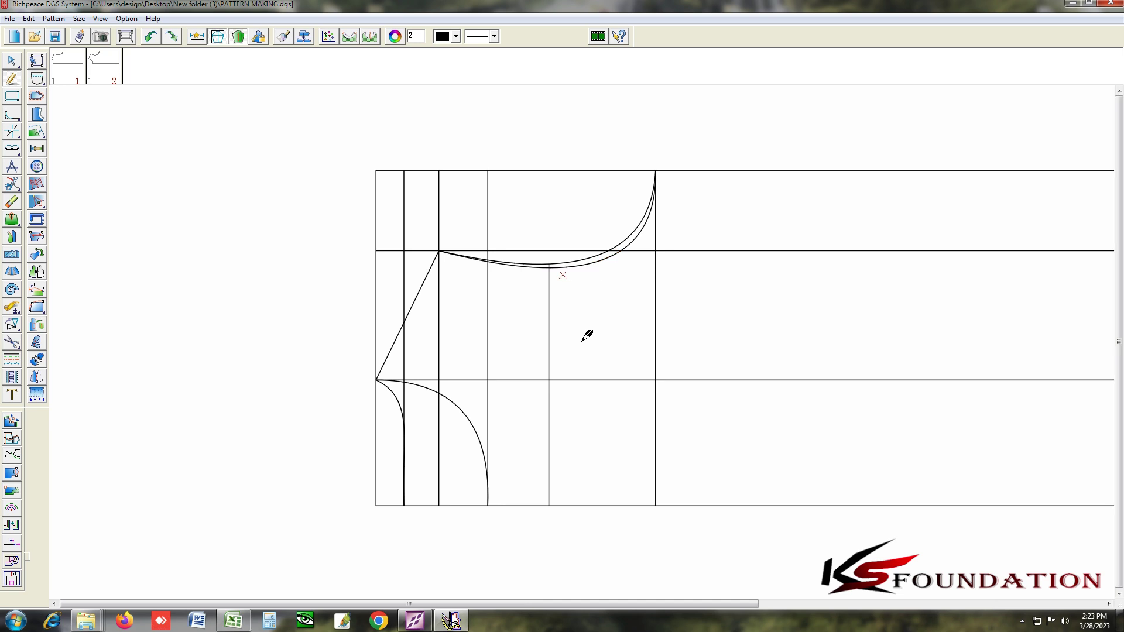
Draw a vertical line about 17 cm long from the middle of the deeper armhole curve to the frame's lower edge.
{"action": "scroll", "coordinate": [620, 471], "scroll_direction": "down", "scroll_amount": 4}
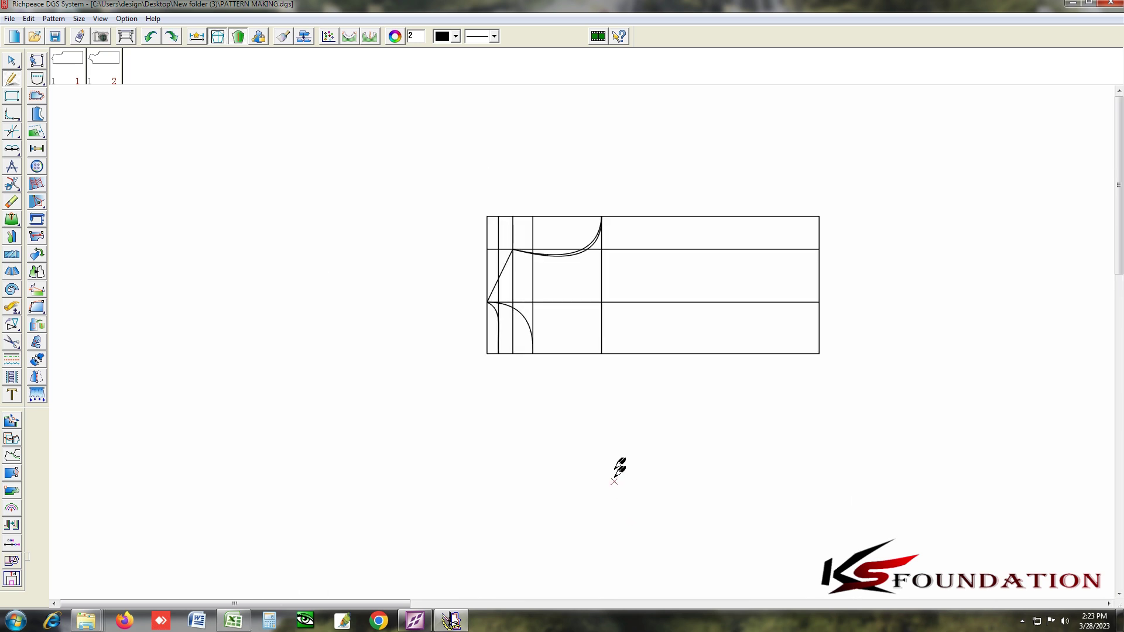
{"action": "scroll", "coordinate": [592, 345], "scroll_direction": "up", "scroll_amount": 2}
{"action": "scroll", "coordinate": [587, 347], "scroll_direction": "up", "scroll_amount": 1}
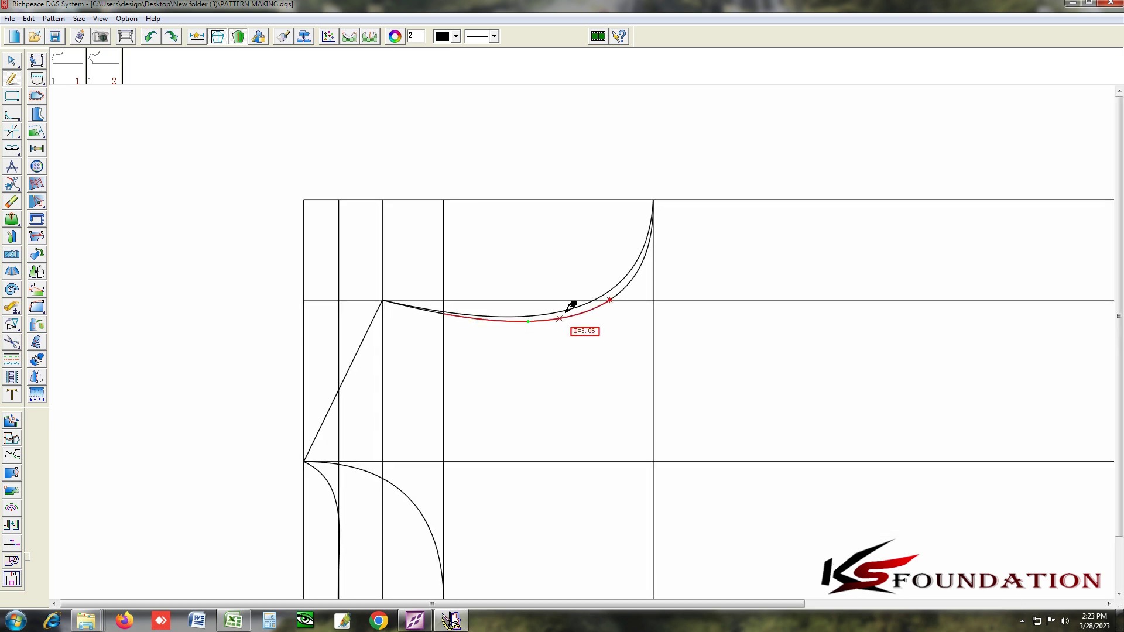
{"action": "left_click", "coordinate": [528, 322]}
{"action": "scroll", "coordinate": [586, 344], "scroll_direction": "down", "scroll_amount": 4}
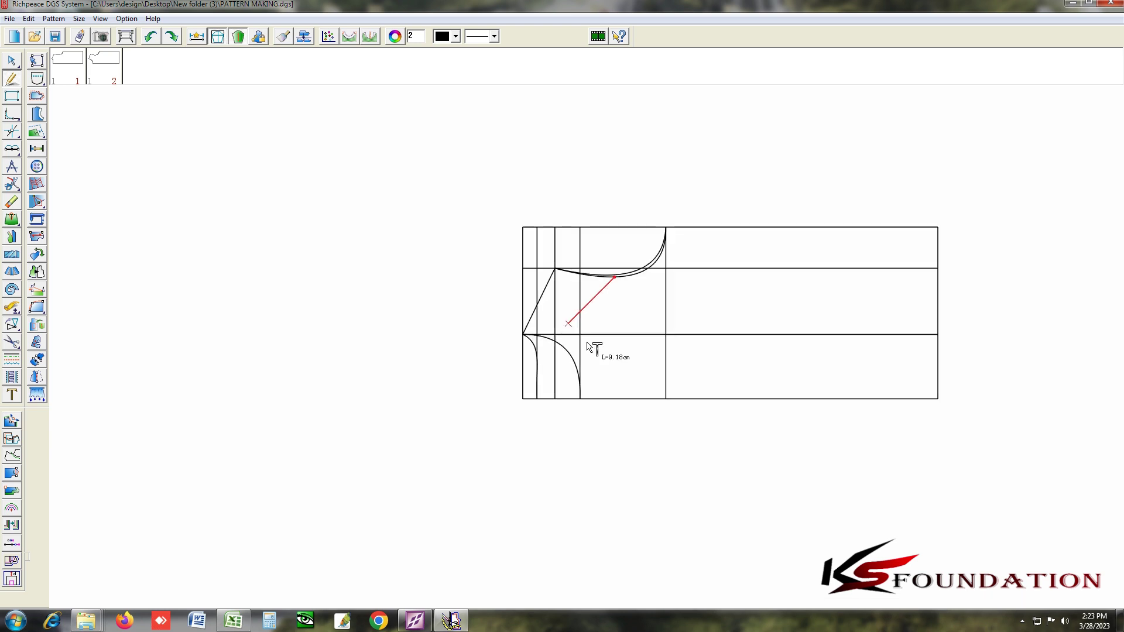
{"action": "left_click", "coordinate": [608, 399]}
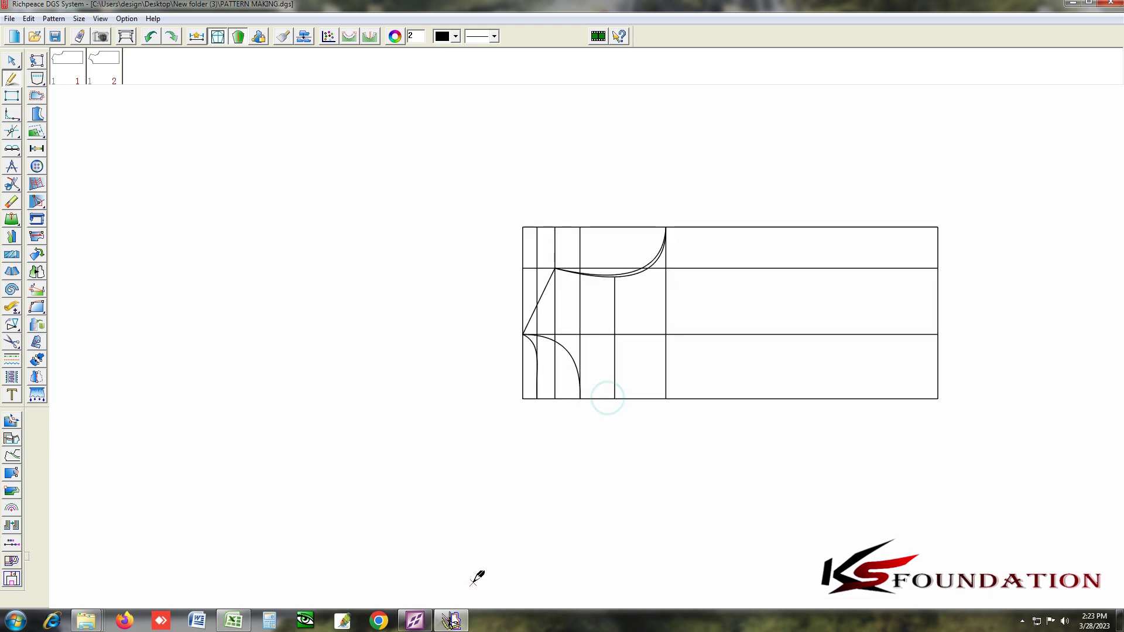
Check the size 150 front and back widths at 1/2 armhole in the Excel measurement chart, then return to the pattern.
{"action": "left_click", "coordinate": [244, 624]}
{"action": "scroll", "coordinate": [479, 489], "scroll_direction": "up", "scroll_amount": 2}
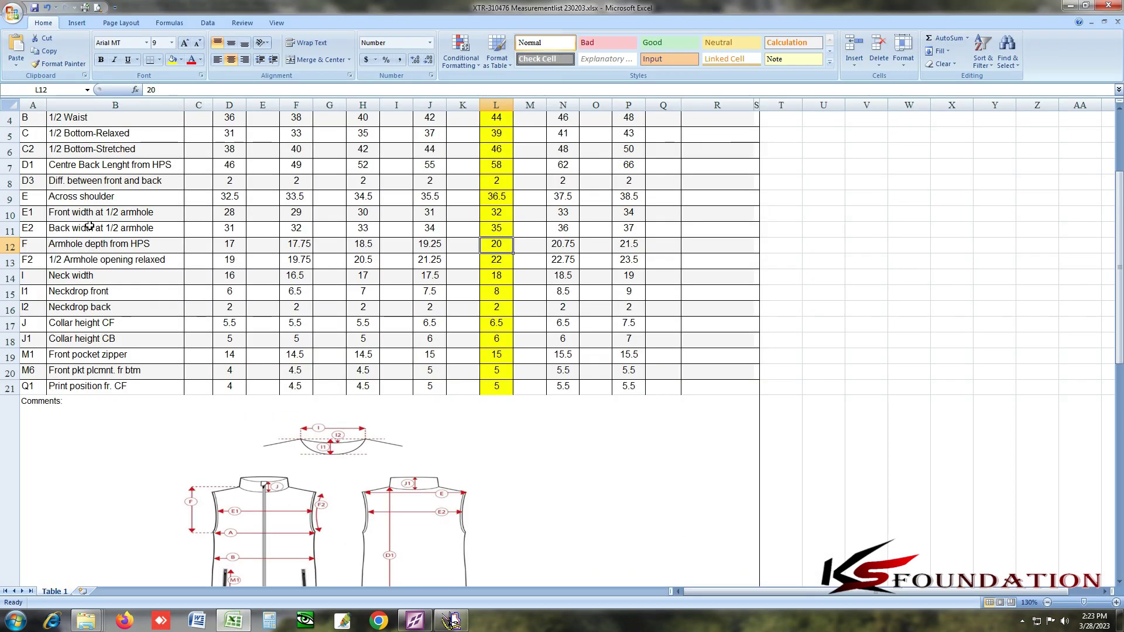
{"action": "left_click", "coordinate": [137, 214]}
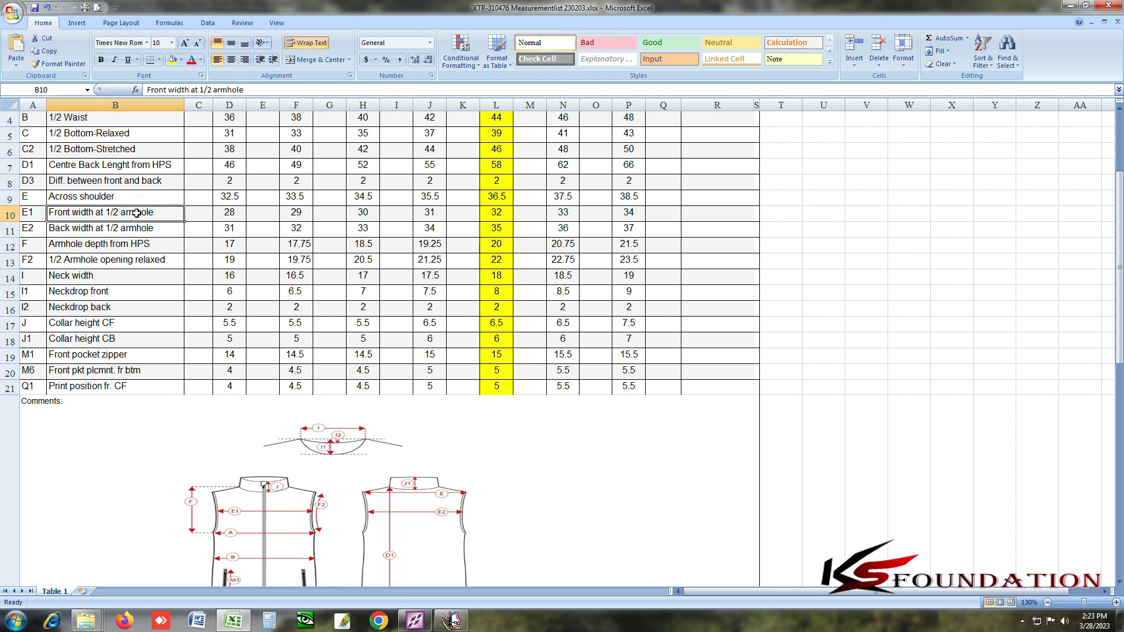
{"action": "left_click", "coordinate": [498, 229]}
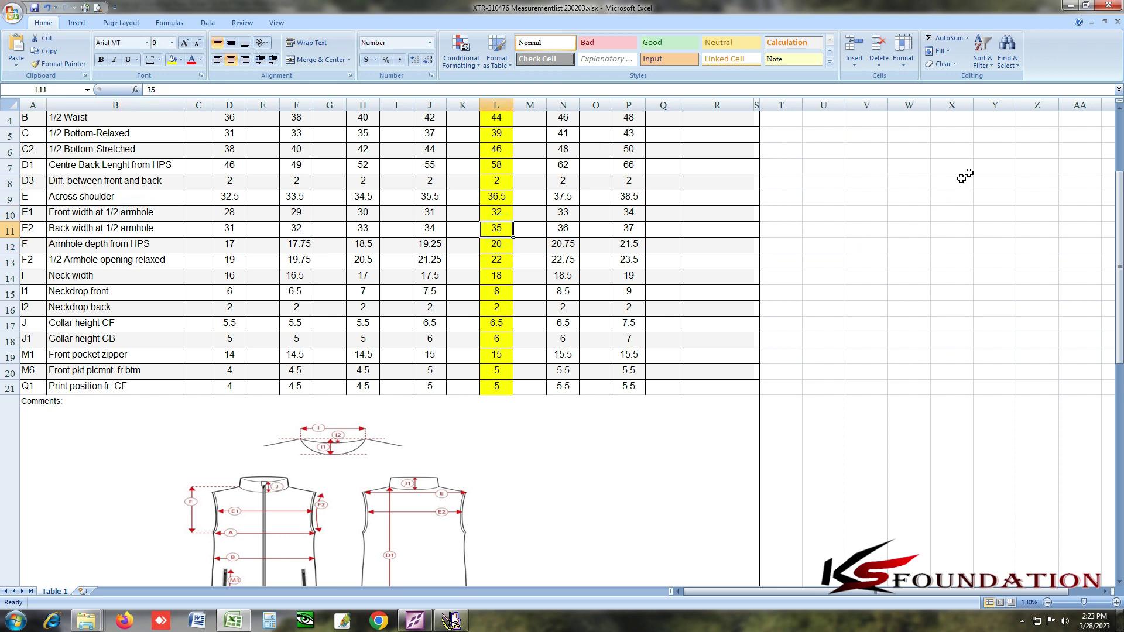
{"action": "left_click", "coordinate": [1075, 7]}
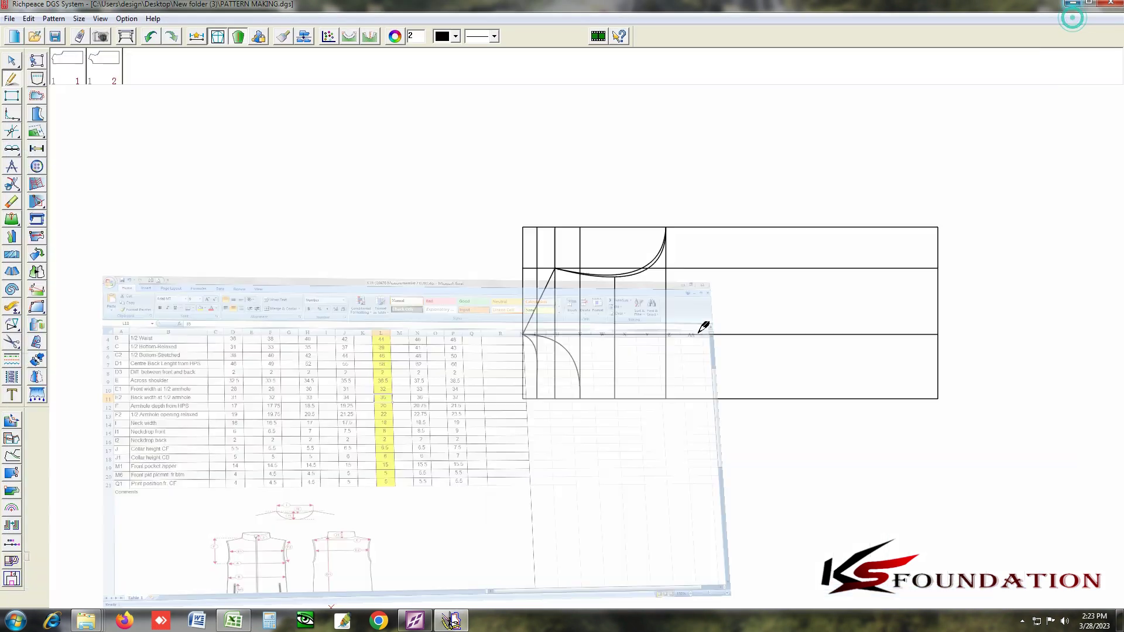
Check the distance from the middle of the shallower armhole curve towards the frame's lower edge with a temporary vertical line.
{"action": "scroll", "coordinate": [632, 331], "scroll_direction": "up", "scroll_amount": 3}
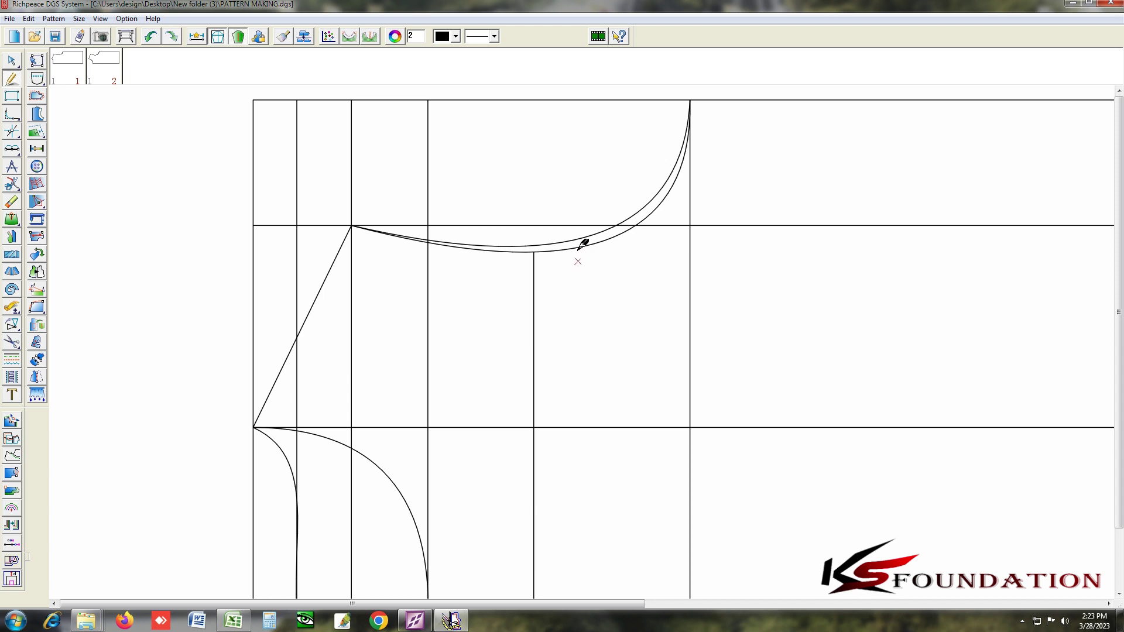
{"action": "left_click", "coordinate": [520, 246]}
{"action": "scroll", "coordinate": [593, 441], "scroll_direction": "down", "scroll_amount": 2}
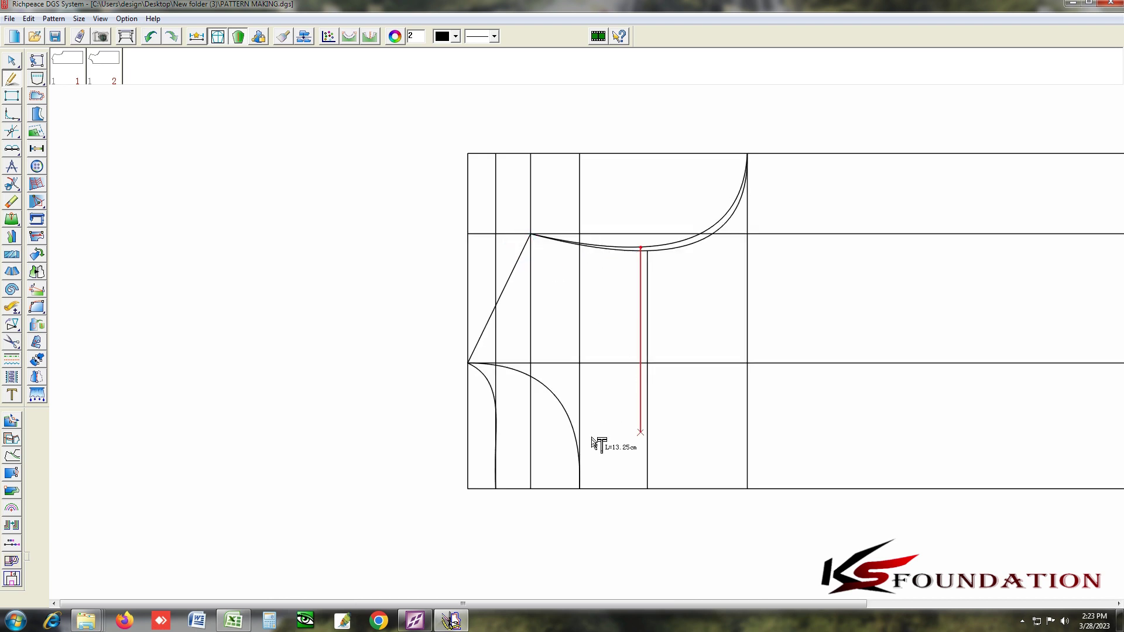
{"action": "key", "text": "Escape"}
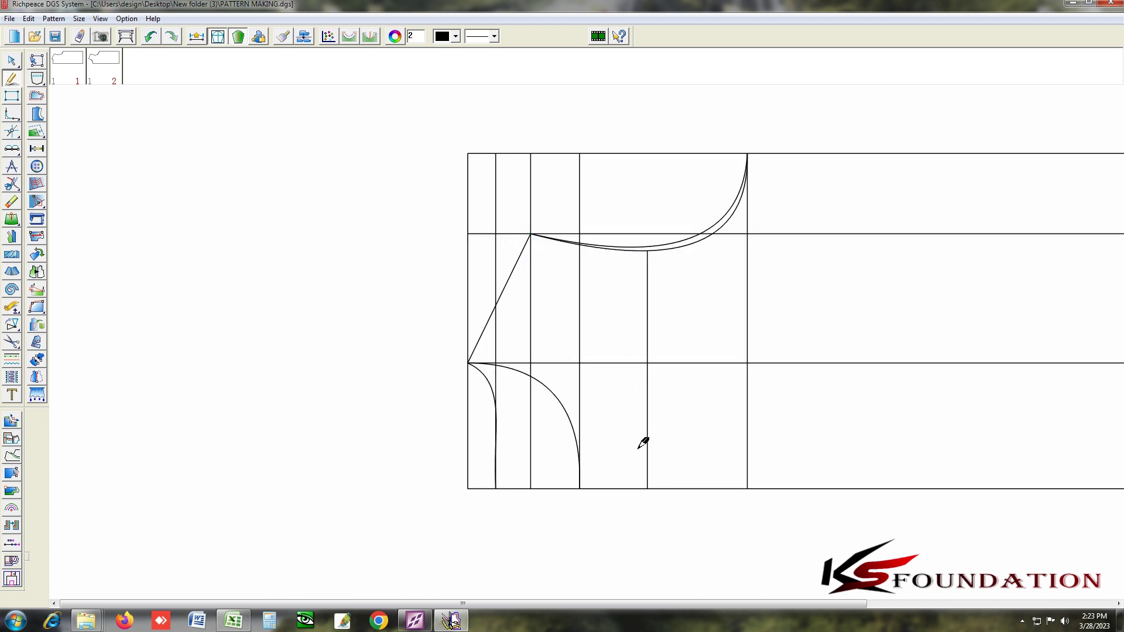
Erase the vertical line running from the middle of the deeper armhole curve to the frame's lower edge.
{"action": "scroll", "coordinate": [668, 275], "scroll_direction": "up", "scroll_amount": 3}
{"action": "right_click", "coordinate": [118, 246]}
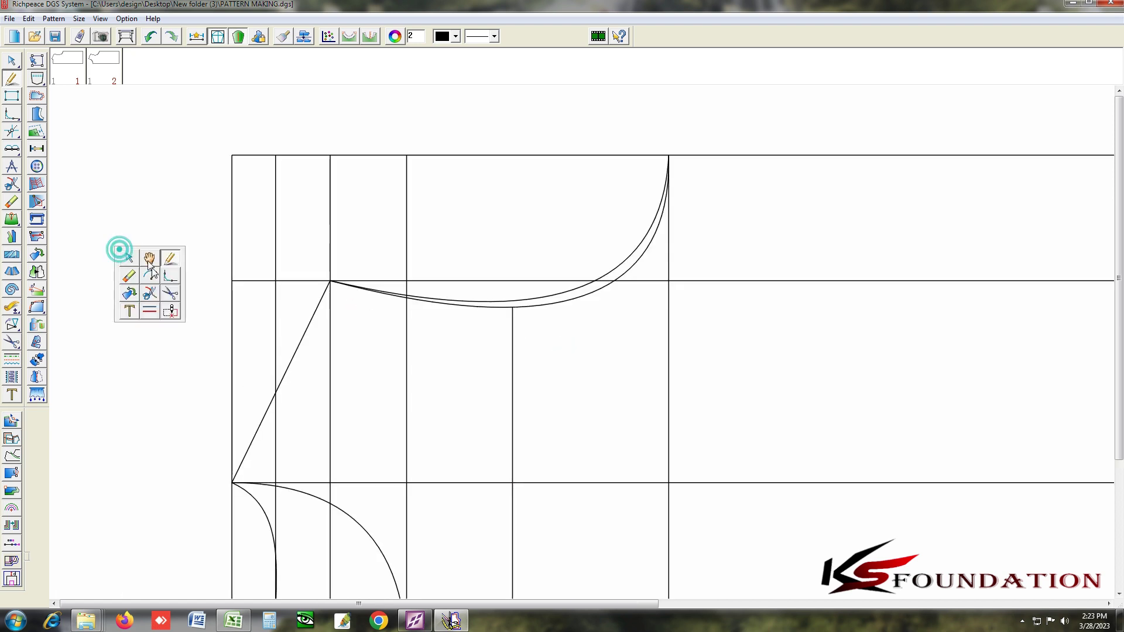
{"action": "left_click", "coordinate": [128, 261]}
{"action": "right_click", "coordinate": [556, 338]}
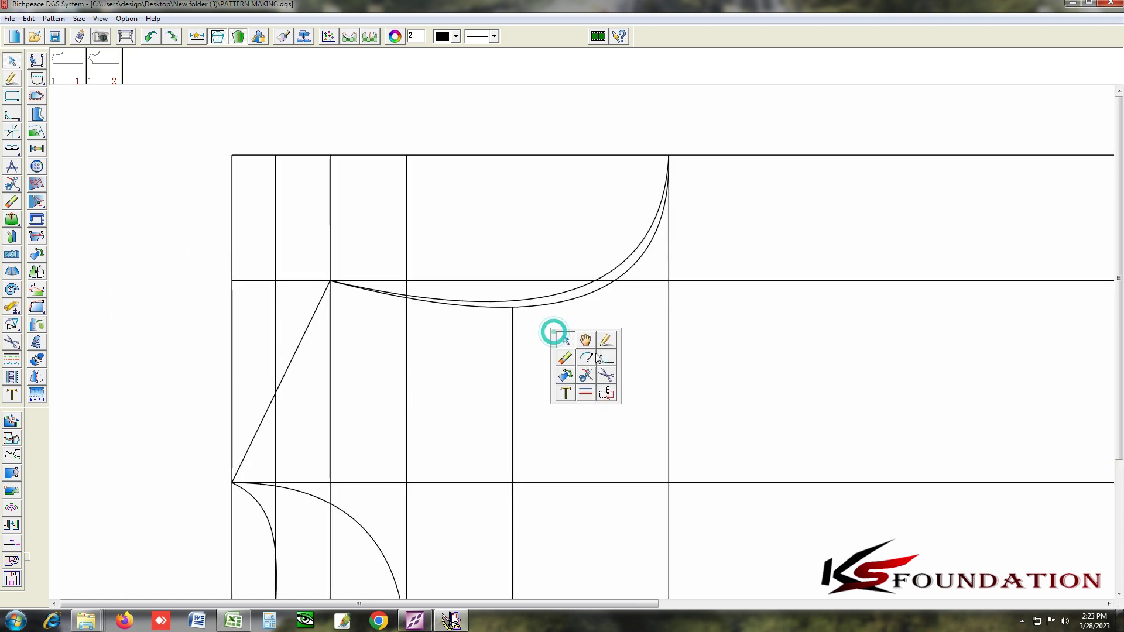
{"action": "left_click", "coordinate": [575, 362]}
{"action": "left_click", "coordinate": [512, 363]}
Reshape the shallower armhole curve so that it bows out beyond the other one, about 20.66 cm long.
{"action": "right_click", "coordinate": [507, 356]}
{"action": "left_click", "coordinate": [522, 359]}
{"action": "left_click", "coordinate": [664, 190]}
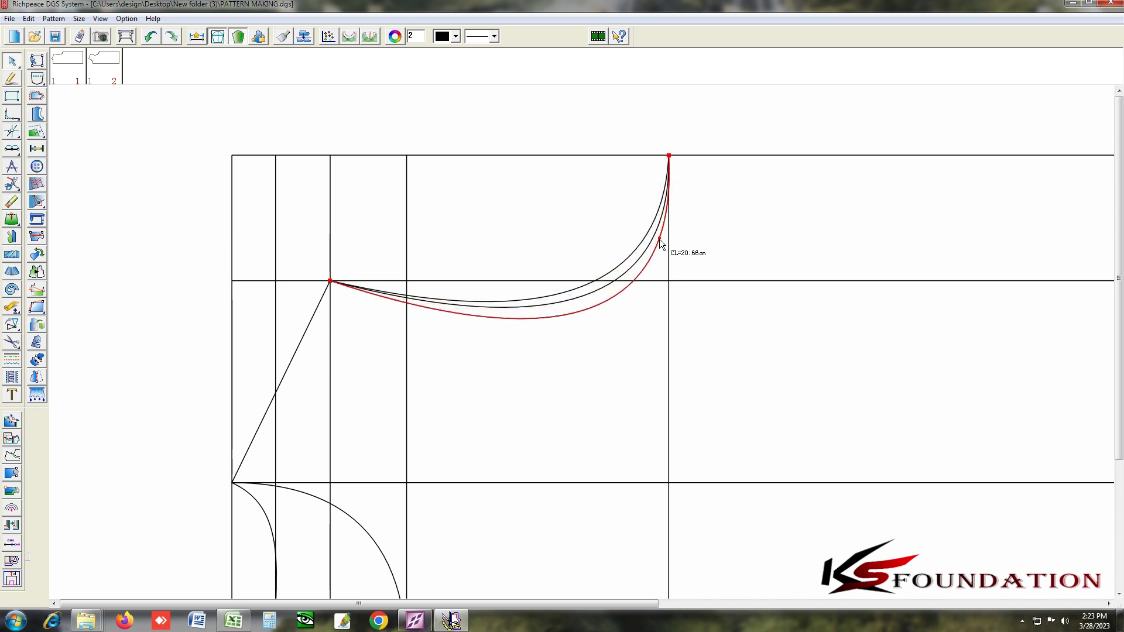
{"action": "right_click", "coordinate": [659, 238]}
{"action": "left_click", "coordinate": [561, 397]}
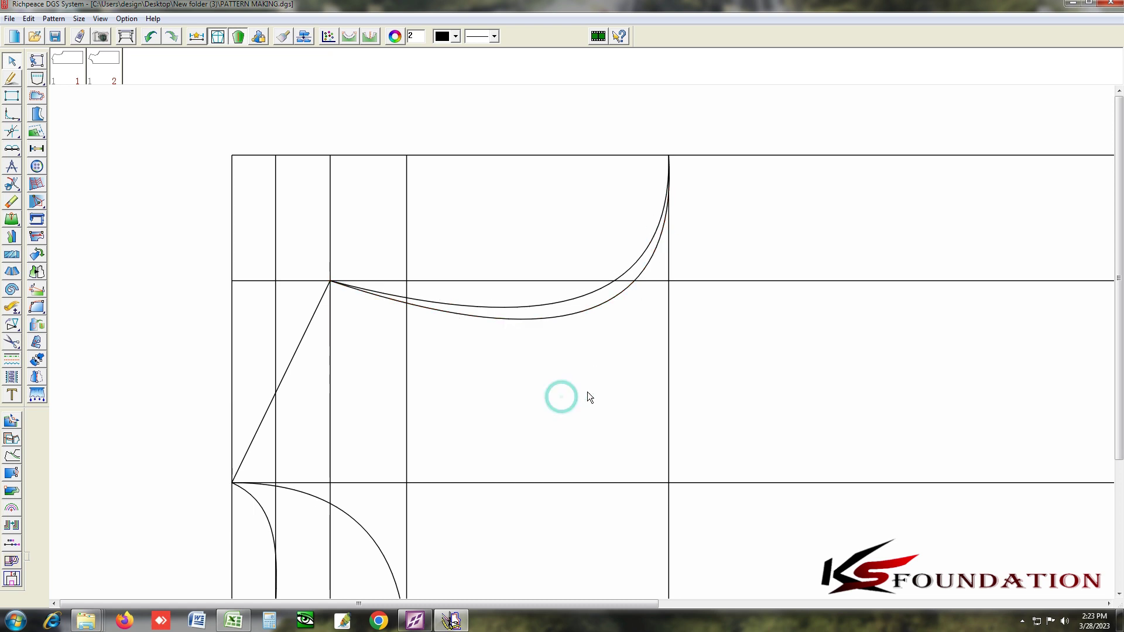
Check the half width from the middle of the reshaped armhole curve to the frame's lower edge with a temporary line.
{"action": "scroll", "coordinate": [588, 352], "scroll_direction": "up", "scroll_amount": 2}
{"action": "scroll", "coordinate": [585, 349], "scroll_direction": "down", "scroll_amount": 2}
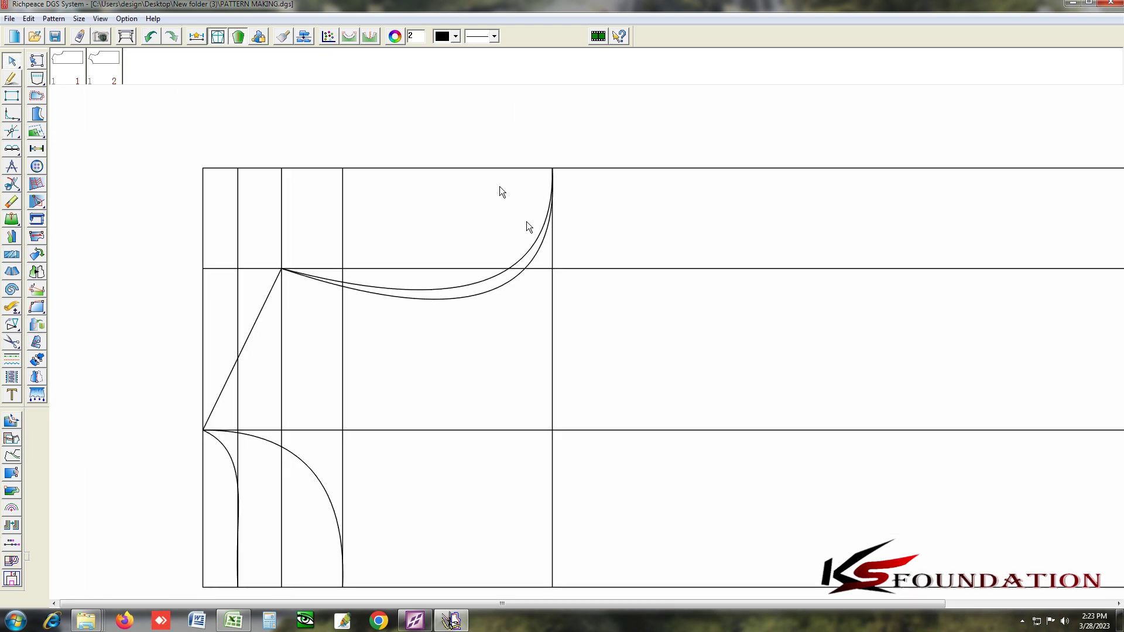
{"action": "right_click", "coordinate": [463, 131]}
{"action": "left_click", "coordinate": [509, 131]}
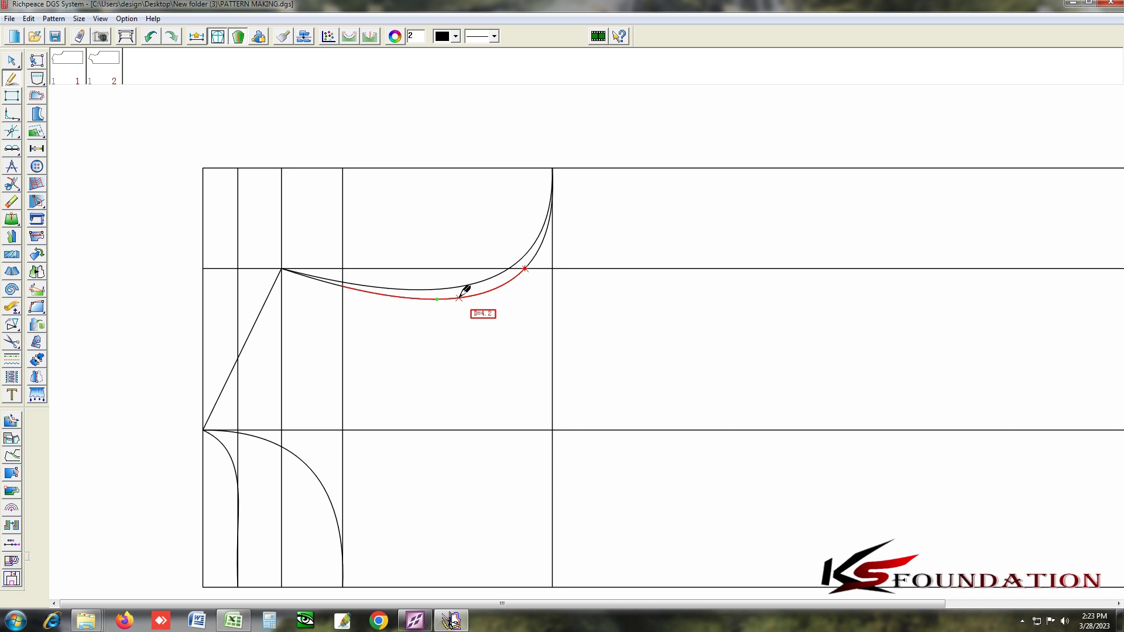
{"action": "left_click", "coordinate": [441, 298]}
{"action": "scroll", "coordinate": [595, 357], "scroll_direction": "down", "scroll_amount": 2}
{"action": "left_click", "coordinate": [610, 467]}
{"action": "right_click", "coordinate": [609, 467]}
Deepen the outer armhole curve slightly further, to about 20.93 cm long.
{"action": "right_click", "coordinate": [307, 306]}
{"action": "left_click", "coordinate": [320, 318]}
{"action": "scroll", "coordinate": [717, 306], "scroll_direction": "up", "scroll_amount": 3}
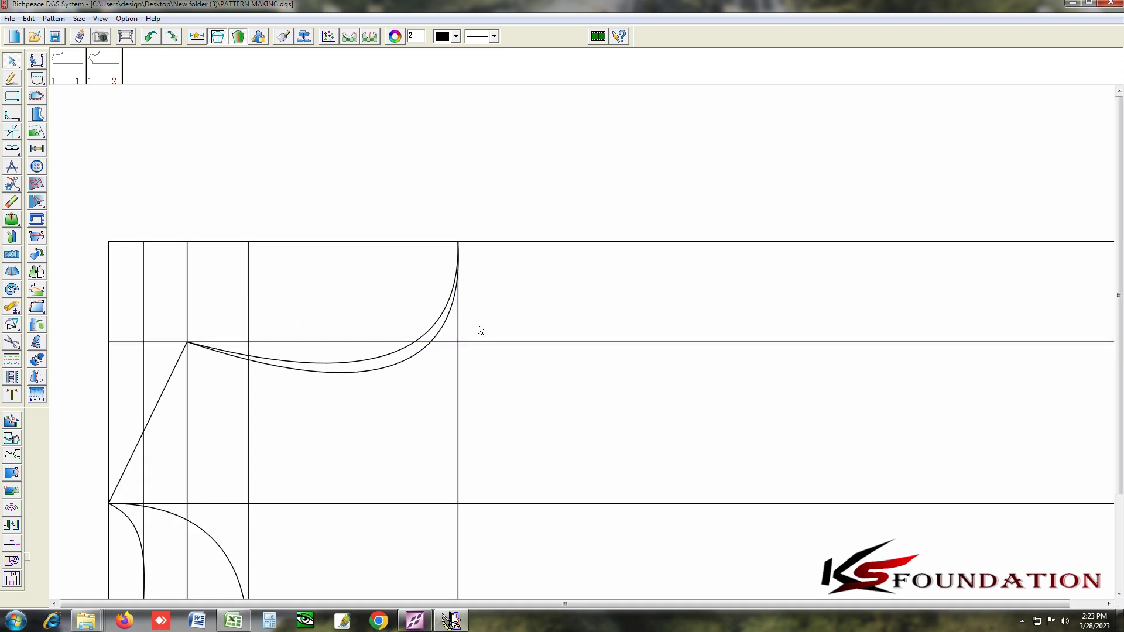
{"action": "left_click", "coordinate": [450, 307]}
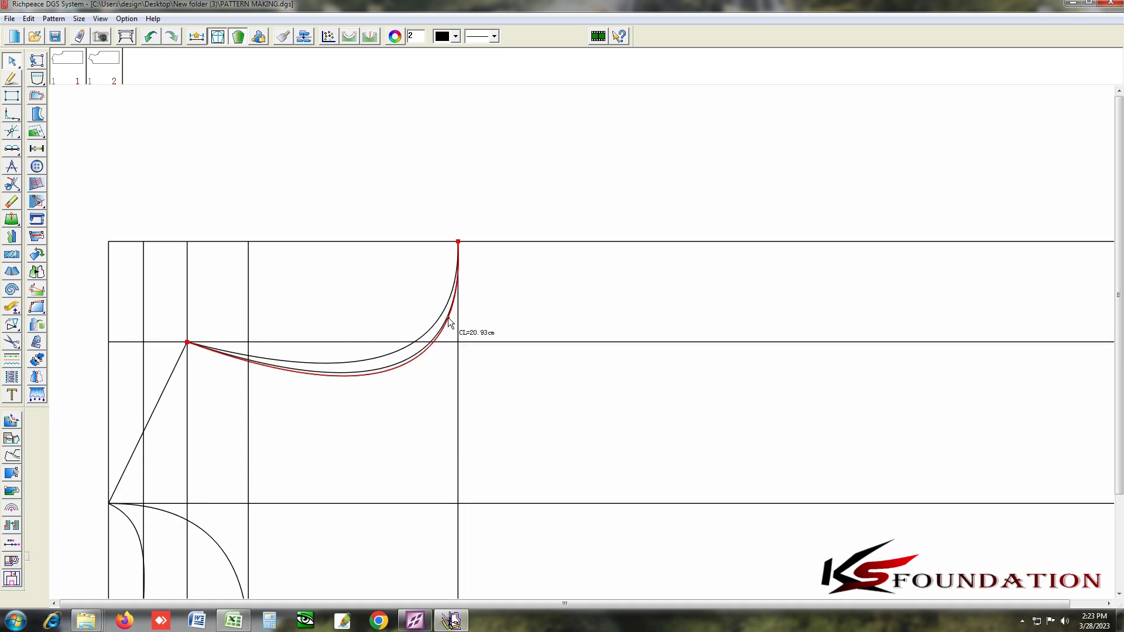
{"action": "left_click", "coordinate": [385, 307]}
Measure the vertical distance from the middle of the deepened armhole curve to the frame's lower edge without keeping a line.
{"action": "scroll", "coordinate": [533, 363], "scroll_direction": "down", "scroll_amount": 2}
{"action": "scroll", "coordinate": [597, 371], "scroll_direction": "up", "scroll_amount": 2}
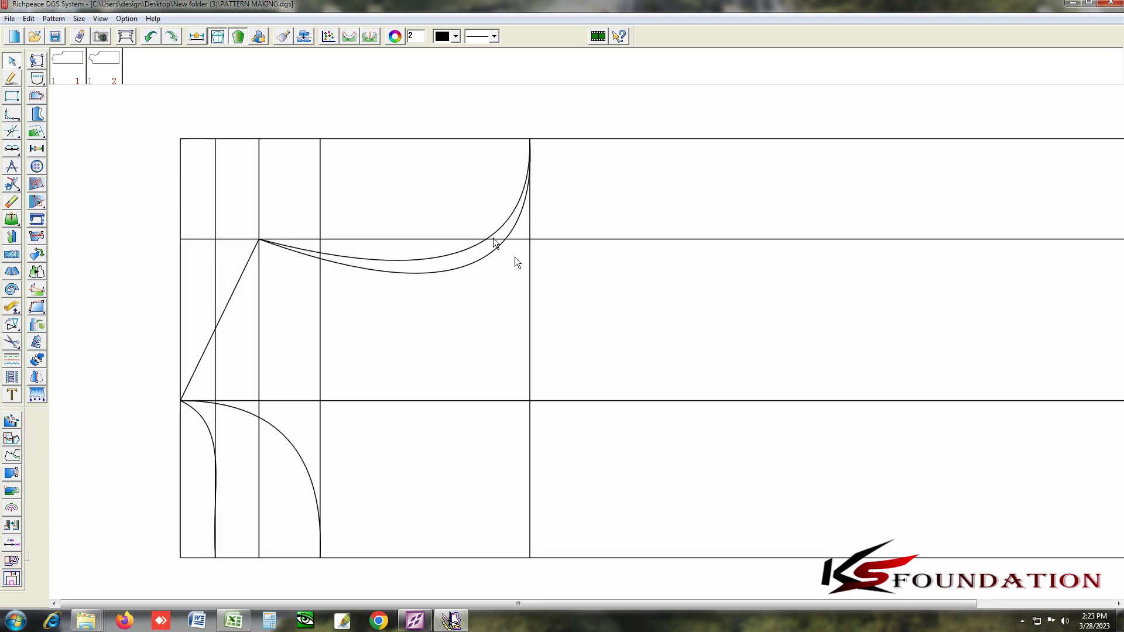
{"action": "right_click", "coordinate": [415, 106]}
{"action": "left_click", "coordinate": [459, 113]}
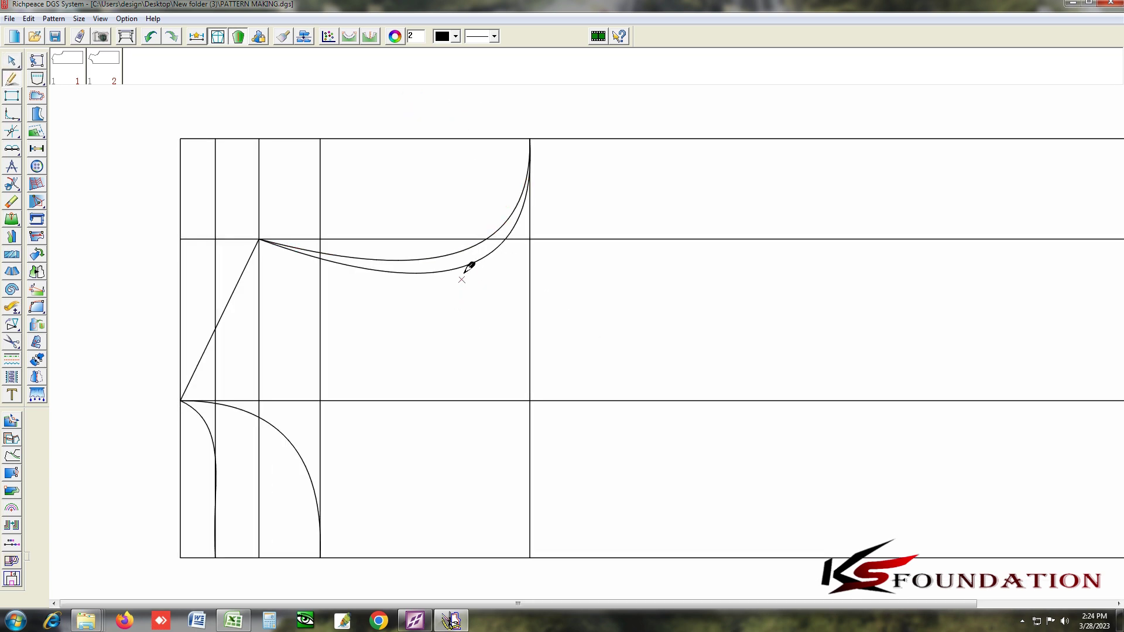
{"action": "left_click", "coordinate": [417, 273]}
{"action": "scroll", "coordinate": [622, 389], "scroll_direction": "down", "scroll_amount": 1}
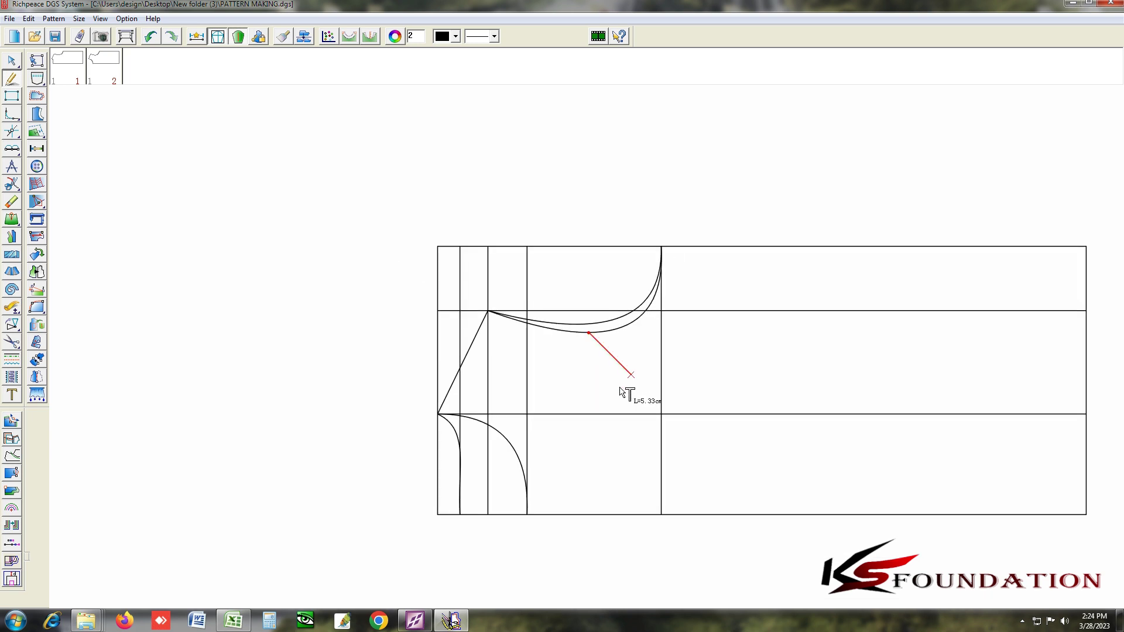
{"action": "scroll", "coordinate": [589, 357], "scroll_direction": "up", "scroll_amount": 1}
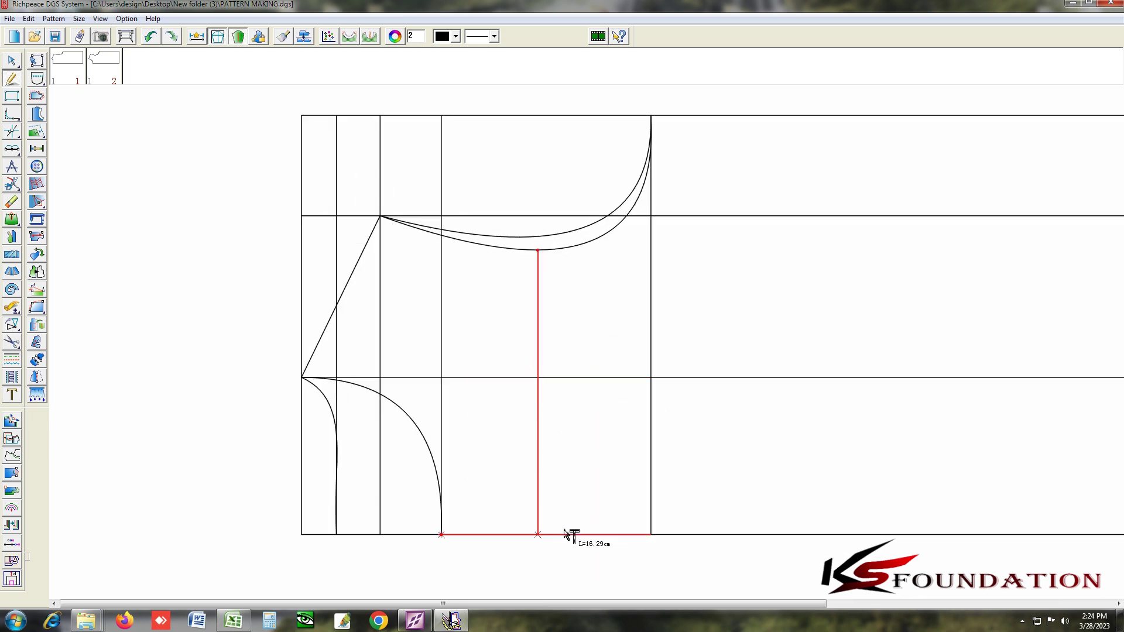
{"action": "key", "text": "Escape"}
Preview both armhole curves mirrored across the frame's upper edge to check how smoothly they join at the underarm.
{"action": "scroll", "coordinate": [741, 377], "scroll_direction": "down", "scroll_amount": 3}
{"action": "scroll", "coordinate": [534, 324], "scroll_direction": "up", "scroll_amount": 2}
{"action": "scroll", "coordinate": [533, 323], "scroll_direction": "down", "scroll_amount": 2}
{"action": "scroll", "coordinate": [556, 332], "scroll_direction": "up", "scroll_amount": 2}
{"action": "scroll", "coordinate": [592, 328], "scroll_direction": "up", "scroll_amount": 1}
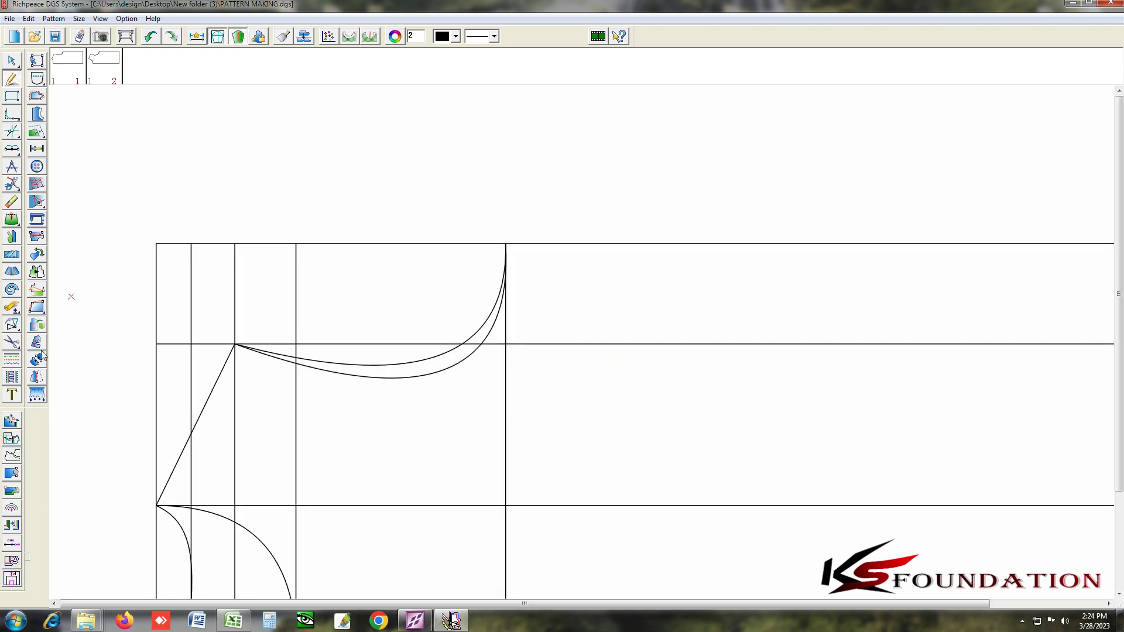
{"action": "left_click", "coordinate": [24, 332]}
{"action": "left_click", "coordinate": [29, 328]}
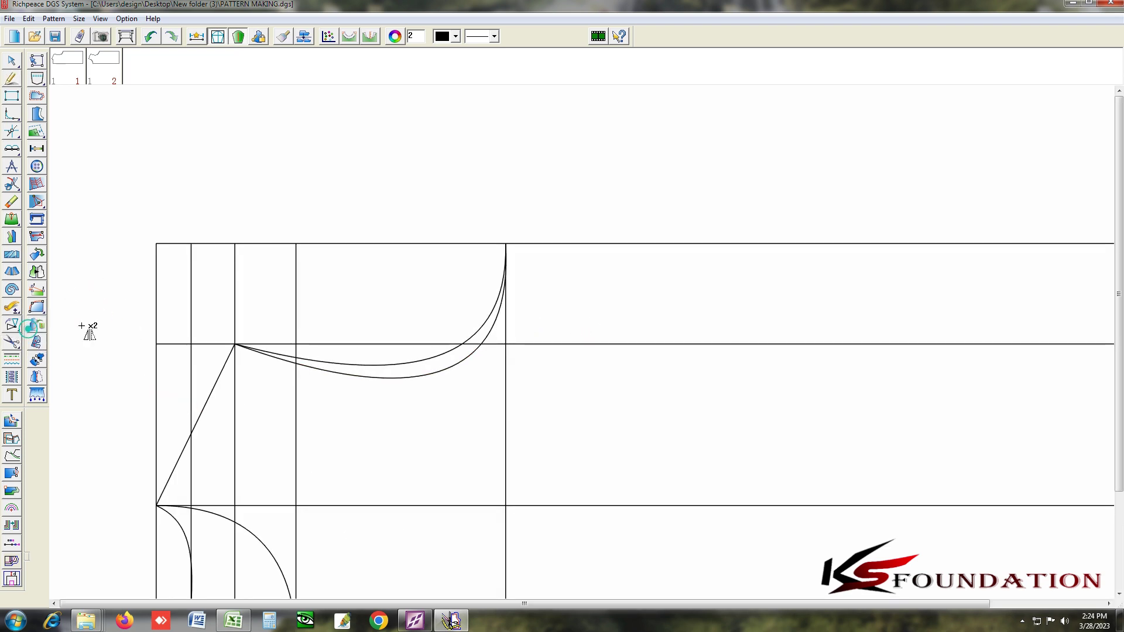
{"action": "left_click", "coordinate": [579, 244]}
{"action": "left_click", "coordinate": [620, 339]}
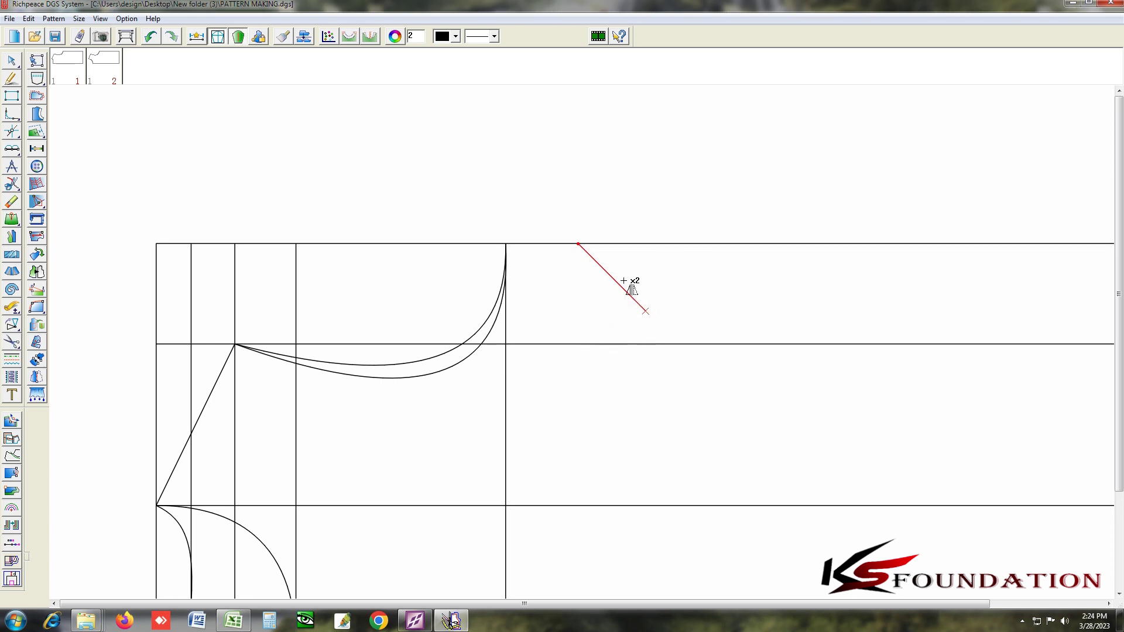
{"action": "left_click", "coordinate": [538, 246]}
{"action": "left_click", "coordinate": [460, 351]}
{"action": "left_click", "coordinate": [461, 367]}
{"action": "scroll", "coordinate": [582, 343], "scroll_direction": "up", "scroll_amount": 2}
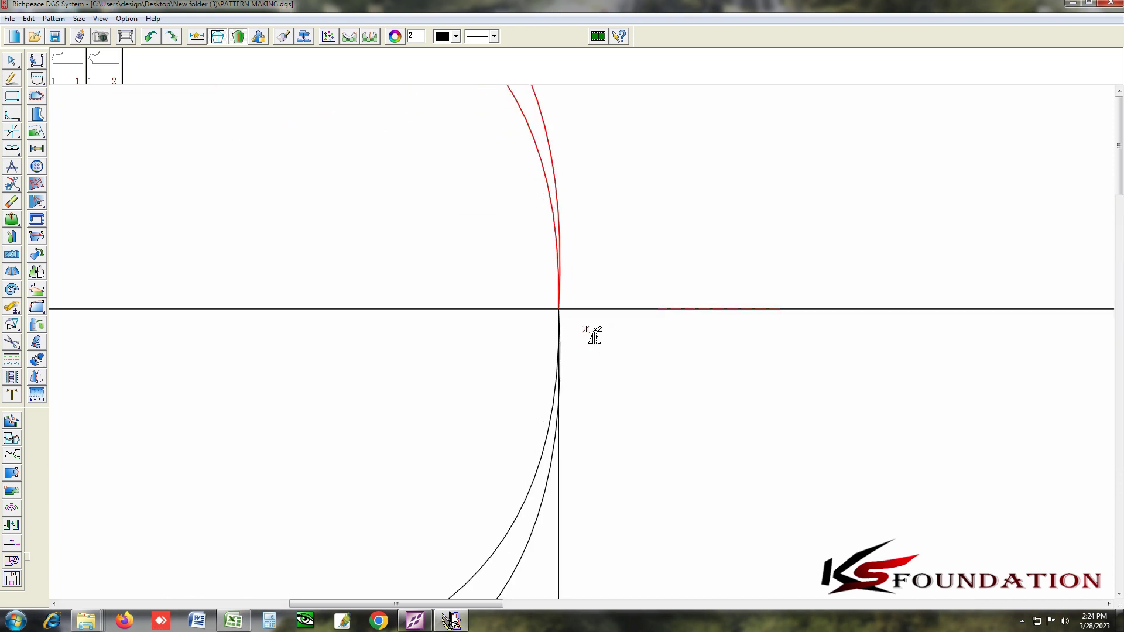
{"action": "scroll", "coordinate": [586, 329], "scroll_direction": "down", "scroll_amount": 3}
{"action": "key", "text": "Escape"}
{"action": "scroll", "coordinate": [601, 354], "scroll_direction": "down", "scroll_amount": 4}
{"action": "scroll", "coordinate": [684, 467], "scroll_direction": "down", "scroll_amount": 1}
{"action": "scroll", "coordinate": [596, 351], "scroll_direction": "up", "scroll_amount": 1}
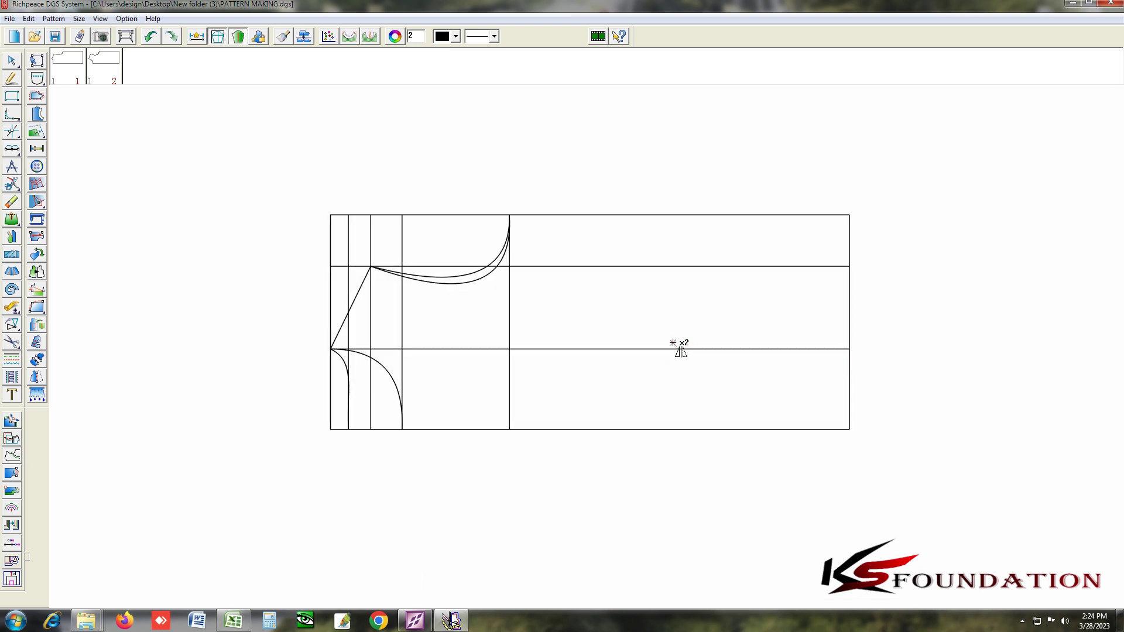
Review the size 150 difference between front and back and the vest sketches in the Excel chart, then return to the pattern.
{"action": "left_click", "coordinate": [231, 622]}
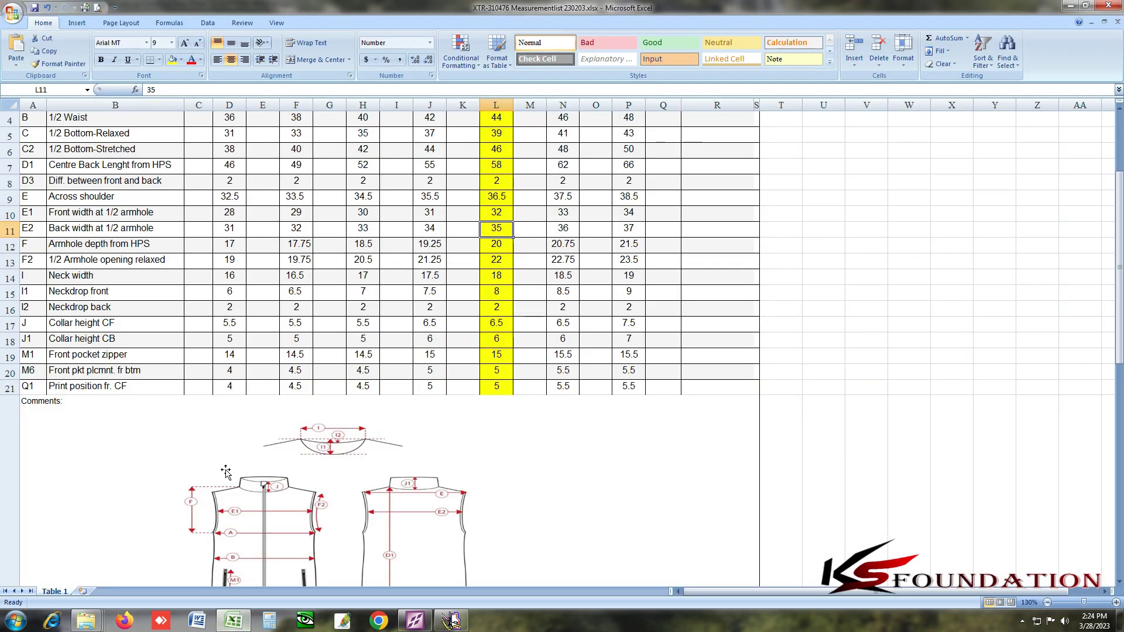
{"action": "scroll", "coordinate": [226, 472], "scroll_direction": "down", "scroll_amount": 2}
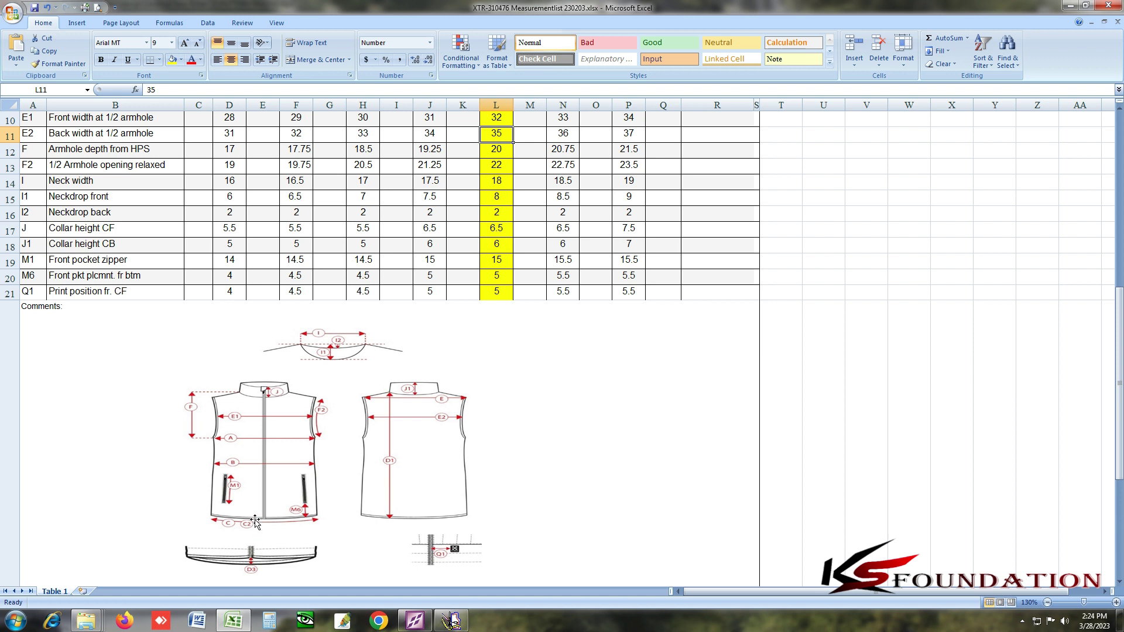
{"action": "scroll", "coordinate": [258, 577], "scroll_direction": "up", "scroll_amount": 3}
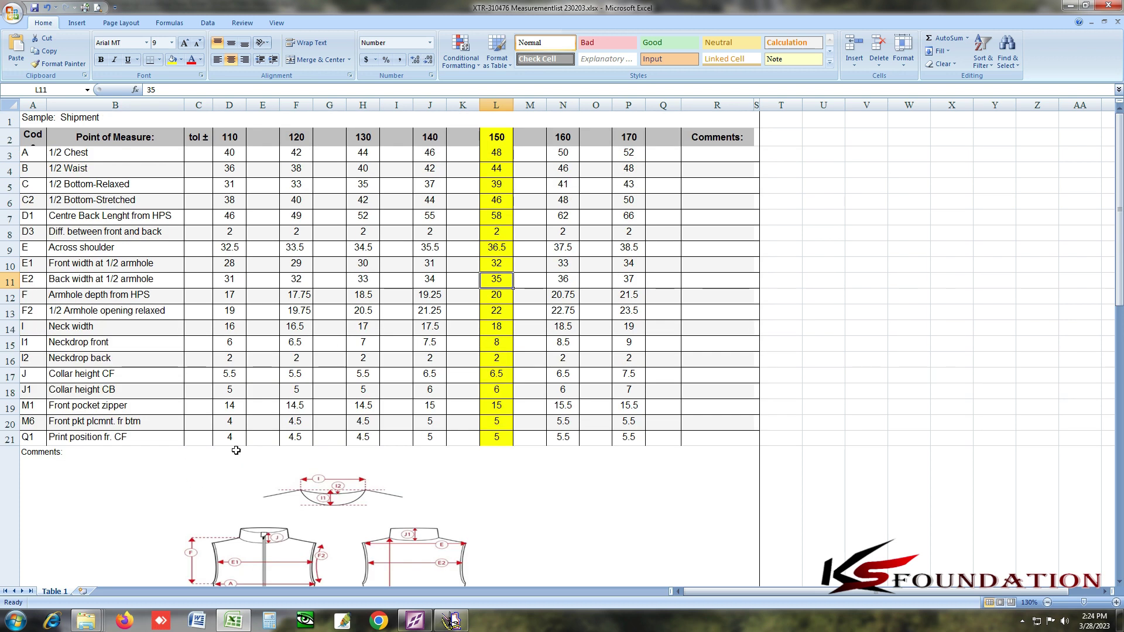
{"action": "left_click", "coordinate": [506, 233]}
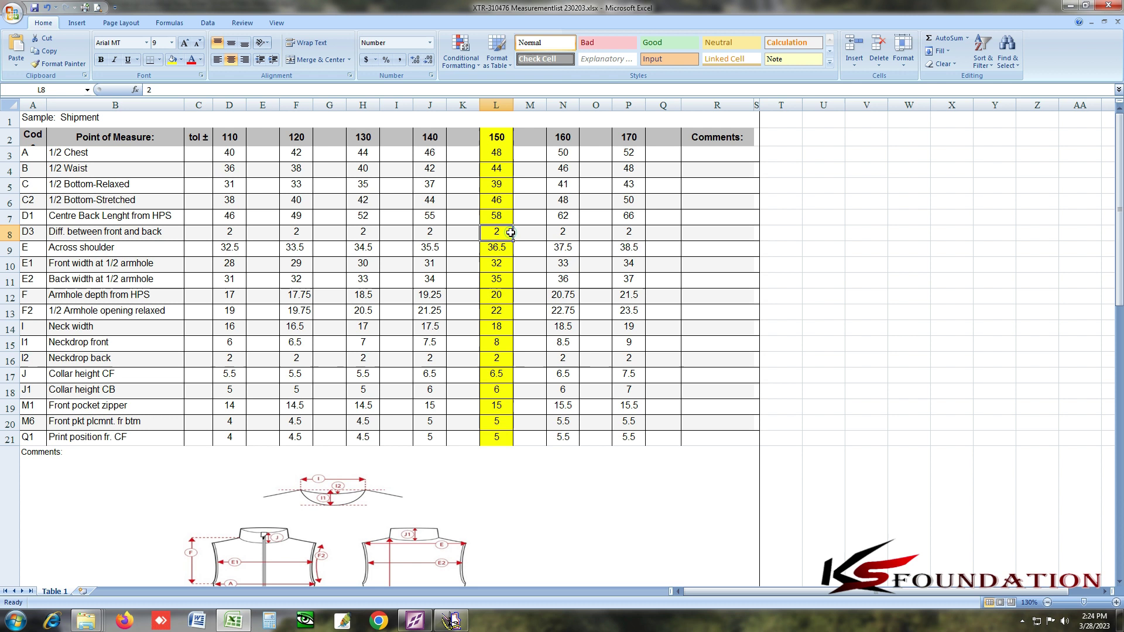
{"action": "scroll", "coordinate": [493, 266], "scroll_direction": "down", "scroll_amount": 4}
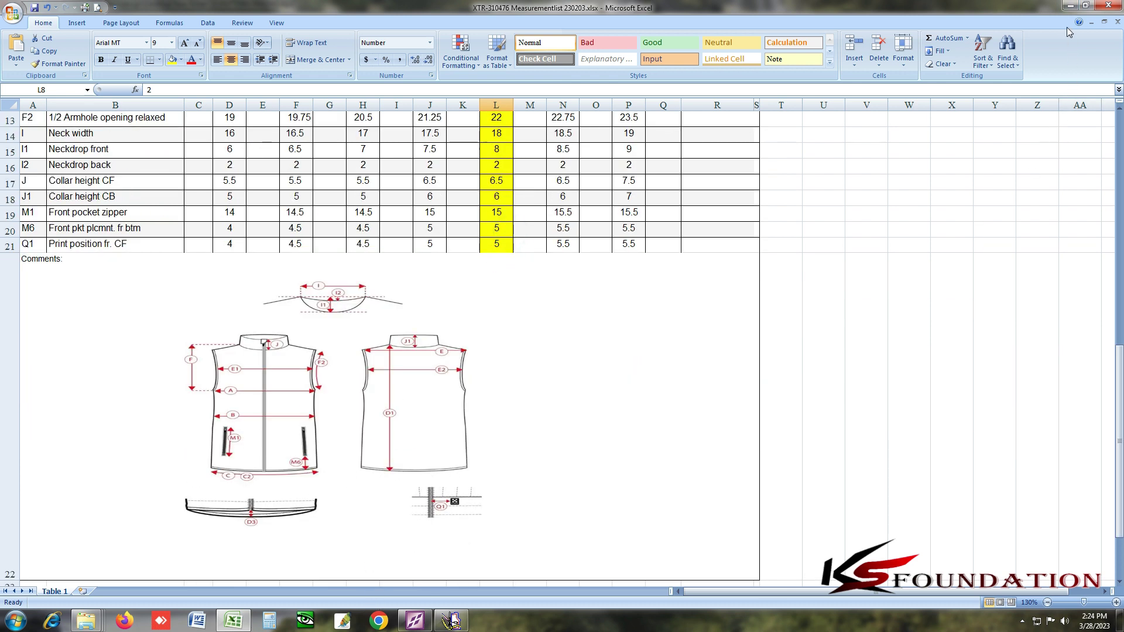
{"action": "scroll", "coordinate": [595, 257], "scroll_direction": "up", "scroll_amount": 3}
{"action": "scroll", "coordinate": [595, 256], "scroll_direction": "down", "scroll_amount": 3}
{"action": "scroll", "coordinate": [389, 469], "scroll_direction": "up", "scroll_amount": 3}
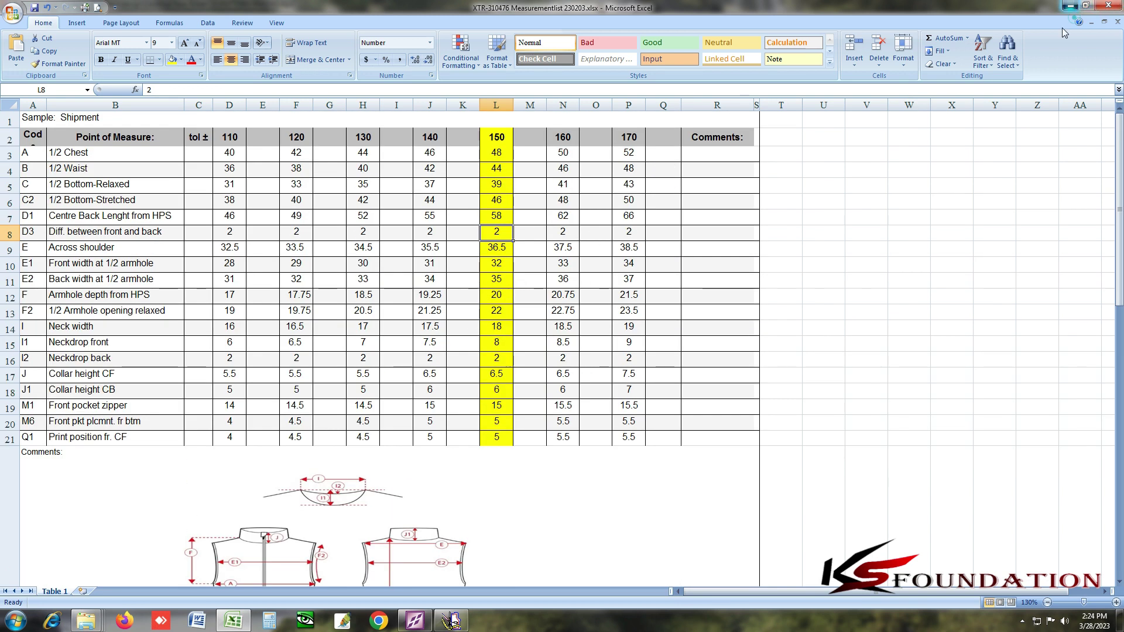
{"action": "left_click", "coordinate": [1070, 5]}
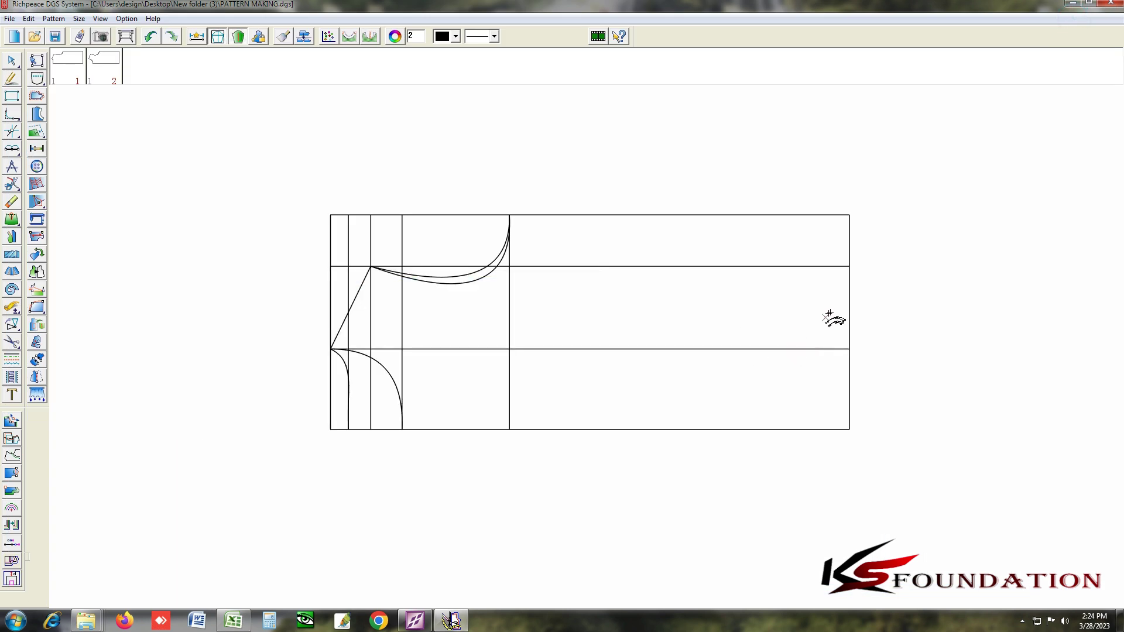
Add a parallel line 2 cm inside the frame's hem edge, at the end opposite the neckline.
{"action": "left_click_drag", "start_coordinate": [852, 309], "coordinate": [840, 310]}
{"action": "type", "text": "2"}
{"action": "key", "text": "Return"}
{"action": "key", "text": "KP_Add"}
{"action": "right_click", "coordinate": [701, 332]}
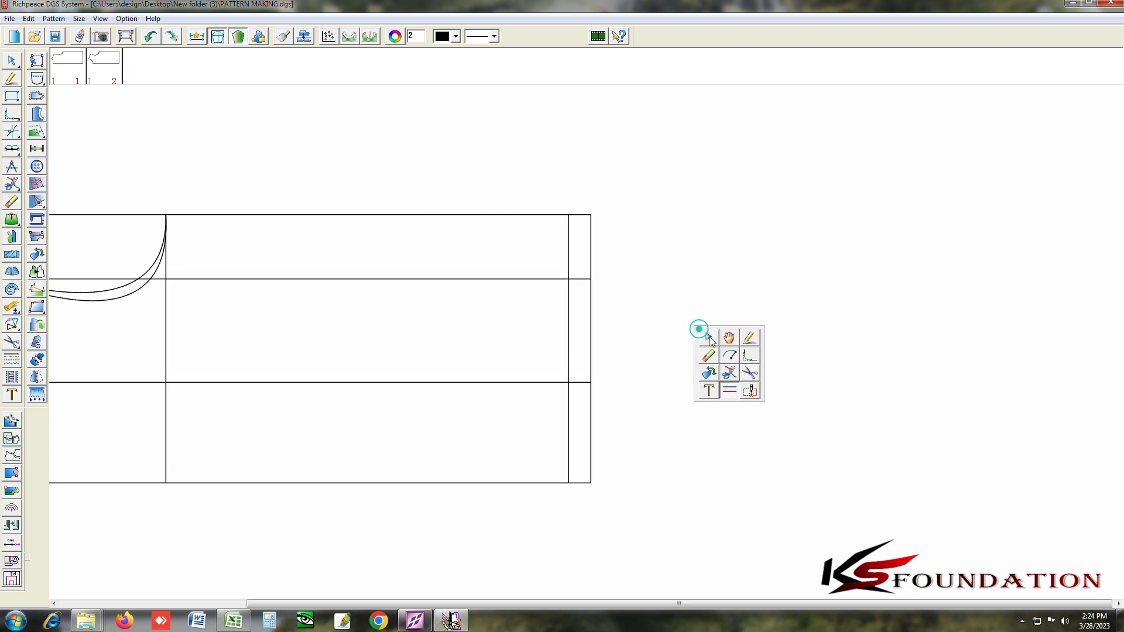
Draw a straight slanted hem line from the inner hem line's upper end to the frame's lower outer corner.
{"action": "left_click", "coordinate": [753, 339]}
{"action": "left_click", "coordinate": [569, 215]}
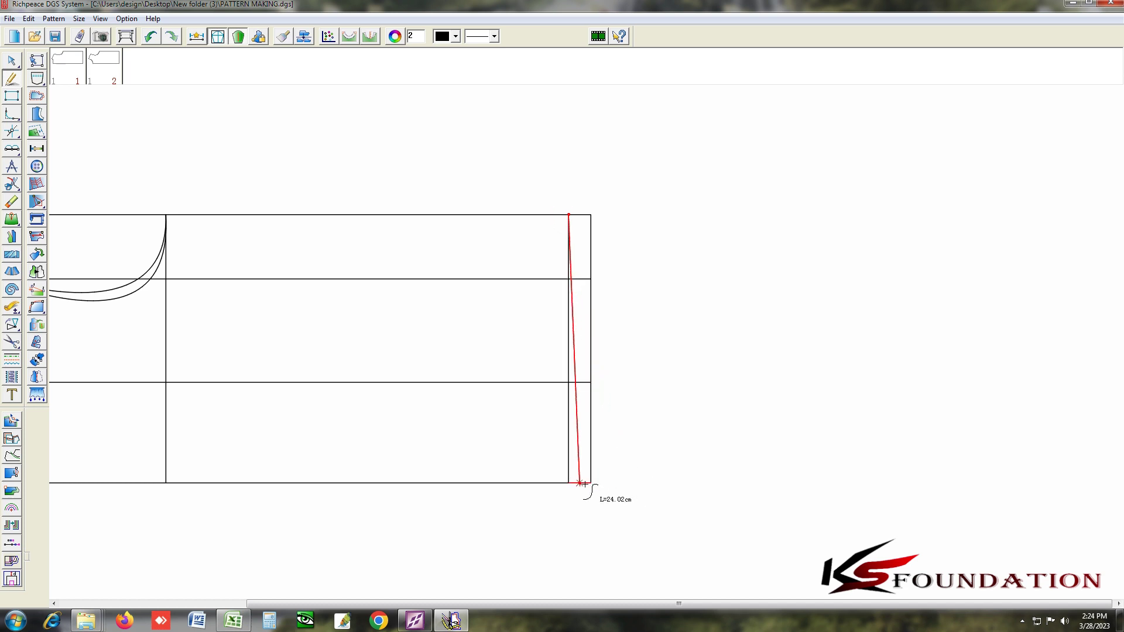
{"action": "left_click", "coordinate": [591, 483]}
{"action": "right_click", "coordinate": [591, 483]}
Erase the frame's original outer hem edge and trim the upper edge back to the inner hem line.
{"action": "right_click", "coordinate": [693, 386]}
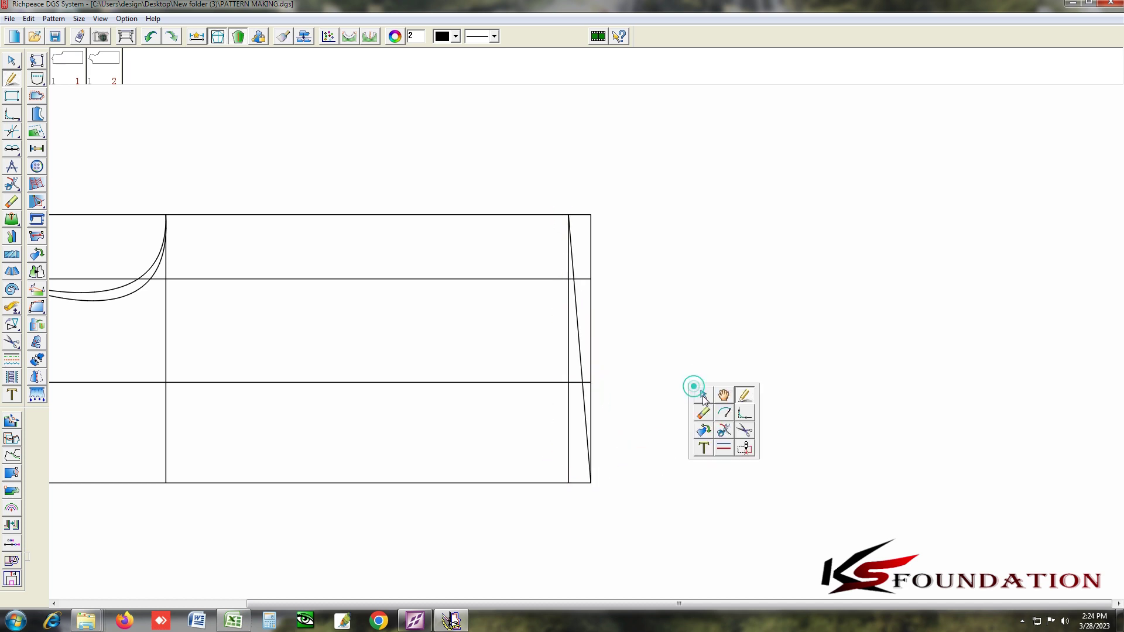
{"action": "left_click", "coordinate": [710, 425]}
{"action": "right_click", "coordinate": [603, 243]}
{"action": "left_click", "coordinate": [625, 251]}
{"action": "left_click", "coordinate": [608, 169]}
{"action": "left_click_drag", "start_coordinate": [583, 232], "coordinate": [568, 240]}
{"action": "left_click_drag", "start_coordinate": [517, 240], "coordinate": [570, 255]}
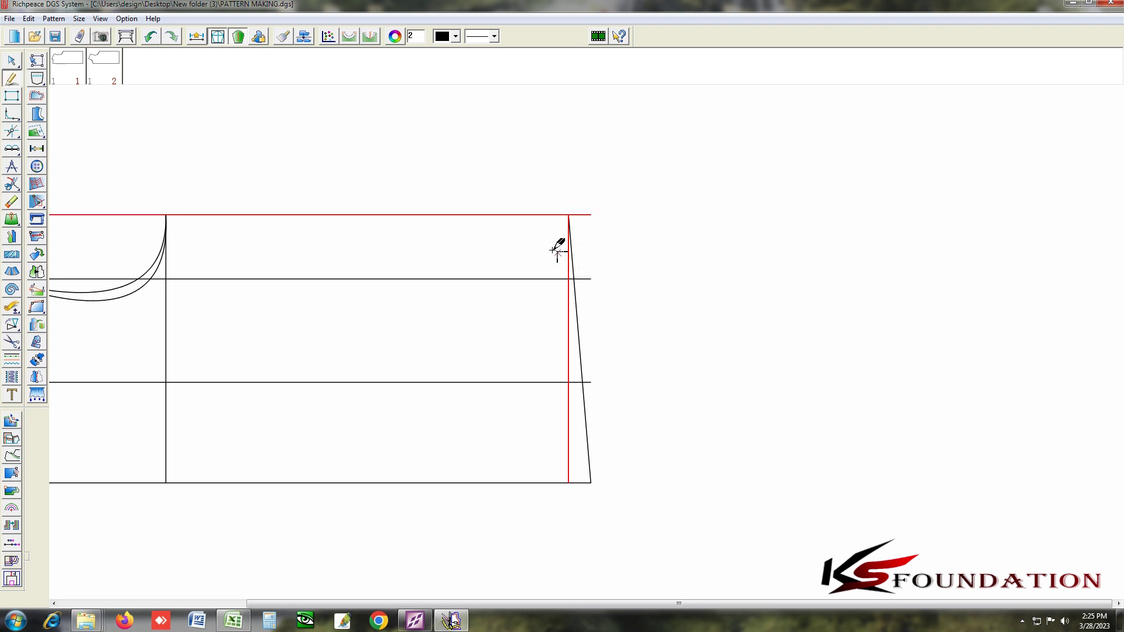
{"action": "right_click", "coordinate": [554, 253]}
Bend the slanted hem line outward into a smooth curve about 24.1 cm long.
{"action": "scroll", "coordinate": [603, 275], "scroll_direction": "down", "scroll_amount": 2}
{"action": "scroll", "coordinate": [588, 366], "scroll_direction": "up", "scroll_amount": 4}
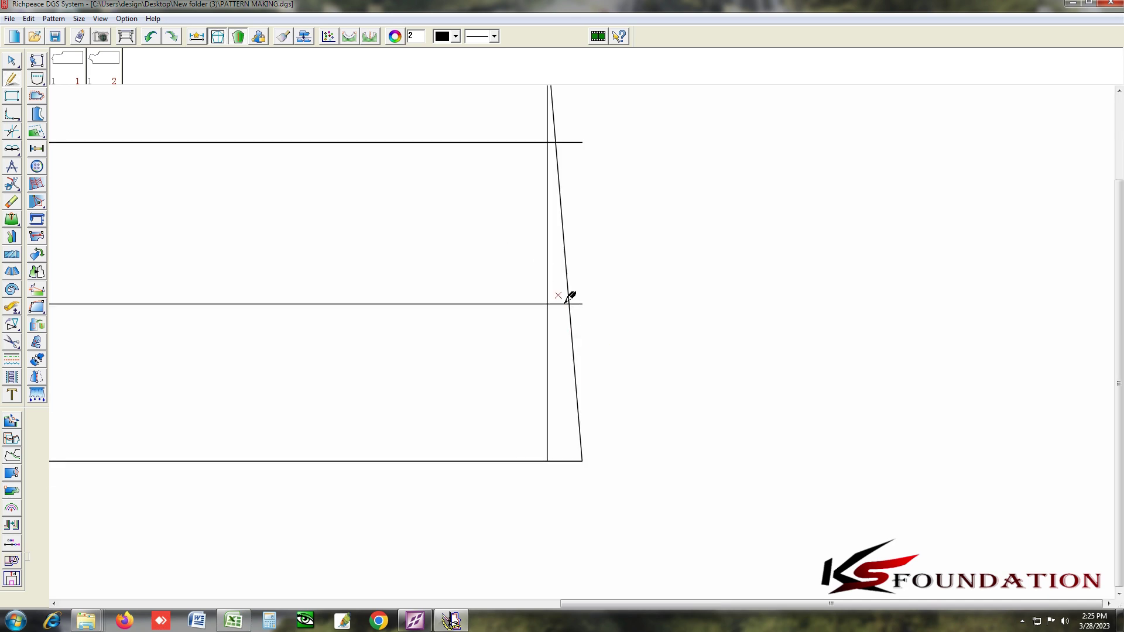
{"action": "scroll", "coordinate": [586, 337], "scroll_direction": "down", "scroll_amount": 1}
{"action": "right_click", "coordinate": [618, 308]}
{"action": "left_click", "coordinate": [631, 313]}
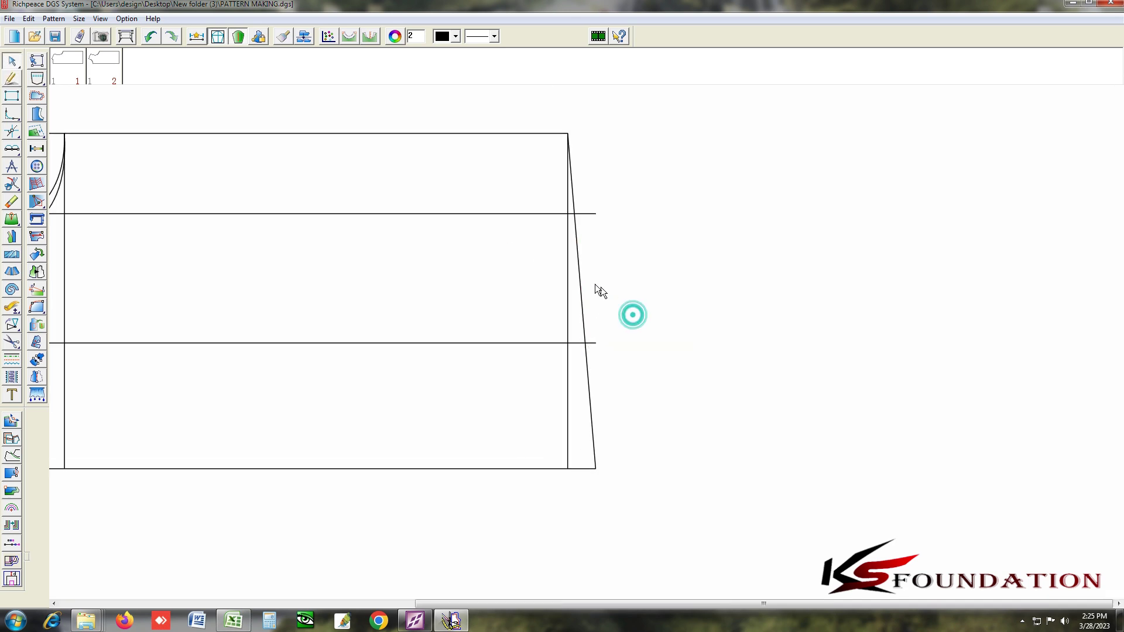
{"action": "left_click", "coordinate": [576, 195]}
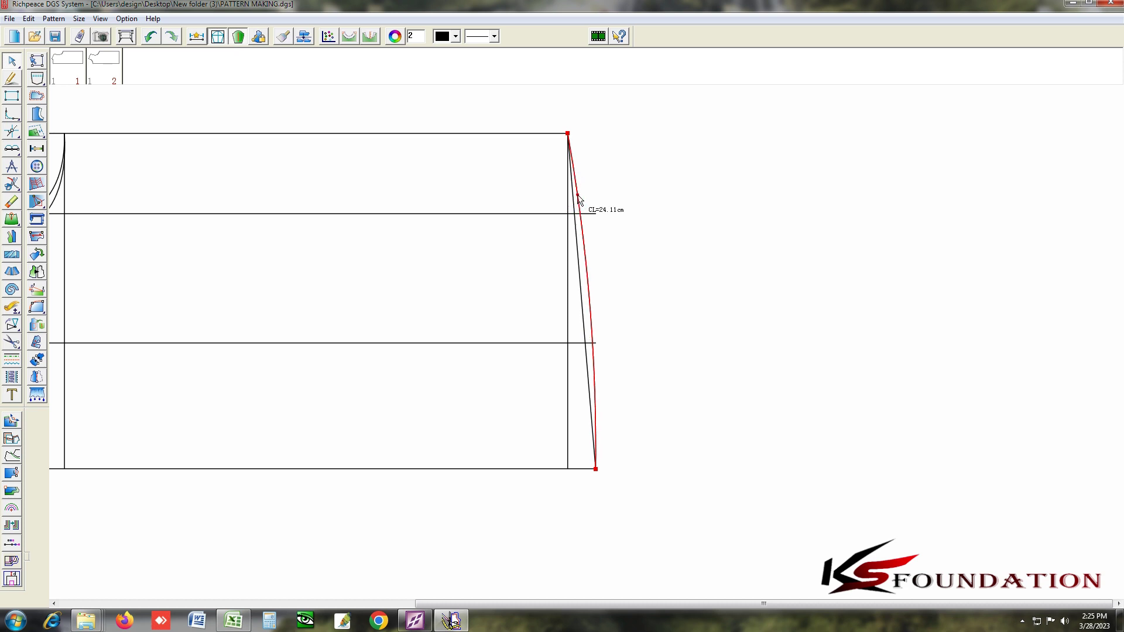
{"action": "left_click", "coordinate": [657, 323]}
Preview the hem curve mirrored across the frame's lower edge to check how smoothly the halves join.
{"action": "scroll", "coordinate": [674, 356], "scroll_direction": "down", "scroll_amount": 4}
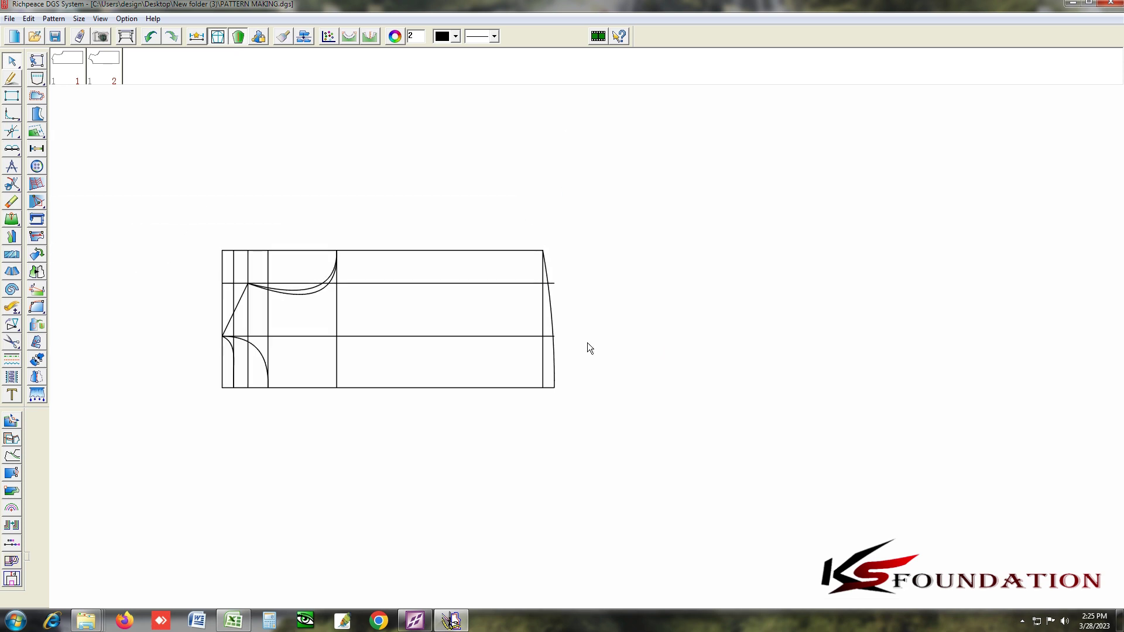
{"action": "right_click", "coordinate": [12, 324]}
{"action": "left_click", "coordinate": [28, 326]}
{"action": "left_click", "coordinate": [516, 387]}
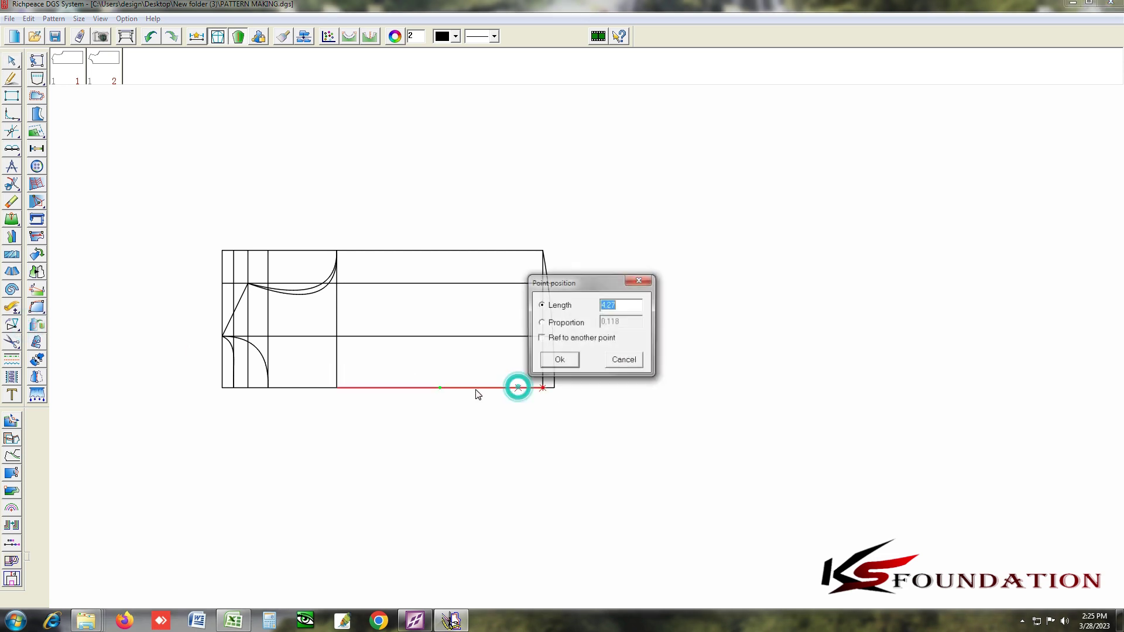
{"action": "left_click", "coordinate": [557, 363]}
{"action": "left_click", "coordinate": [498, 389]}
{"action": "left_click", "coordinate": [553, 376]}
{"action": "scroll", "coordinate": [554, 382], "scroll_direction": "up", "scroll_amount": 3}
{"action": "scroll", "coordinate": [590, 360], "scroll_direction": "down", "scroll_amount": 2}
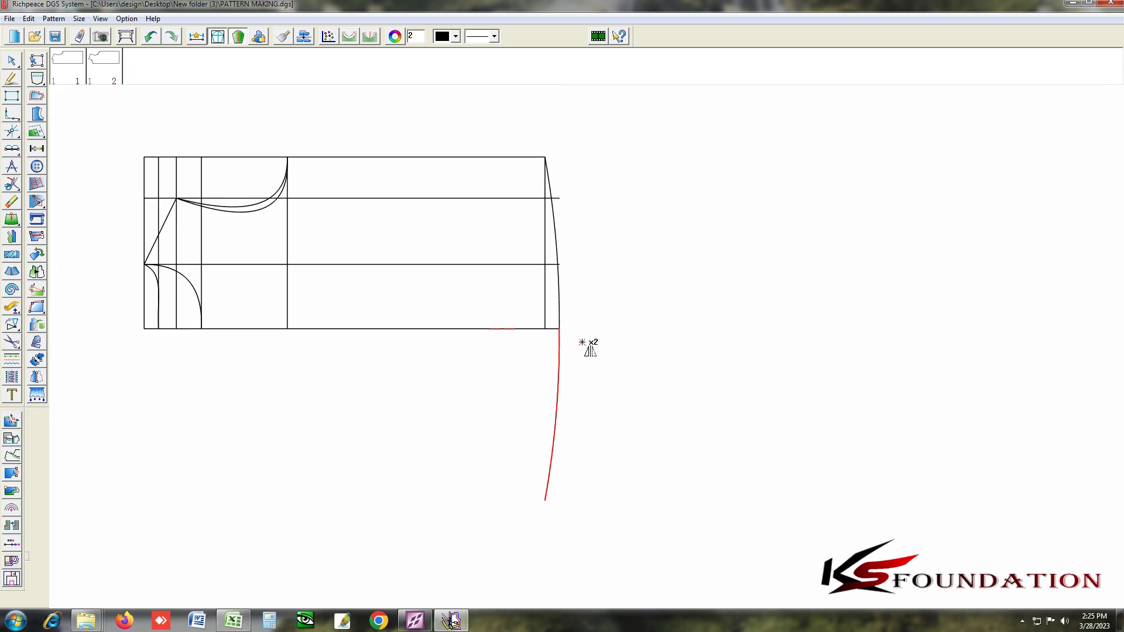
{"action": "right_click", "coordinate": [589, 348]}
{"action": "scroll", "coordinate": [588, 344], "scroll_direction": "down", "scroll_amount": 2}
{"action": "scroll", "coordinate": [570, 326], "scroll_direction": "up", "scroll_amount": 3}
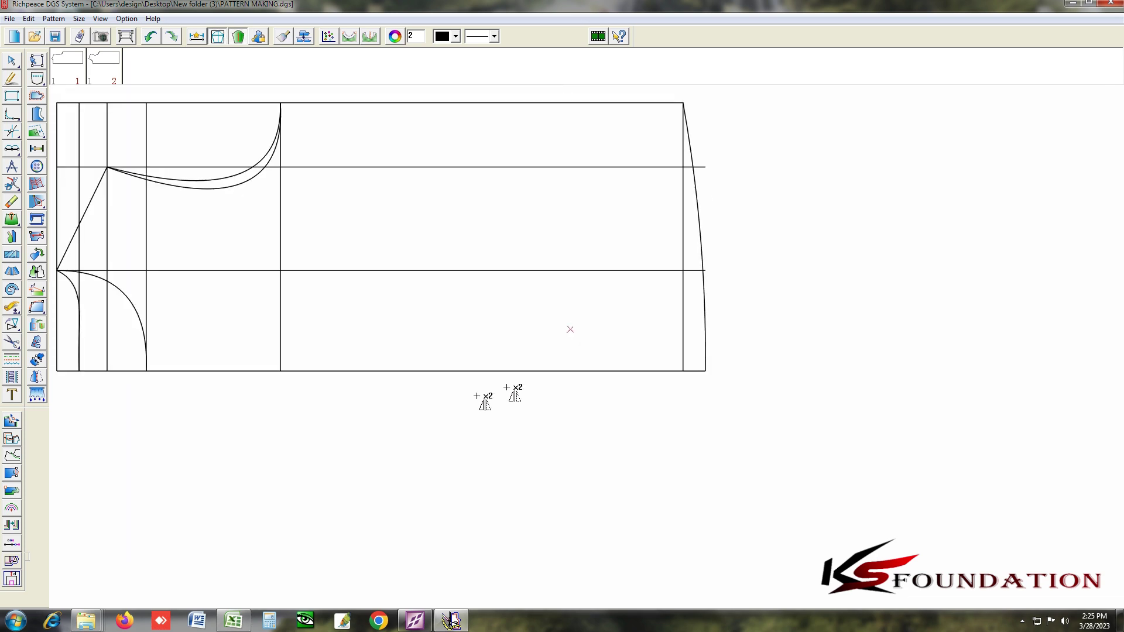
Try to erase the vertical construction lines at the neckline end together with the frame's upper edge.
{"action": "right_click", "coordinate": [468, 406]}
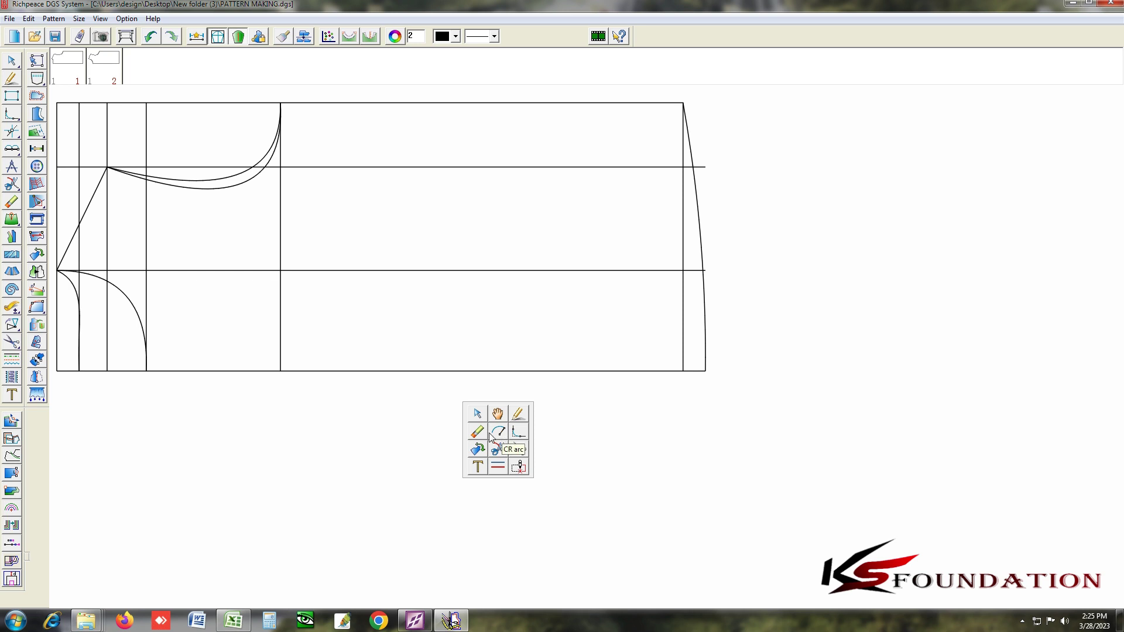
{"action": "left_click", "coordinate": [478, 432]}
{"action": "scroll", "coordinate": [592, 293], "scroll_direction": "down", "scroll_amount": 2}
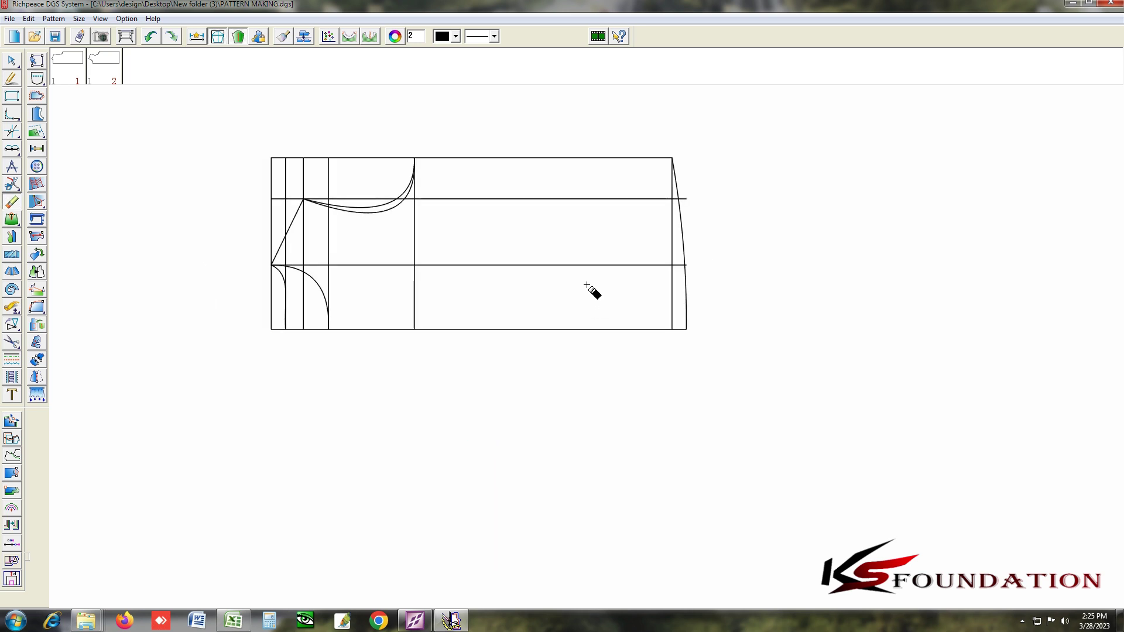
{"action": "left_click_drag", "start_coordinate": [206, 137], "coordinate": [365, 166]}
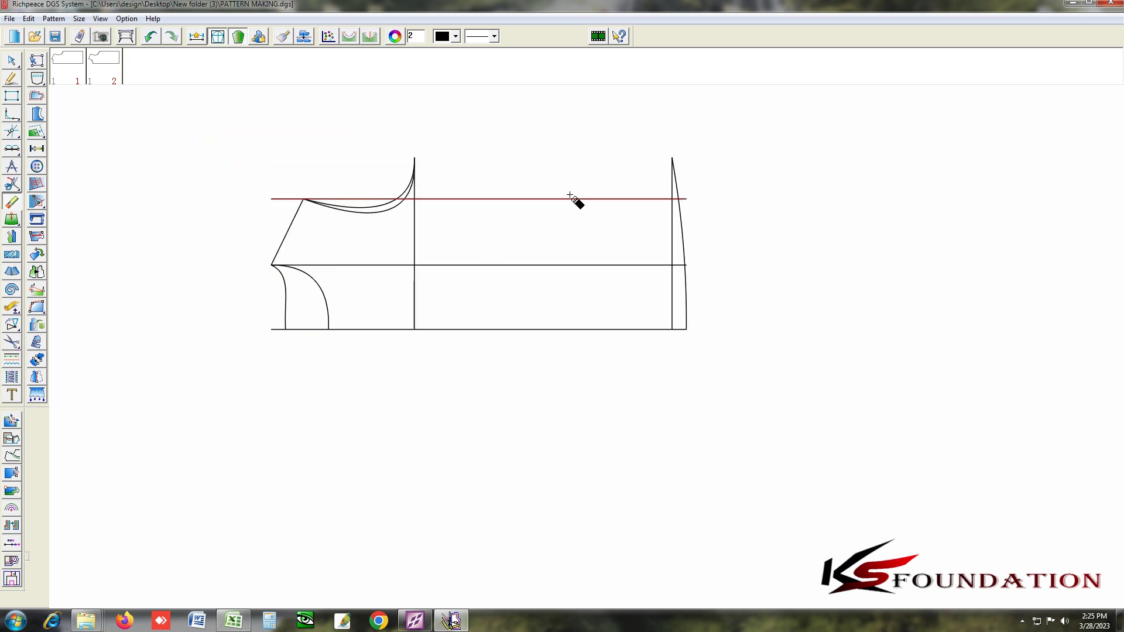
{"action": "key", "text": "ctrl+z"}
Trim the frame's upper edge at the vertical underarm line, removing the part above the armhole.
{"action": "right_click", "coordinate": [415, 115]}
{"action": "left_click", "coordinate": [459, 123]}
{"action": "scroll", "coordinate": [459, 196], "scroll_direction": "up", "scroll_amount": 2}
{"action": "left_click_drag", "start_coordinate": [439, 265], "coordinate": [439, 322]}
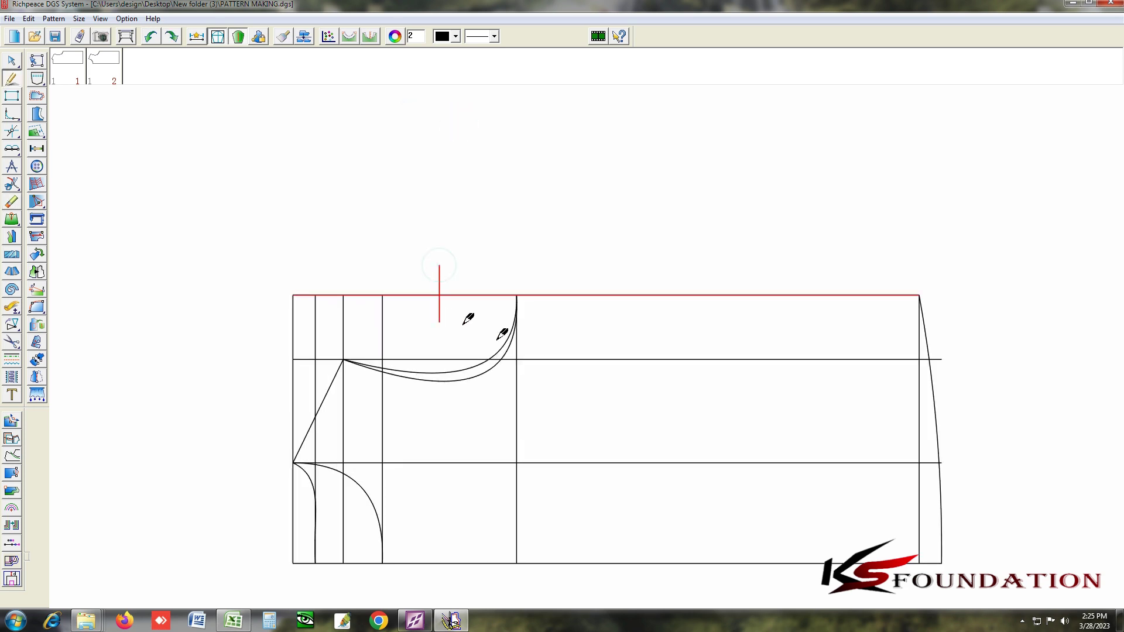
{"action": "left_click", "coordinate": [514, 415]}
{"action": "right_click", "coordinate": [566, 411]}
{"action": "scroll", "coordinate": [593, 342], "scroll_direction": "down", "scroll_amount": 2}
{"action": "right_click", "coordinate": [537, 262]}
{"action": "left_click", "coordinate": [594, 272]}
{"action": "scroll", "coordinate": [594, 316], "scroll_direction": "up", "scroll_amount": 6}
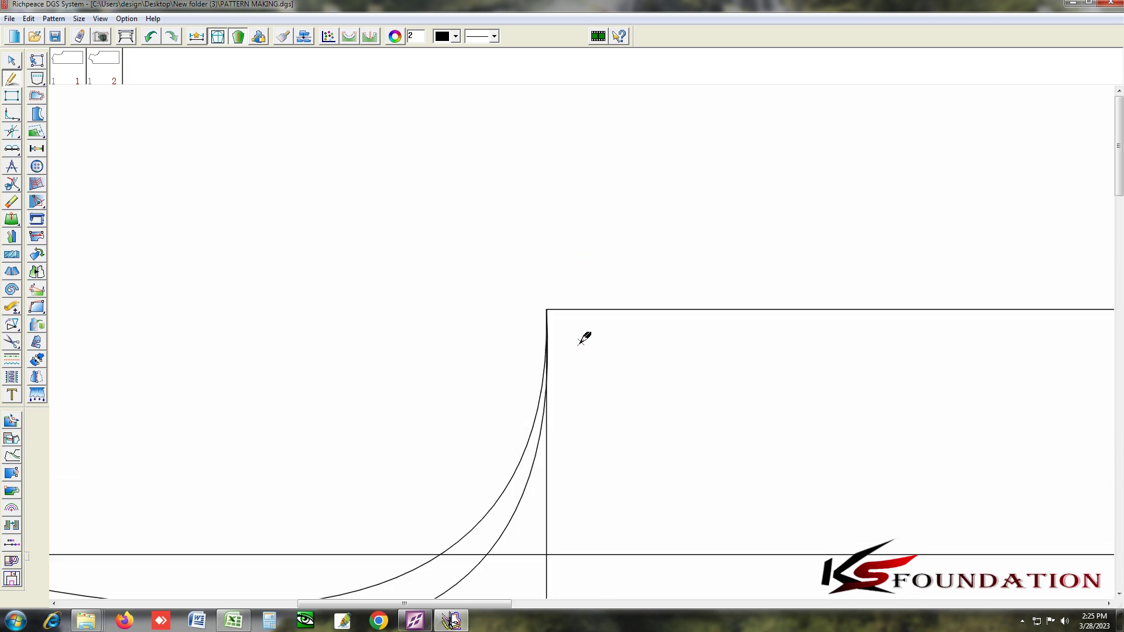
{"action": "scroll", "coordinate": [595, 345], "scroll_direction": "down", "scroll_amount": 4}
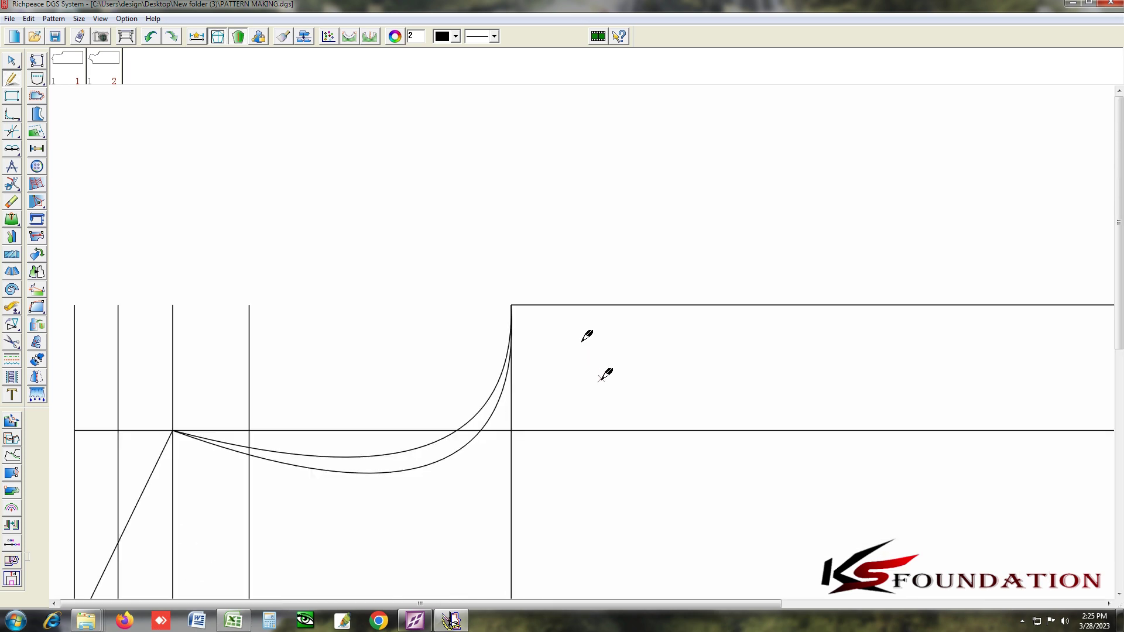
Erase the vertical construction lines at the neckline end and the full-height vertical line at the underarm.
{"action": "right_click", "coordinate": [451, 255]}
{"action": "left_click", "coordinate": [453, 285]}
{"action": "left_click_drag", "start_coordinate": [266, 274], "coordinate": [405, 321]}
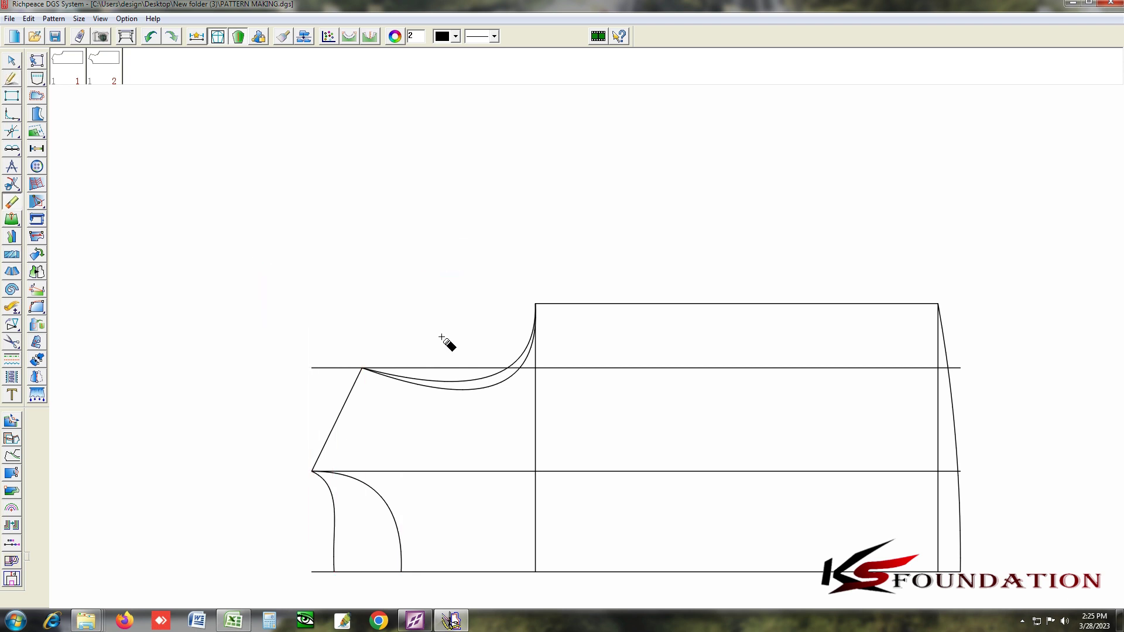
{"action": "scroll", "coordinate": [602, 351], "scroll_direction": "down", "scroll_amount": 1}
{"action": "scroll", "coordinate": [602, 351], "scroll_direction": "up", "scroll_amount": 1}
{"action": "scroll", "coordinate": [672, 272], "scroll_direction": "down", "scroll_amount": 1}
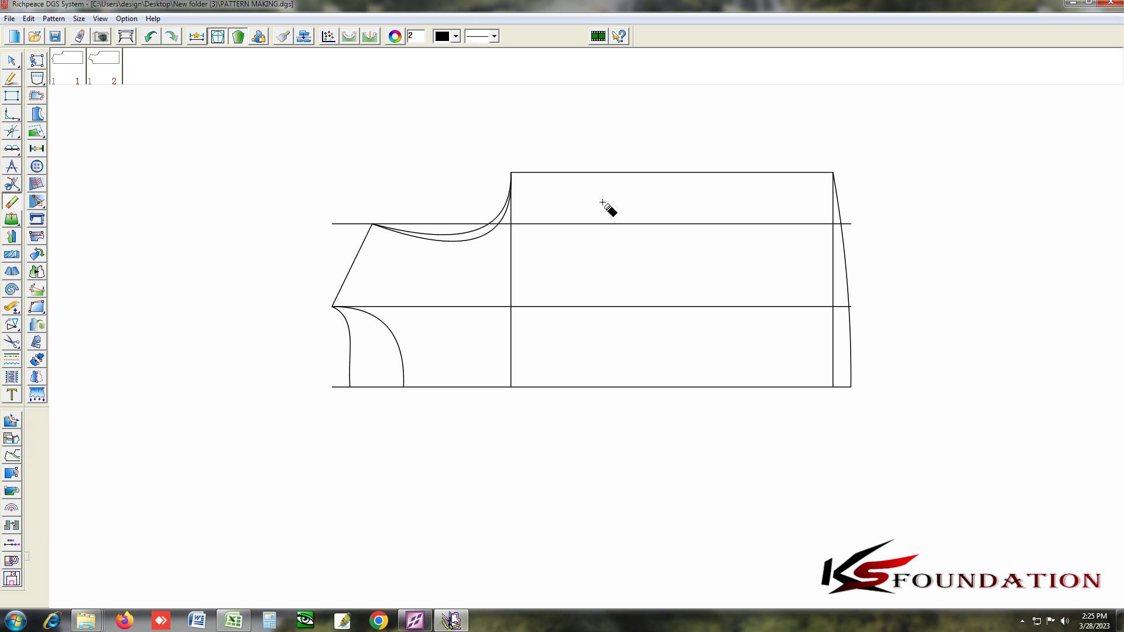
{"action": "right_click", "coordinate": [272, 326]}
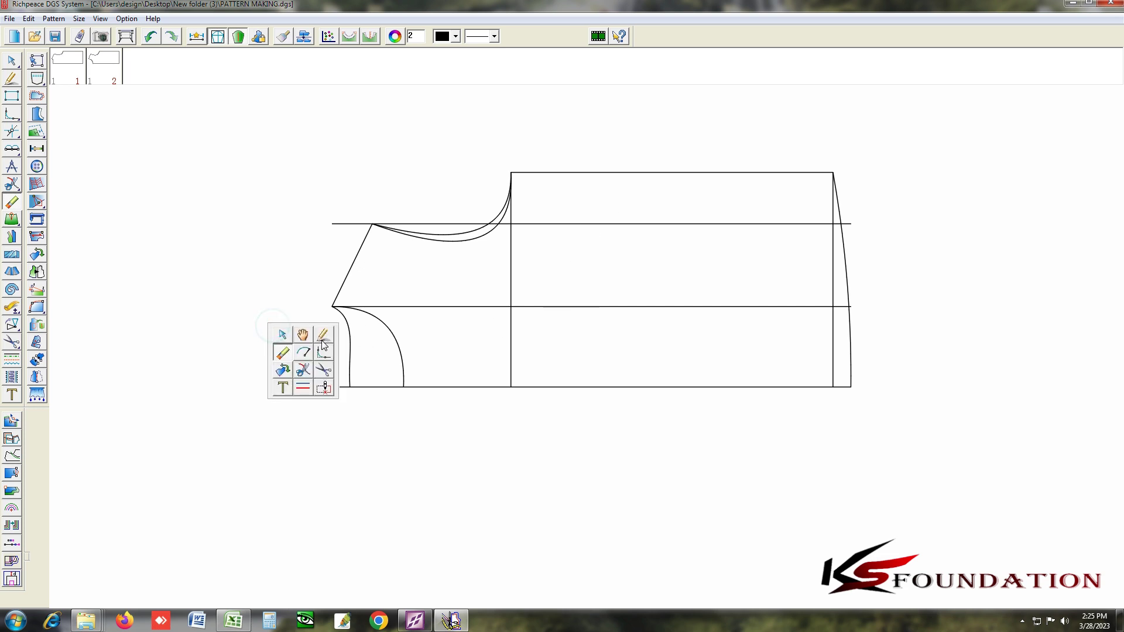
{"action": "left_click", "coordinate": [511, 345]}
Draw a vertical line between armhole and hem from the neck-width guide to the upper edge, and extend it to the lower edge.
{"action": "right_click", "coordinate": [484, 342]}
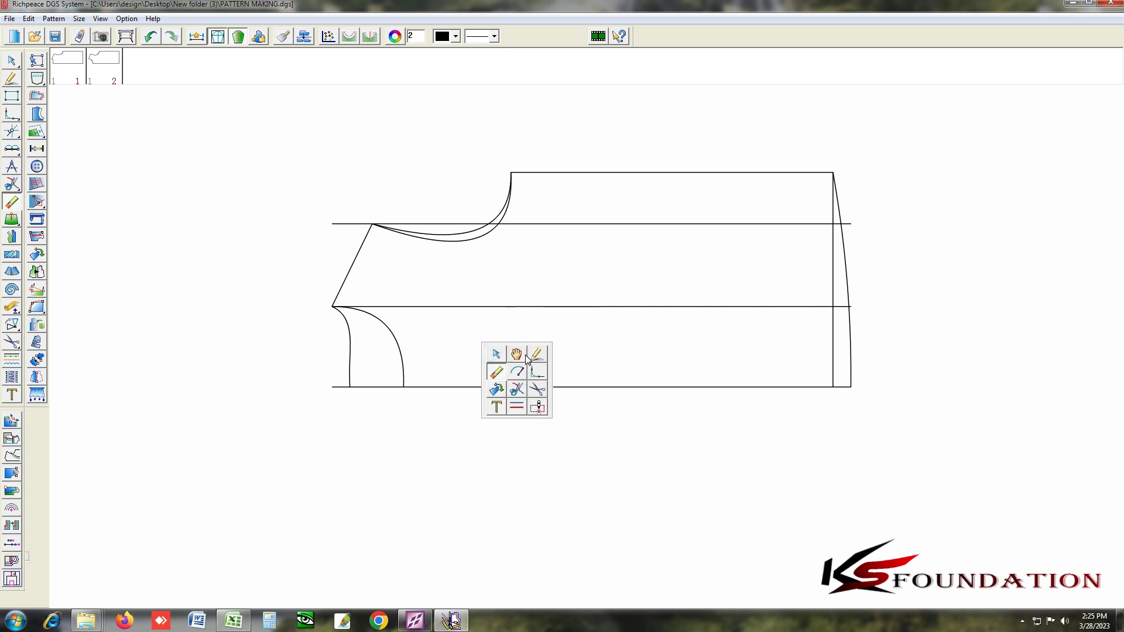
{"action": "right_click", "coordinate": [581, 352]}
{"action": "left_click", "coordinate": [632, 362]}
{"action": "left_click", "coordinate": [581, 305]}
{"action": "right_click", "coordinate": [582, 195]}
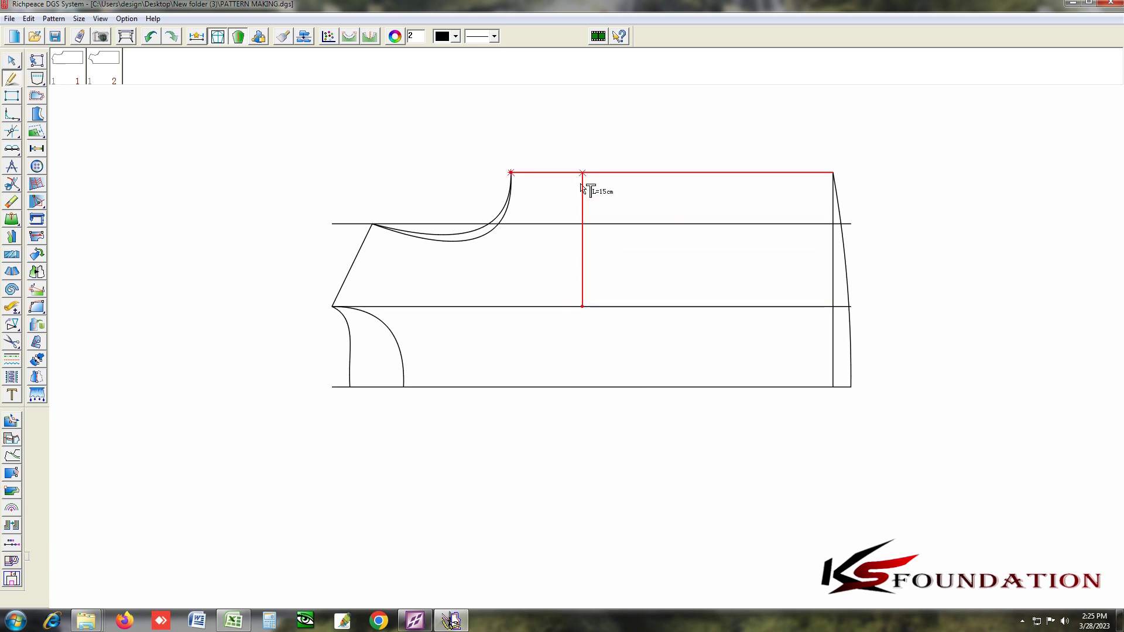
{"action": "left_click", "coordinate": [583, 173]}
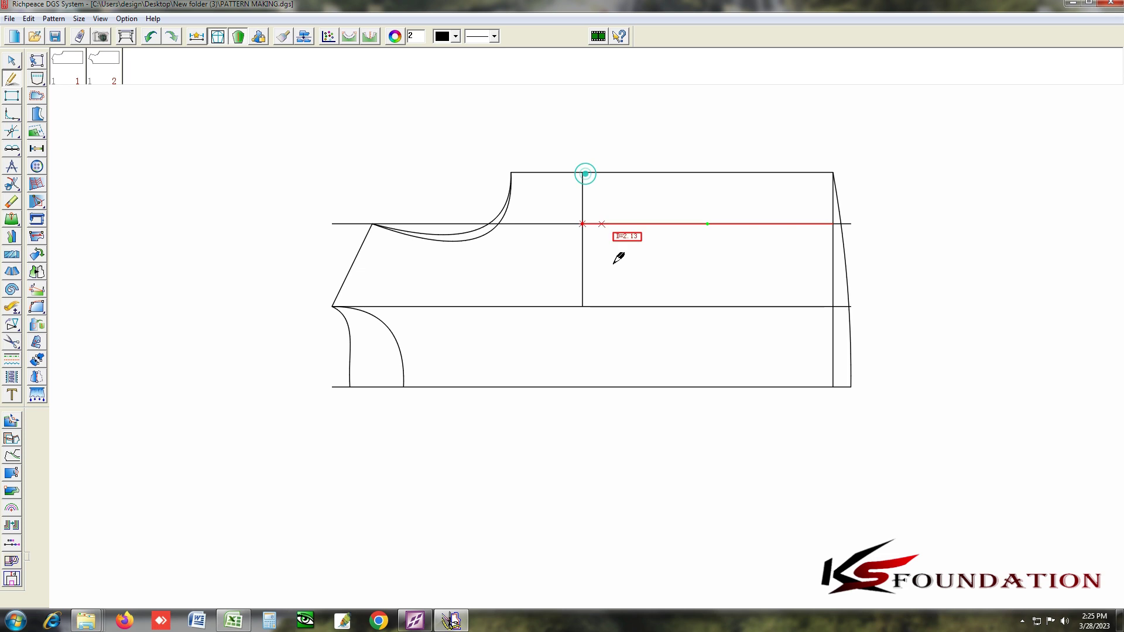
{"action": "left_click_drag", "start_coordinate": [612, 270], "coordinate": [554, 273]}
{"action": "left_click", "coordinate": [588, 387]}
{"action": "right_click", "coordinate": [609, 358]}
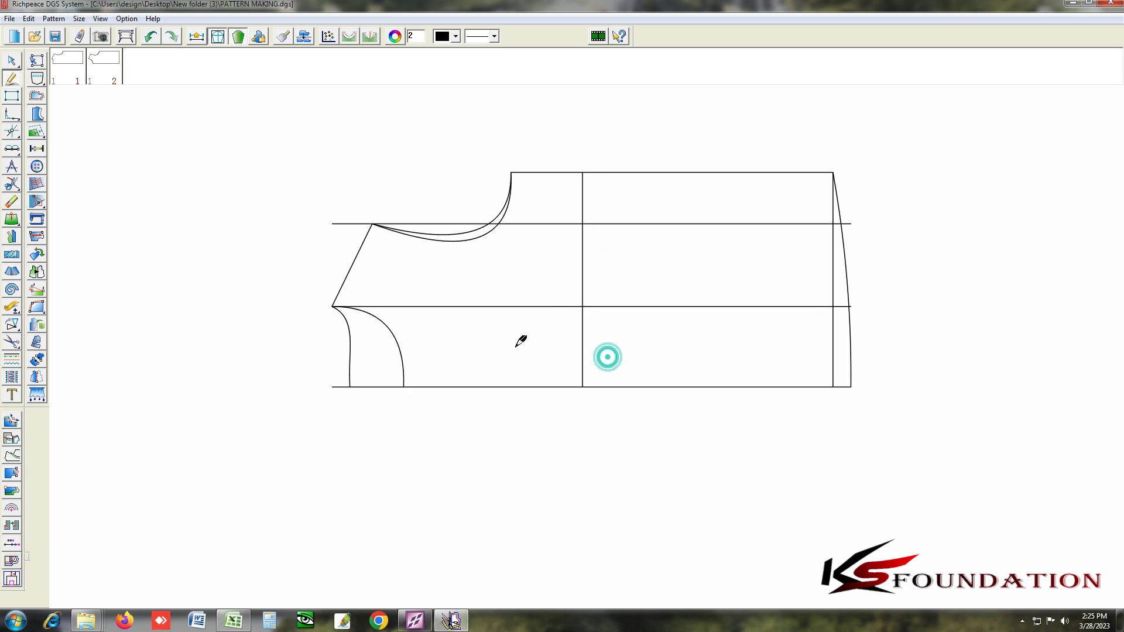
Measure the new vertical line's length, then review the size 150 half waist and vest sketches in the Excel chart and return to the pattern.
{"action": "left_click", "coordinate": [12, 307]}
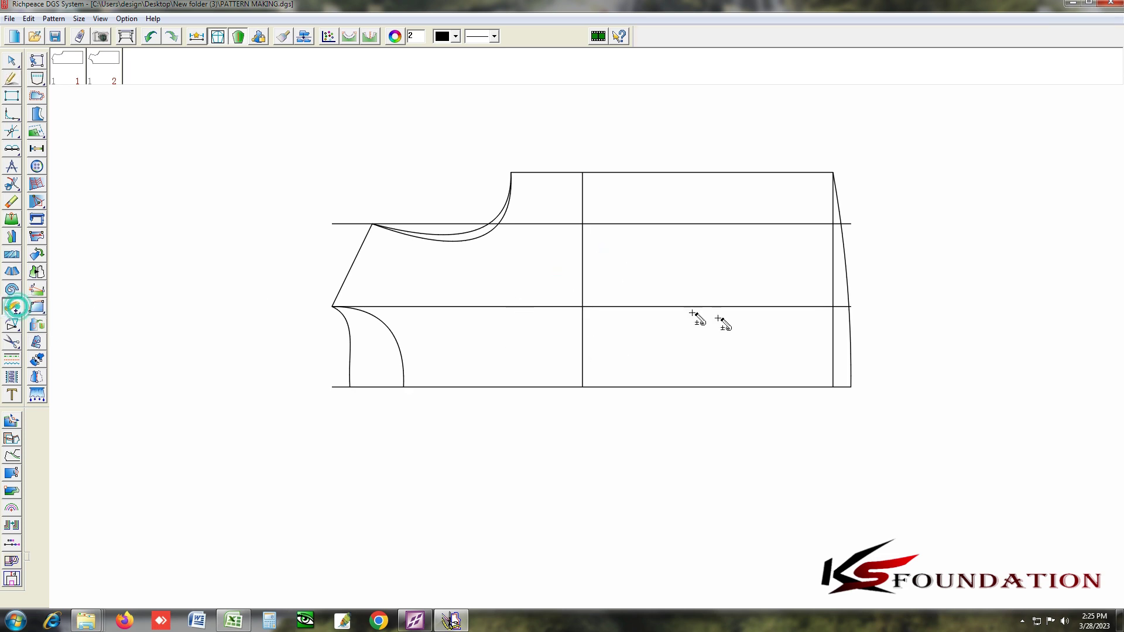
{"action": "left_click", "coordinate": [583, 335]}
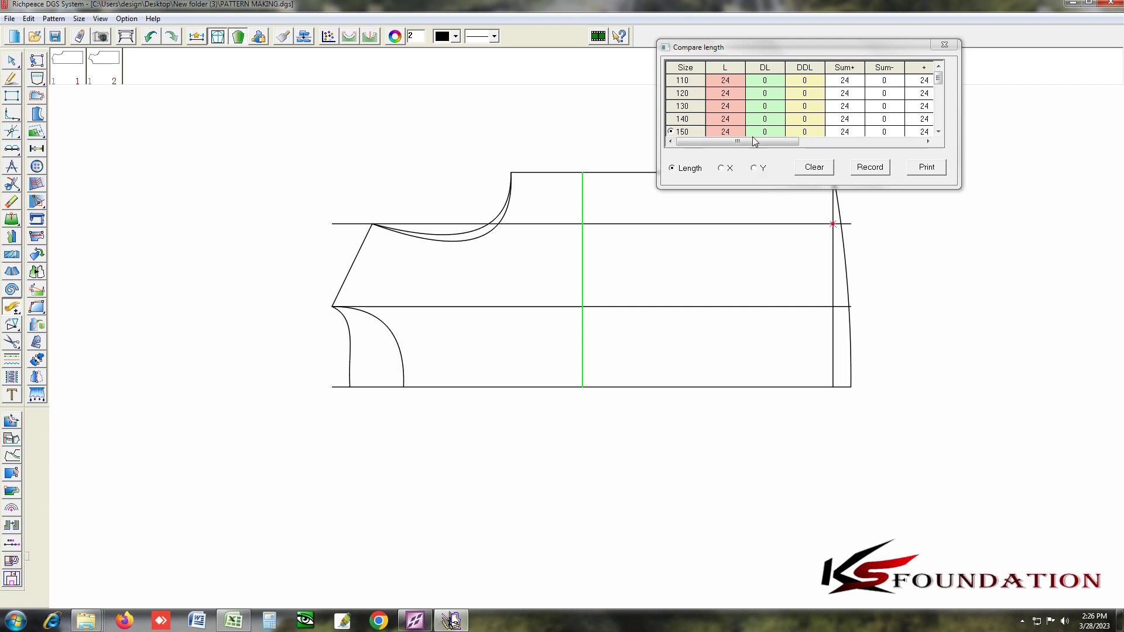
{"action": "left_click", "coordinate": [251, 625]}
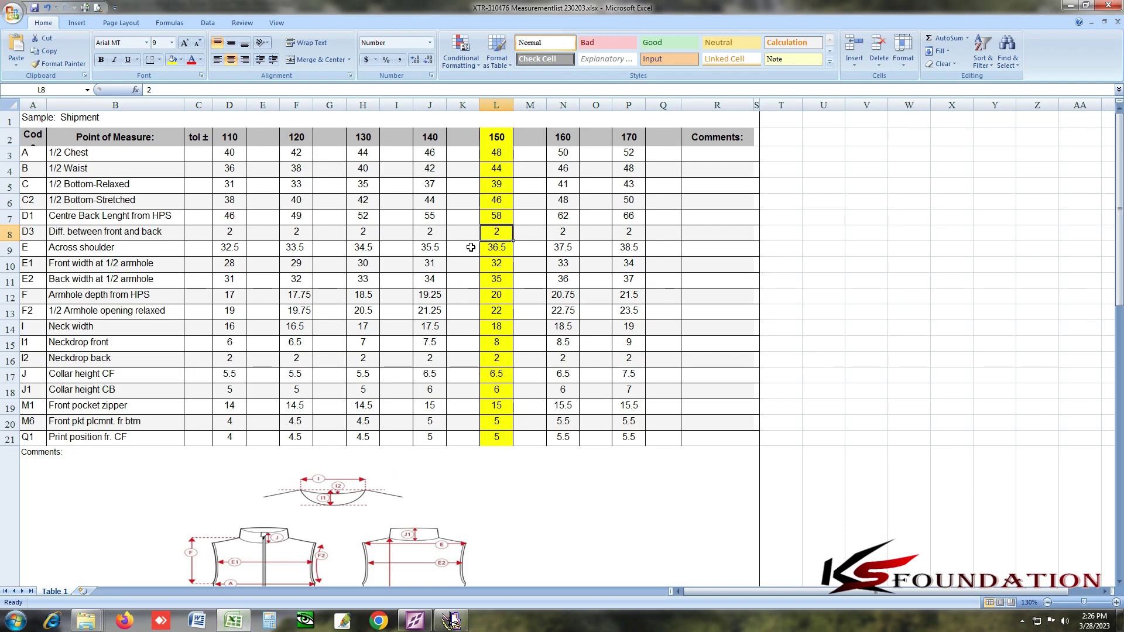
{"action": "left_click", "coordinate": [504, 169]}
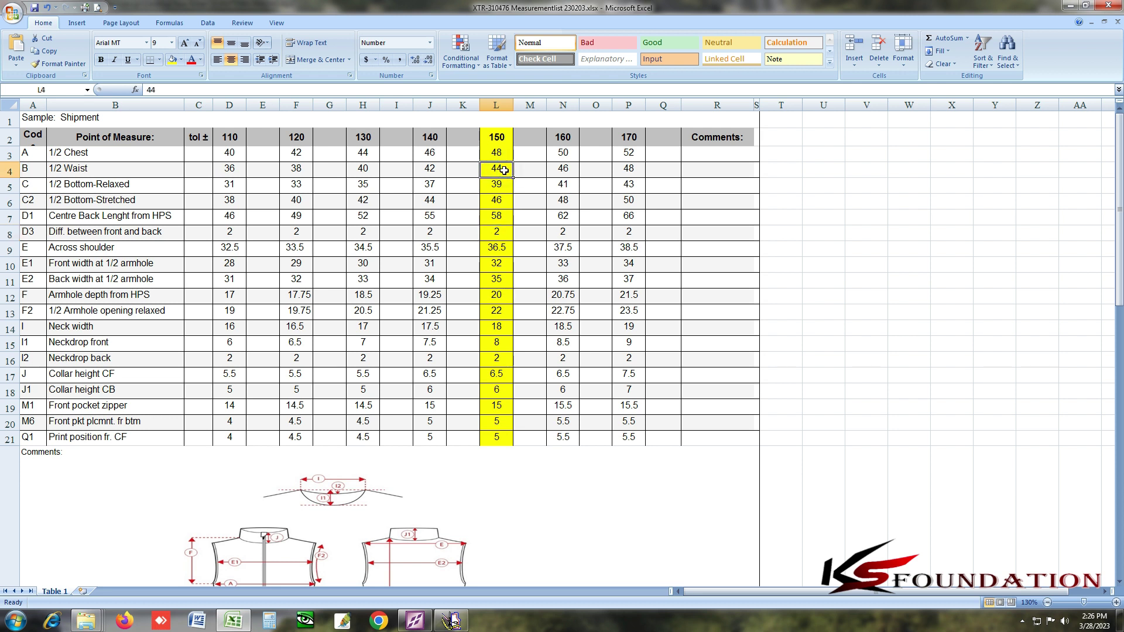
{"action": "scroll", "coordinate": [504, 170], "scroll_direction": "down", "scroll_amount": 3}
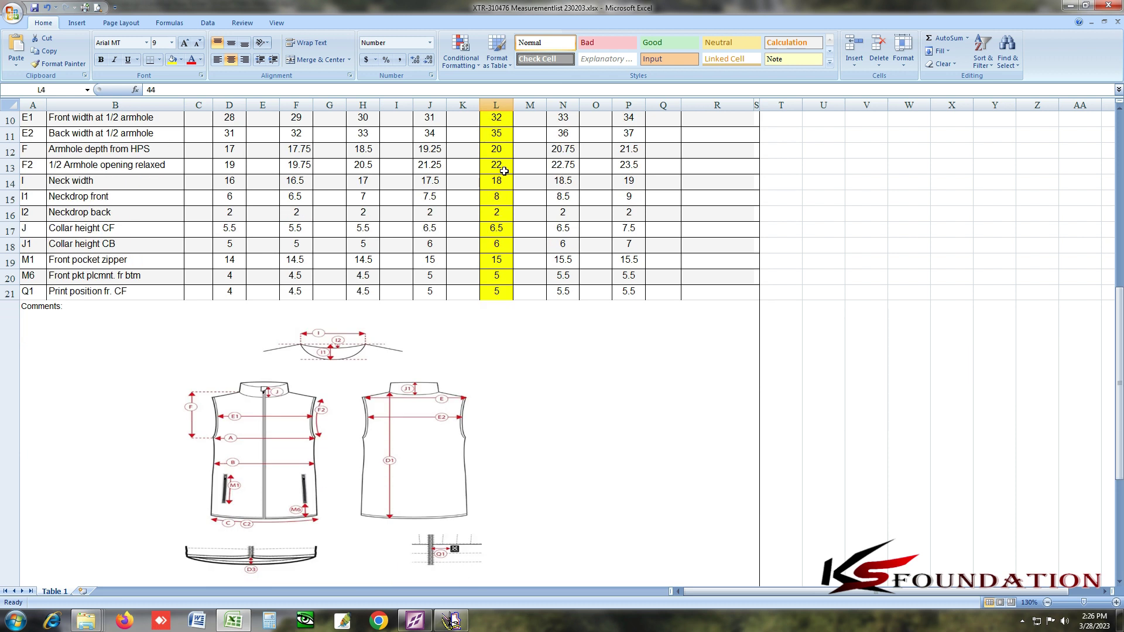
{"action": "scroll", "coordinate": [505, 170], "scroll_direction": "up", "scroll_amount": 3}
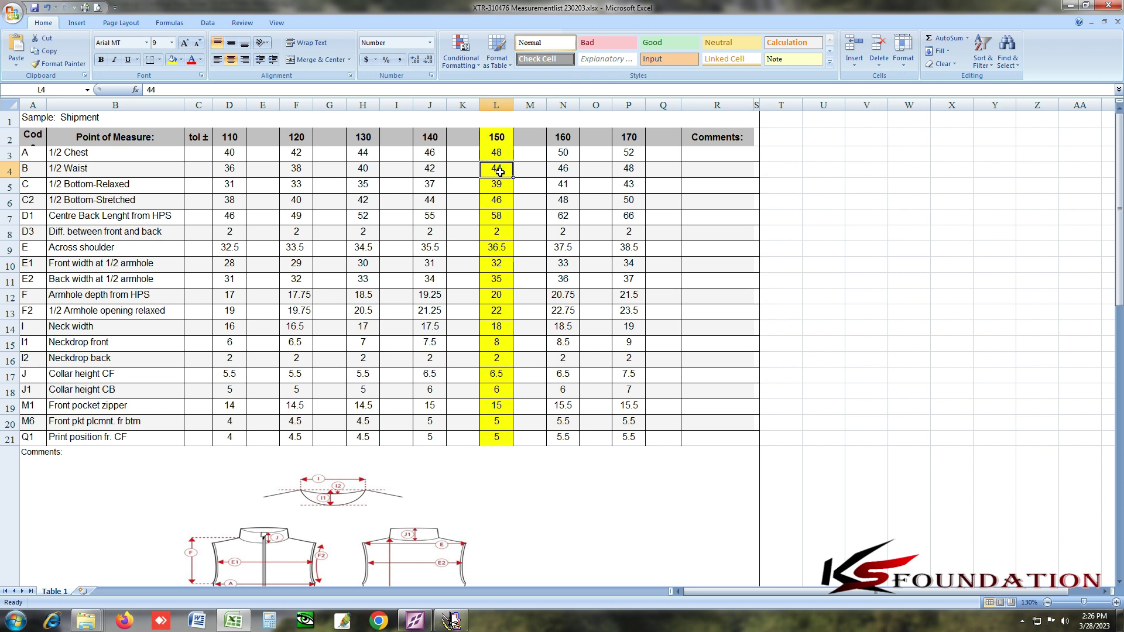
{"action": "left_click", "coordinate": [1070, 5]}
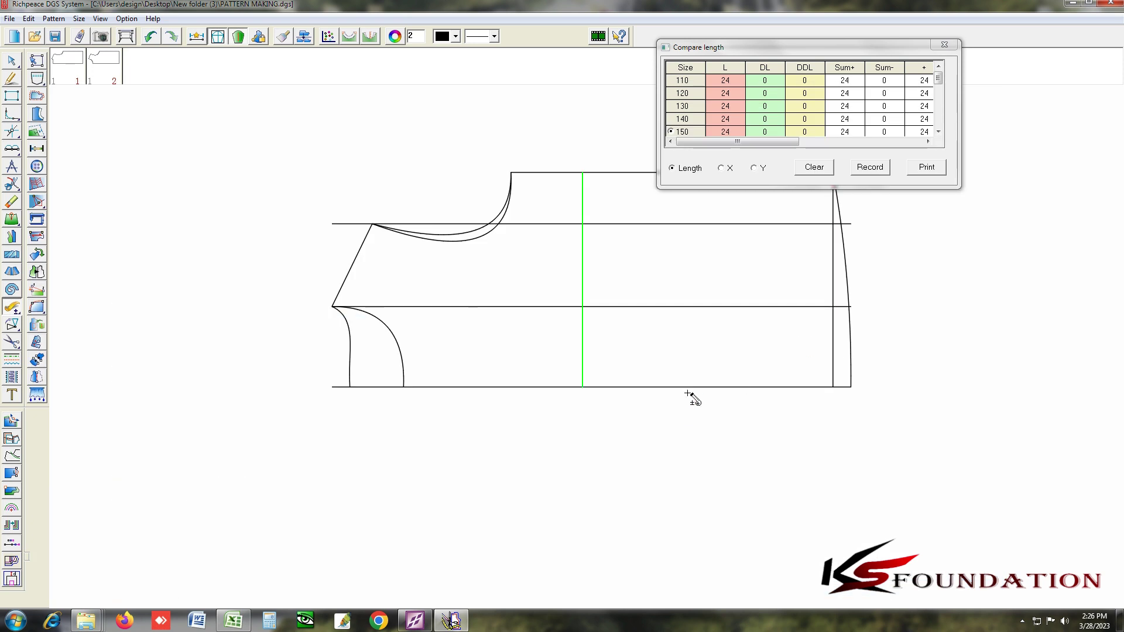
Recheck the size 150 waist and bottom widths in the Excel chart, then switch back to the pattern in Richpeace DGS.
{"action": "scroll", "coordinate": [587, 347], "scroll_direction": "up", "scroll_amount": 2}
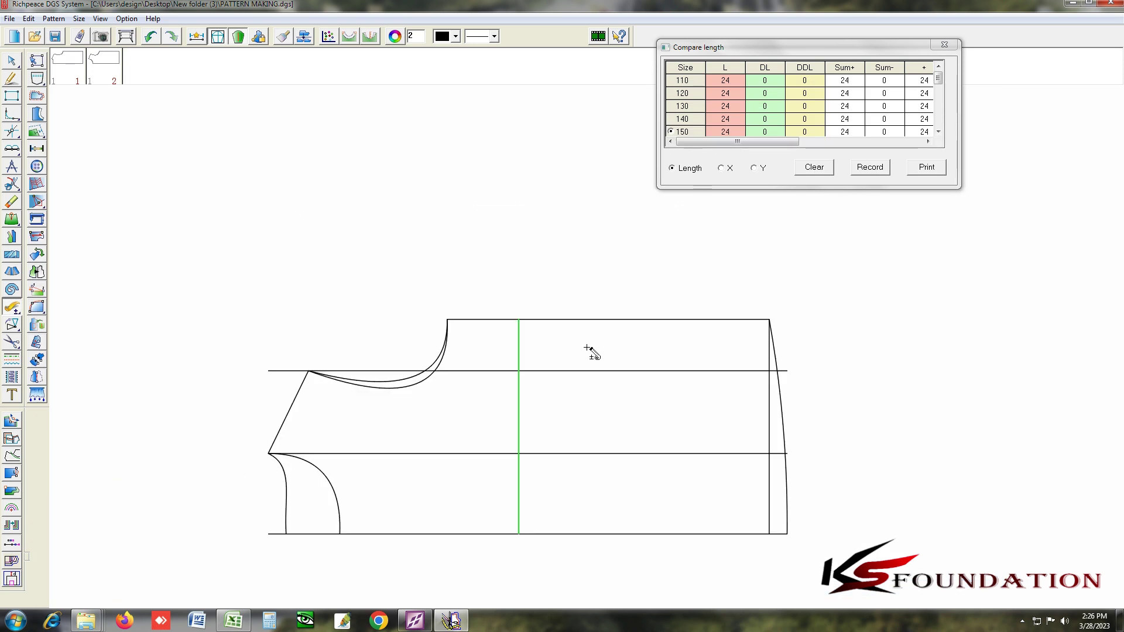
{"action": "scroll", "coordinate": [587, 349], "scroll_direction": "down", "scroll_amount": 1}
{"action": "left_click", "coordinate": [451, 621]}
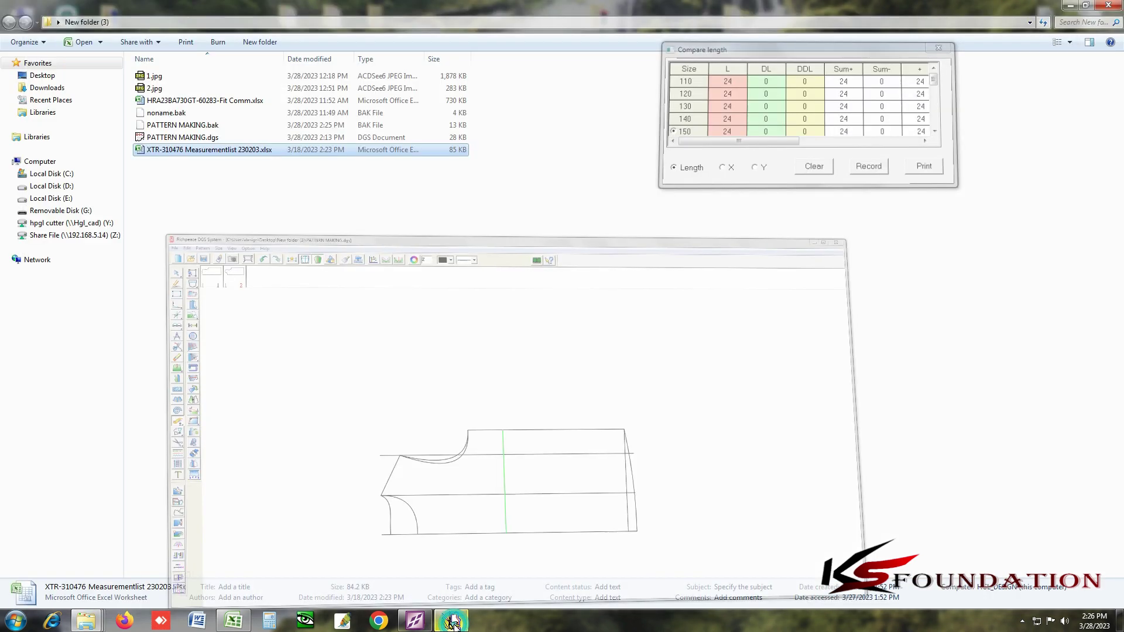
{"action": "left_click", "coordinate": [234, 620]}
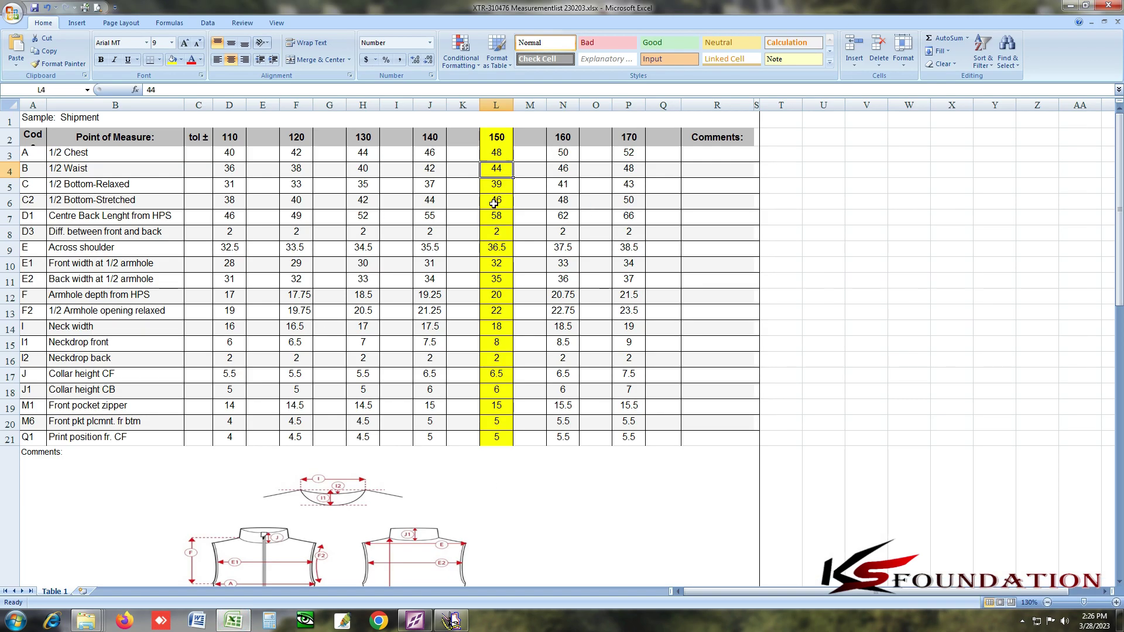
{"action": "left_click", "coordinate": [1070, 5]}
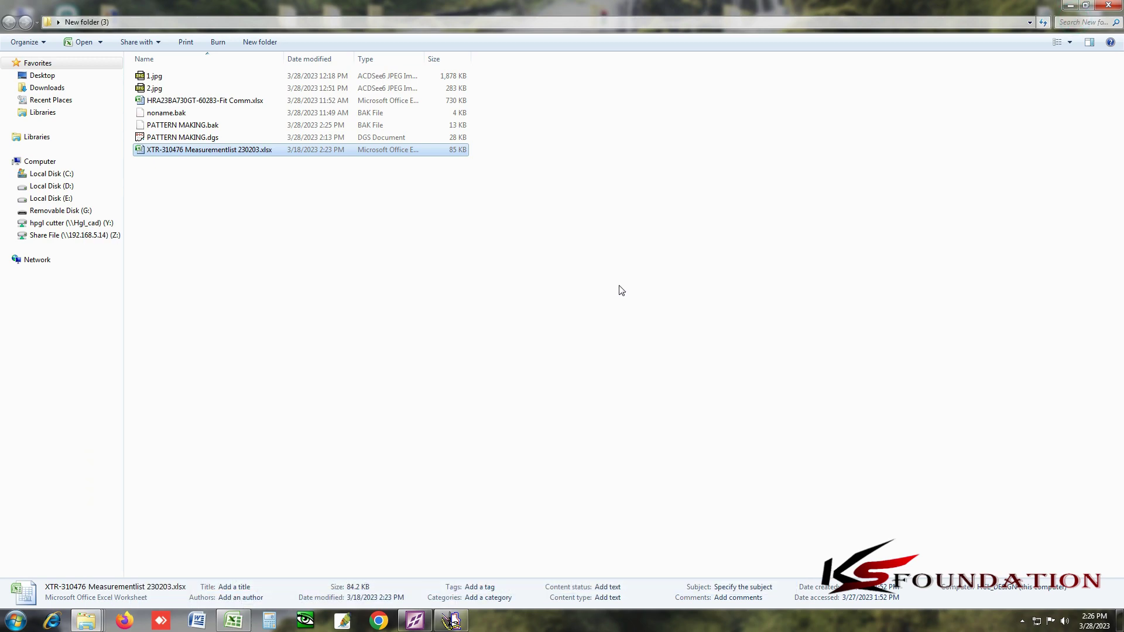
{"action": "key", "text": "alt+Tab"}
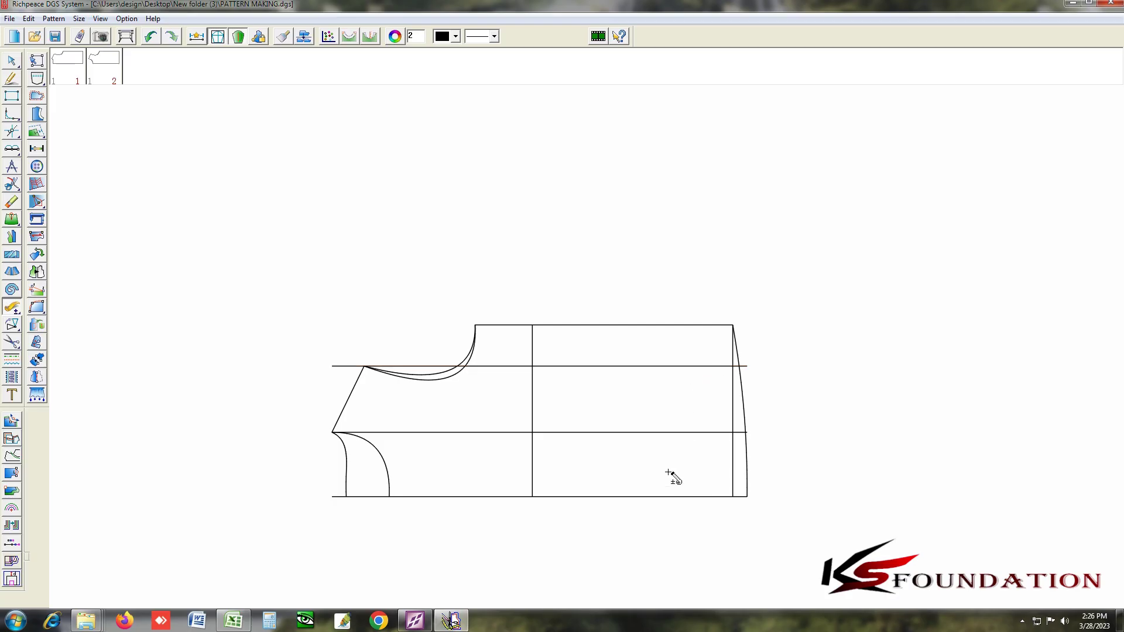
Draw a full-length guide parallel to the pattern's lower edge, offset upward to just inside the upper edge.
{"action": "left_click", "coordinate": [681, 496]}
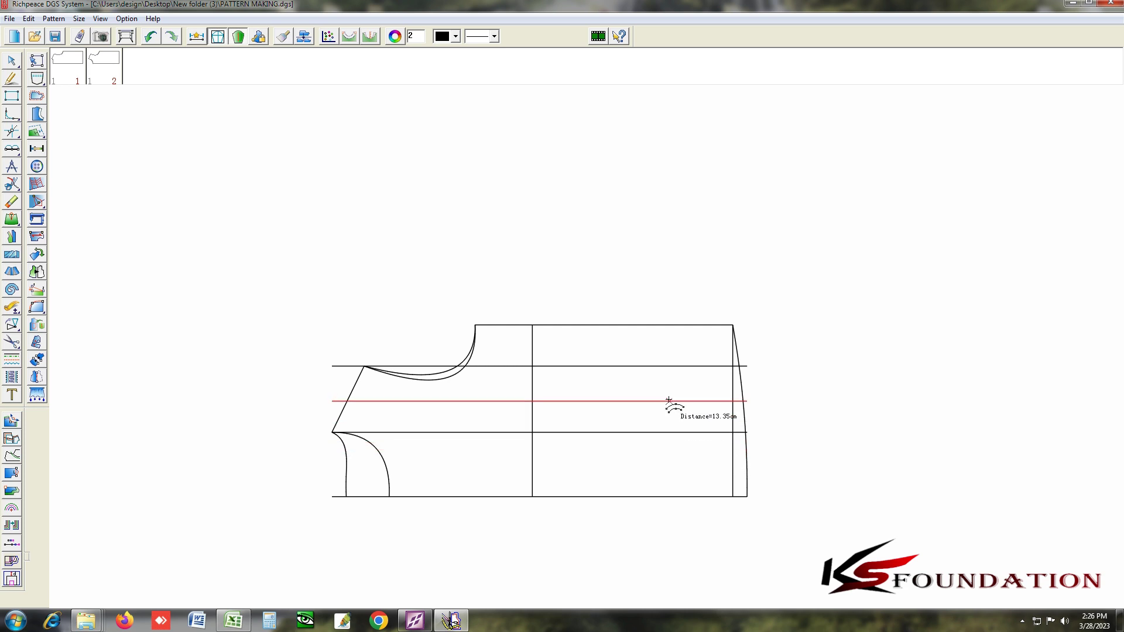
{"action": "type", "text": "2"}
{"action": "key", "text": "Return"}
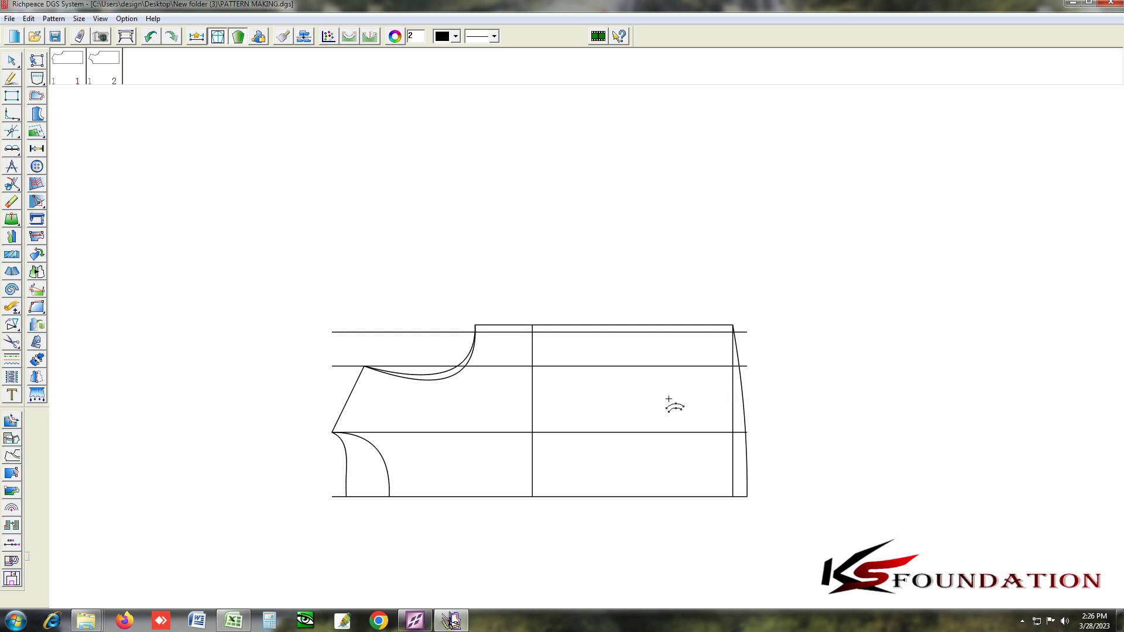
Draw a straight slanted side line from the underarm point to where the new guide meets the hem.
{"action": "scroll", "coordinate": [761, 339], "scroll_direction": "up", "scroll_amount": 1}
{"action": "right_click", "coordinate": [393, 237]}
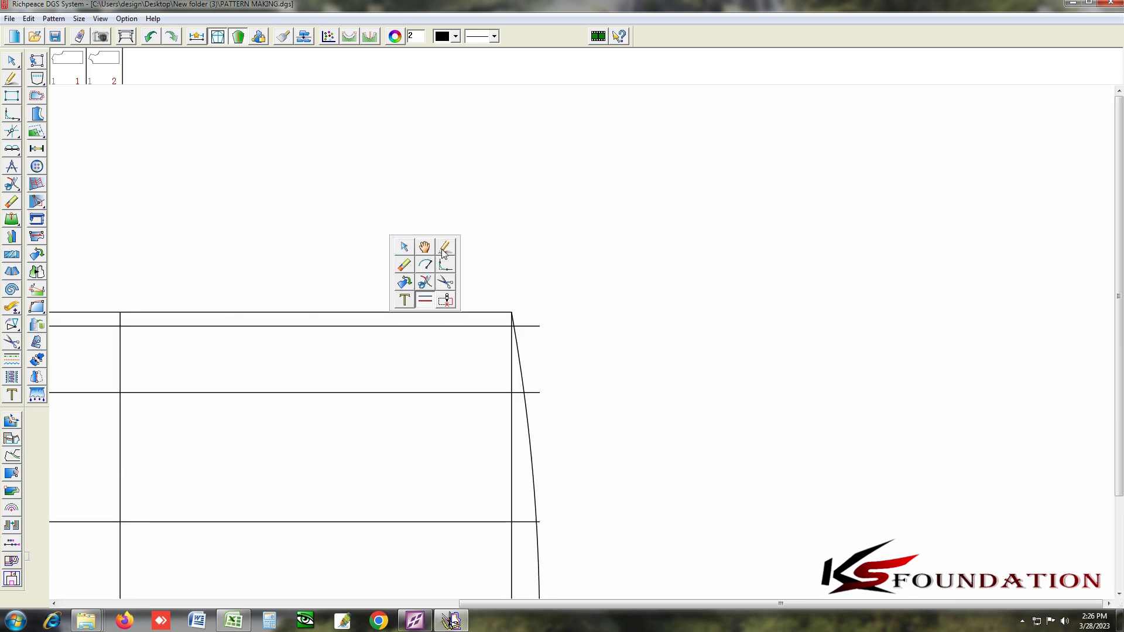
{"action": "left_click", "coordinate": [445, 247]}
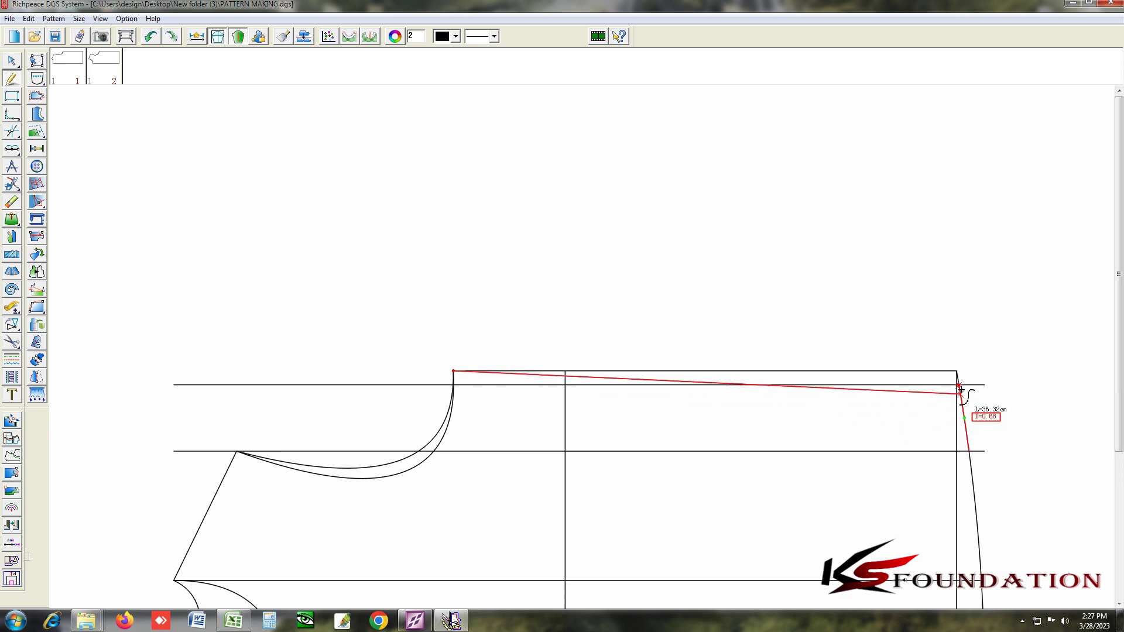
{"action": "scroll", "coordinate": [962, 390], "scroll_direction": "up", "scroll_amount": 3}
{"action": "scroll", "coordinate": [582, 342], "scroll_direction": "down", "scroll_amount": 2}
{"action": "scroll", "coordinate": [250, 276], "scroll_direction": "up", "scroll_amount": 3}
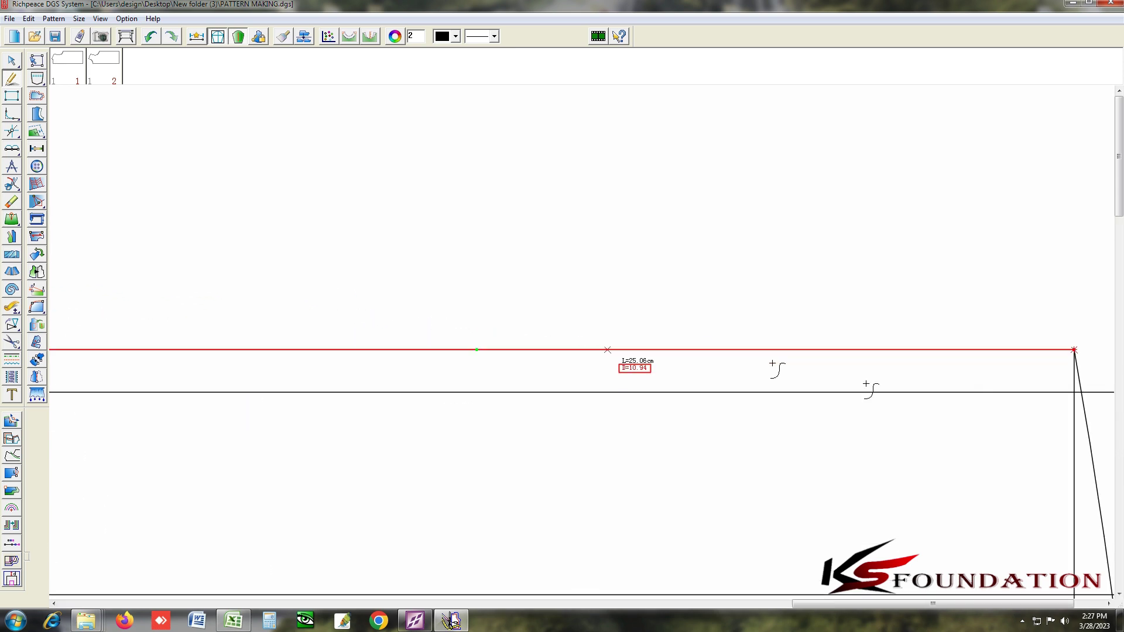
{"action": "scroll", "coordinate": [1086, 407], "scroll_direction": "up", "scroll_amount": 2}
{"action": "left_click", "coordinate": [558, 307]}
{"action": "scroll", "coordinate": [609, 358], "scroll_direction": "down", "scroll_amount": 1}
Erase the horizontal guide just inside the upper edge, keeping the slanted side line.
{"action": "right_click", "coordinate": [622, 366]}
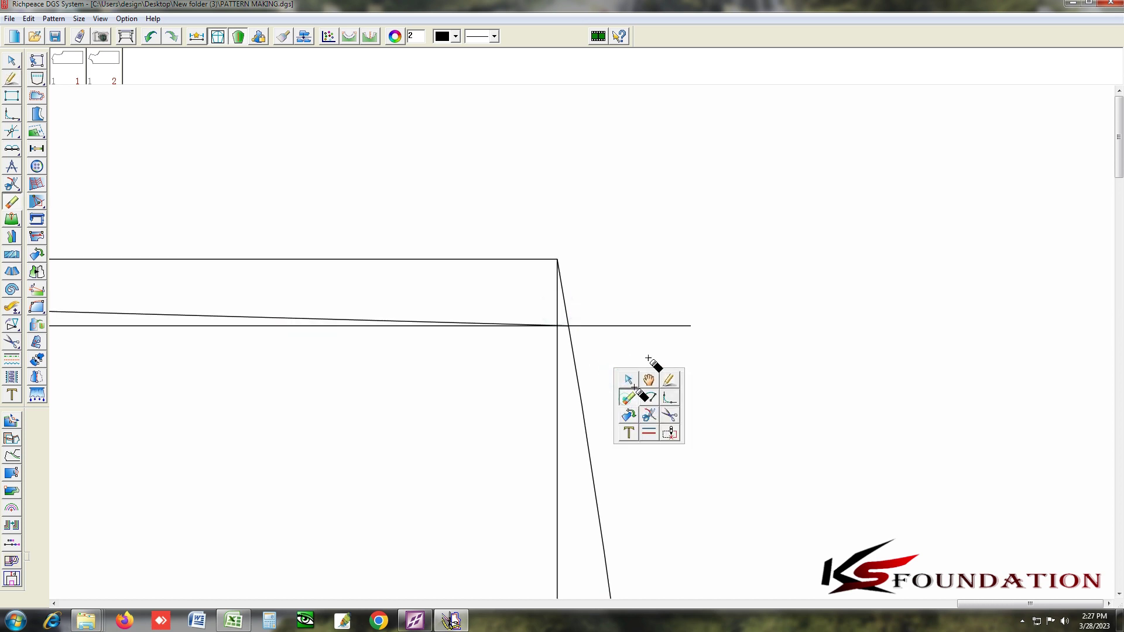
{"action": "left_click_drag", "start_coordinate": [662, 287], "coordinate": [644, 397]}
{"action": "scroll", "coordinate": [611, 348], "scroll_direction": "down", "scroll_amount": 8}
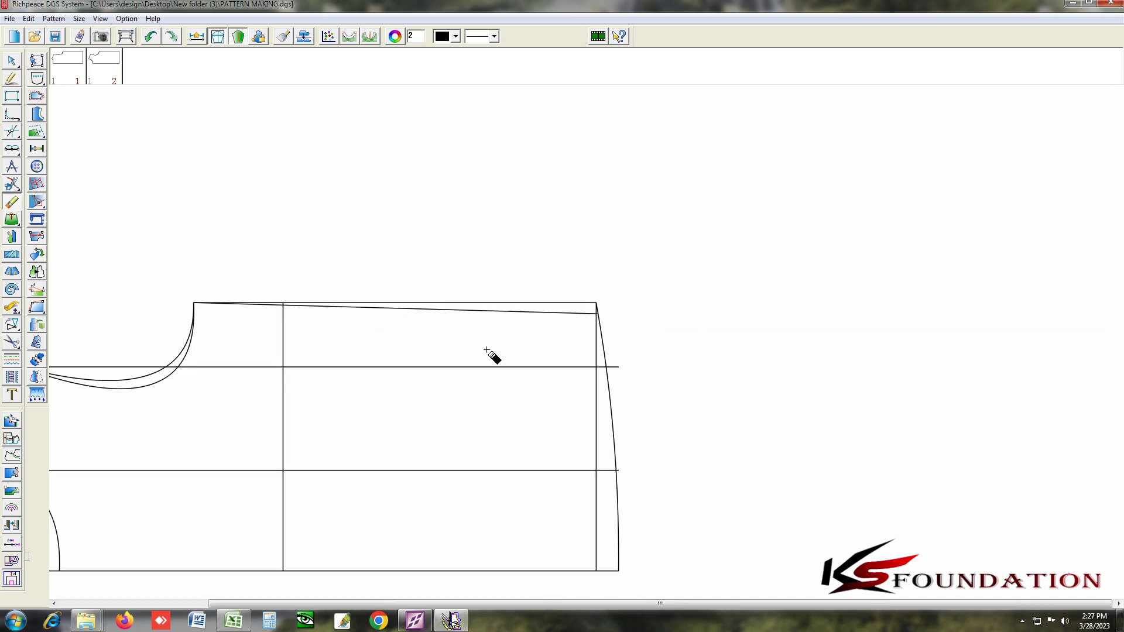
{"action": "scroll", "coordinate": [370, 354], "scroll_direction": "up", "scroll_amount": 1}
{"action": "scroll", "coordinate": [373, 352], "scroll_direction": "up", "scroll_amount": 1}
{"action": "scroll", "coordinate": [585, 349], "scroll_direction": "down", "scroll_amount": 2}
{"action": "scroll", "coordinate": [718, 472], "scroll_direction": "down", "scroll_amount": 1}
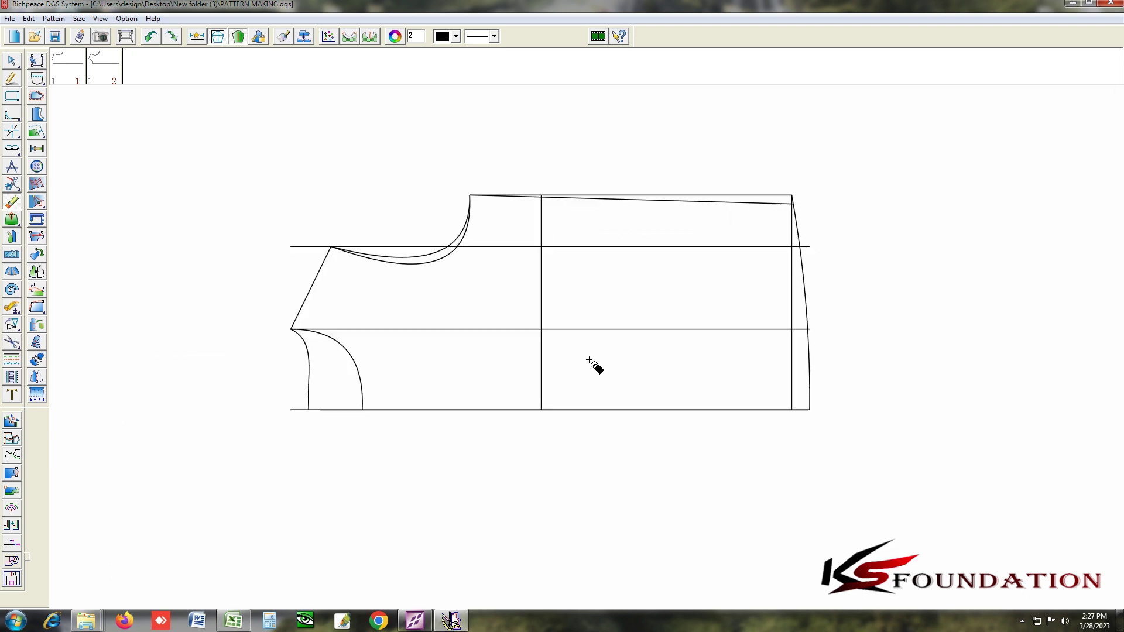
Draw a guide parallel to the lower edge at a distance of 22 cm.
{"action": "scroll", "coordinate": [585, 355], "scroll_direction": "up", "scroll_amount": 1}
{"action": "key", "text": "q"}
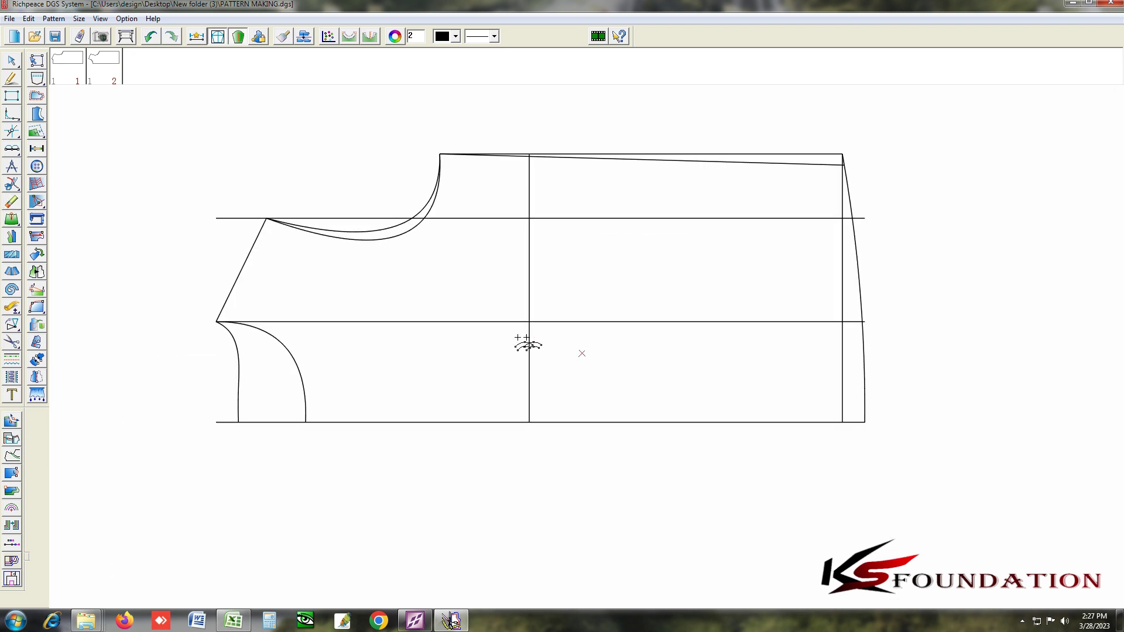
{"action": "left_click", "coordinate": [540, 423]}
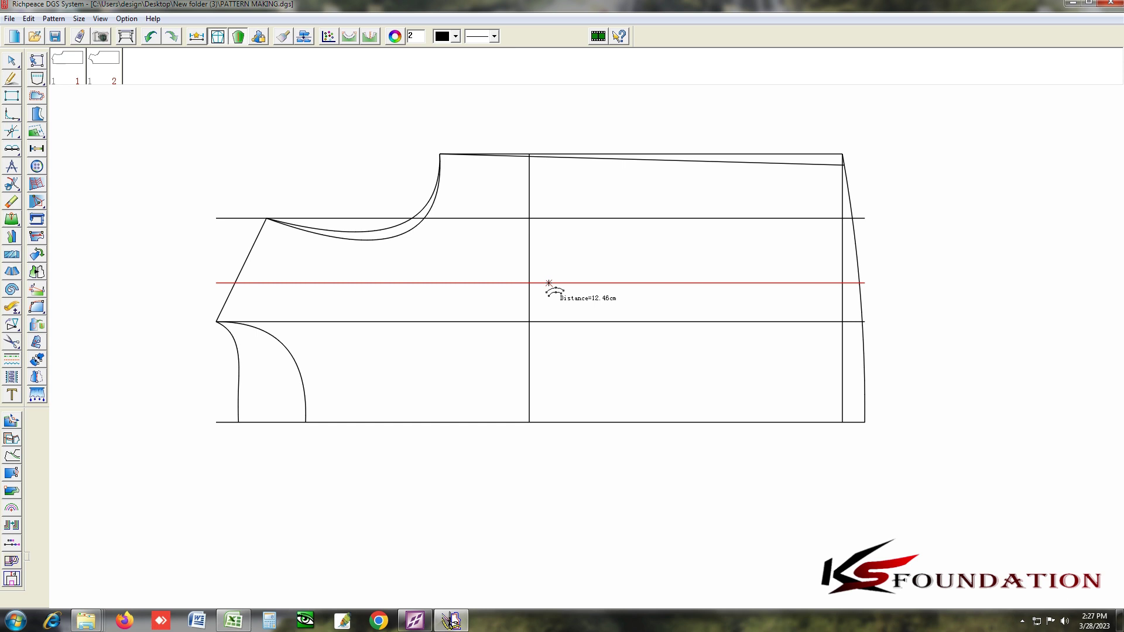
{"action": "type", "text": "22"}
{"action": "key", "text": "Return"}
{"action": "scroll", "coordinate": [591, 363], "scroll_direction": "up", "scroll_amount": 2}
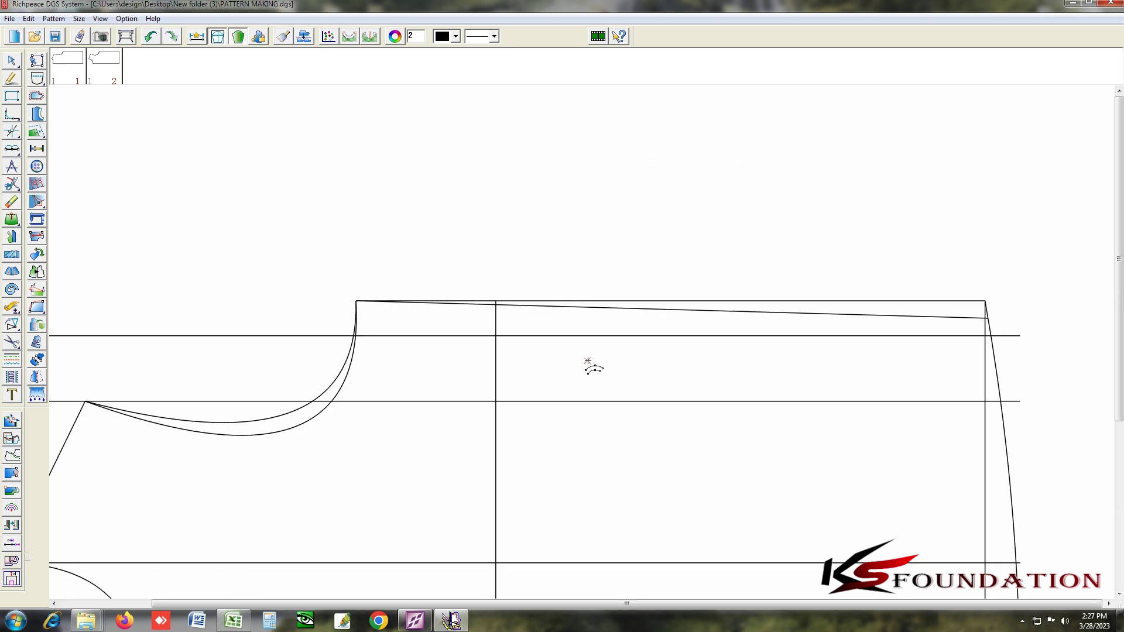
{"action": "right_click", "coordinate": [505, 203]}
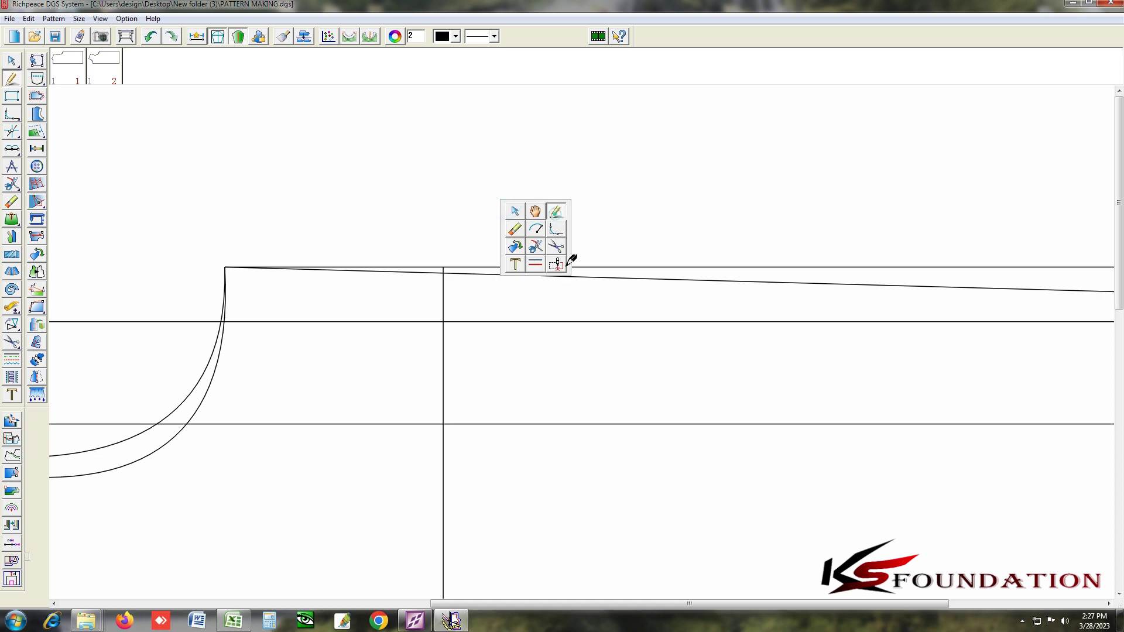
{"action": "left_click", "coordinate": [555, 212]}
{"action": "scroll", "coordinate": [588, 342], "scroll_direction": "down", "scroll_amount": 3}
{"action": "scroll", "coordinate": [588, 342], "scroll_direction": "up", "scroll_amount": 2}
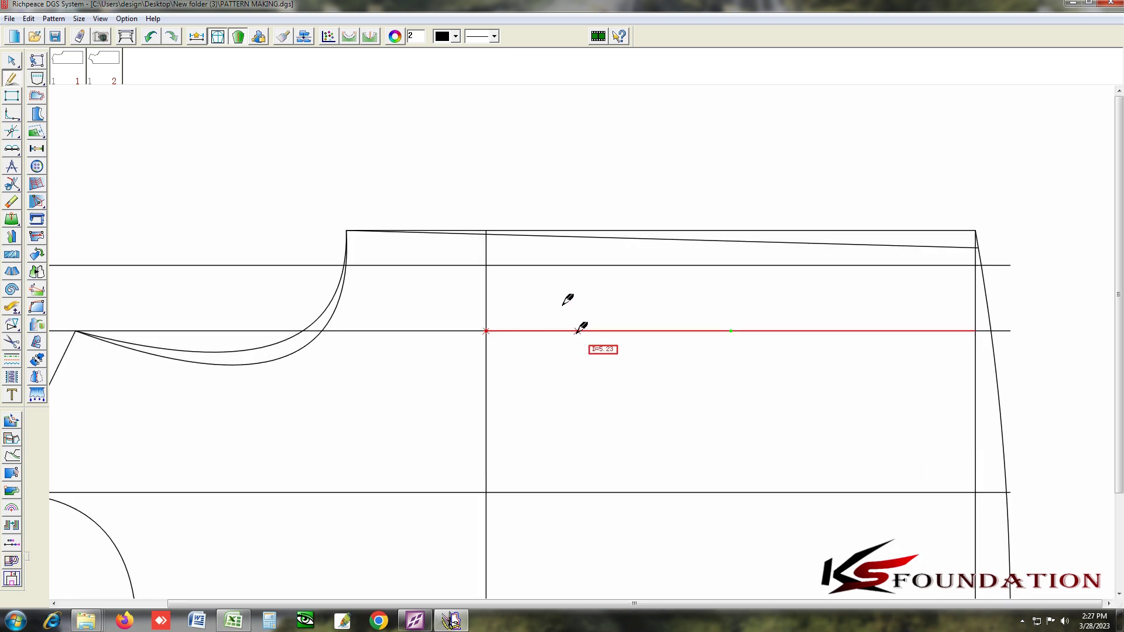
Bend the slanted side line inward into a smooth curve that dips toward the 22 cm guide near the waist line.
{"action": "right_click", "coordinate": [489, 142]}
{"action": "left_click", "coordinate": [493, 154]}
{"action": "left_click", "coordinate": [609, 240]}
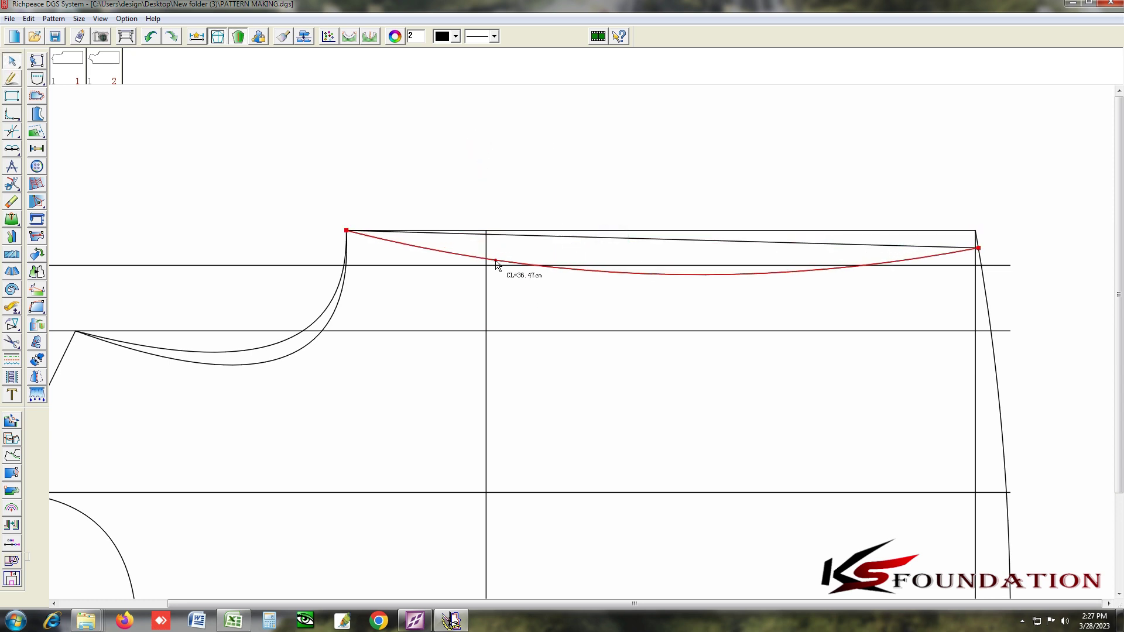
{"action": "left_click", "coordinate": [497, 263]}
{"action": "scroll", "coordinate": [595, 349], "scroll_direction": "down", "scroll_amount": 2}
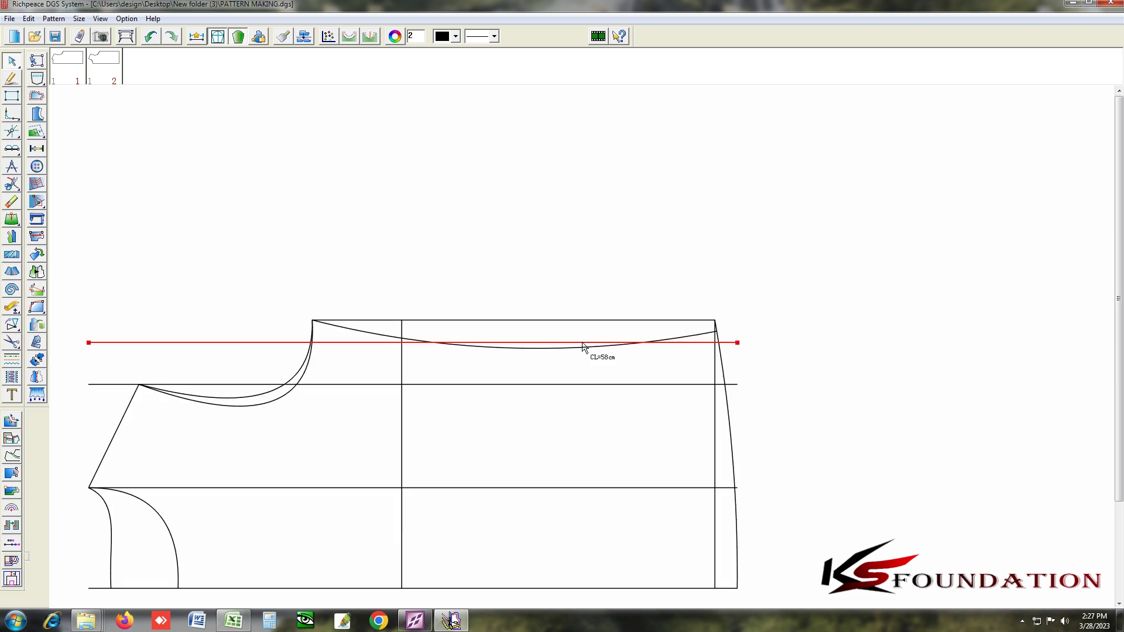
{"action": "scroll", "coordinate": [550, 350], "scroll_direction": "up", "scroll_amount": 1}
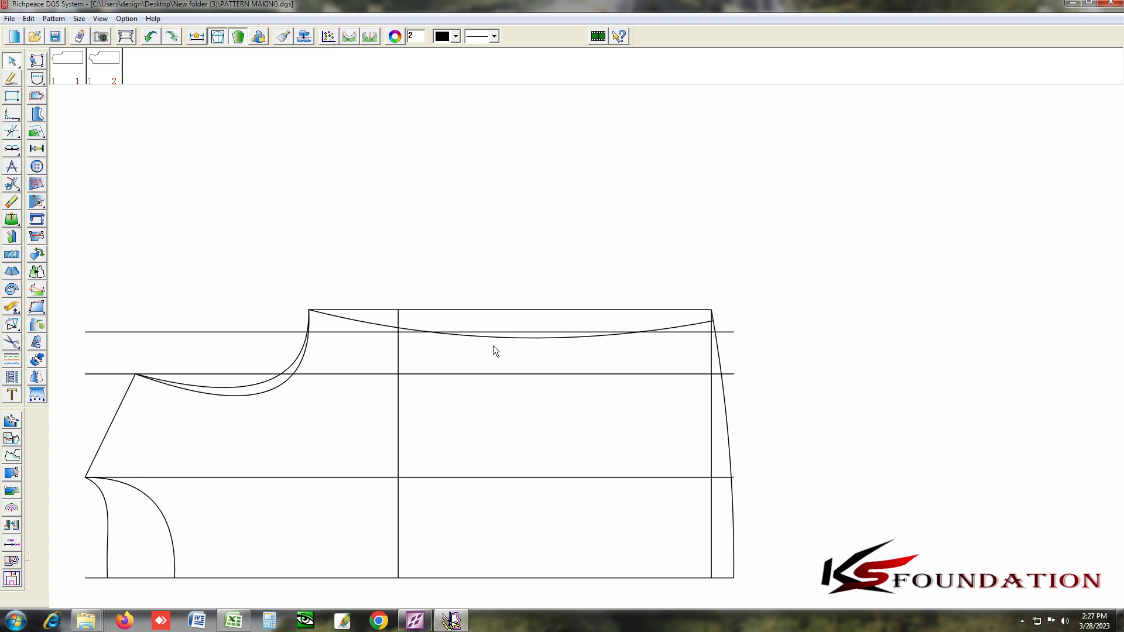
Reshape the side seam curve so it meets the 22 cm guide at the waist line and runs flatter toward the hem.
{"action": "scroll", "coordinate": [587, 347], "scroll_direction": "up", "scroll_amount": 2}
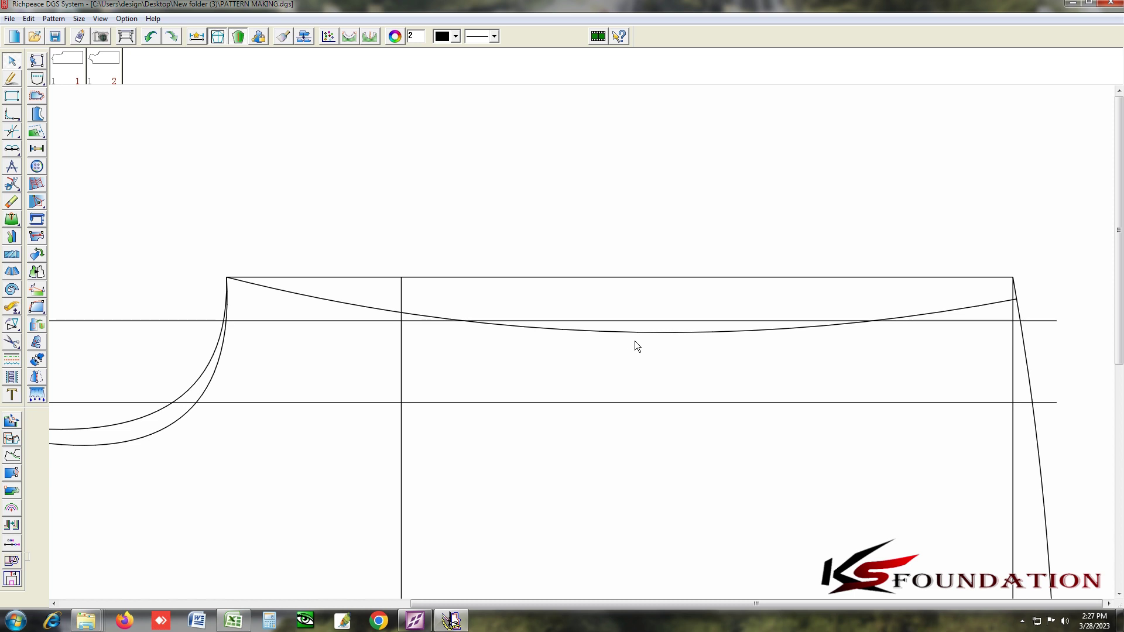
{"action": "left_click", "coordinate": [398, 318]}
{"action": "left_click", "coordinate": [395, 319]}
{"action": "left_click", "coordinate": [633, 343]}
{"action": "left_click_drag", "start_coordinate": [648, 334], "coordinate": [734, 315]}
{"action": "left_click", "coordinate": [705, 219]}
{"action": "scroll", "coordinate": [582, 339], "scroll_direction": "down", "scroll_amount": 2}
{"action": "scroll", "coordinate": [583, 343], "scroll_direction": "up", "scroll_amount": 1}
{"action": "scroll", "coordinate": [572, 345], "scroll_direction": "down", "scroll_amount": 1}
{"action": "scroll", "coordinate": [571, 345], "scroll_direction": "up", "scroll_amount": 2}
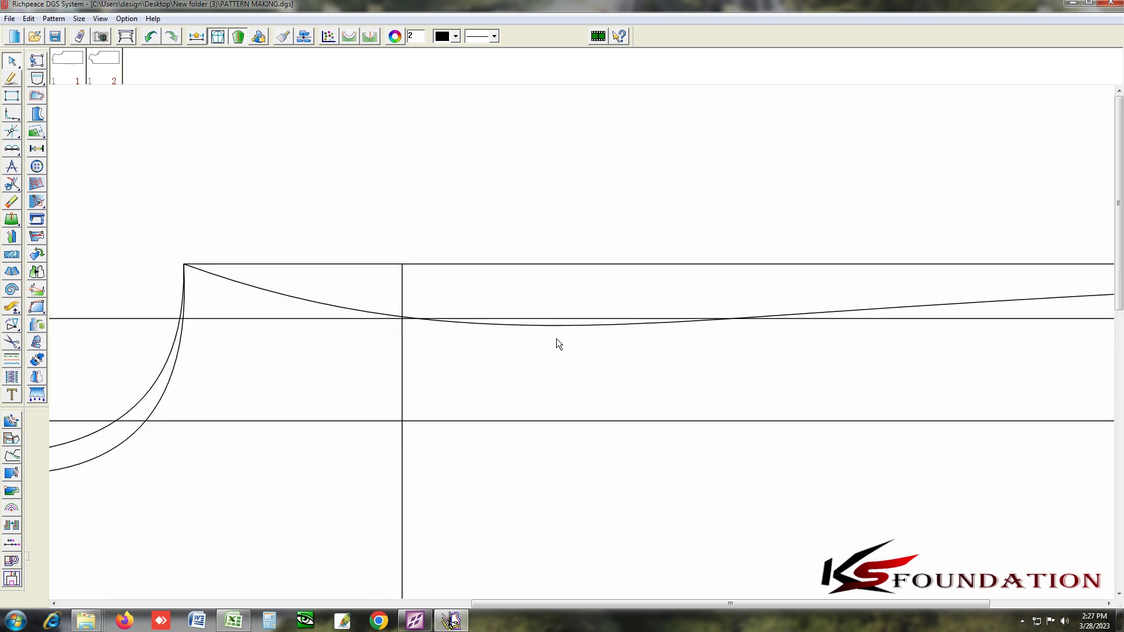
Place a curve point where the waist line meets the 22 cm guide and move the neighbouring hem-side point closer to the waist.
{"action": "left_click", "coordinate": [400, 317]}
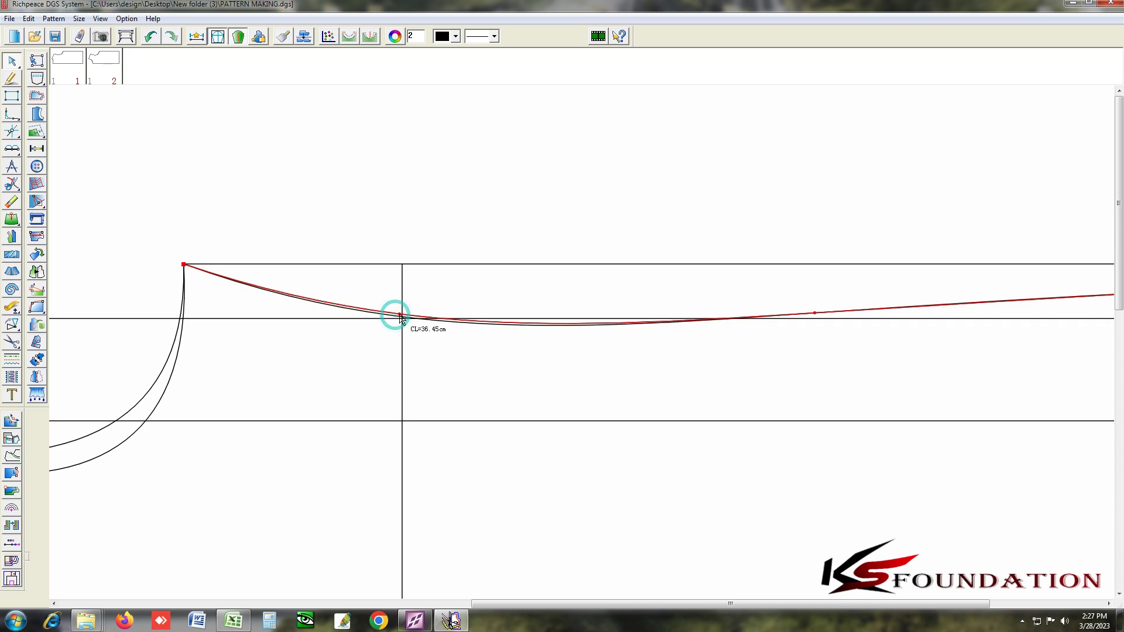
{"action": "left_click", "coordinate": [403, 316]}
{"action": "left_click", "coordinate": [811, 315]}
{"action": "left_click", "coordinate": [597, 316]}
{"action": "left_click", "coordinate": [678, 193]}
{"action": "scroll", "coordinate": [862, 302], "scroll_direction": "down", "scroll_amount": 2}
{"action": "scroll", "coordinate": [582, 343], "scroll_direction": "up", "scroll_amount": 2}
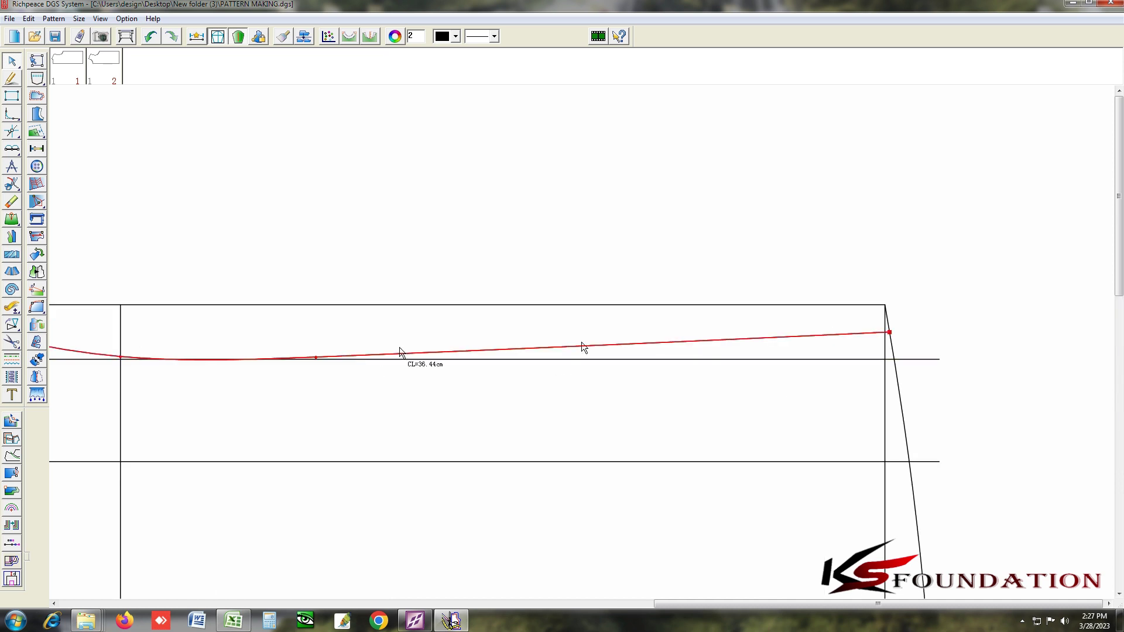
Smooth the side seam between waist and hem by pulling its middle points slightly inward past the 22 cm guide.
{"action": "scroll", "coordinate": [400, 348], "scroll_direction": "up", "scroll_amount": 1}
{"action": "left_click", "coordinate": [477, 354]}
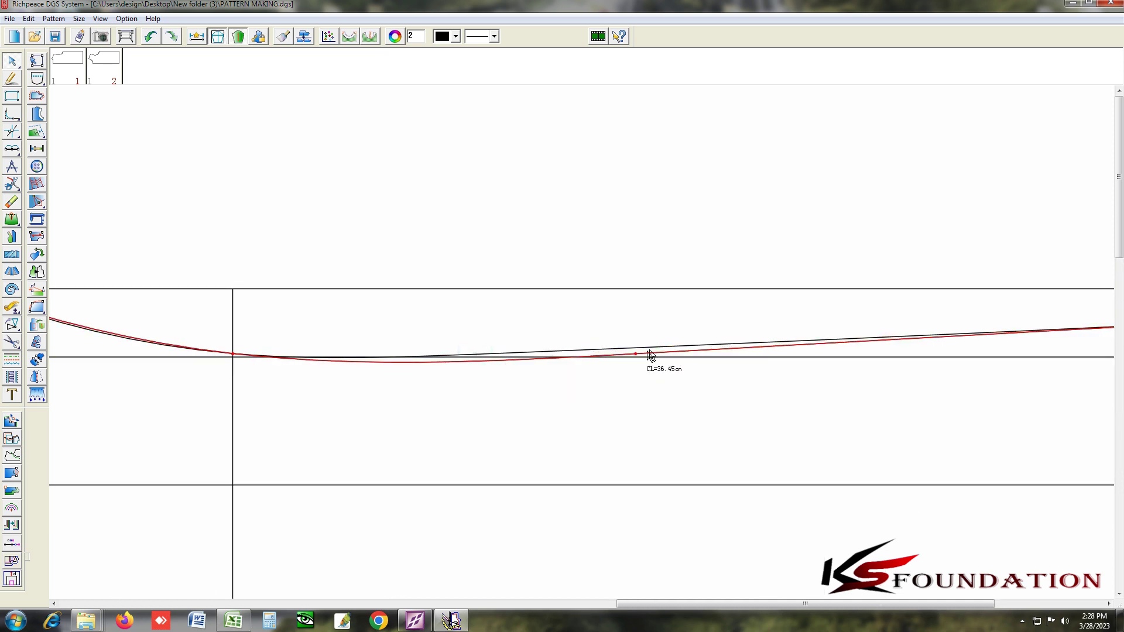
{"action": "left_click", "coordinate": [650, 353]}
{"action": "scroll", "coordinate": [581, 344], "scroll_direction": "down", "scroll_amount": 2}
{"action": "scroll", "coordinate": [557, 344], "scroll_direction": "up", "scroll_amount": 3}
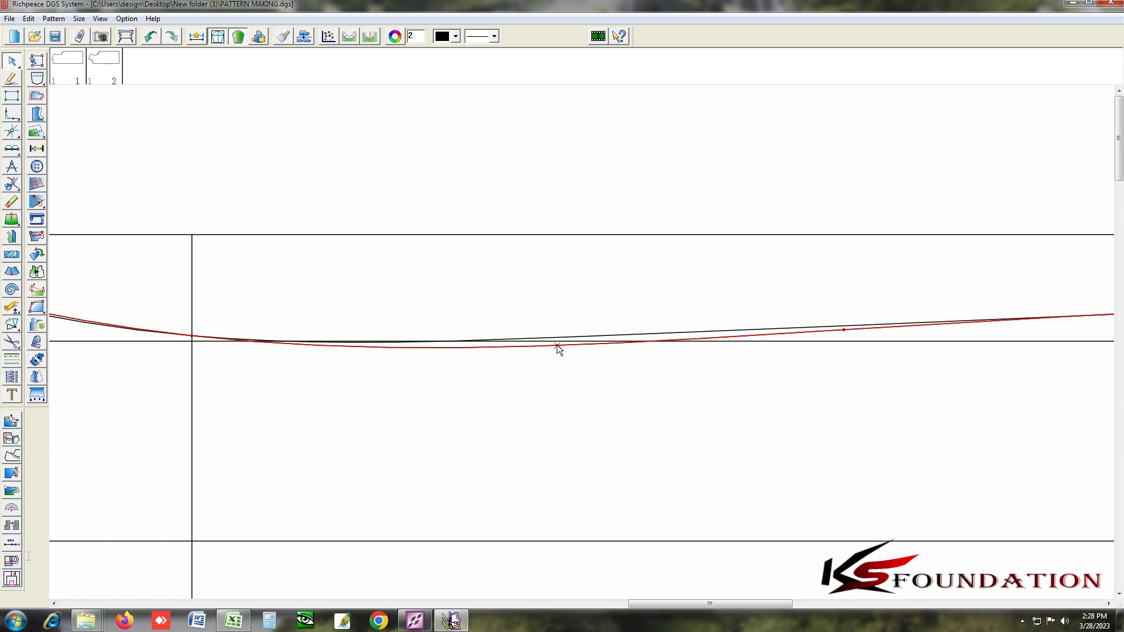
{"action": "scroll", "coordinate": [719, 338], "scroll_direction": "down", "scroll_amount": 3}
{"action": "scroll", "coordinate": [508, 368], "scroll_direction": "down", "scroll_amount": 4}
{"action": "left_click", "coordinate": [668, 221]}
{"action": "scroll", "coordinate": [712, 360], "scroll_direction": "down", "scroll_amount": 3}
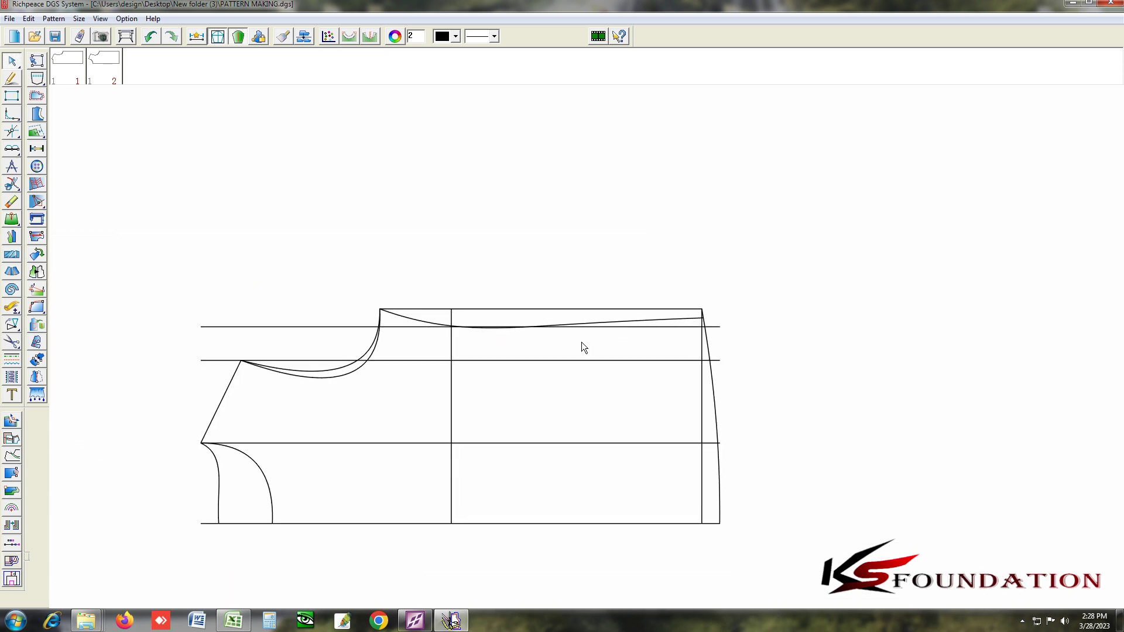
Erase the 22 cm guide and the original straight side line, keeping the curved side seam.
{"action": "scroll", "coordinate": [582, 342], "scroll_direction": "up", "scroll_amount": 2}
{"action": "right_click", "coordinate": [561, 355]}
{"action": "left_click", "coordinate": [612, 358]}
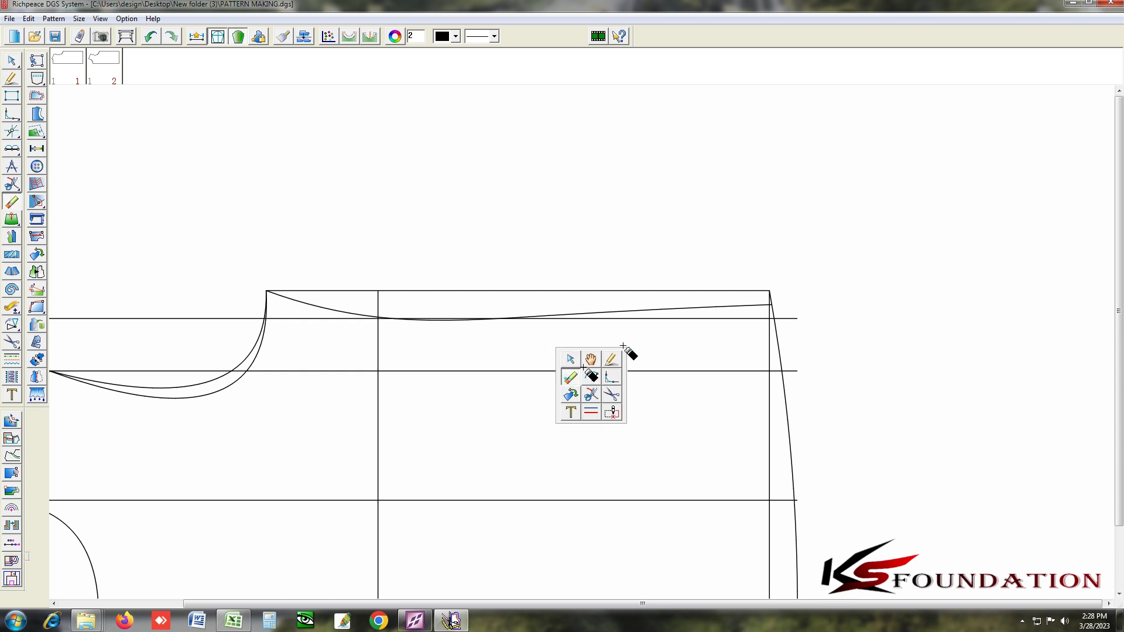
{"action": "left_click", "coordinate": [674, 319]}
{"action": "left_click", "coordinate": [518, 290]}
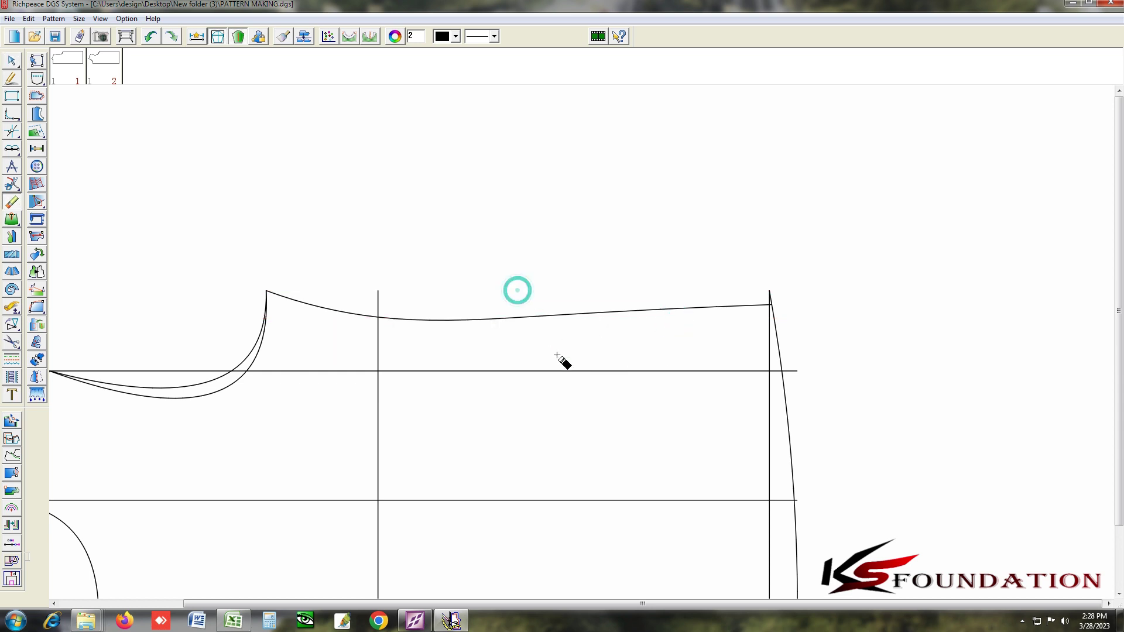
Trim the vertical hem line and the hem curve where they extend past the lower end of the side seam.
{"action": "scroll", "coordinate": [589, 330], "scroll_direction": "up", "scroll_amount": 3}
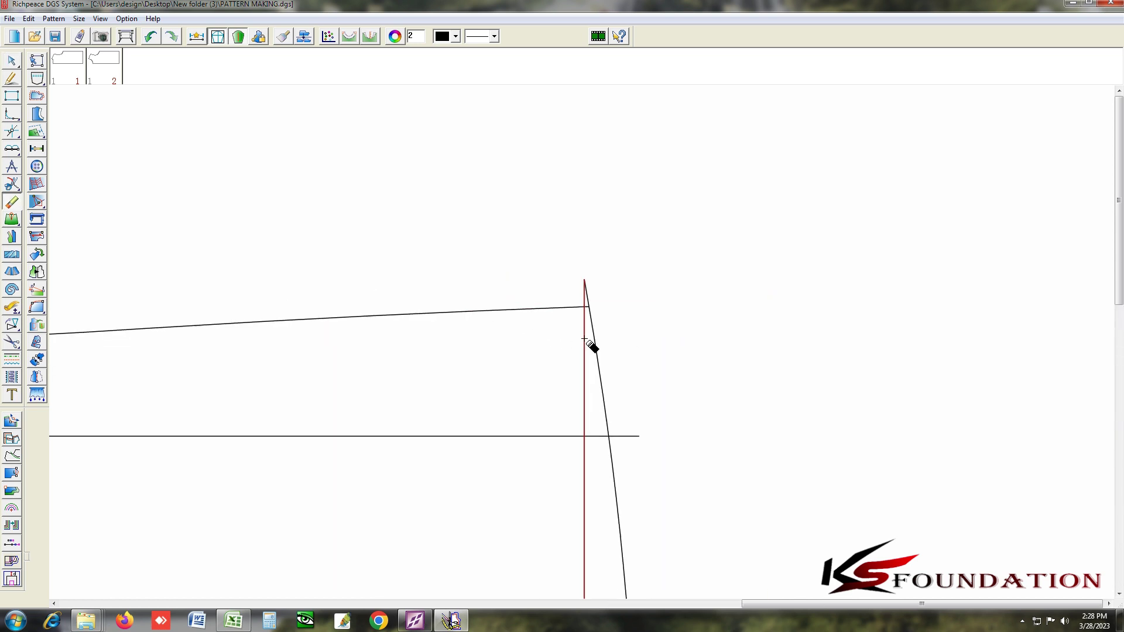
{"action": "scroll", "coordinate": [579, 313], "scroll_direction": "up", "scroll_amount": 1}
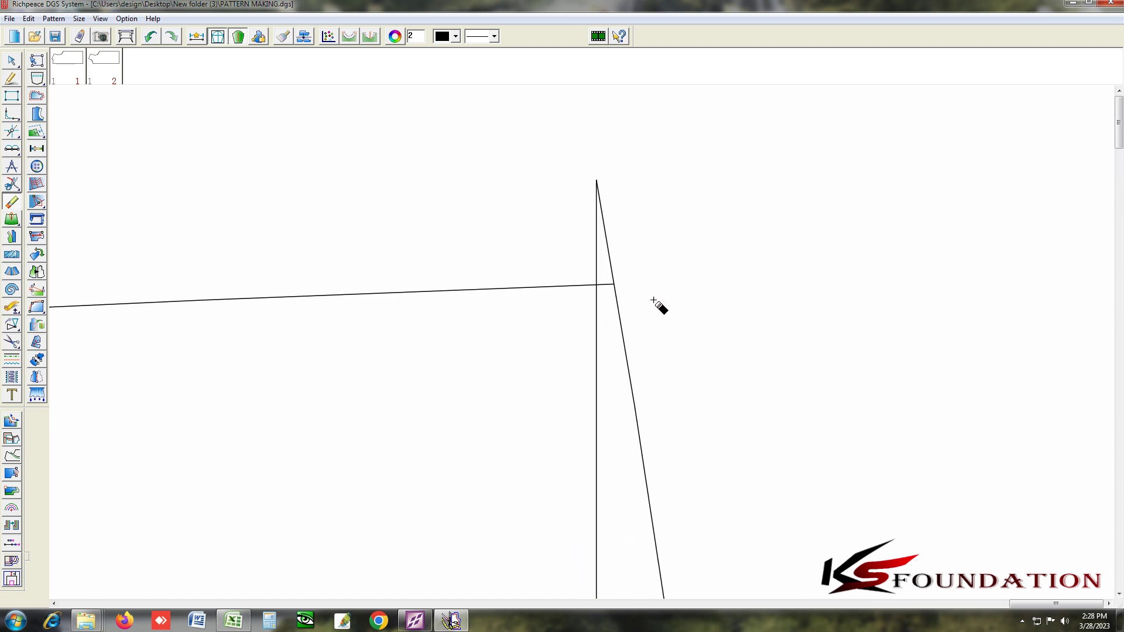
{"action": "right_click", "coordinate": [667, 291]}
{"action": "left_click", "coordinate": [713, 301]}
{"action": "left_click_drag", "start_coordinate": [726, 307], "coordinate": [549, 352]}
{"action": "left_click", "coordinate": [552, 287]}
{"action": "right_click", "coordinate": [523, 344]}
{"action": "scroll", "coordinate": [580, 344], "scroll_direction": "down", "scroll_amount": 7}
{"action": "scroll", "coordinate": [484, 365], "scroll_direction": "down", "scroll_amount": 2}
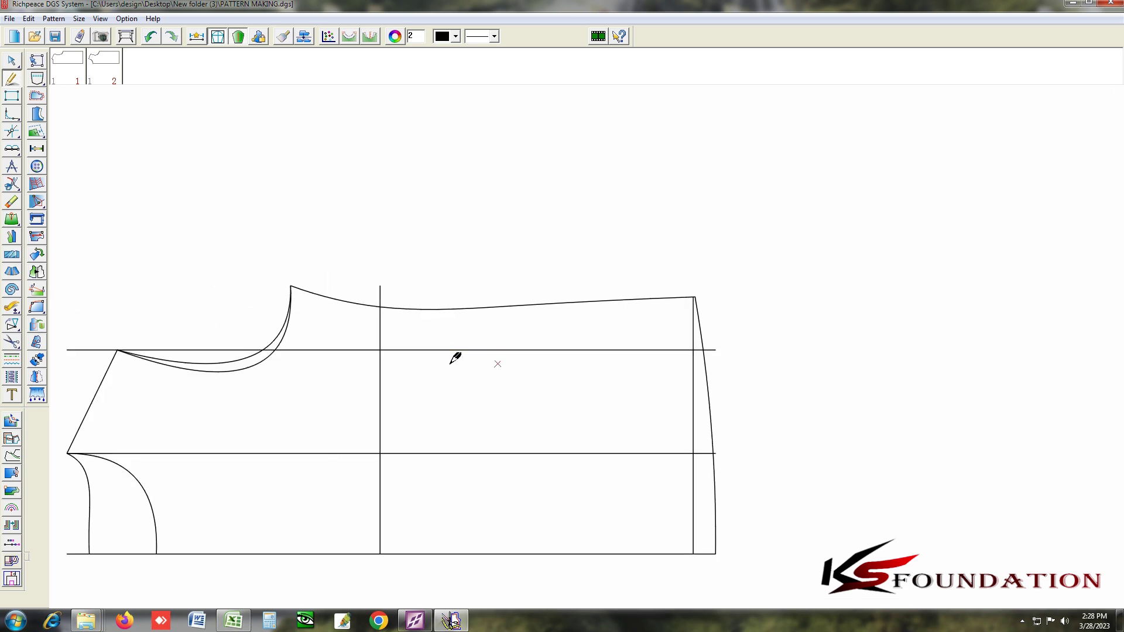
{"action": "scroll", "coordinate": [590, 343], "scroll_direction": "up", "scroll_amount": 2}
{"action": "scroll", "coordinate": [592, 351], "scroll_direction": "down", "scroll_amount": 2}
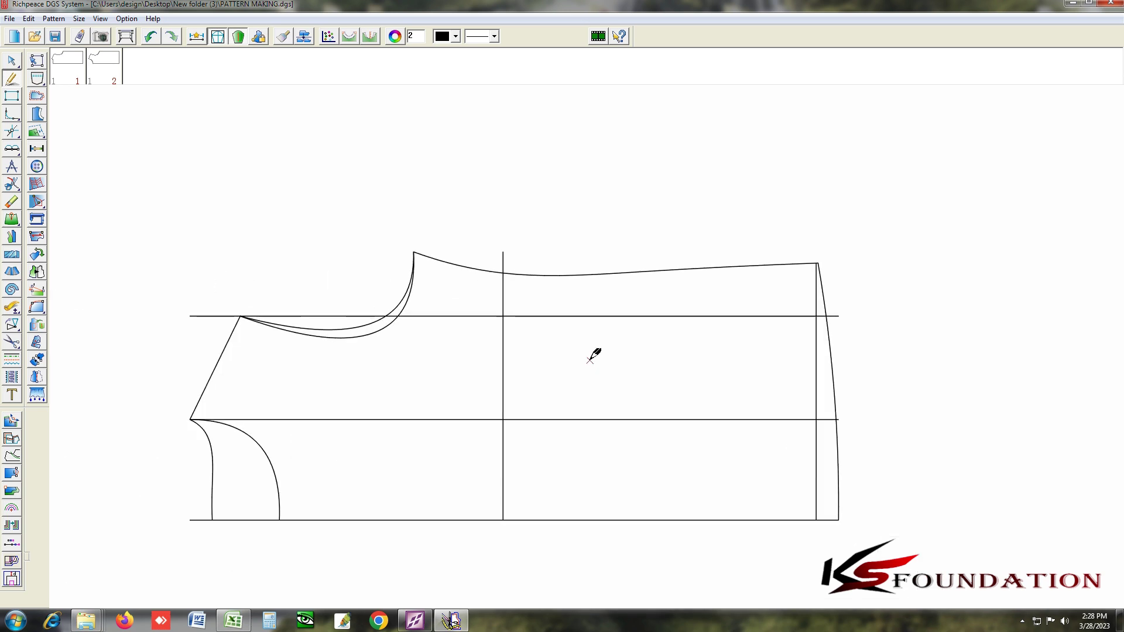
Erase the vertical waist line and the horizontal guide through the shoulder point.
{"action": "right_click", "coordinate": [576, 176]}
{"action": "left_click", "coordinate": [585, 203]}
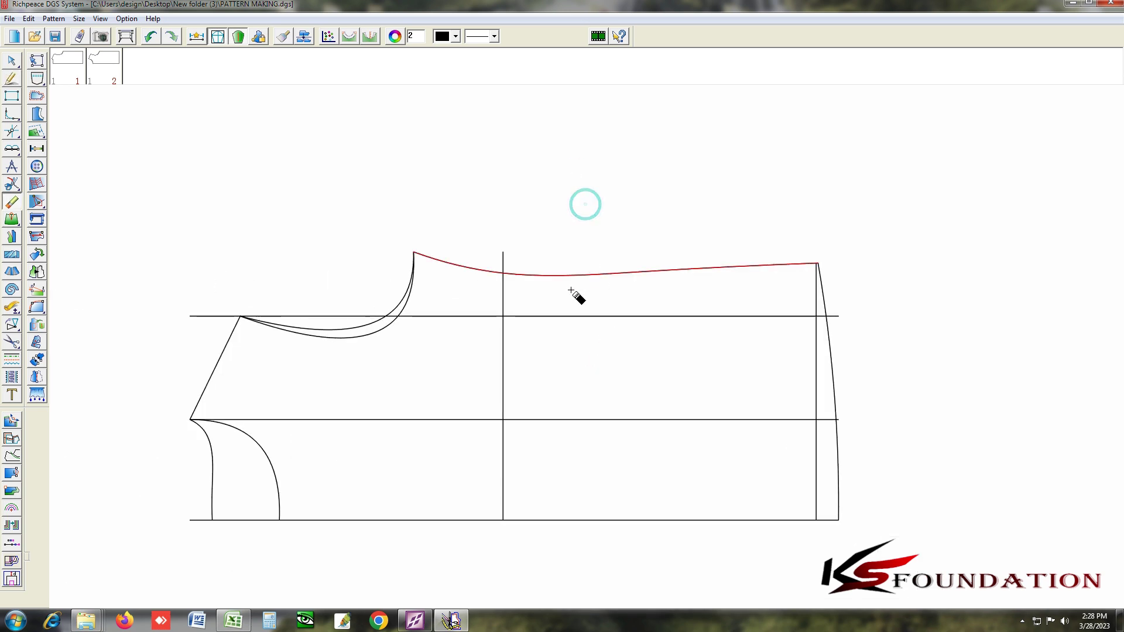
{"action": "scroll", "coordinate": [498, 305], "scroll_direction": "up", "scroll_amount": 2}
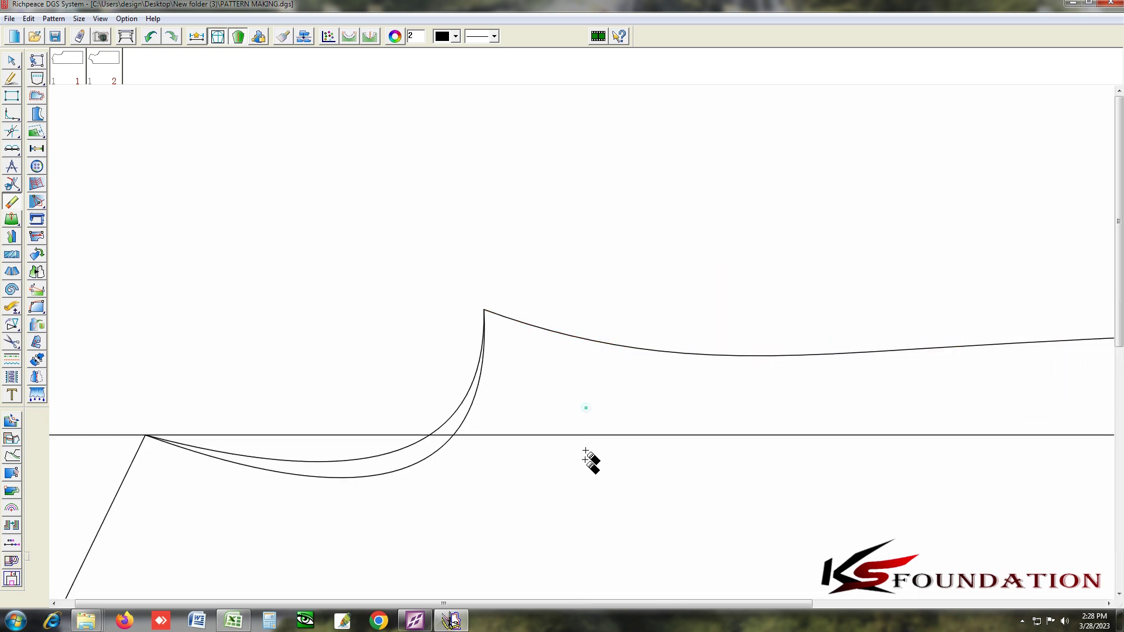
{"action": "scroll", "coordinate": [615, 445], "scroll_direction": "down", "scroll_amount": 2}
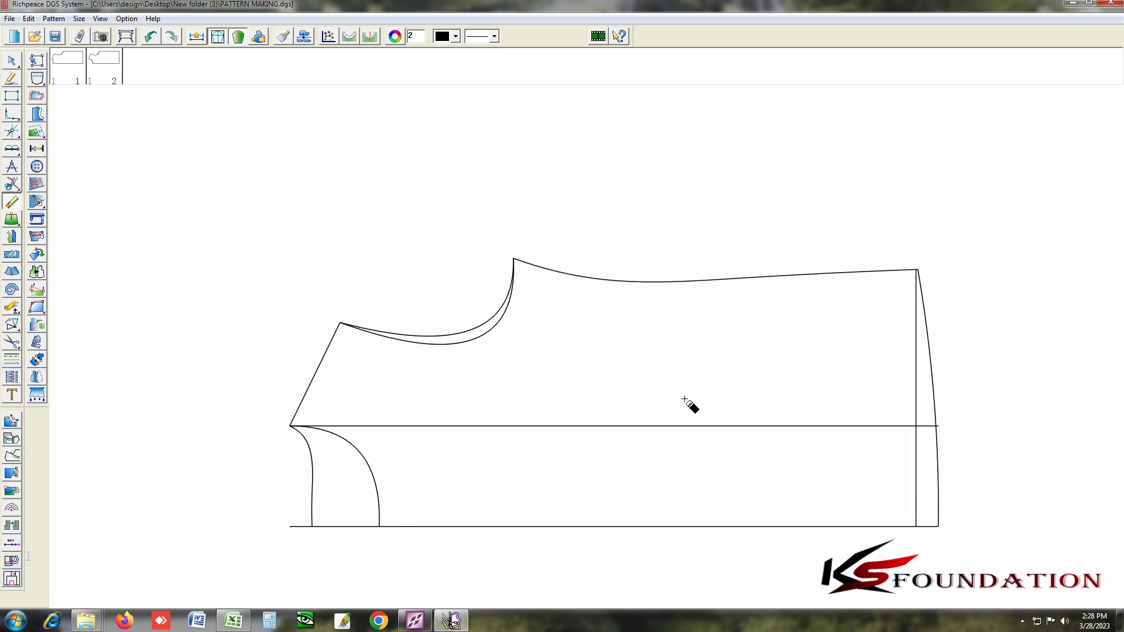
{"action": "middle_click", "coordinate": [586, 347]}
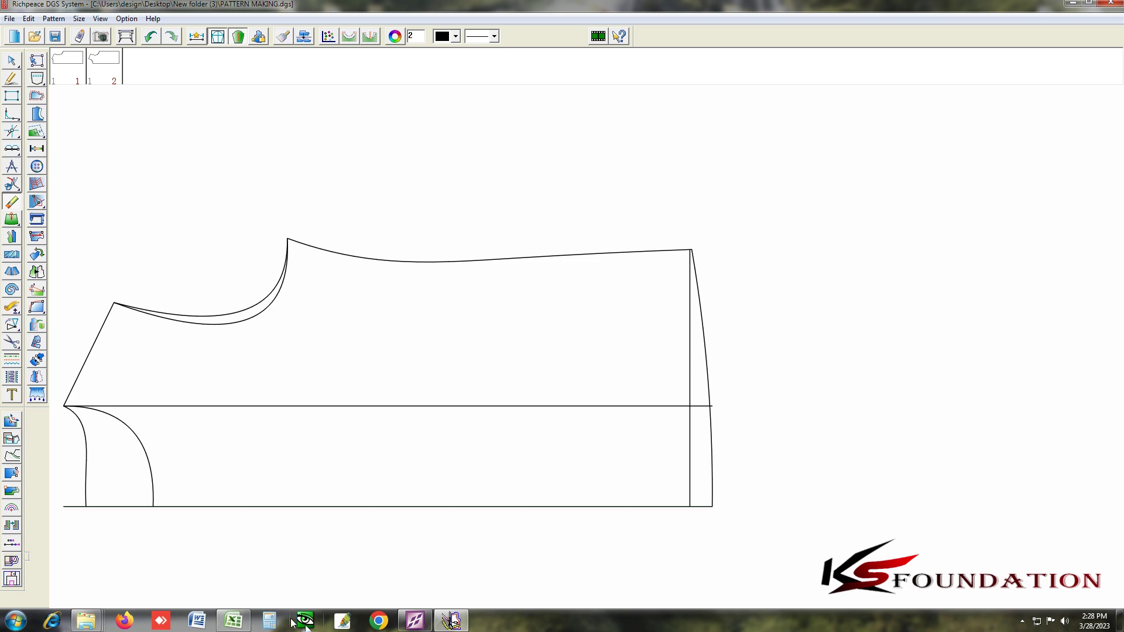
Switch to the Excel measurement chart and check the size 150 front pocket zipper and pocket placement from bottom.
{"action": "left_click", "coordinate": [233, 622]}
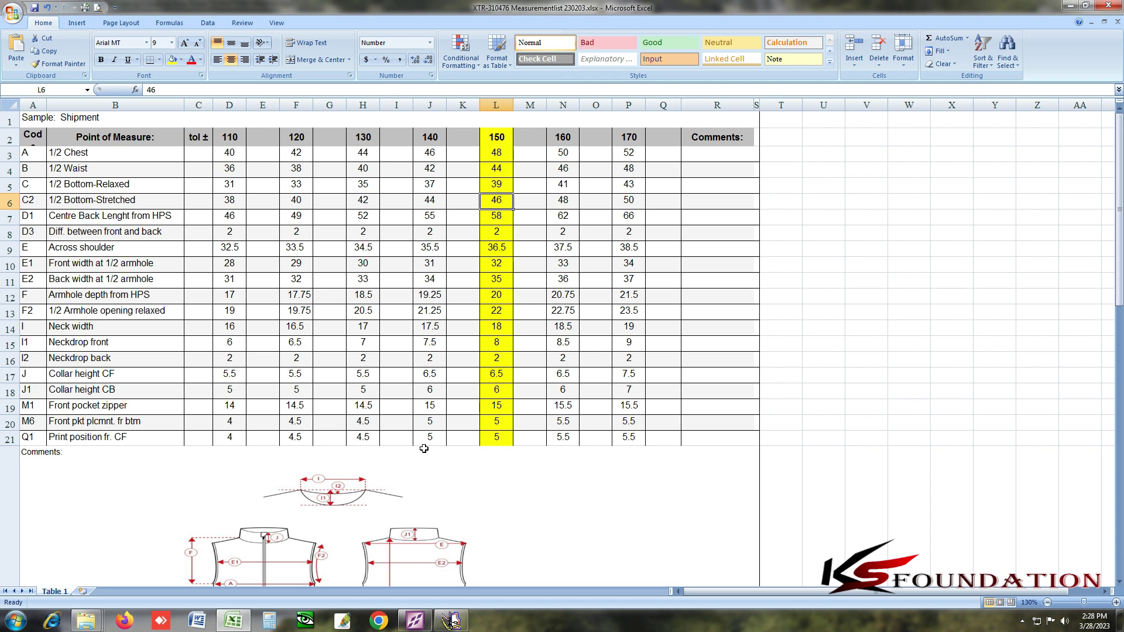
{"action": "left_click", "coordinate": [494, 405]}
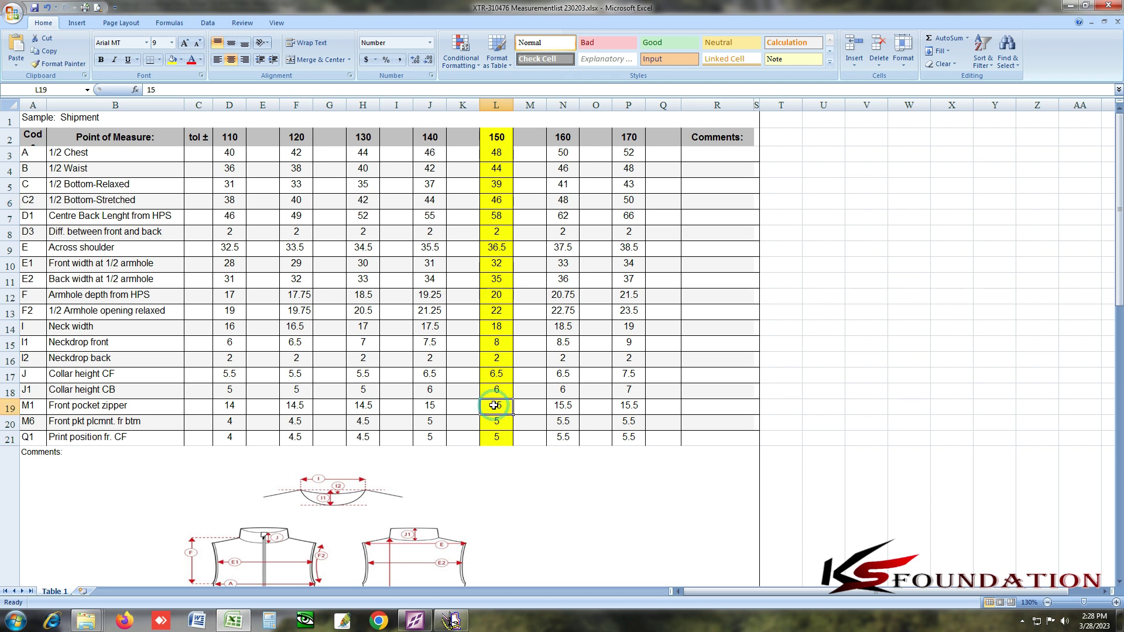
{"action": "left_click", "coordinate": [499, 424]}
{"action": "left_click", "coordinate": [498, 408]}
{"action": "left_click", "coordinate": [499, 419]}
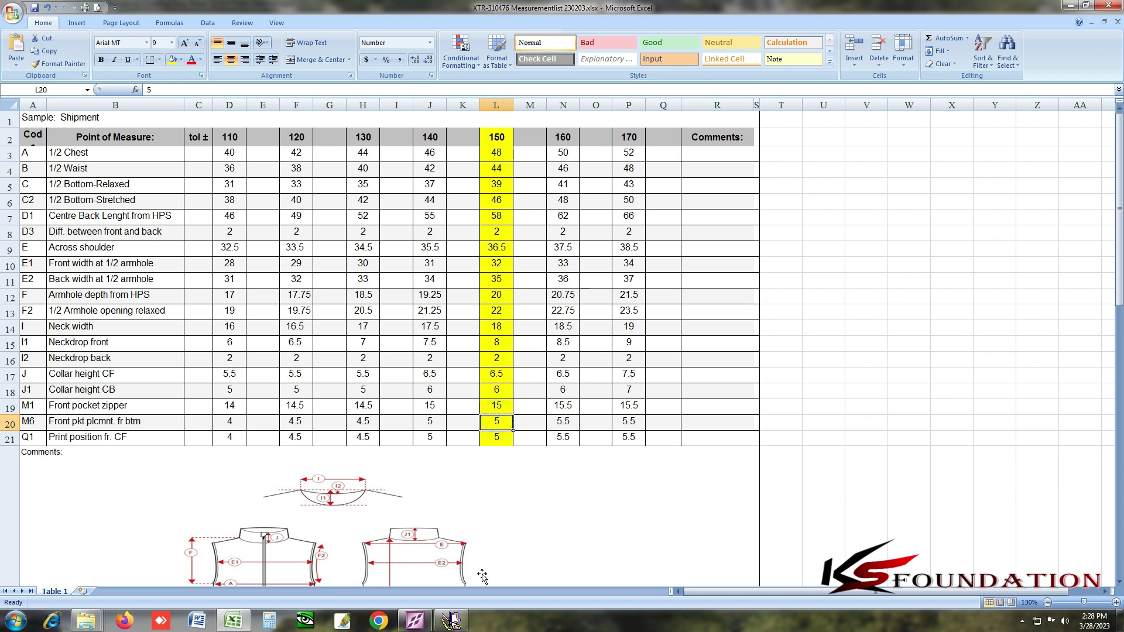
Switch back to Richpeace DGS and draw a vertical pocket guide parallel to the straight hem line, 5 cm inside it.
{"action": "left_click", "coordinate": [451, 620]}
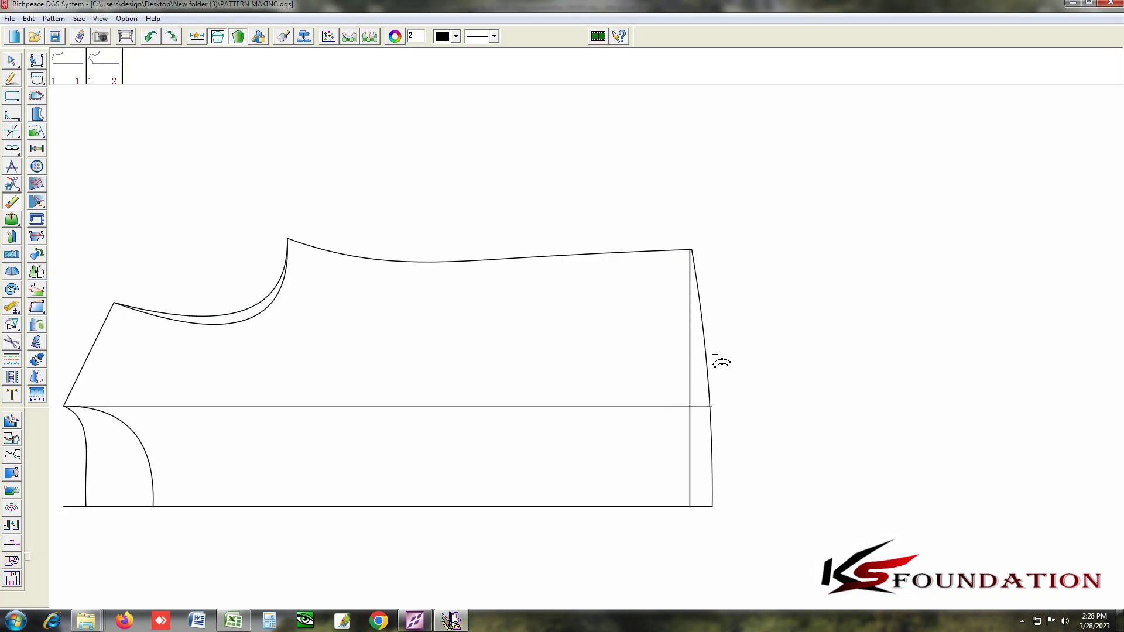
{"action": "left_click", "coordinate": [692, 355]}
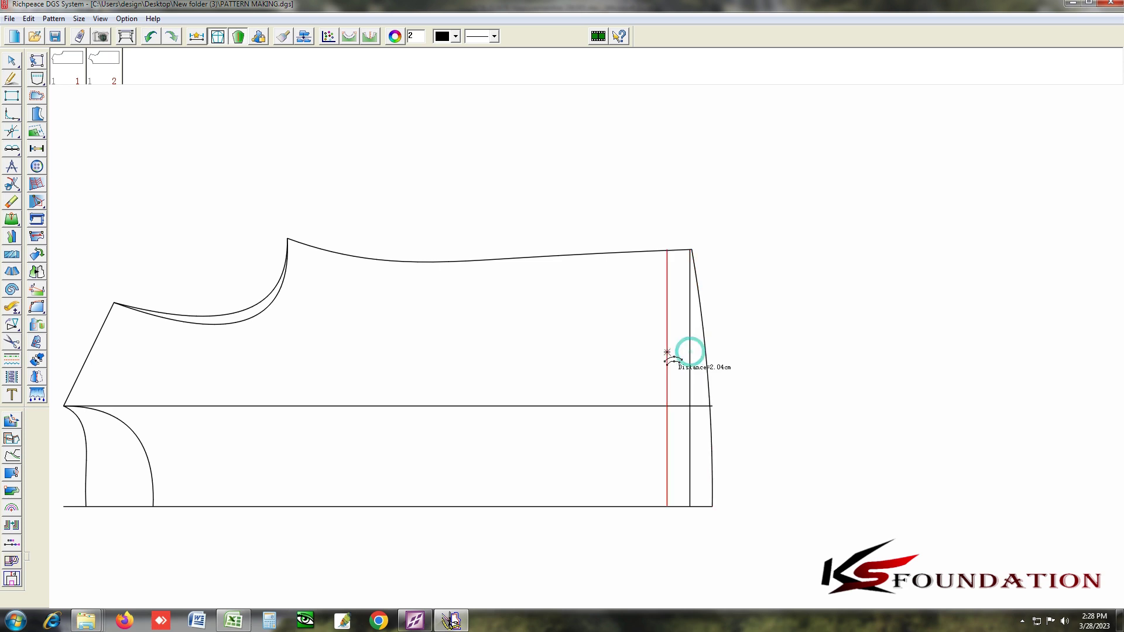
{"action": "type", "text": "12"}
{"action": "key", "text": "Return"}
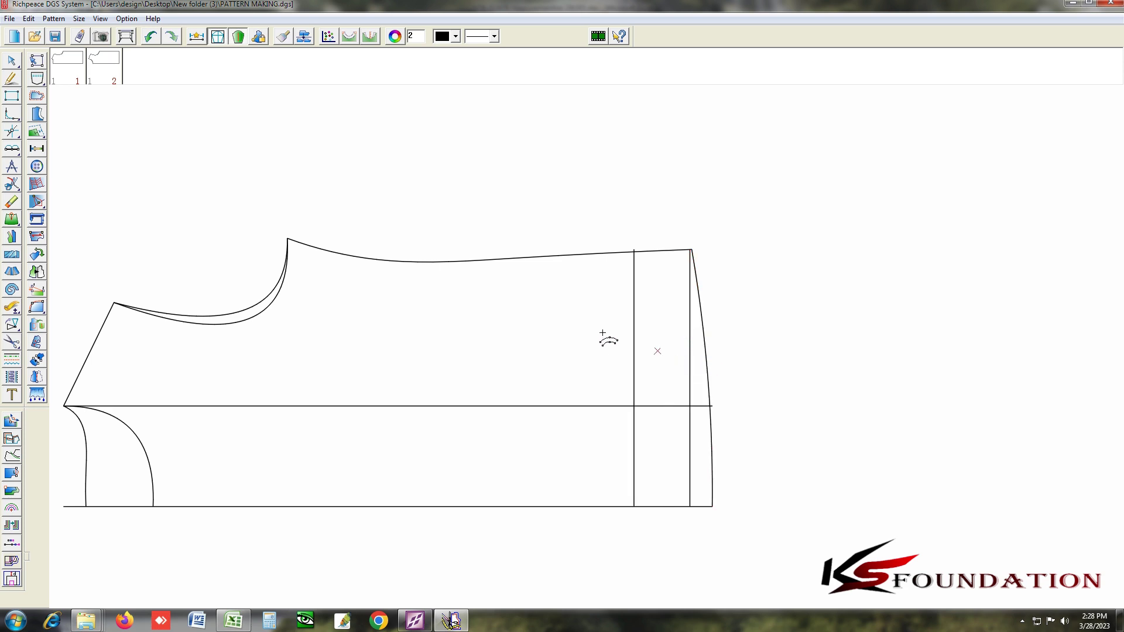
Draw a horizontal line 24.7 cm long from the hem corner at the side seam toward the armhole.
{"action": "right_click", "coordinate": [603, 335]}
{"action": "left_click", "coordinate": [599, 328]}
{"action": "right_click", "coordinate": [711, 233]}
{"action": "left_click", "coordinate": [748, 234]}
{"action": "left_click", "coordinate": [690, 250]}
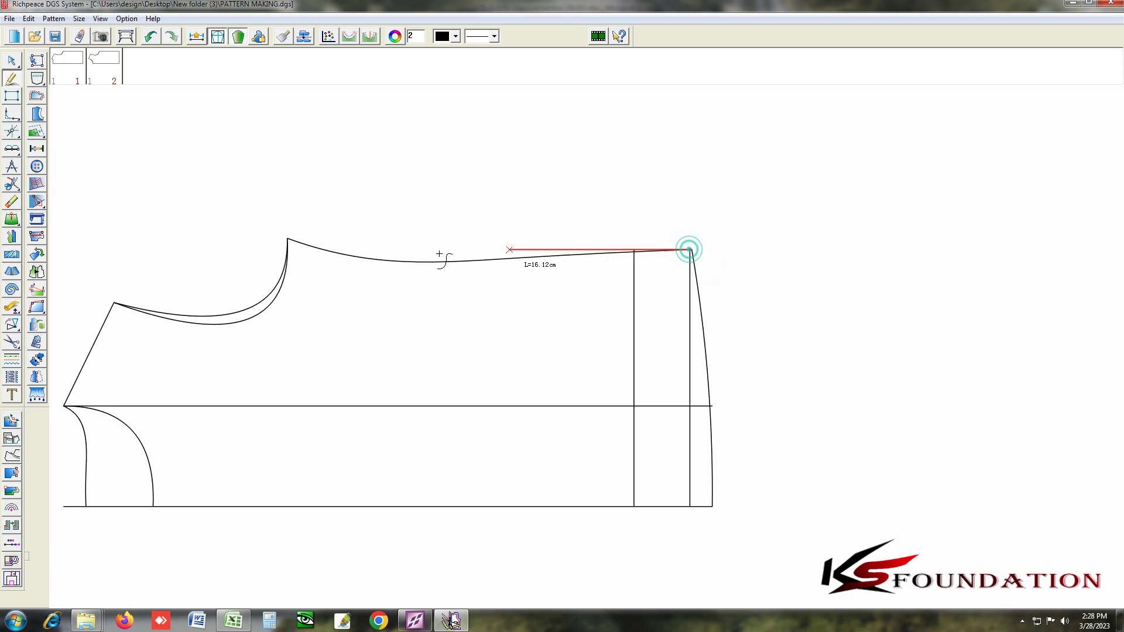
{"action": "left_click", "coordinate": [414, 238]}
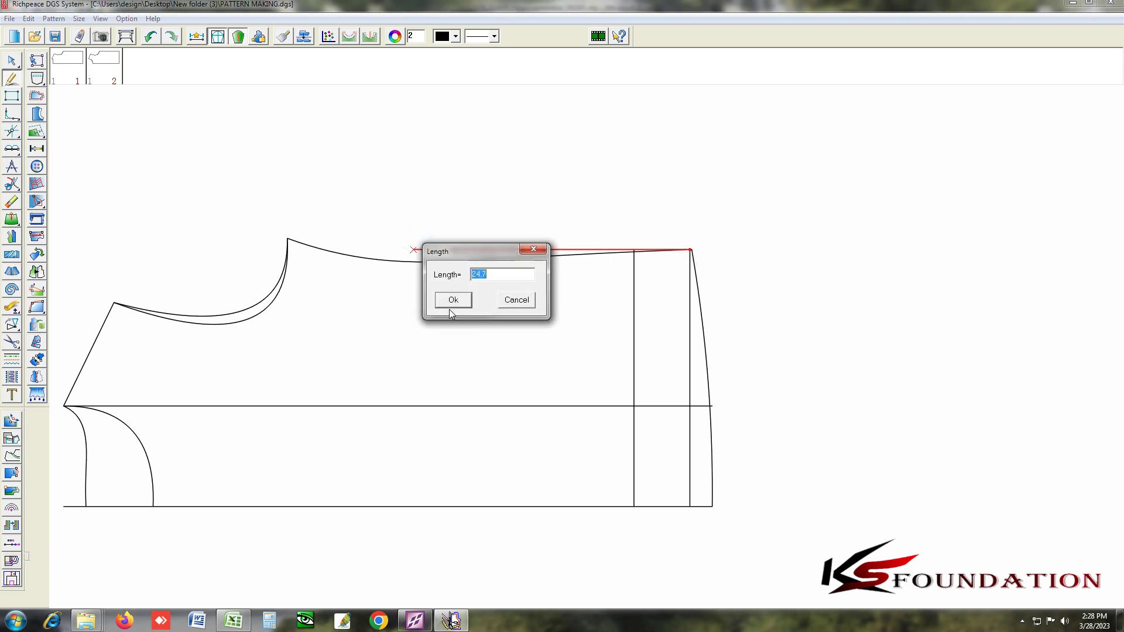
{"action": "key", "text": "Return"}
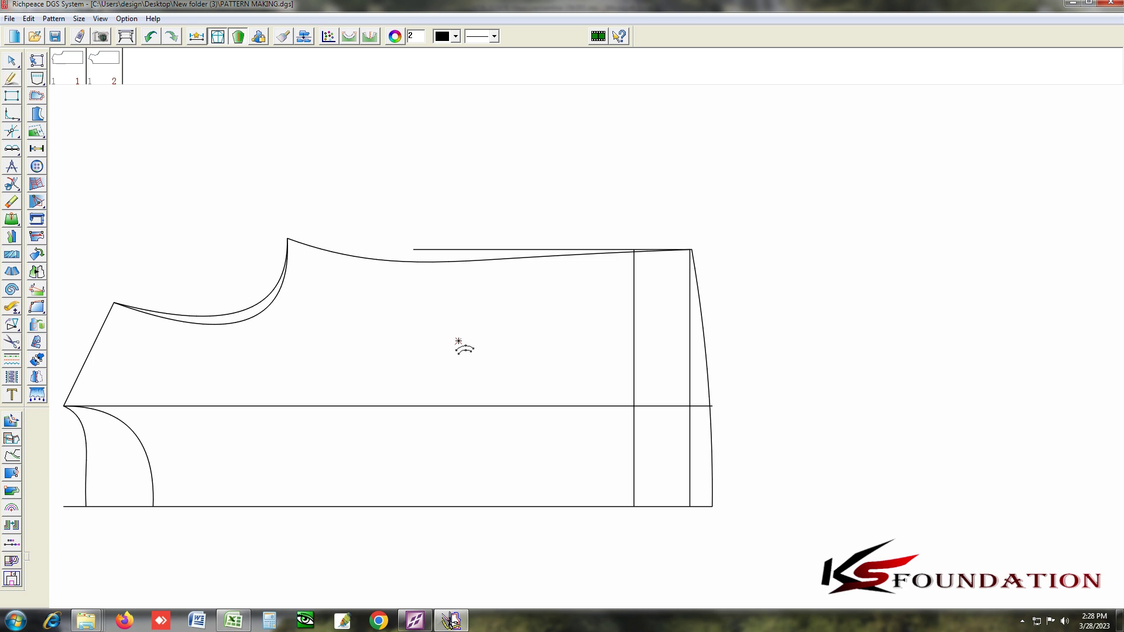
Draw a parallel of the new horizontal line about 5 cm inward, and check the pocket position in the Excel sketch.
{"action": "left_click", "coordinate": [605, 250]}
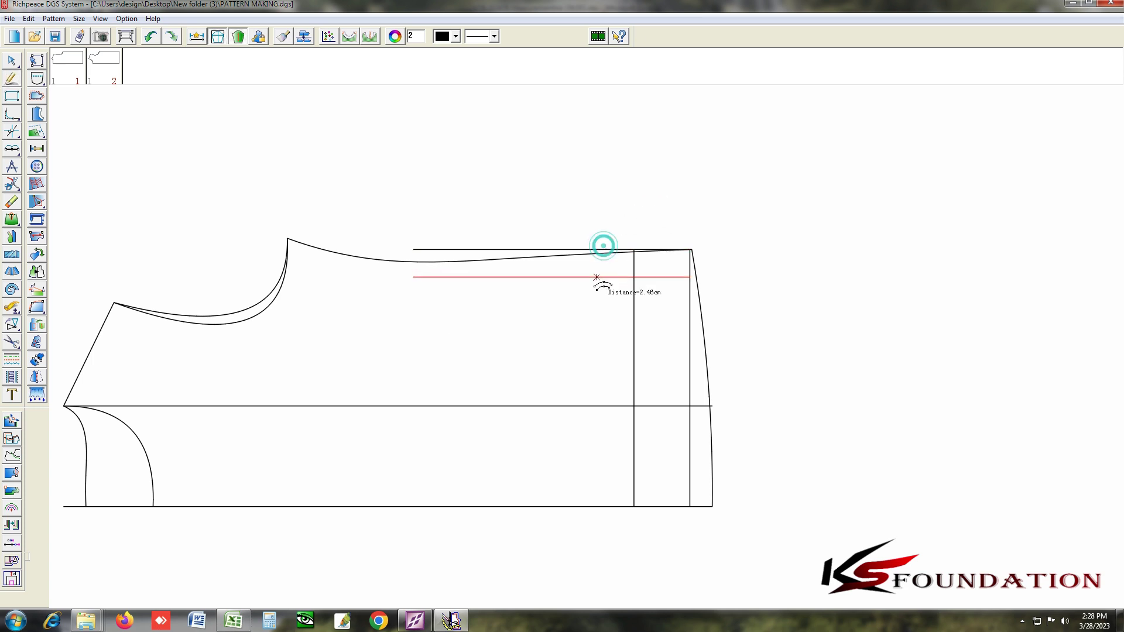
{"action": "left_click", "coordinate": [597, 277]}
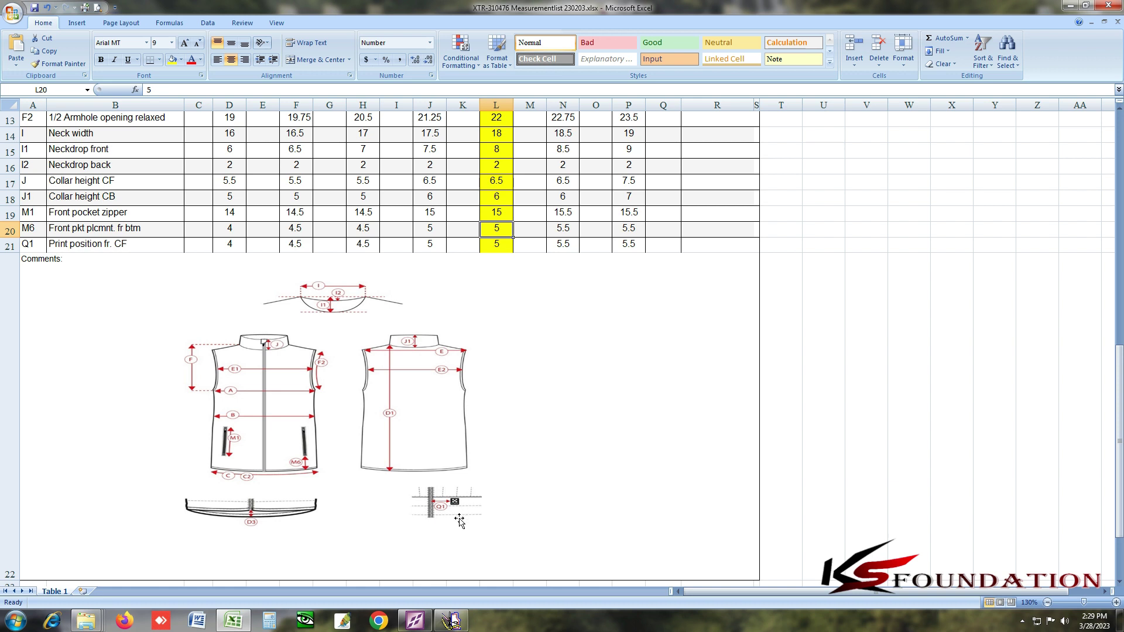
{"action": "scroll", "coordinate": [459, 520], "scroll_direction": "up", "scroll_amount": 2}
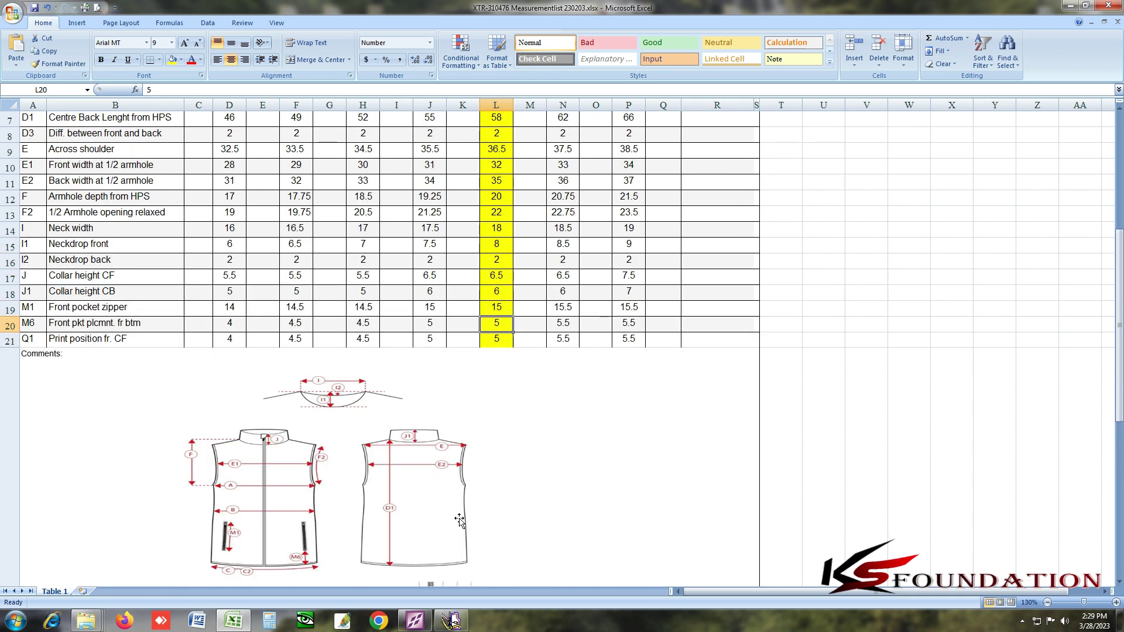
{"action": "left_click", "coordinate": [451, 621]}
Draw a parallel of the side seam curve inward through the intersection of the two pocket guides, about 4.79 cm away.
{"action": "left_click", "coordinate": [578, 258]}
{"action": "left_click", "coordinate": [638, 305]}
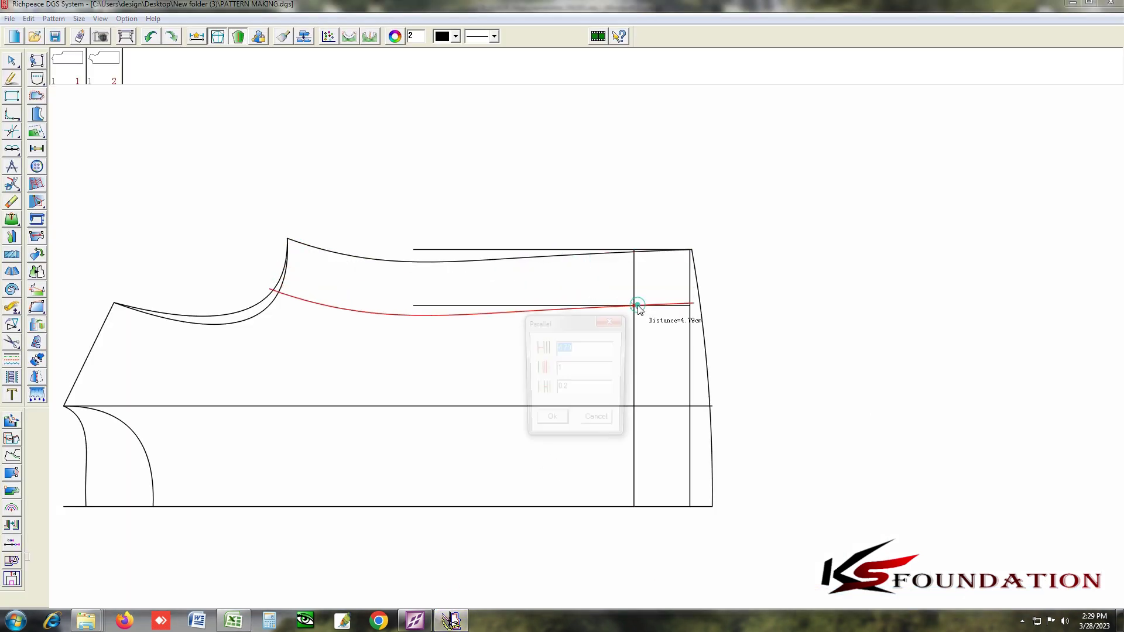
{"action": "left_click", "coordinate": [549, 419]}
Draw a vertical guide 15 cm from the lower pocket guide for the zipper length, checking the Excel chart for the value.
{"action": "scroll", "coordinate": [579, 334], "scroll_direction": "up", "scroll_amount": 1}
{"action": "left_click", "coordinate": [666, 320]}
{"action": "left_click", "coordinate": [666, 321]}
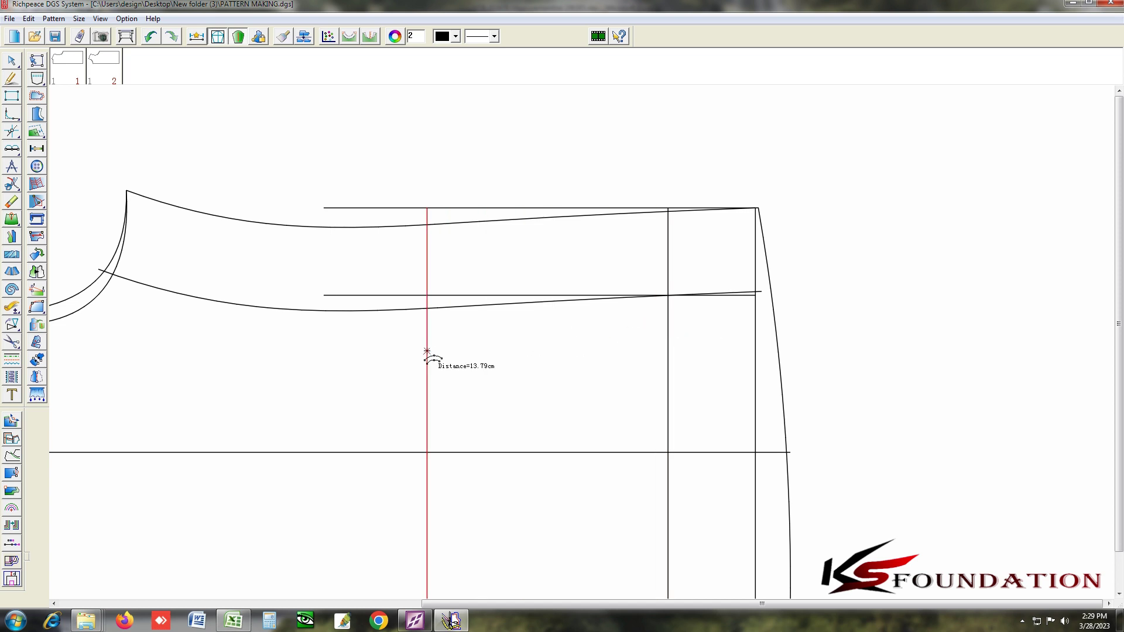
{"action": "left_click", "coordinate": [234, 621]}
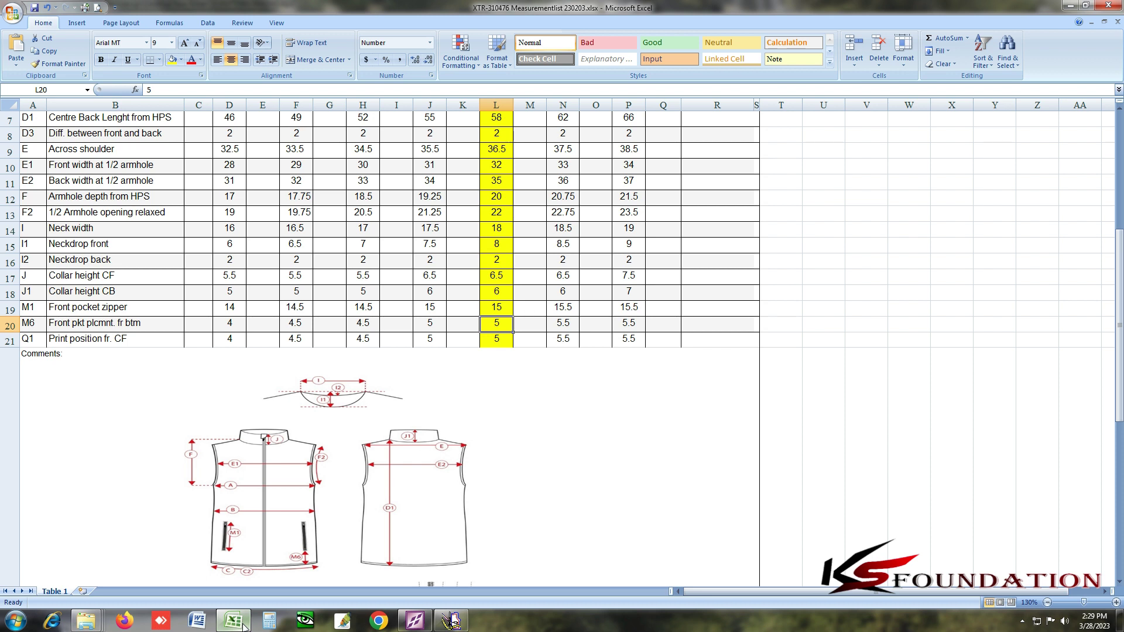
{"action": "left_click", "coordinate": [234, 622]}
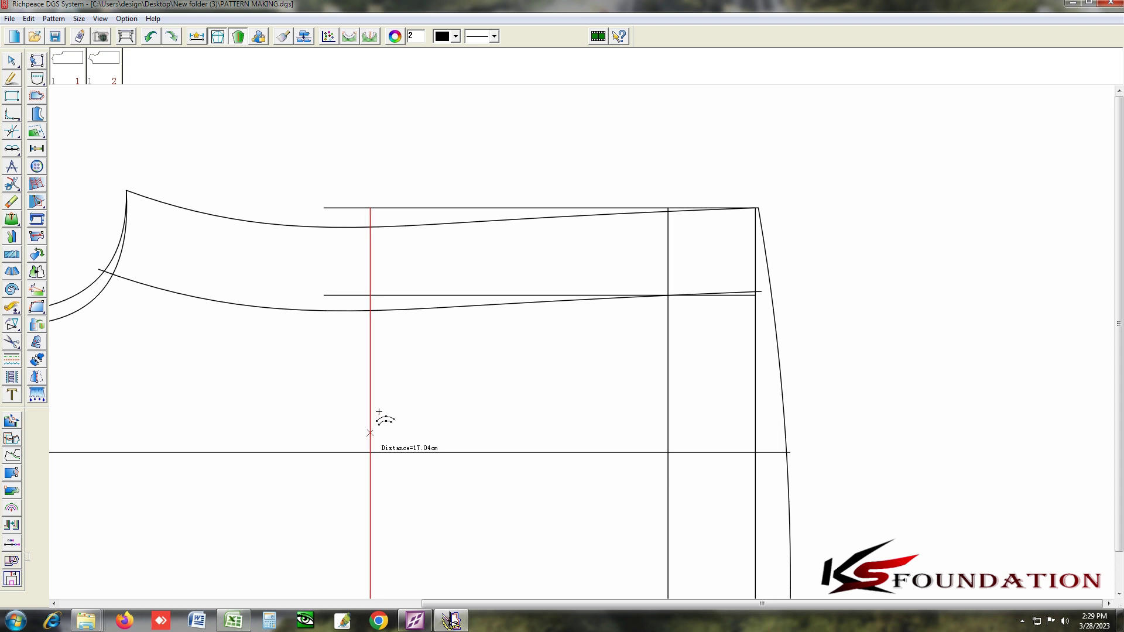
{"action": "type", "text": "."}
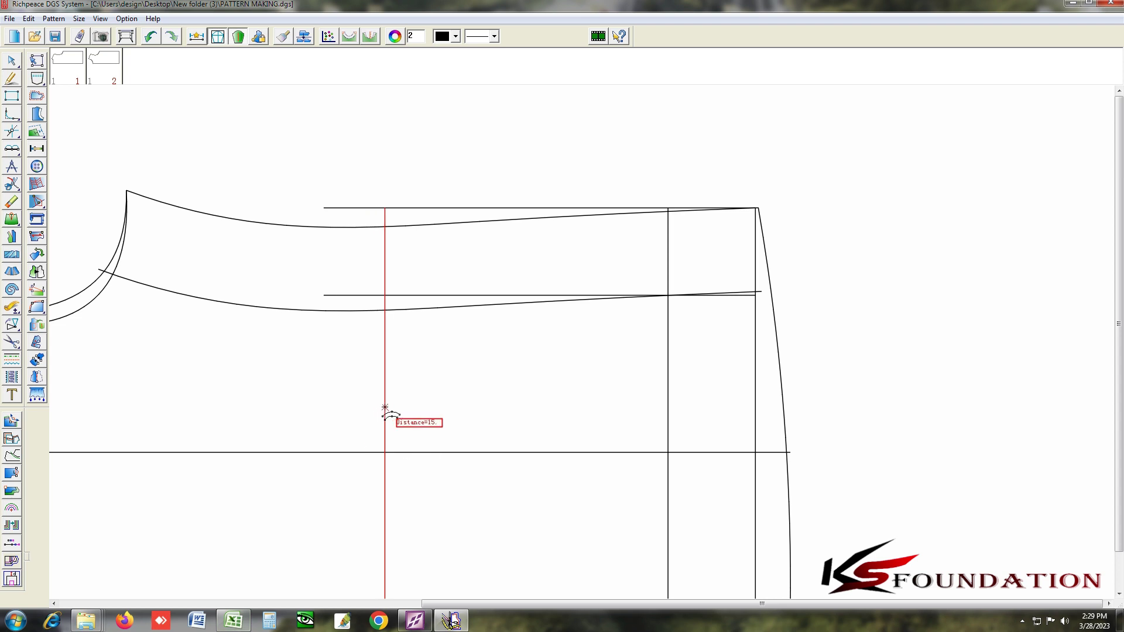
{"action": "key", "text": "Return"}
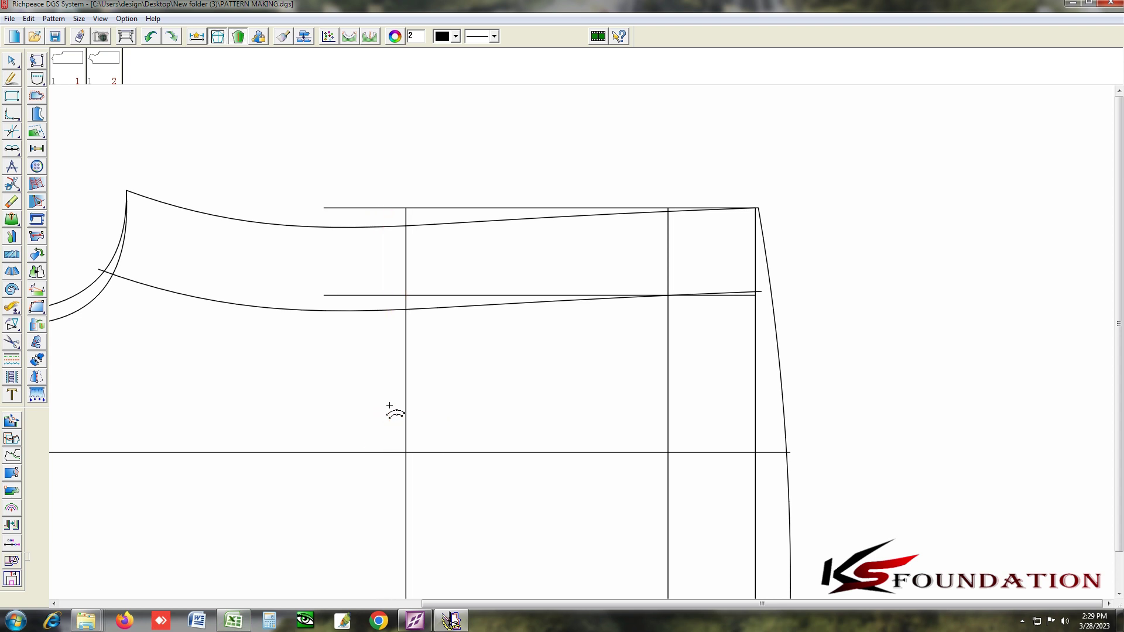
Trim the inner side seam parallel and the 15 cm zipper guide to each other so they meet in a corner.
{"action": "scroll", "coordinate": [584, 352], "scroll_direction": "up", "scroll_amount": 1}
{"action": "right_click", "coordinate": [542, 359]}
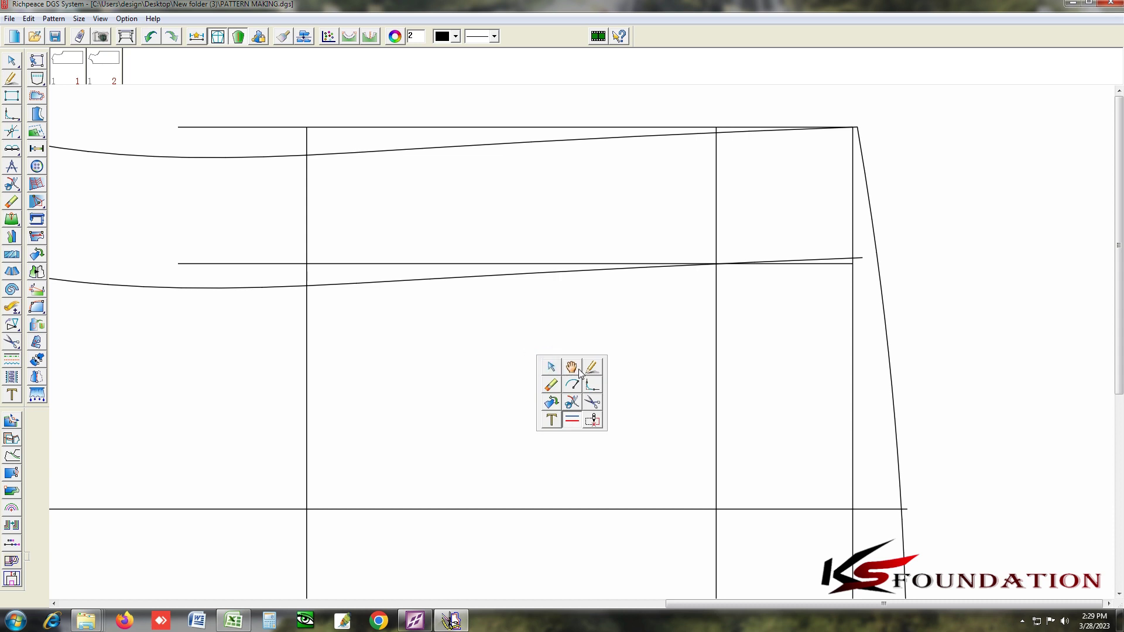
{"action": "left_click", "coordinate": [589, 368]}
{"action": "scroll", "coordinate": [454, 306], "scroll_direction": "up", "scroll_amount": 3}
{"action": "scroll", "coordinate": [695, 334], "scroll_direction": "down", "scroll_amount": 3}
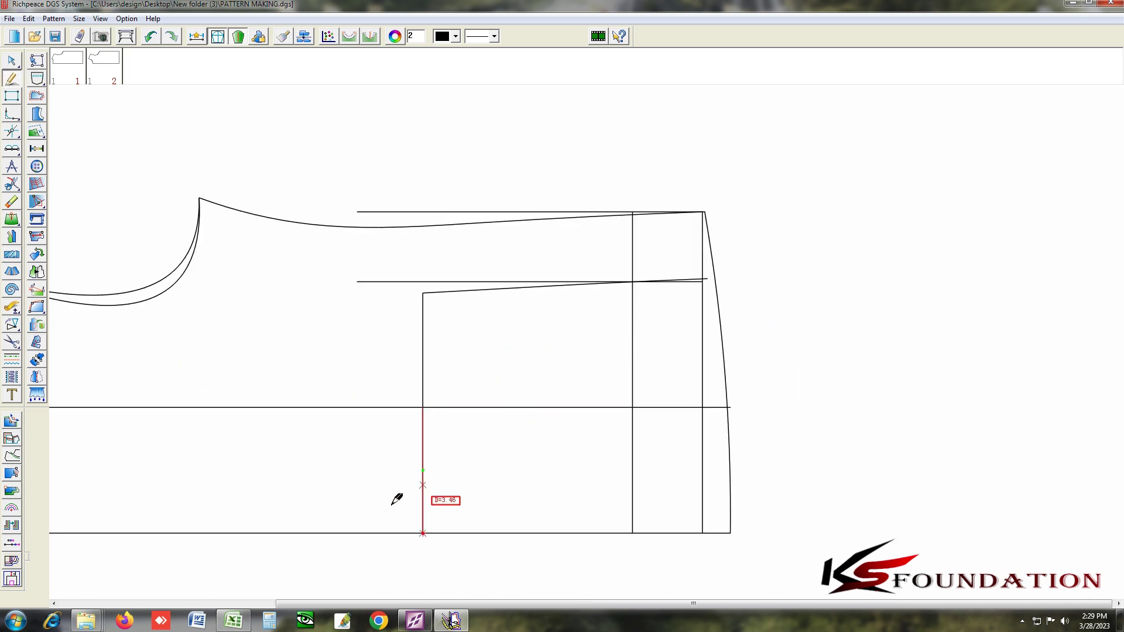
Check the pocket zipper rows in the Excel chart, and trim the seam parallel and the hem-side pocket guide to a corner.
{"action": "left_click", "coordinate": [234, 622]}
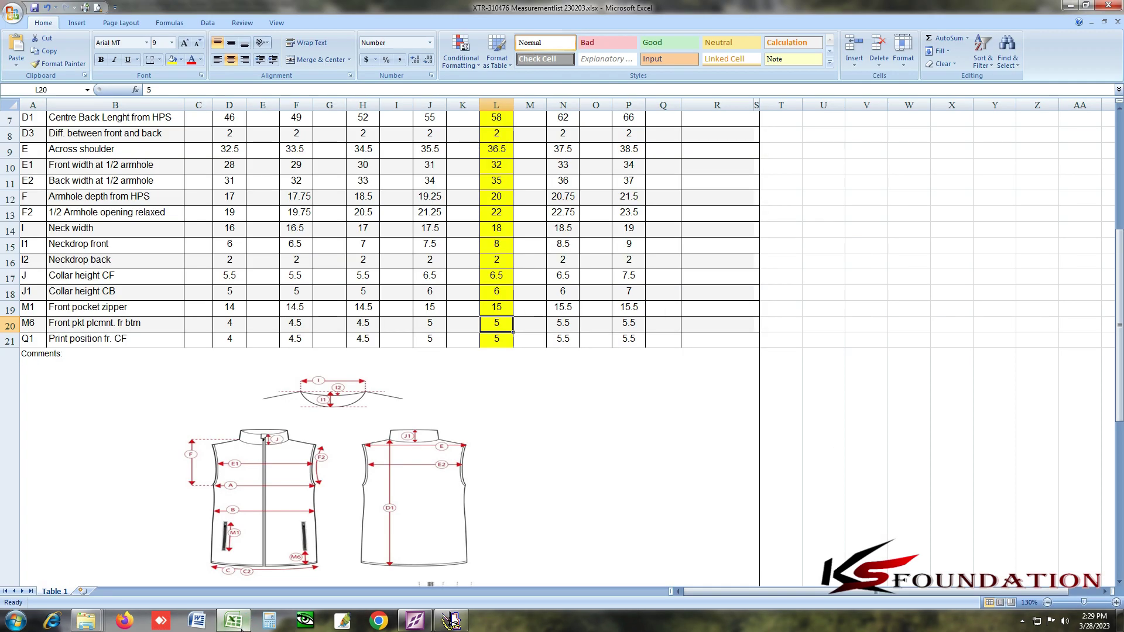
{"action": "left_click", "coordinate": [234, 622]}
{"action": "scroll", "coordinate": [588, 334], "scroll_direction": "up", "scroll_amount": 3}
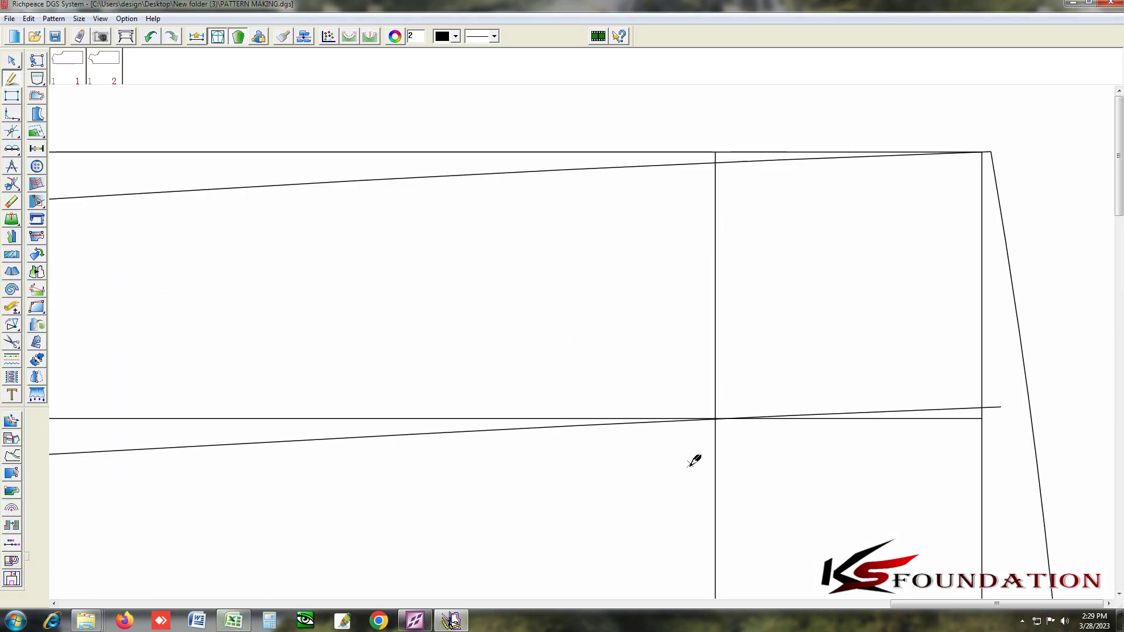
{"action": "left_click_drag", "start_coordinate": [781, 505], "coordinate": [580, 460]}
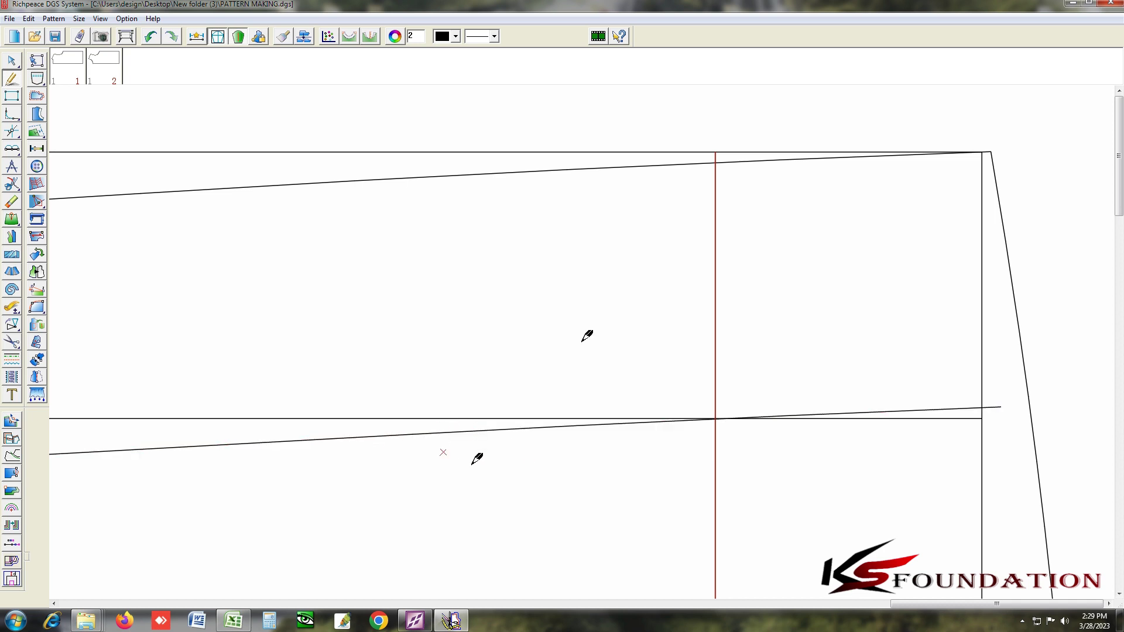
{"action": "scroll", "coordinate": [472, 466], "scroll_direction": "up", "scroll_amount": 3}
{"action": "left_click_drag", "start_coordinate": [545, 338], "coordinate": [407, 239]}
{"action": "right_click", "coordinate": [417, 334]}
{"action": "scroll", "coordinate": [417, 335], "scroll_direction": "down", "scroll_amount": 5}
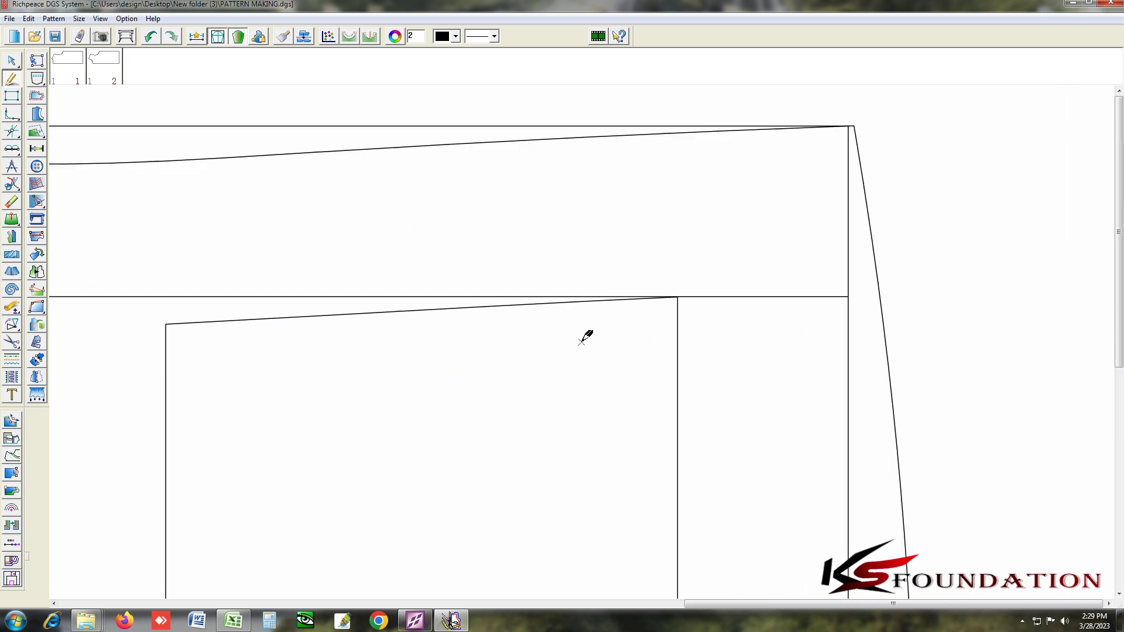
Erase the two horizontal construction lines running from the hem near the side seam and the pocket.
{"action": "scroll", "coordinate": [582, 341], "scroll_direction": "down", "scroll_amount": 1}
{"action": "right_click", "coordinate": [442, 256]}
{"action": "left_click", "coordinate": [442, 276]}
{"action": "left_click", "coordinate": [376, 286]}
{"action": "right_click", "coordinate": [389, 245]}
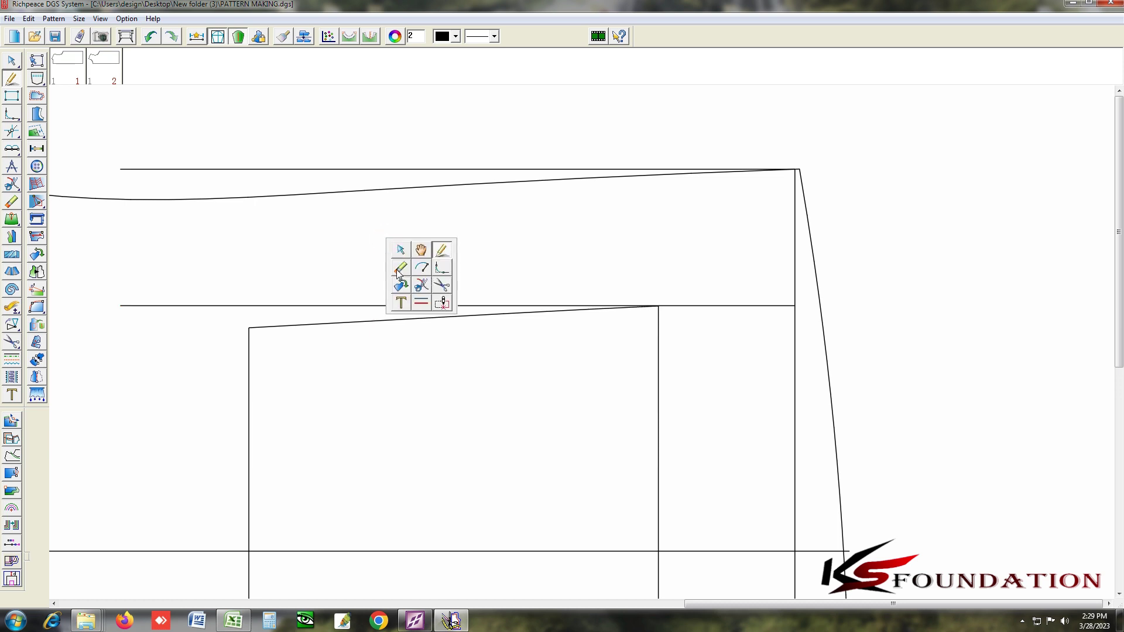
{"action": "left_click", "coordinate": [426, 280]}
{"action": "left_click", "coordinate": [374, 269]}
{"action": "left_click_drag", "start_coordinate": [353, 311], "coordinate": [353, 312]}
{"action": "scroll", "coordinate": [632, 341], "scroll_direction": "down", "scroll_amount": 3}
{"action": "left_click_drag", "start_coordinate": [477, 229], "coordinate": [482, 263]}
Draw a parallel of the slanted pocket line inward, toward the centre front, as the zipper opening's second long edge.
{"action": "scroll", "coordinate": [657, 362], "scroll_direction": "up", "scroll_amount": 2}
{"action": "scroll", "coordinate": [576, 332], "scroll_direction": "down", "scroll_amount": 1}
{"action": "key", "text": "q"}
{"action": "left_click", "coordinate": [551, 305]}
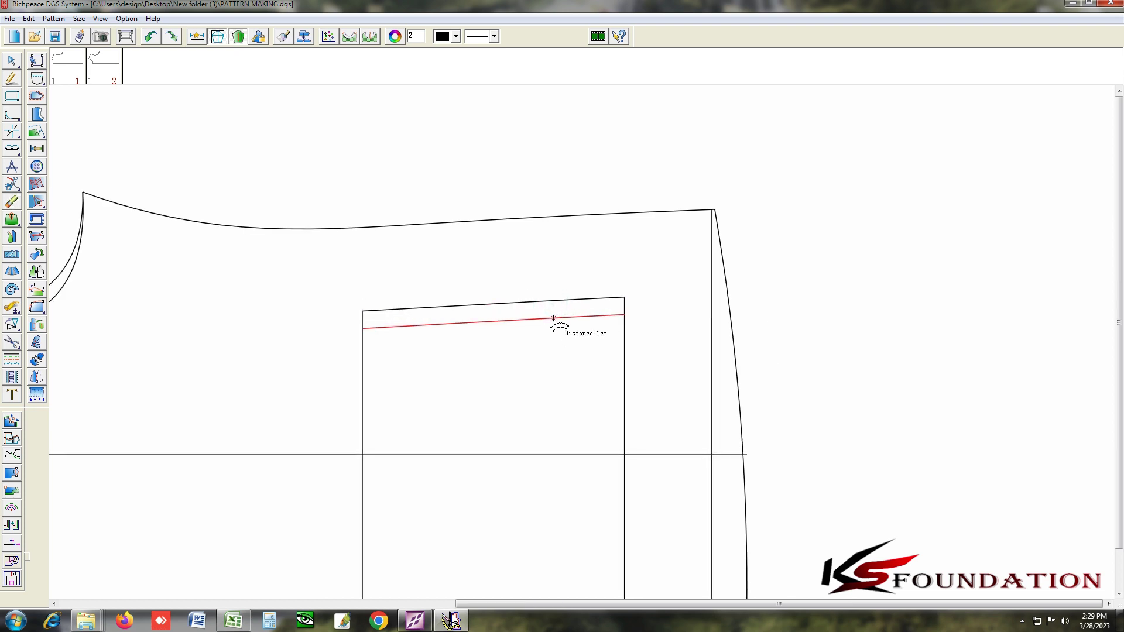
{"action": "left_click_drag", "start_coordinate": [553, 318], "coordinate": [557, 322]}
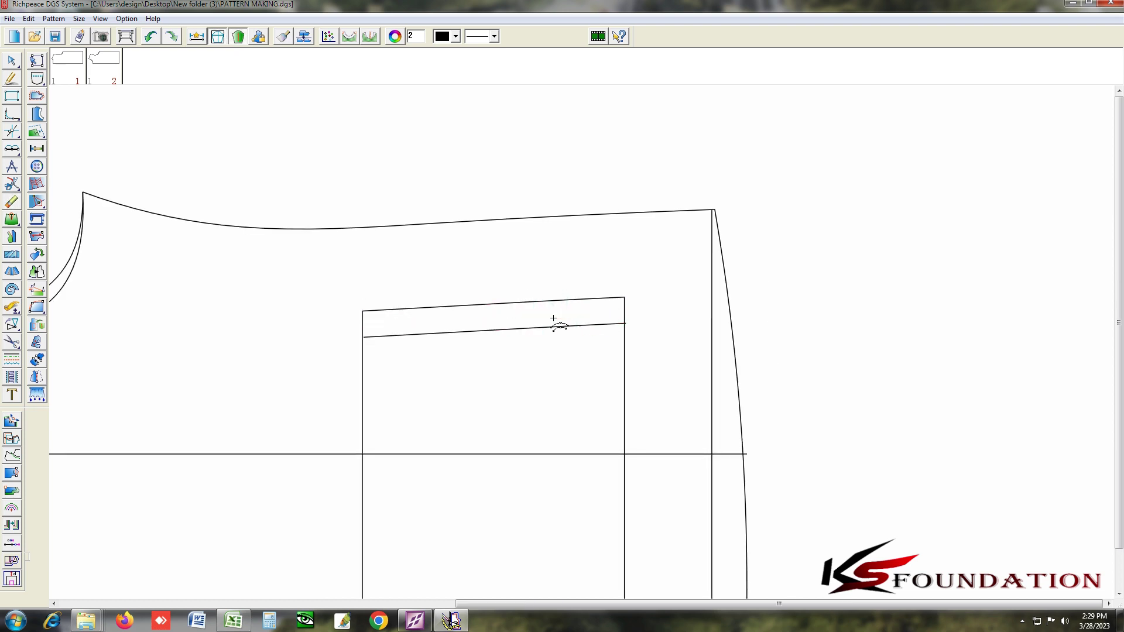
Trim the two crossing guides at the slanted pocket lines to close the narrow zipper opening rectangle.
{"action": "right_click", "coordinate": [523, 369]}
{"action": "left_click", "coordinate": [562, 379]}
{"action": "right_click", "coordinate": [647, 351]}
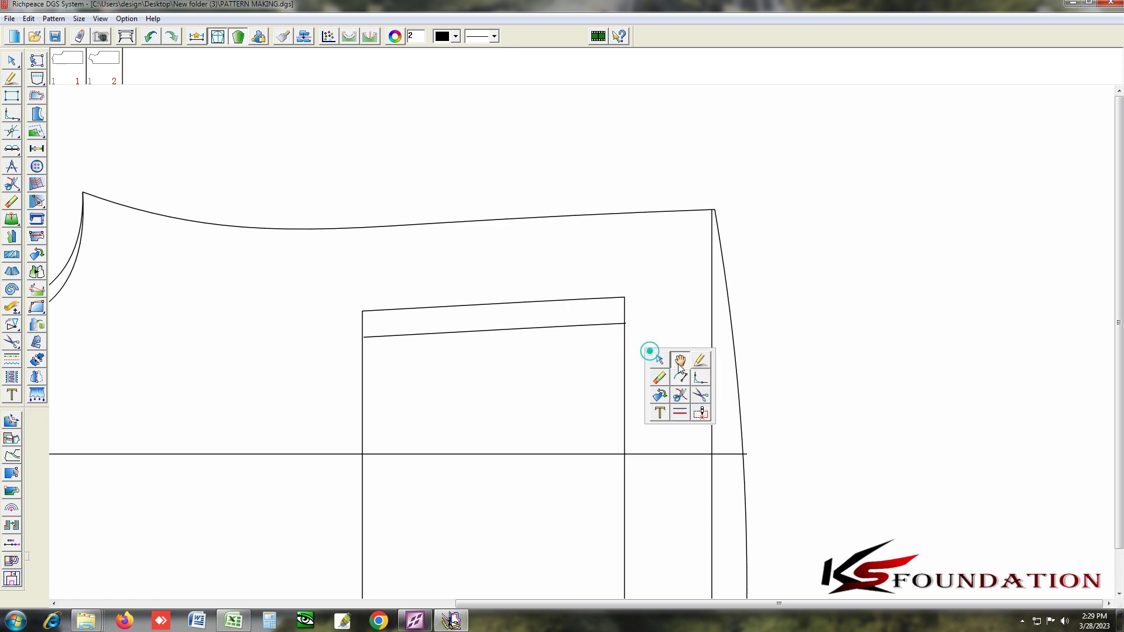
{"action": "left_click", "coordinate": [683, 359]}
{"action": "left_click", "coordinate": [608, 314]}
{"action": "left_click", "coordinate": [314, 379]}
{"action": "left_click", "coordinate": [378, 325]}
{"action": "scroll", "coordinate": [589, 343], "scroll_direction": "down", "scroll_amount": 4}
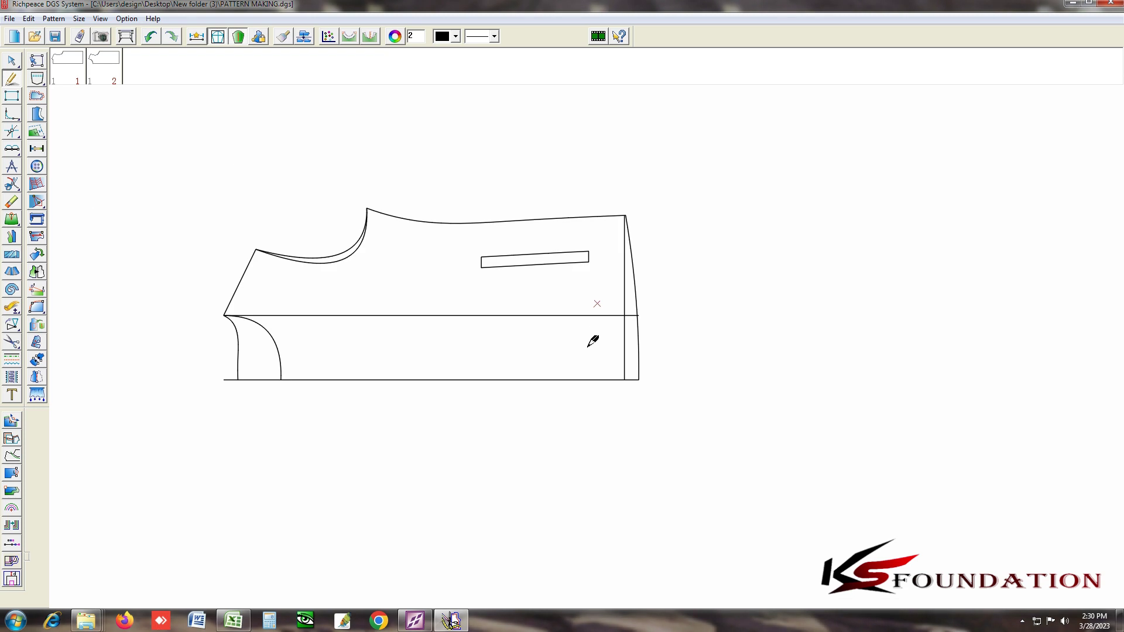
Draw parallels outside the zipper opening: about 1 cm from its side seam edge and 2 cm from its armhole-side end.
{"action": "scroll", "coordinate": [588, 347], "scroll_direction": "up", "scroll_amount": 5}
{"action": "scroll", "coordinate": [694, 408], "scroll_direction": "down", "scroll_amount": 1}
{"action": "left_click", "coordinate": [565, 328]}
{"action": "right_click", "coordinate": [461, 326]}
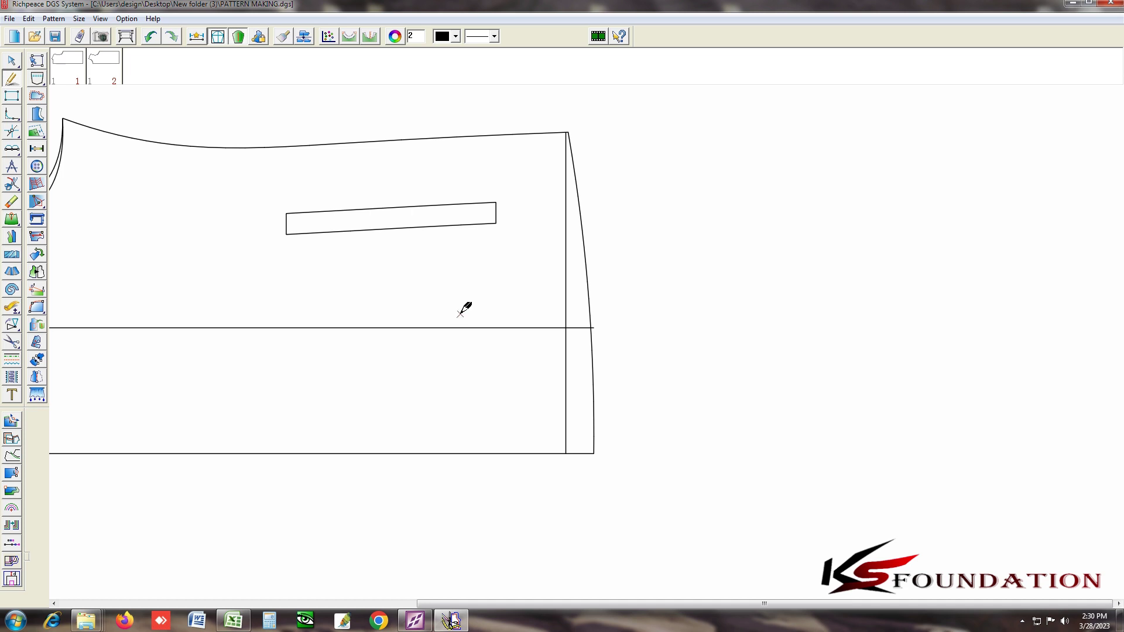
{"action": "key", "text": "q"}
{"action": "left_click", "coordinate": [319, 207]}
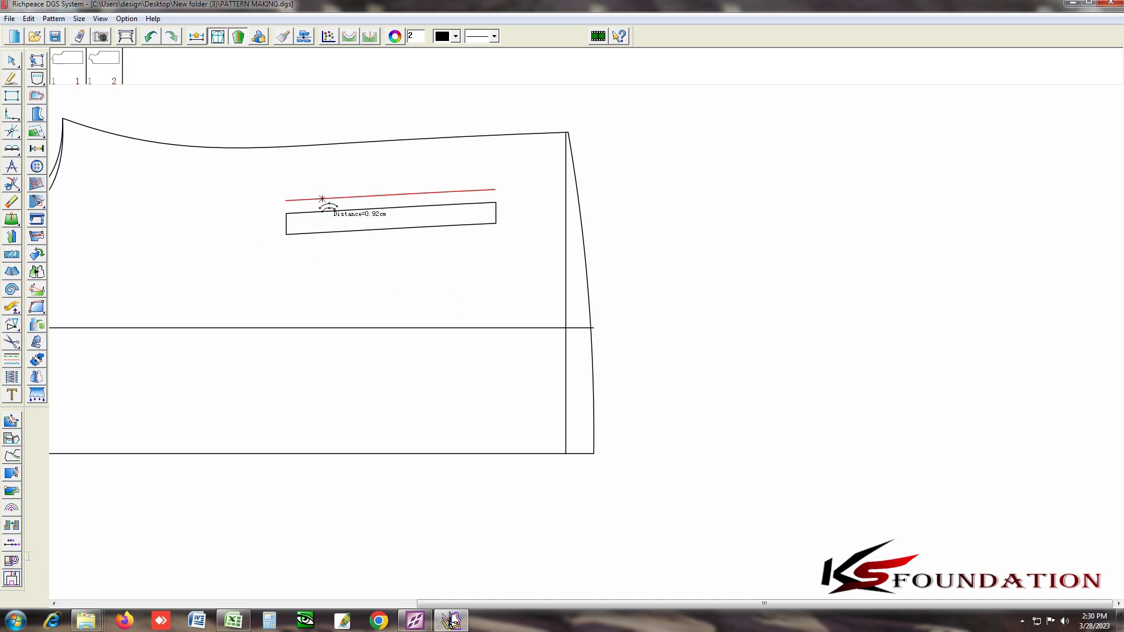
{"action": "left_click", "coordinate": [322, 199]}
{"action": "left_click", "coordinate": [288, 221]}
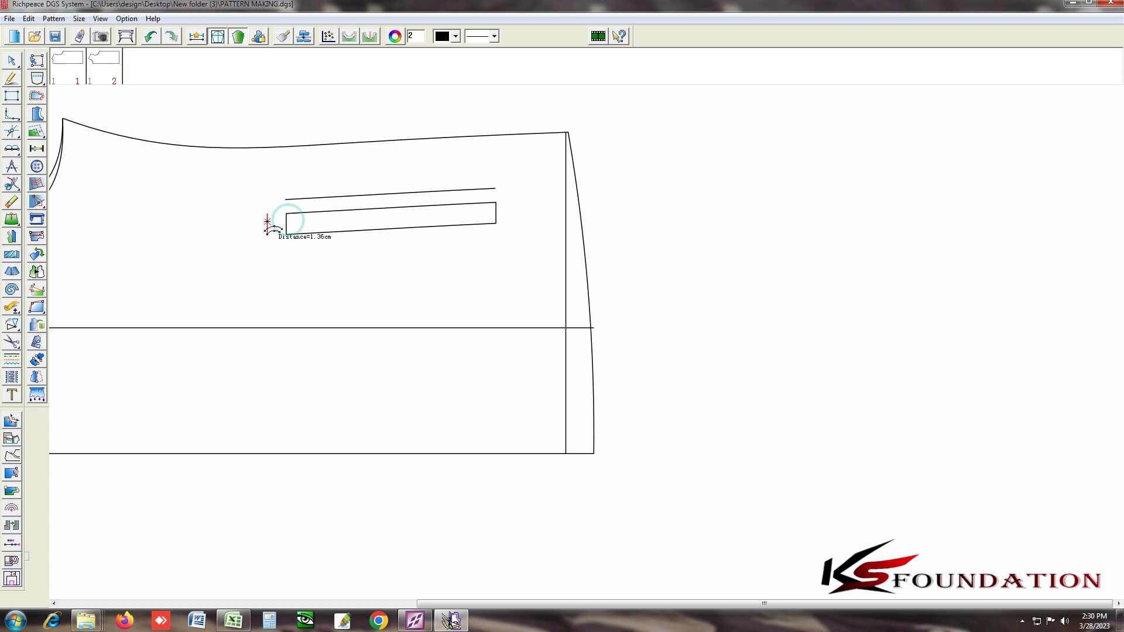
{"action": "type", "text": "2"}
Join the two new pocket bag lines in a corner near the armhole-side end of the zipper opening.
{"action": "right_click", "coordinate": [351, 269]}
{"action": "left_click", "coordinate": [404, 280]}
{"action": "scroll", "coordinate": [468, 278], "scroll_direction": "up", "scroll_amount": 3}
{"action": "left_click_drag", "start_coordinate": [367, 340], "coordinate": [467, 397]}
{"action": "left_click", "coordinate": [368, 368]}
{"action": "key", "text": "Escape"}
{"action": "key", "text": "ctrl+z"}
{"action": "left_click_drag", "start_coordinate": [383, 374], "coordinate": [417, 420]}
{"action": "left_click_drag", "start_coordinate": [422, 338], "coordinate": [482, 371]}
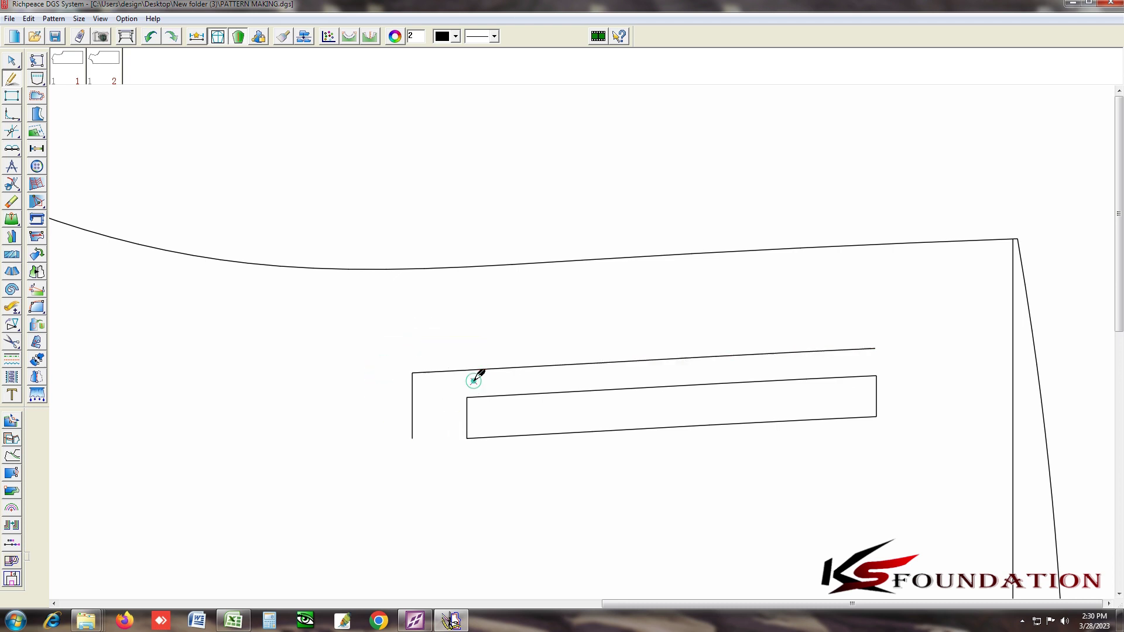
Extend the slanted pocket bag line to the straight hem guide and the vertical bag line to the centre front line.
{"action": "scroll", "coordinate": [587, 334], "scroll_direction": "down", "scroll_amount": 1}
{"action": "left_click_drag", "start_coordinate": [562, 291], "coordinate": [536, 315]}
{"action": "left_click", "coordinate": [610, 322]}
{"action": "right_click", "coordinate": [561, 326]}
{"action": "left_click_drag", "start_coordinate": [229, 334], "coordinate": [309, 351]}
{"action": "left_click", "coordinate": [342, 580]}
{"action": "right_click", "coordinate": [398, 534]}
{"action": "scroll", "coordinate": [592, 334], "scroll_direction": "down", "scroll_amount": 2}
{"action": "scroll", "coordinate": [593, 346], "scroll_direction": "up", "scroll_amount": 1}
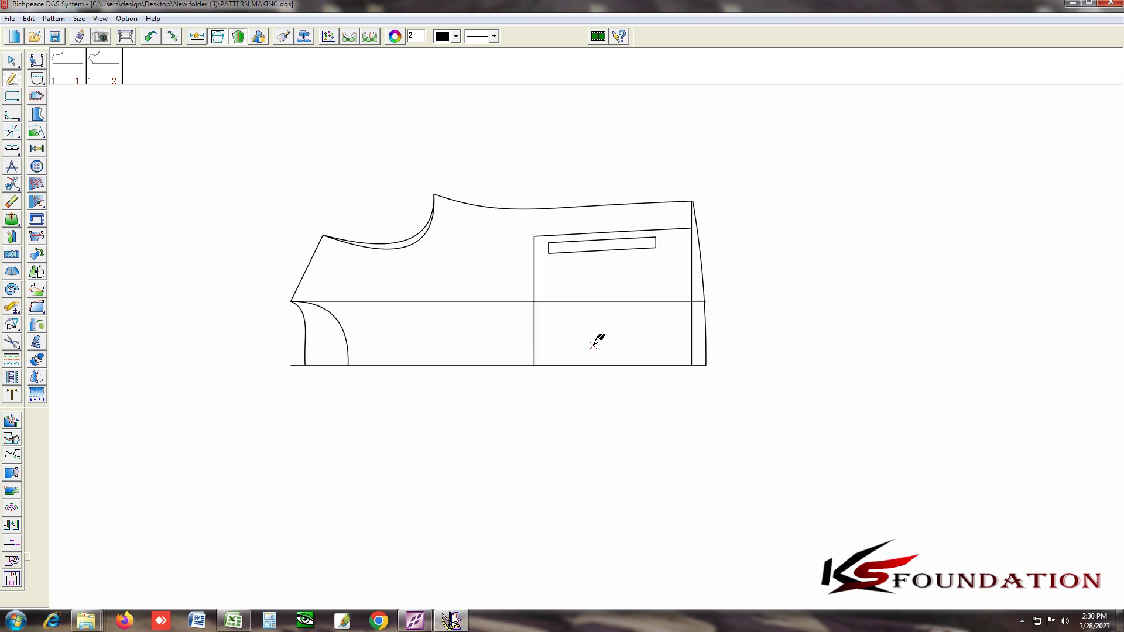
Round the pocket bag's corner near the zipper opening with a corner distance of 1 cm.
{"action": "scroll", "coordinate": [595, 342], "scroll_direction": "down", "scroll_amount": 1}
{"action": "scroll", "coordinate": [592, 339], "scroll_direction": "up", "scroll_amount": 3}
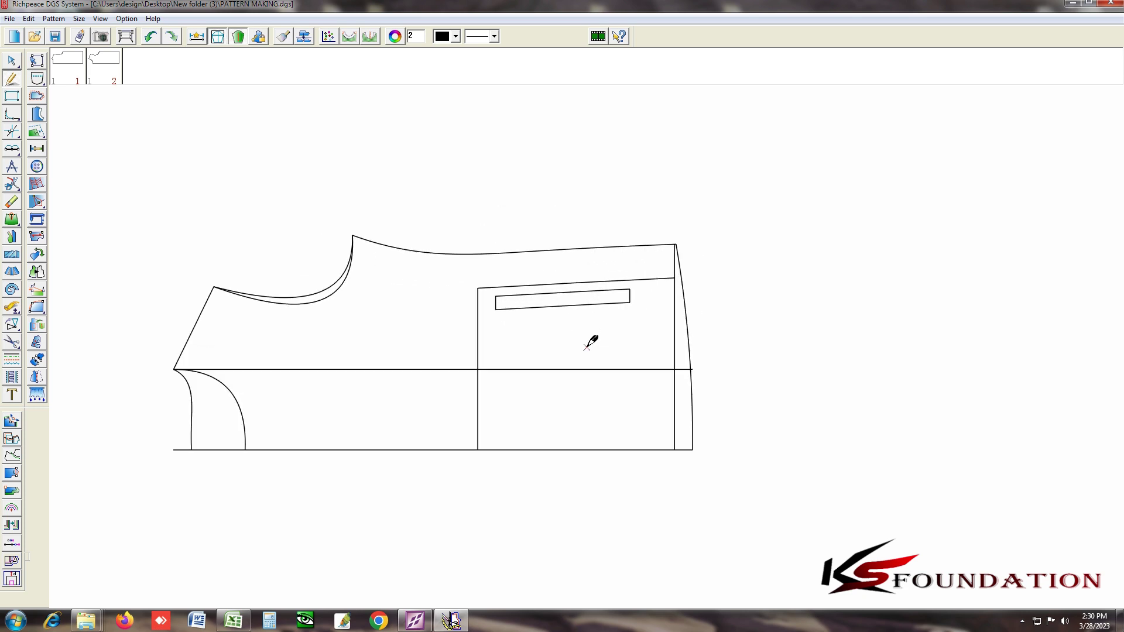
{"action": "right_click", "coordinate": [234, 316]}
{"action": "left_click", "coordinate": [288, 350]}
{"action": "left_click_drag", "start_coordinate": [363, 236], "coordinate": [422, 265]}
{"action": "left_click", "coordinate": [423, 266]}
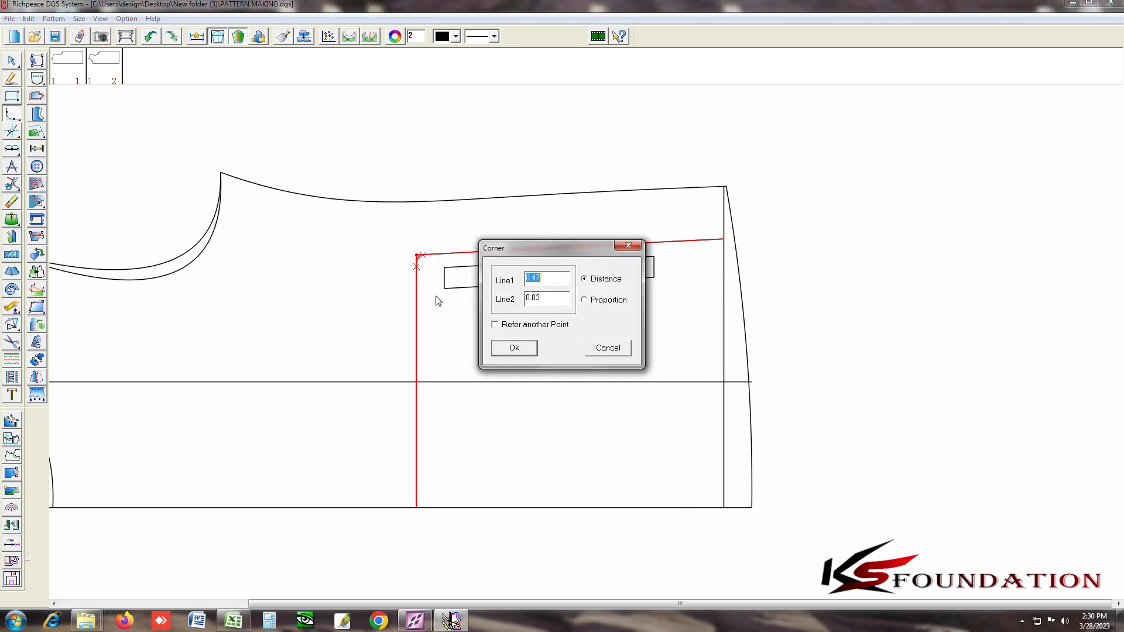
{"action": "type", "text": "2"}
{"action": "key", "text": "BackSpace"}
{"action": "type", "text": "1"}
{"action": "left_click", "coordinate": [515, 345]}
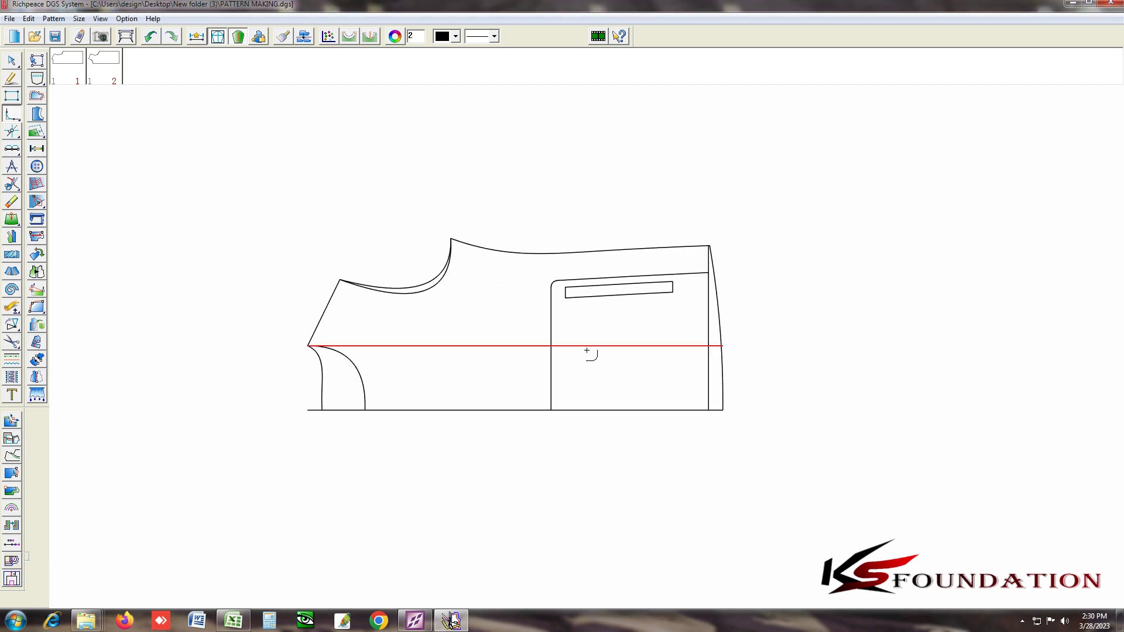
Trim the protruding end of the centre line to the back neckline curve.
{"action": "scroll", "coordinate": [587, 350], "scroll_direction": "up", "scroll_amount": 1}
{"action": "right_click", "coordinate": [289, 497]}
{"action": "left_click", "coordinate": [347, 502]}
{"action": "left_click", "coordinate": [209, 453]}
{"action": "left_click_drag", "start_coordinate": [284, 420], "coordinate": [278, 408]}
{"action": "right_click", "coordinate": [276, 404]}
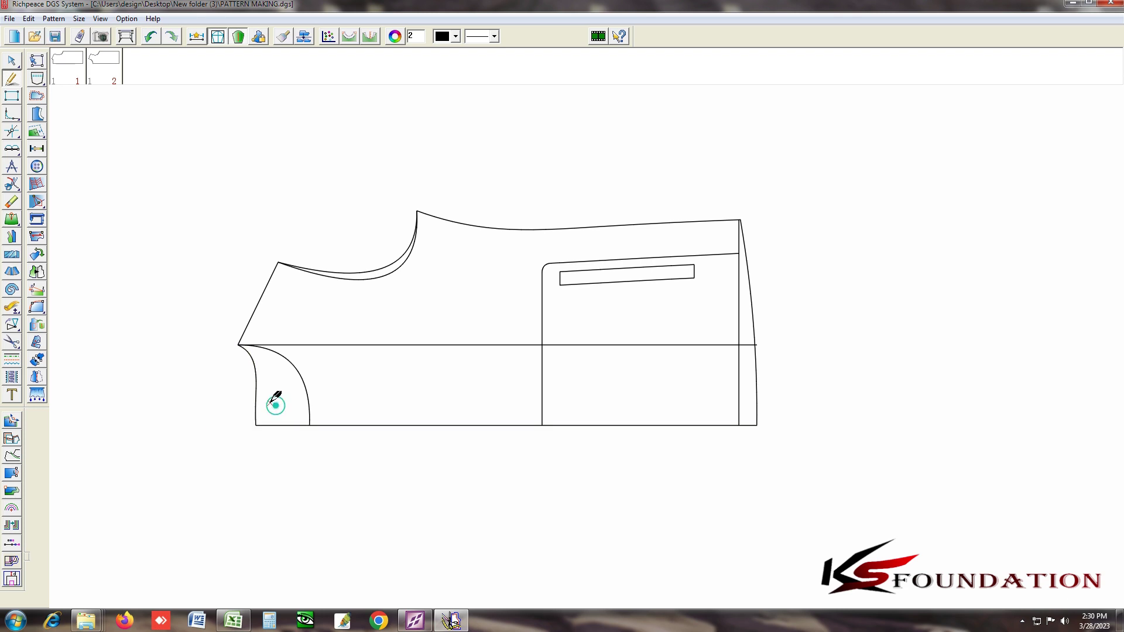
Adjust the back neckline curve into a smoother shape about 9.7 cm long.
{"action": "scroll", "coordinate": [400, 405], "scroll_direction": "up", "scroll_amount": 2}
{"action": "right_click", "coordinate": [289, 356]}
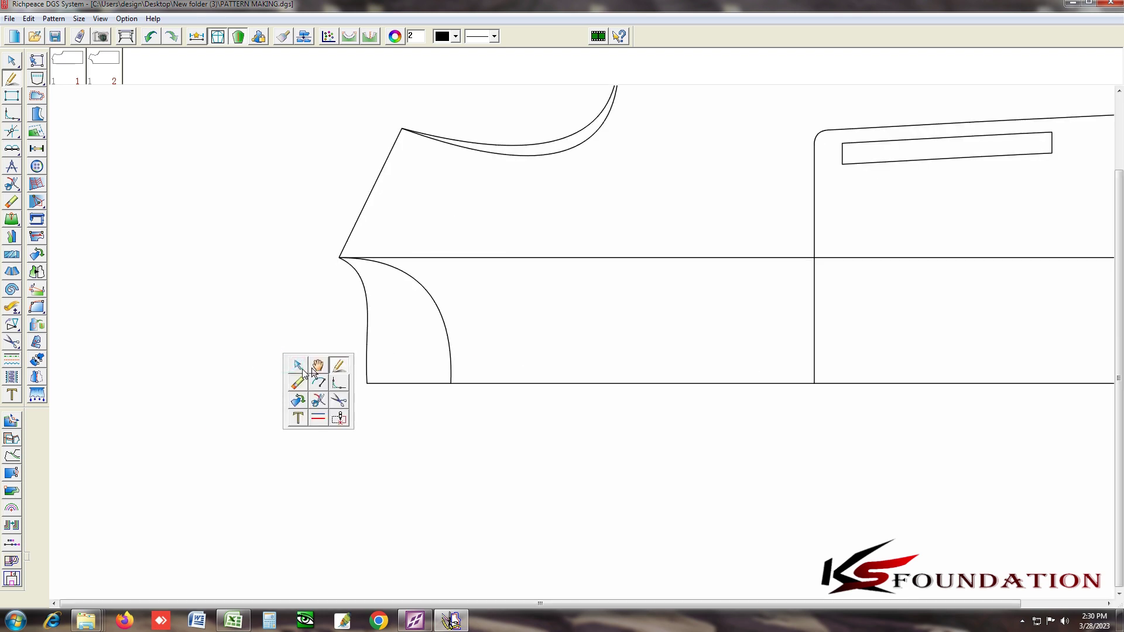
{"action": "left_click", "coordinate": [301, 367]}
{"action": "scroll", "coordinate": [317, 343], "scroll_direction": "up", "scroll_amount": 4}
{"action": "left_click", "coordinate": [440, 350]}
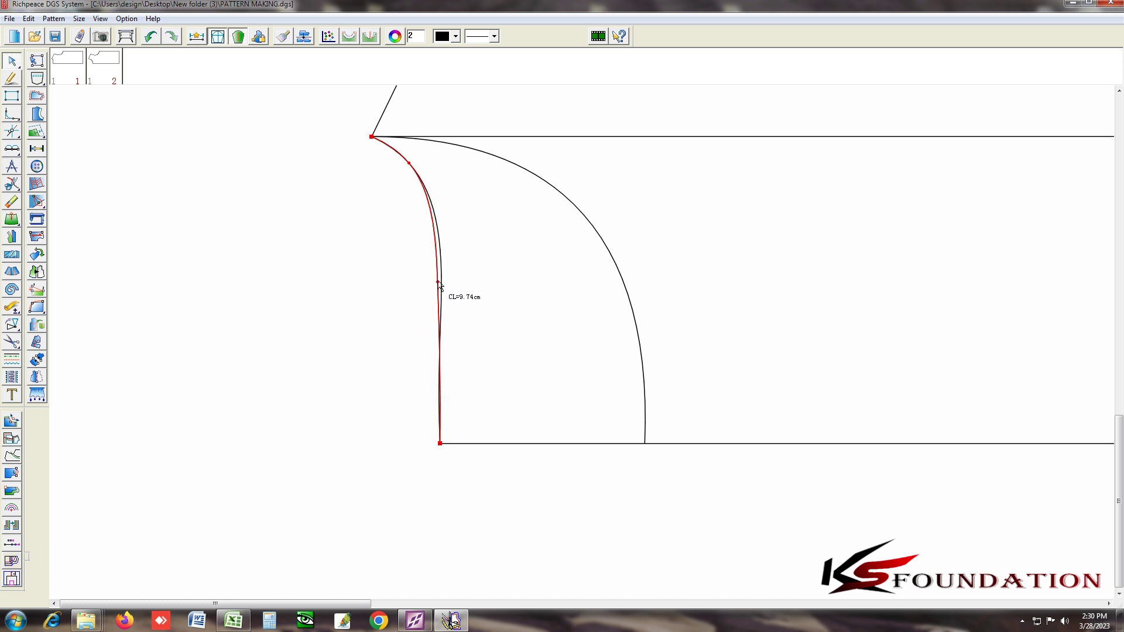
{"action": "left_click", "coordinate": [441, 302]}
{"action": "scroll", "coordinate": [798, 397], "scroll_direction": "down", "scroll_amount": 5}
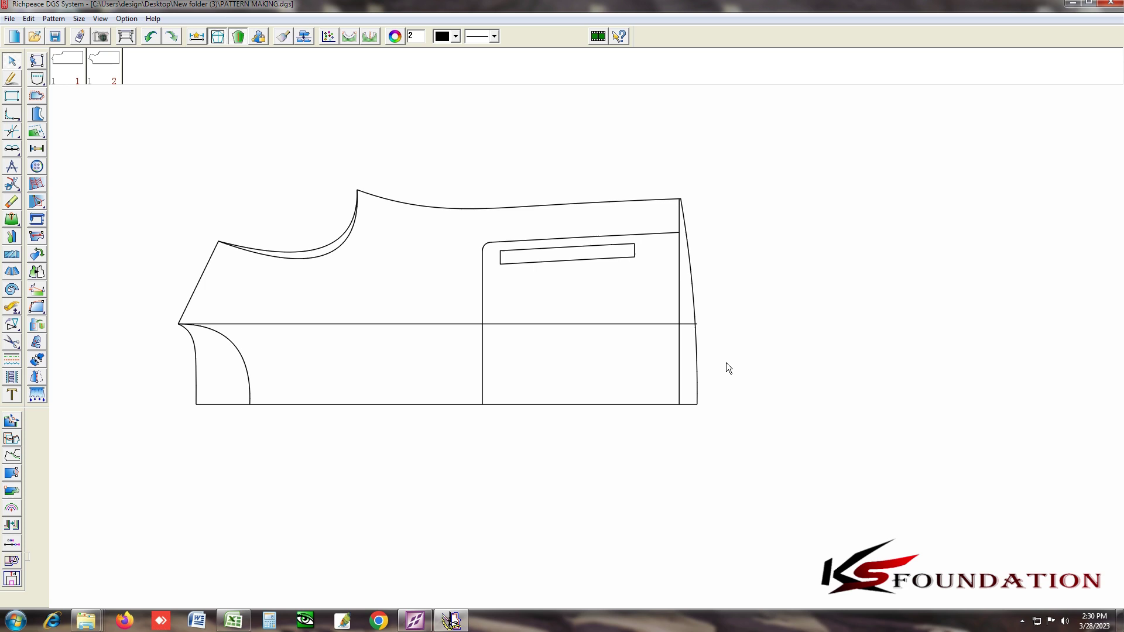
Erase the horizontal construction line running from the shoulder neck point to the hem.
{"action": "right_click", "coordinate": [432, 363]}
{"action": "left_click", "coordinate": [442, 390]}
{"action": "left_click", "coordinate": [427, 311]}
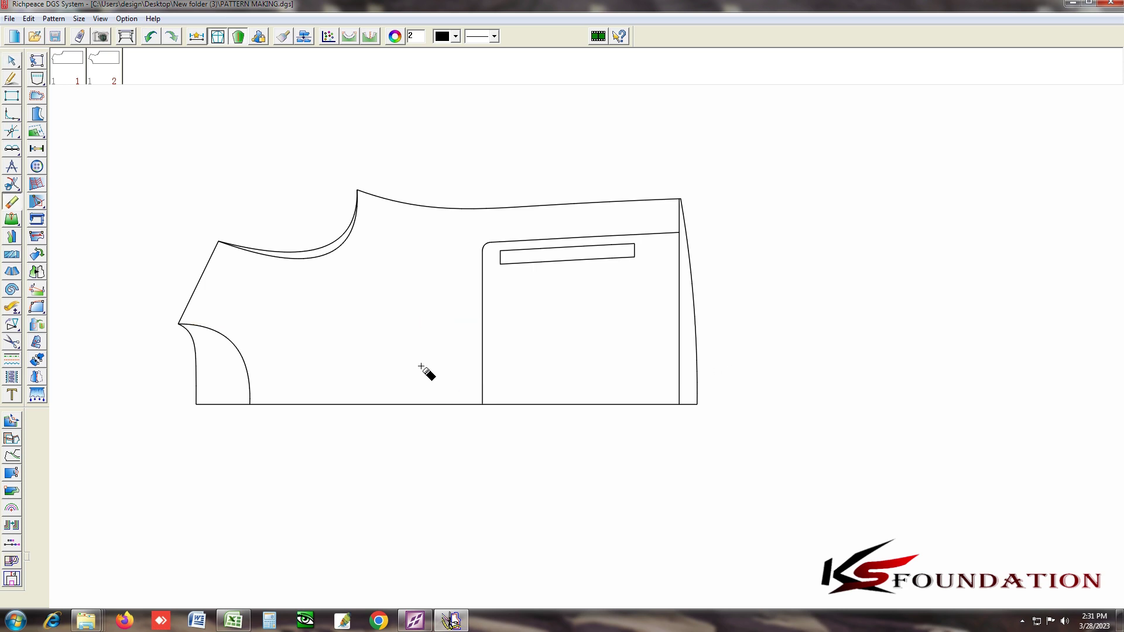
Review the size 150 values in the Excel measurement chart from the bottom rows up, and return to the pattern in Richpeace DGS.
{"action": "left_click", "coordinate": [240, 628]}
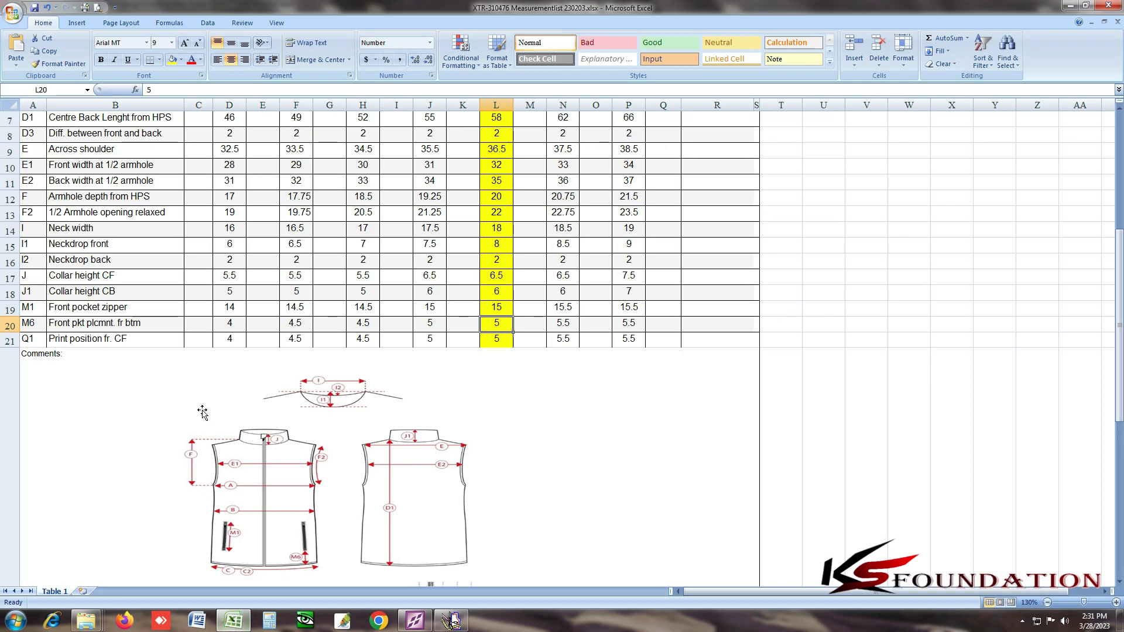
{"action": "scroll", "coordinate": [202, 413], "scroll_direction": "up", "scroll_amount": 1}
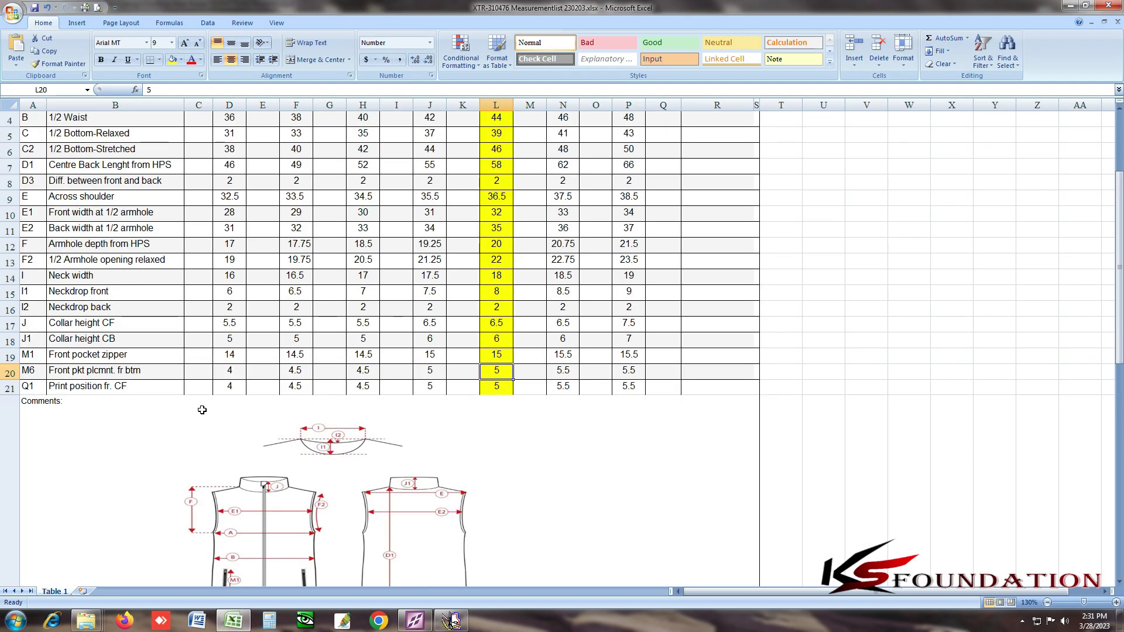
{"action": "scroll", "coordinate": [202, 409], "scroll_direction": "up", "scroll_amount": 1}
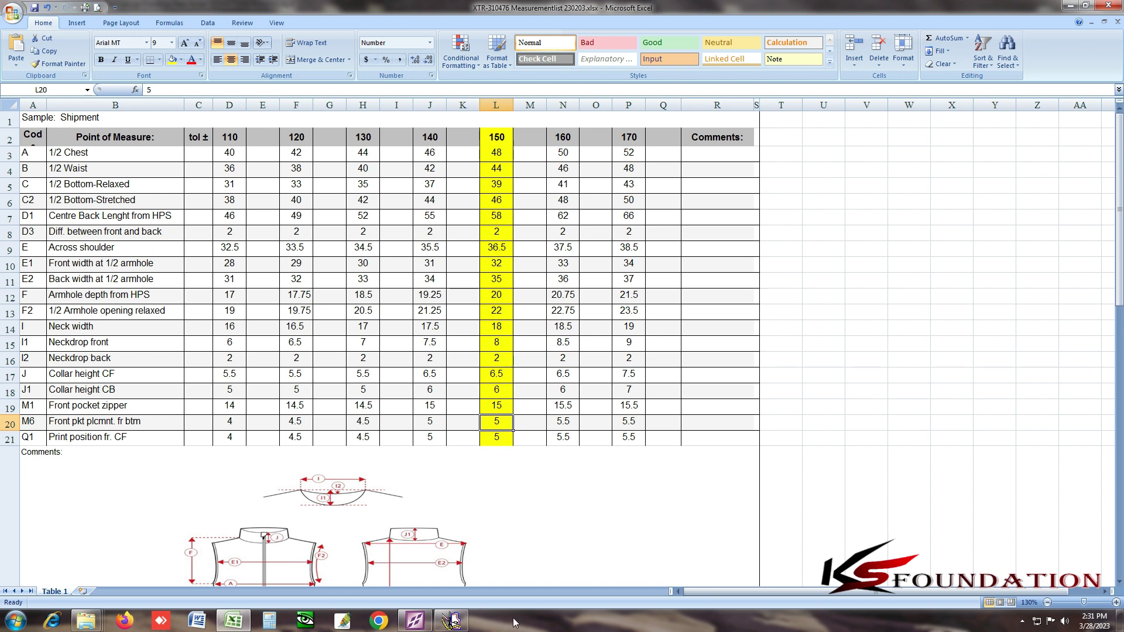
{"action": "left_click", "coordinate": [451, 621]}
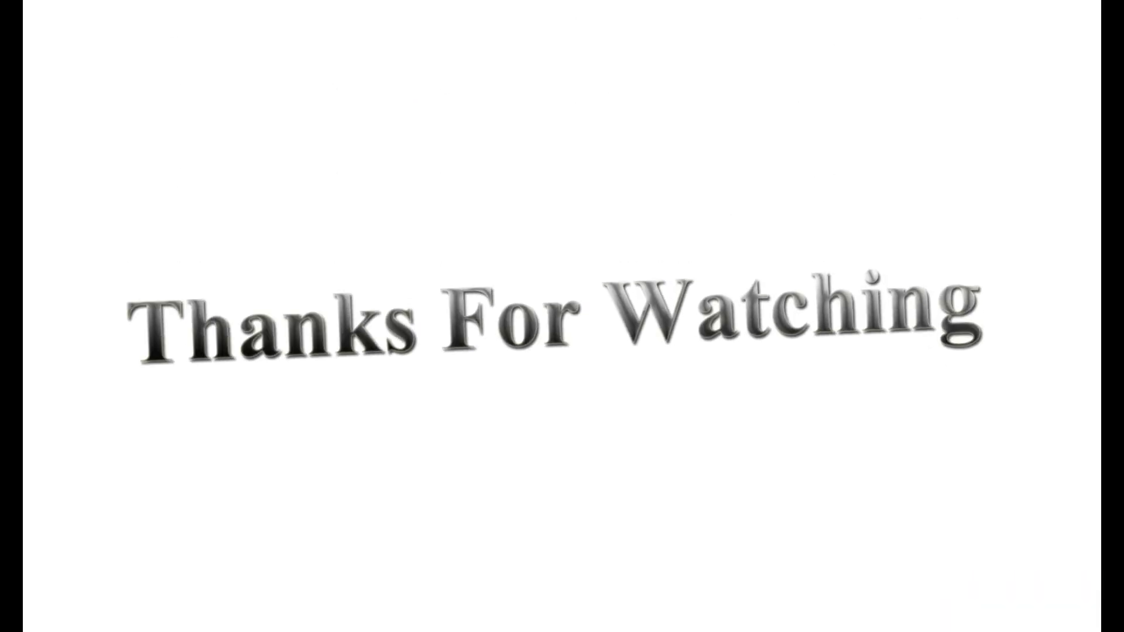